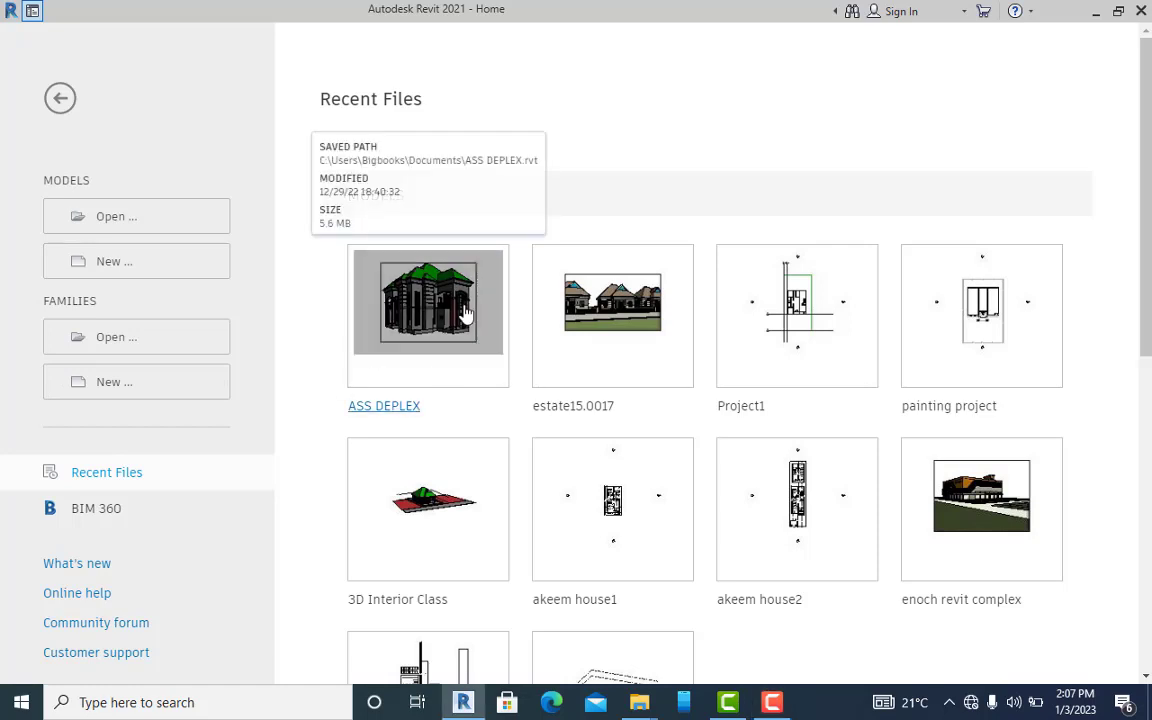
# - Open the ASS DEPLEX project and delete the existing vertical downpour pipe beside the grooved corner wall
pyautogui.click(465, 314)
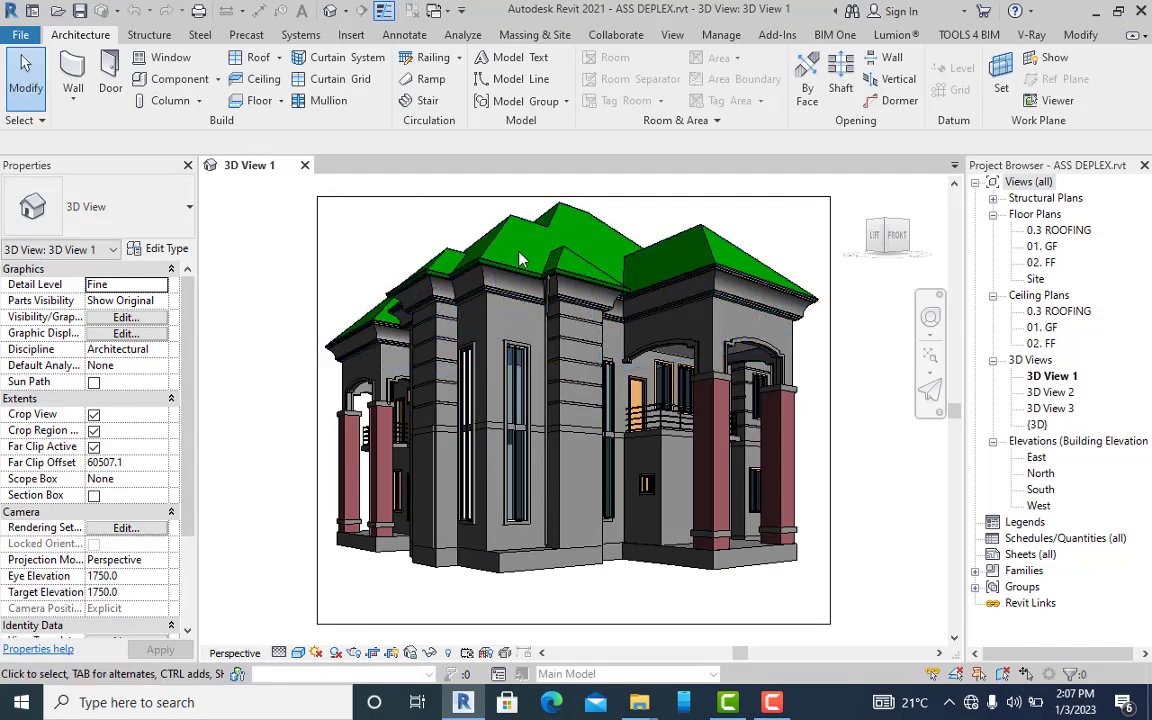
pyautogui.scroll(5, 532, 497)
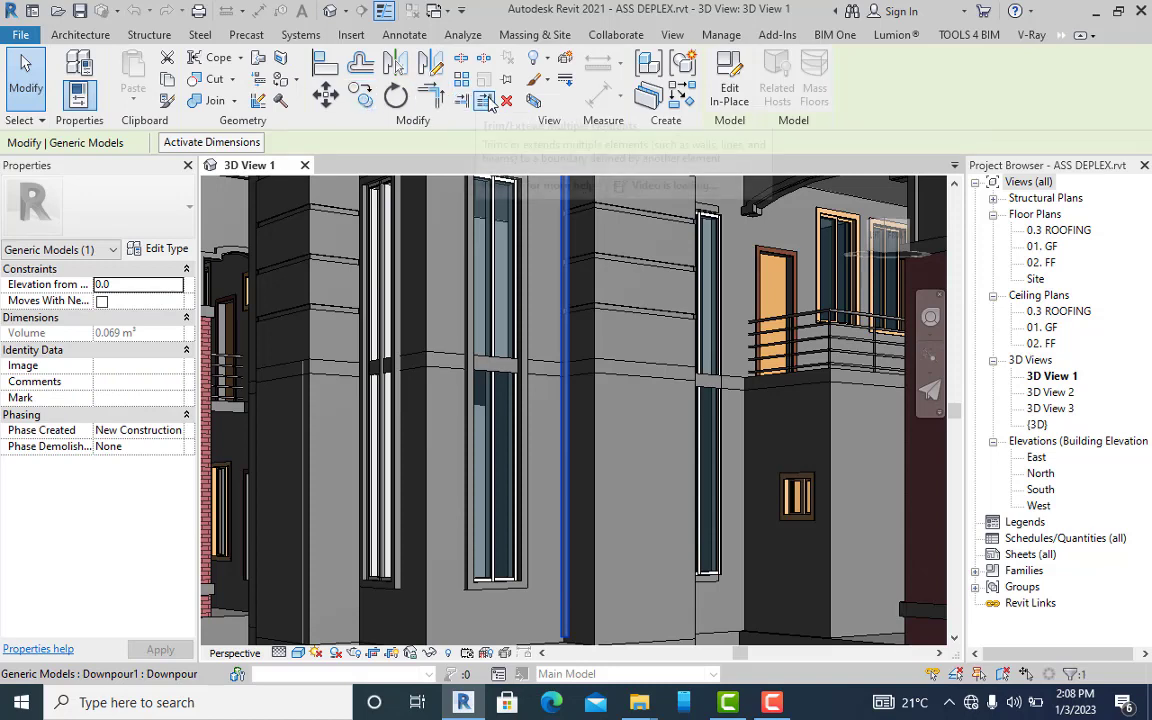
pyautogui.click(489, 102)
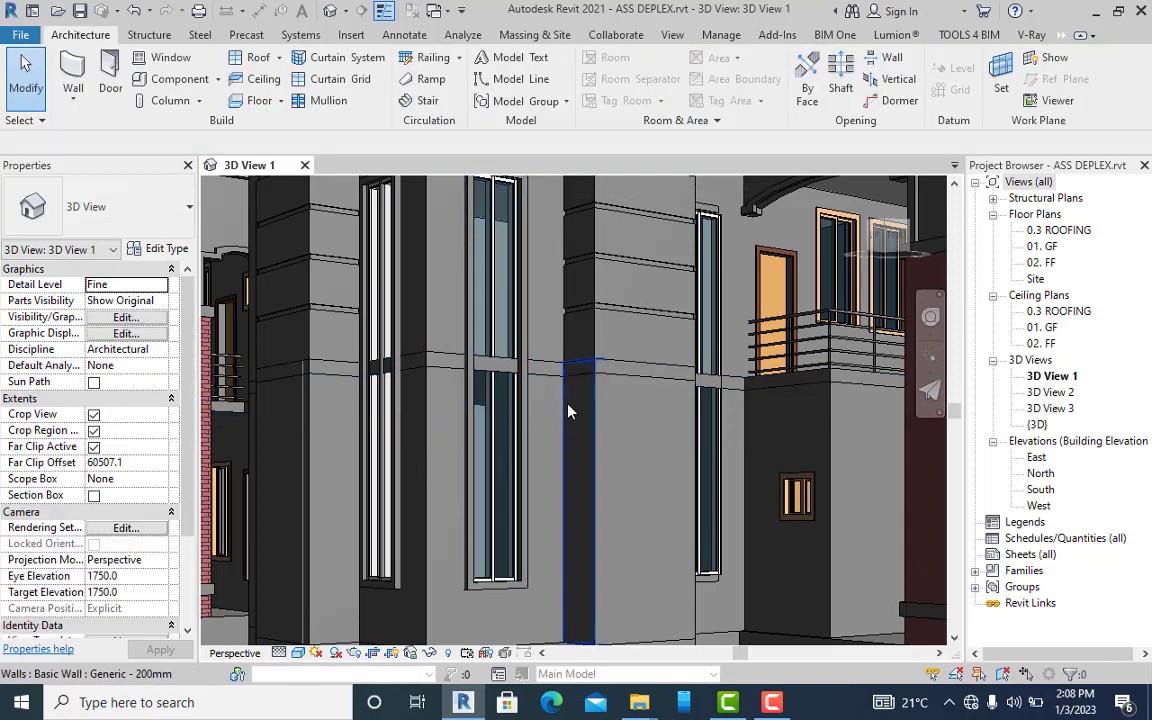
# - Open the default {3D} view of the building
pyautogui.scroll(-10, 568, 411)
pyautogui.scroll(6, 533, 256)
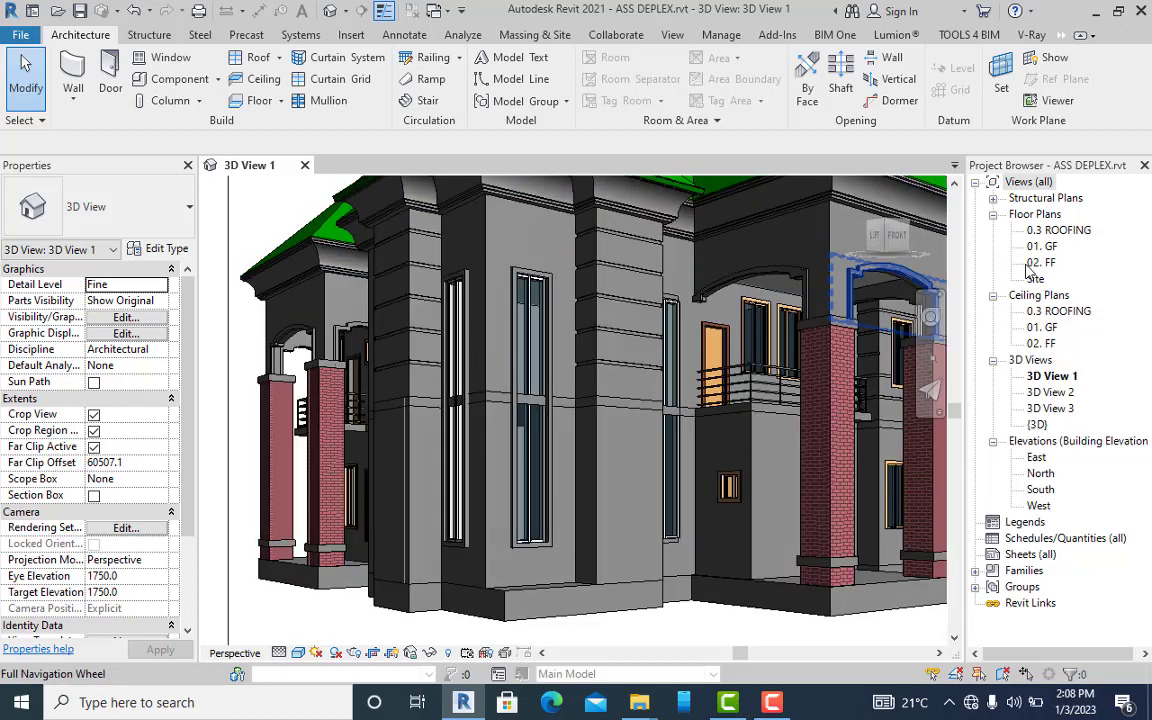
pyautogui.click(1037, 424)
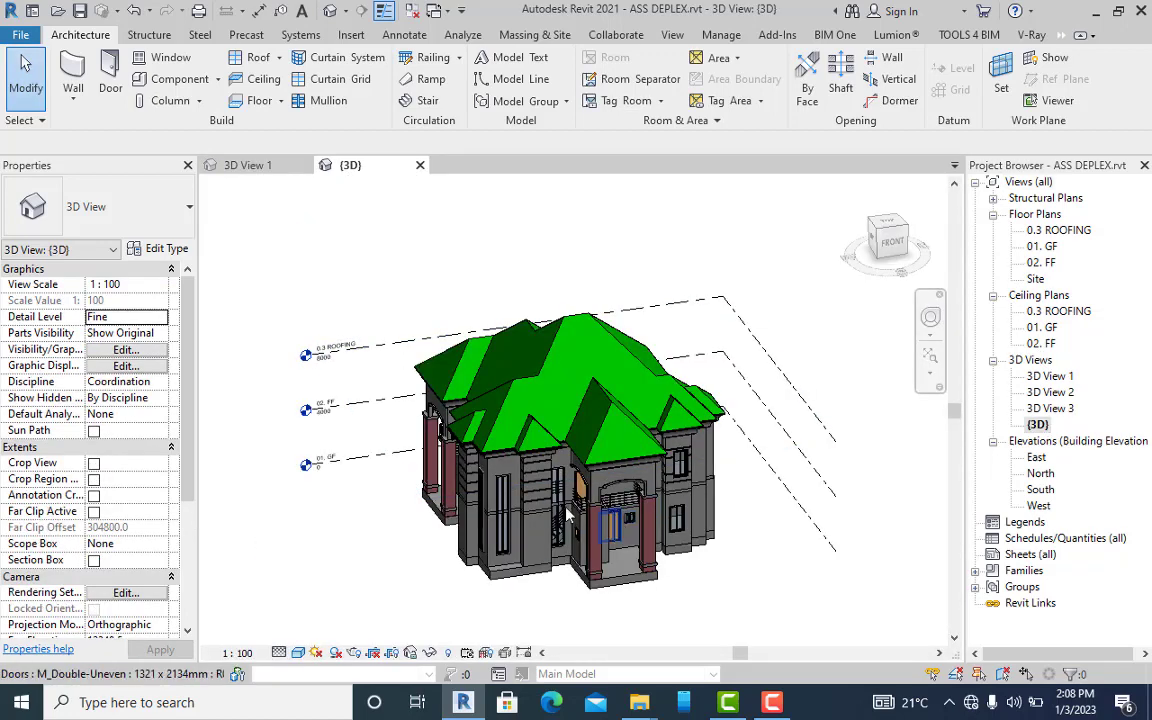
# - Examine the roof gutter at the eaves corner and the grooved wall projections below it
pyautogui.scroll(5, 508, 455)
pyautogui.keyDown('shift'); pyautogui.moveTo(598, 452); pyautogui.dragTo(514, 393, button='middle'); pyautogui.keyUp('shift')
pyautogui.scroll(5, 513, 281)
pyautogui.scroll(-2, 396, 437)
pyautogui.keyDown('shift'); pyautogui.moveTo(396, 437); pyautogui.dragTo(500, 355, button='middle'); pyautogui.keyUp('shift')
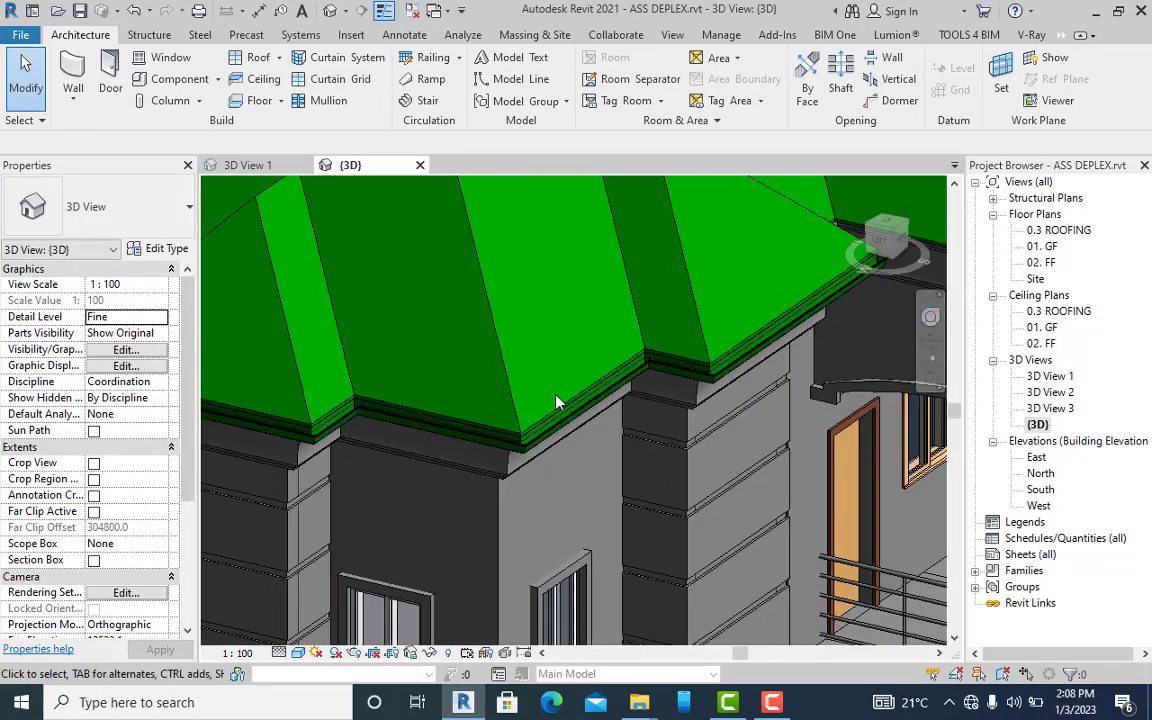
pyautogui.scroll(4, 464, 382)
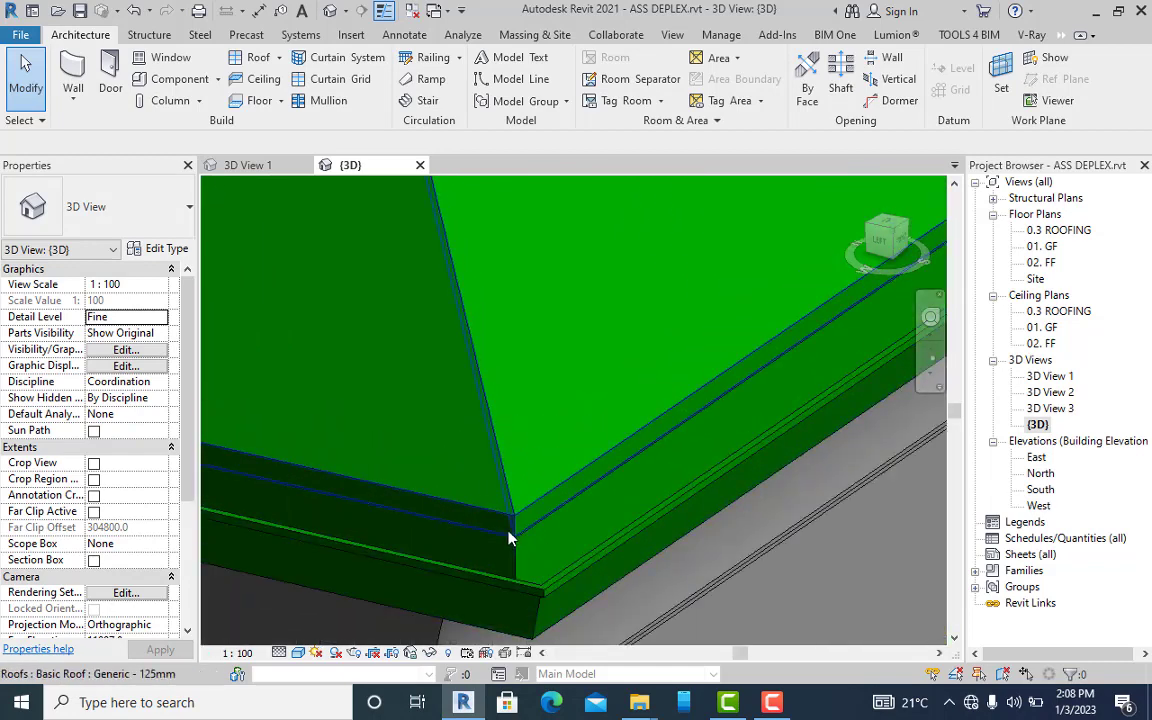
pyautogui.scroll(-5, 550, 545)
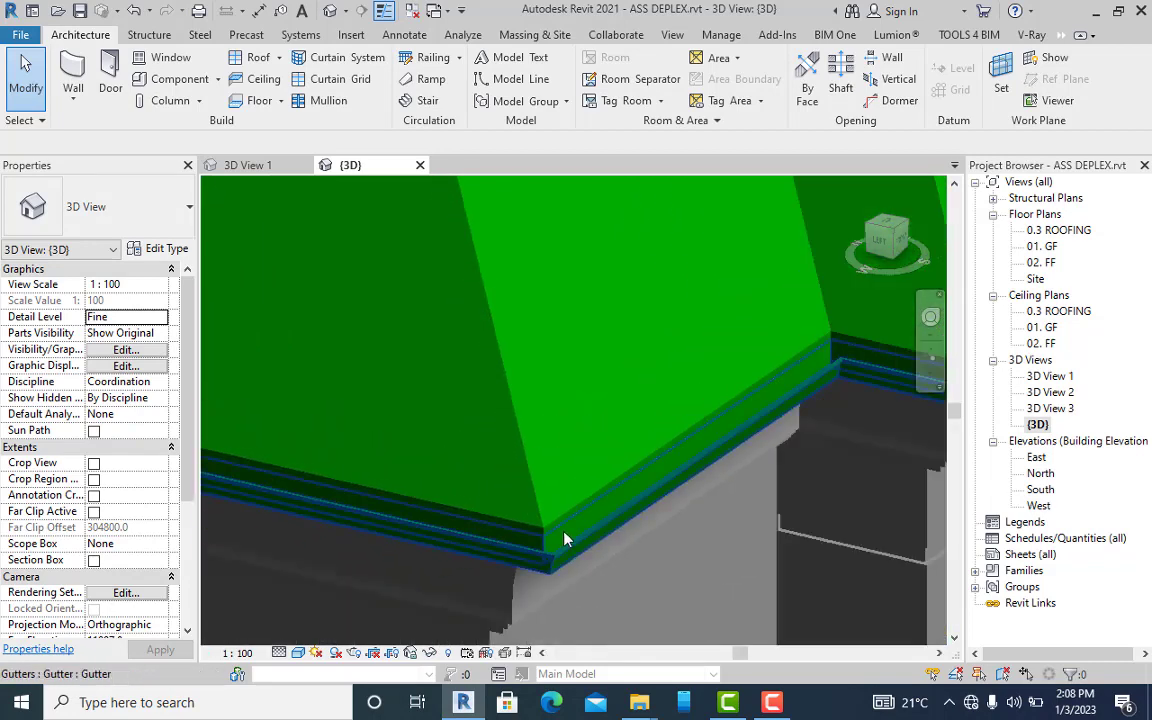
pyautogui.scroll(5, 522, 543)
pyautogui.moveTo(512, 465); pyautogui.dragTo(495, 362, button='middle')
pyautogui.scroll(-5, 567, 458)
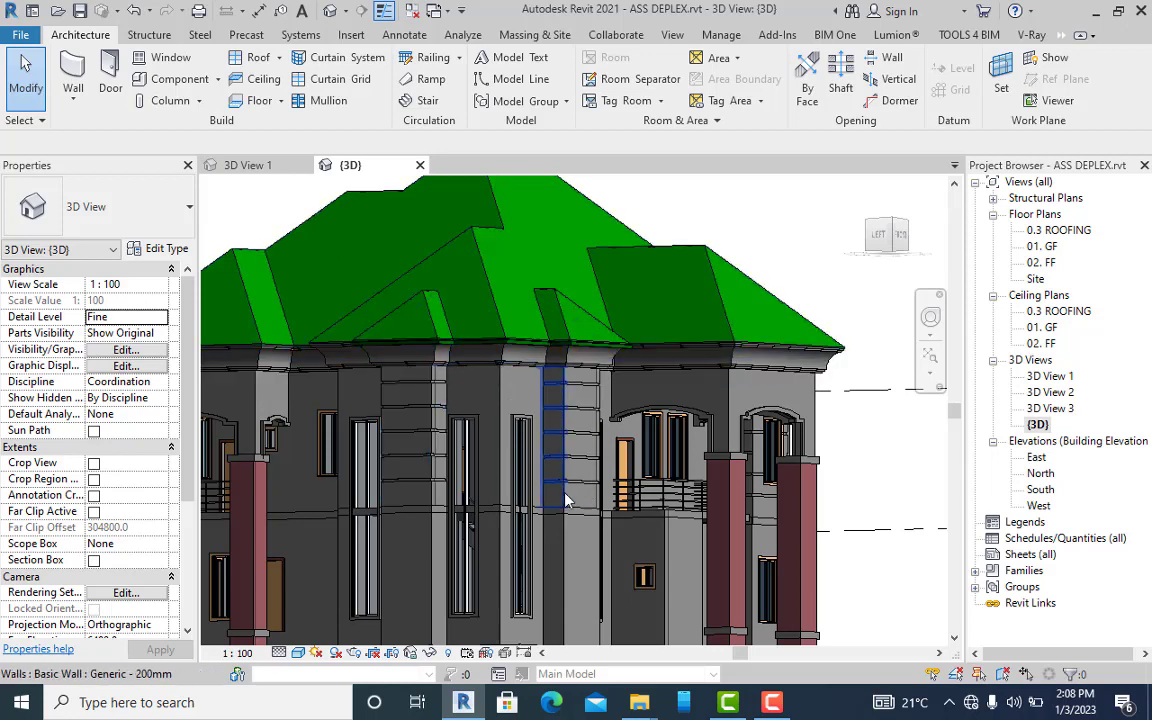
pyautogui.scroll(1, 547, 545)
pyautogui.scroll(3, 547, 545)
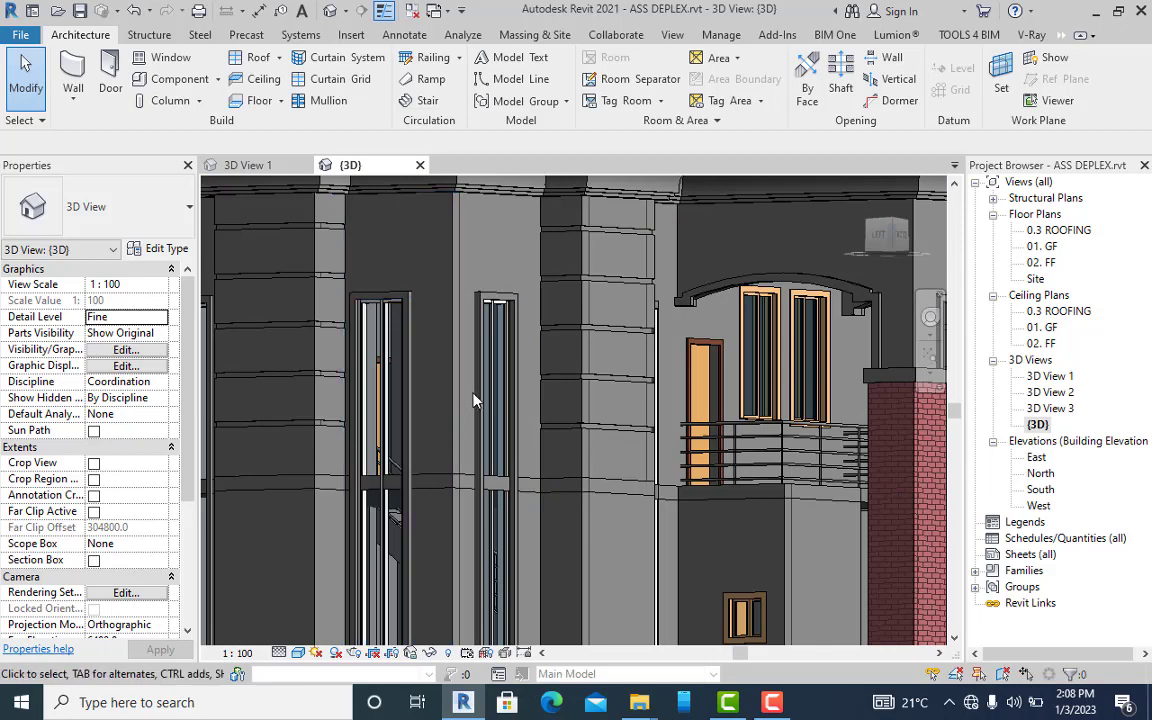
pyautogui.scroll(-7, 510, 395)
pyautogui.keyDown('shift'); pyautogui.moveTo(790, 205); pyautogui.dragTo(805, 230, button='middle'); pyautogui.keyUp('shift')
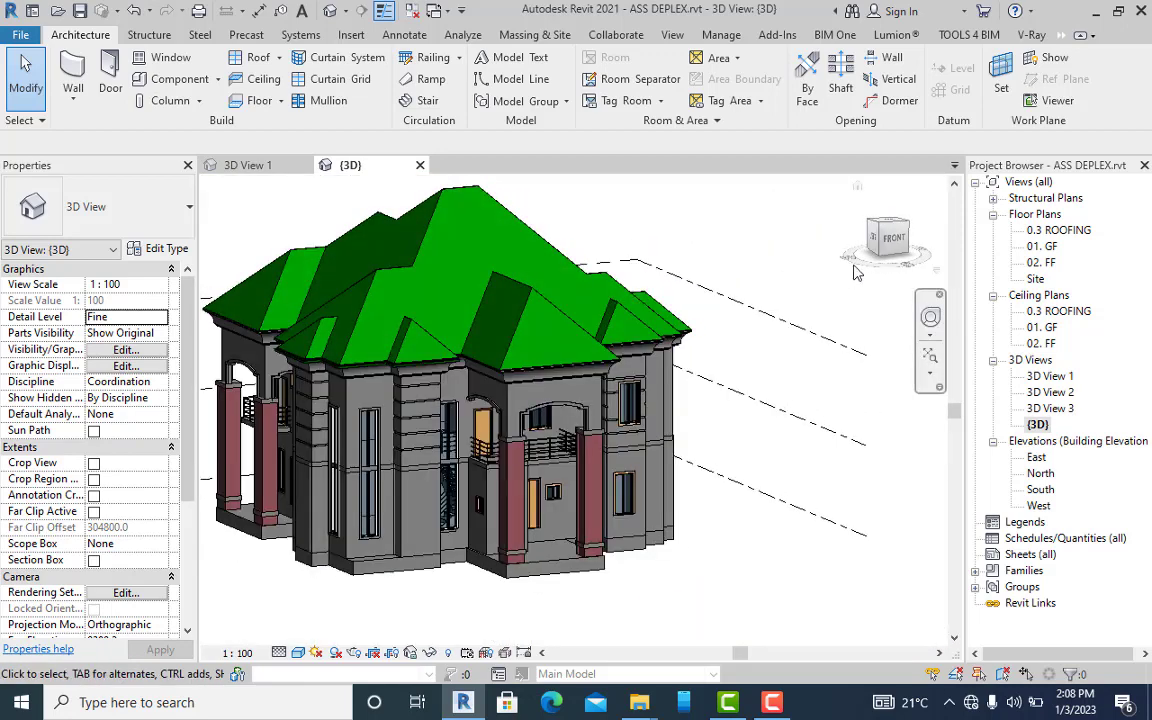
# - View the building from the front, then inspect the gutter and eaves above the projecting corner walls
pyautogui.click(894, 246)
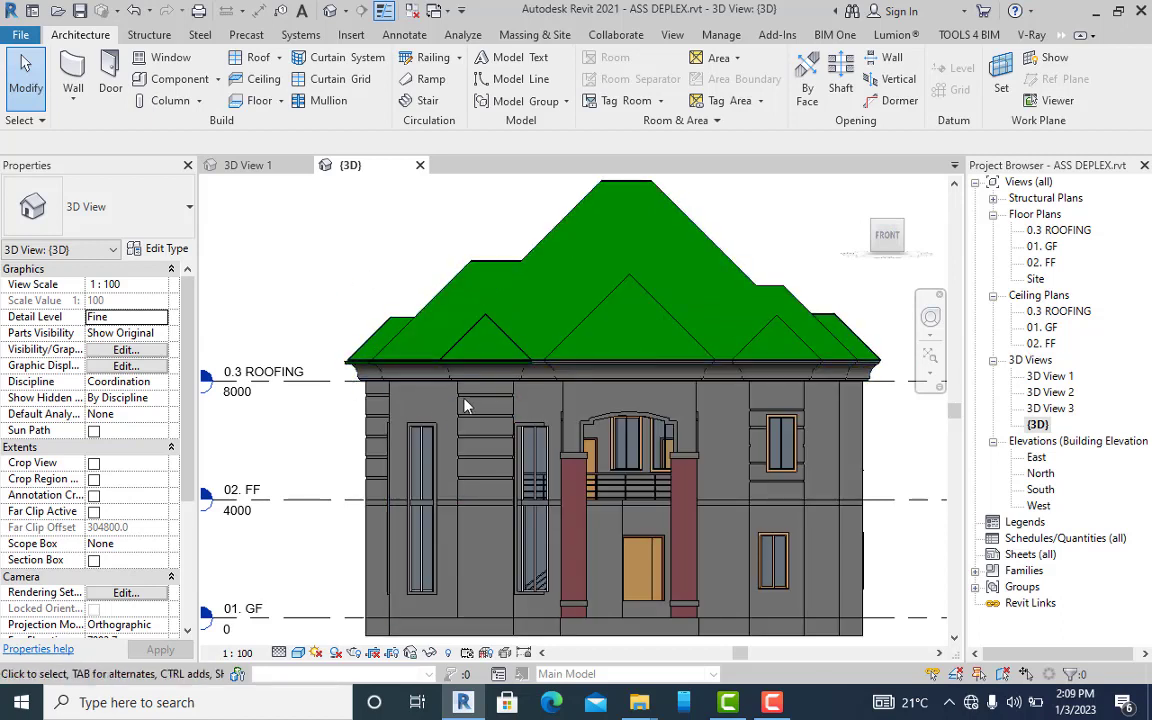
pyautogui.keyDown('shift'); pyautogui.moveTo(443, 368); pyautogui.dragTo(560, 450, button='middle'); pyautogui.keyUp('shift')
pyautogui.scroll(5, 644, 420)
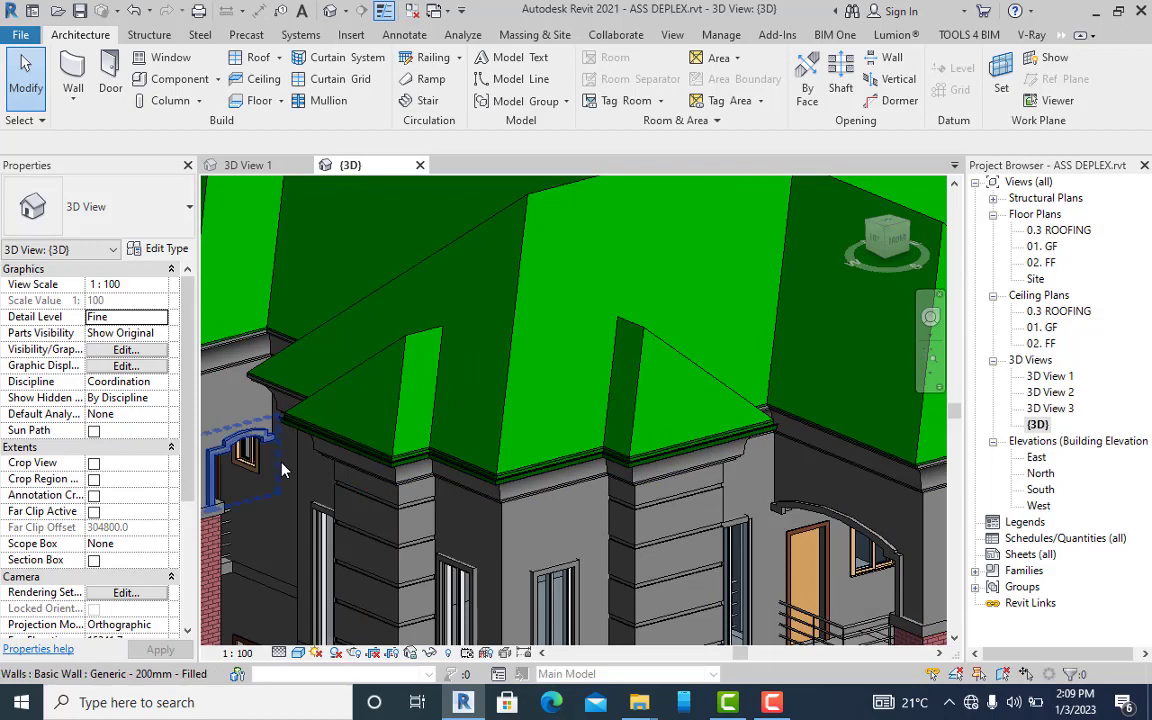
pyautogui.keyDown('shift'); pyautogui.moveTo(282, 470); pyautogui.dragTo(350, 458, button='middle'); pyautogui.keyUp('shift')
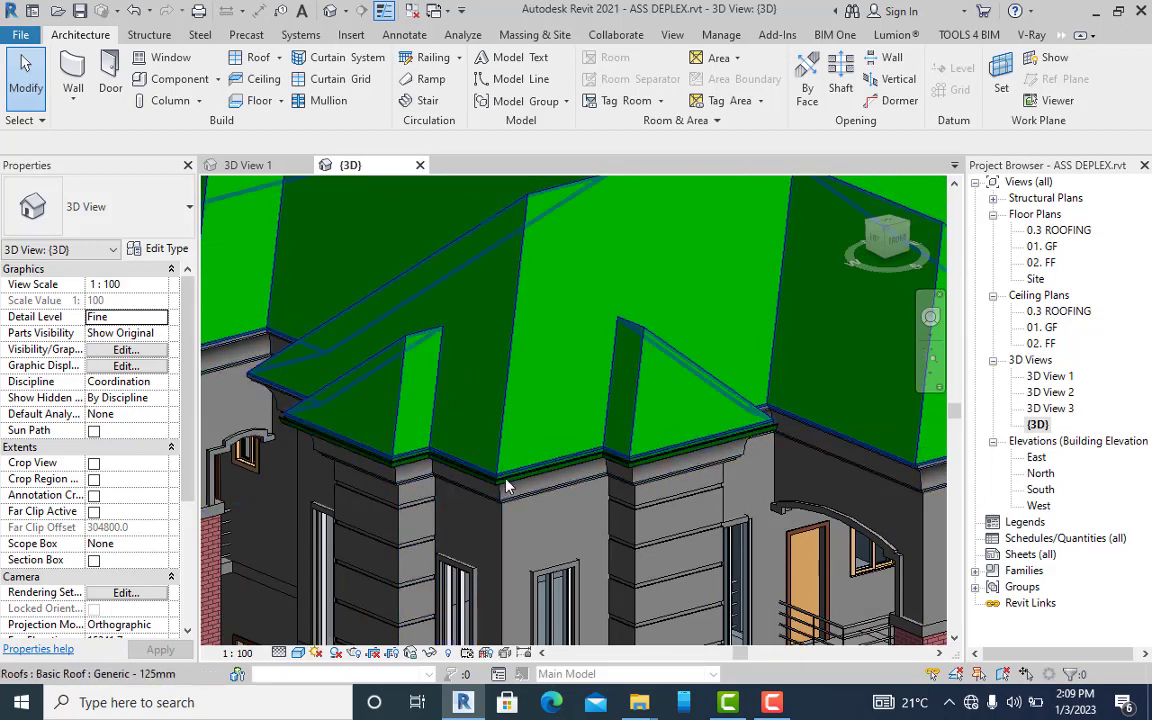
pyautogui.scroll(4, 514, 471)
pyautogui.scroll(3, 514, 471)
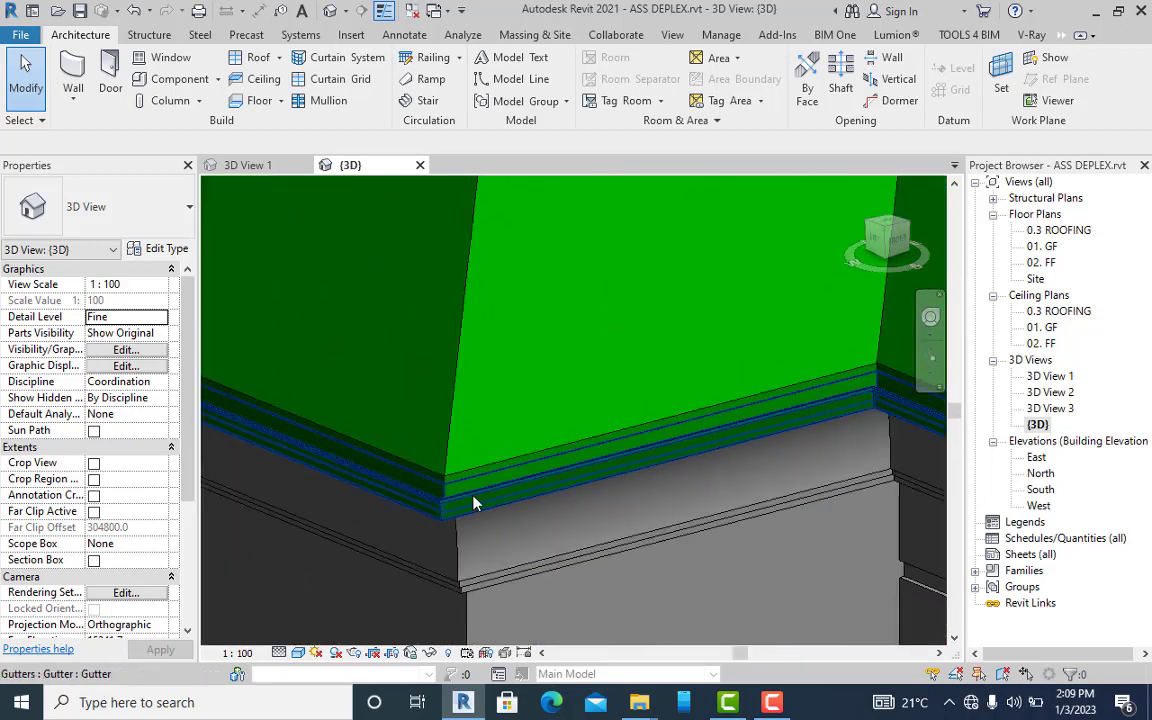
pyautogui.scroll(-5, 474, 503)
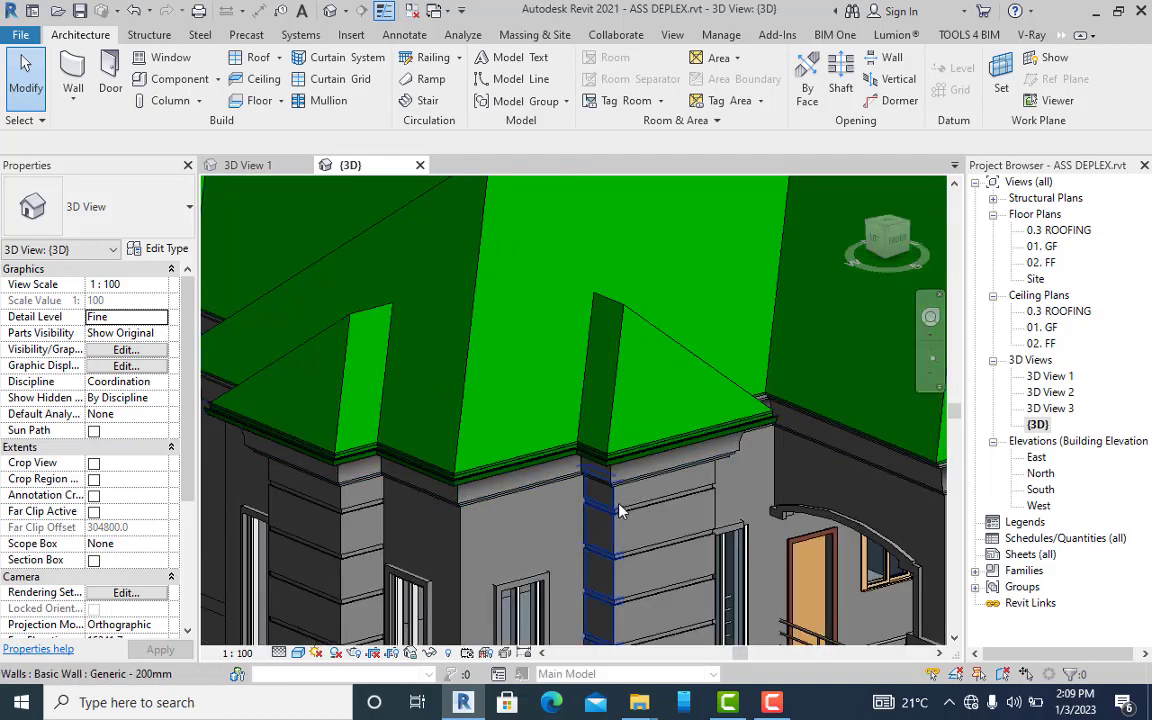
pyautogui.keyDown('shift'); pyautogui.moveTo(680, 492); pyautogui.dragTo(500, 304, button='middle'); pyautogui.keyUp('shift')
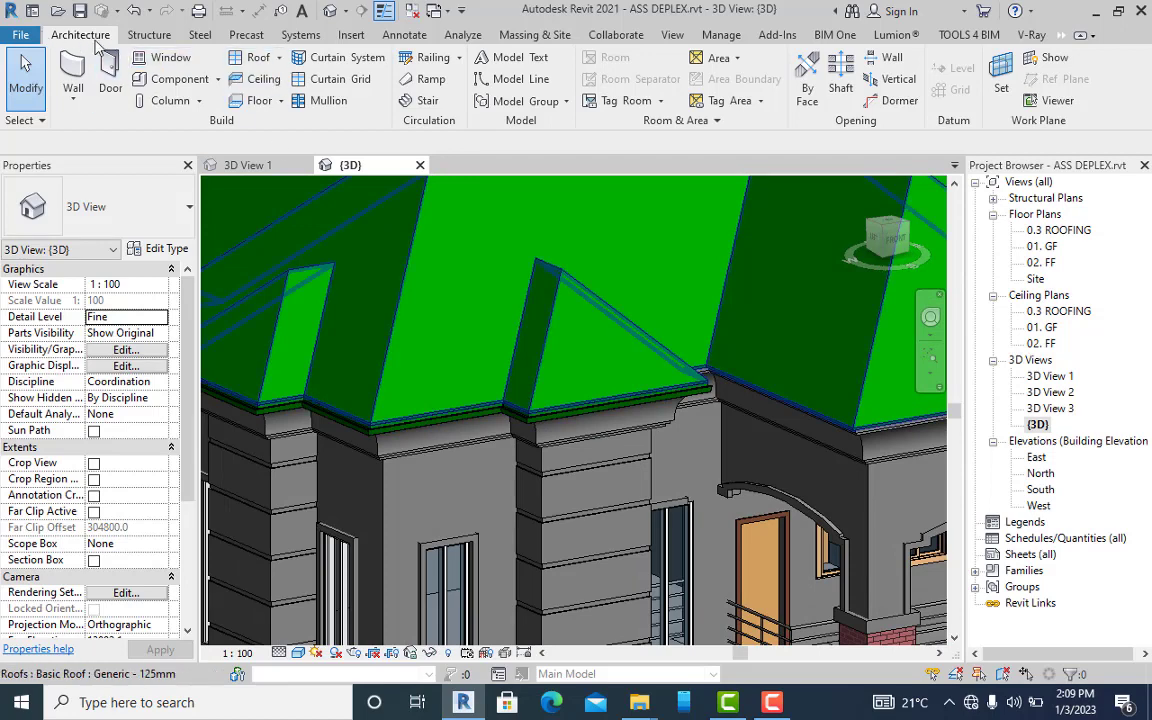
# - Create an in-place model in the Generic Models category and name it Downpour pipe
pyautogui.click(217, 79)
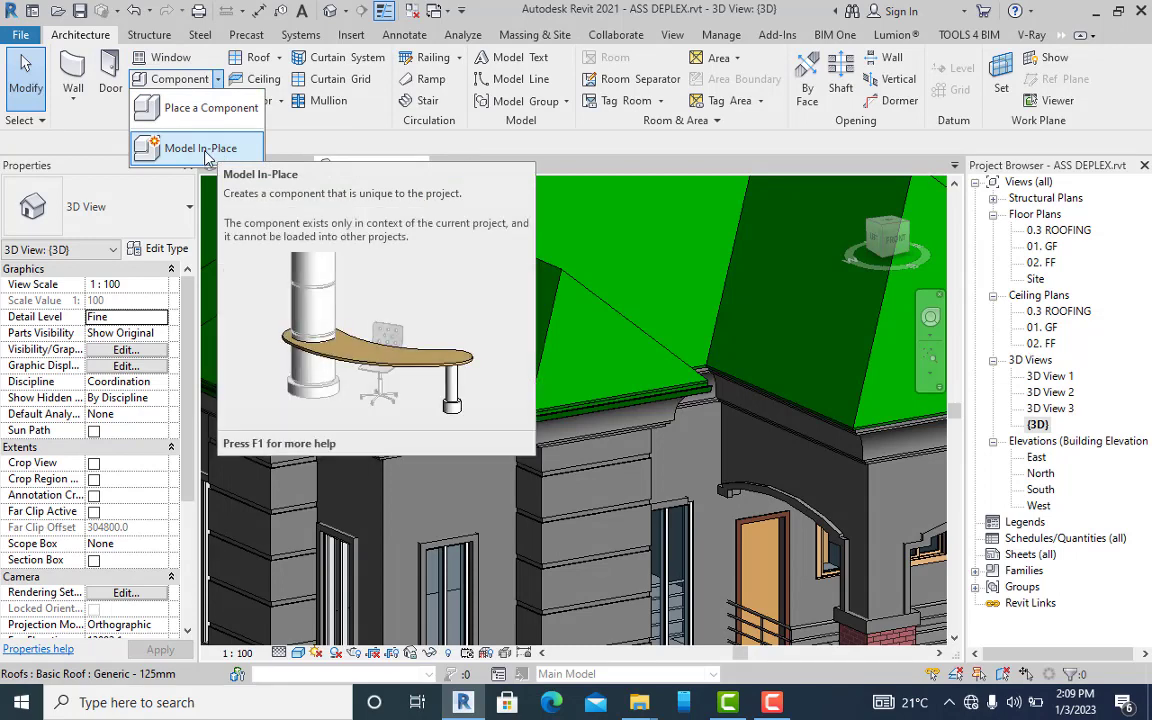
pyautogui.click(203, 149)
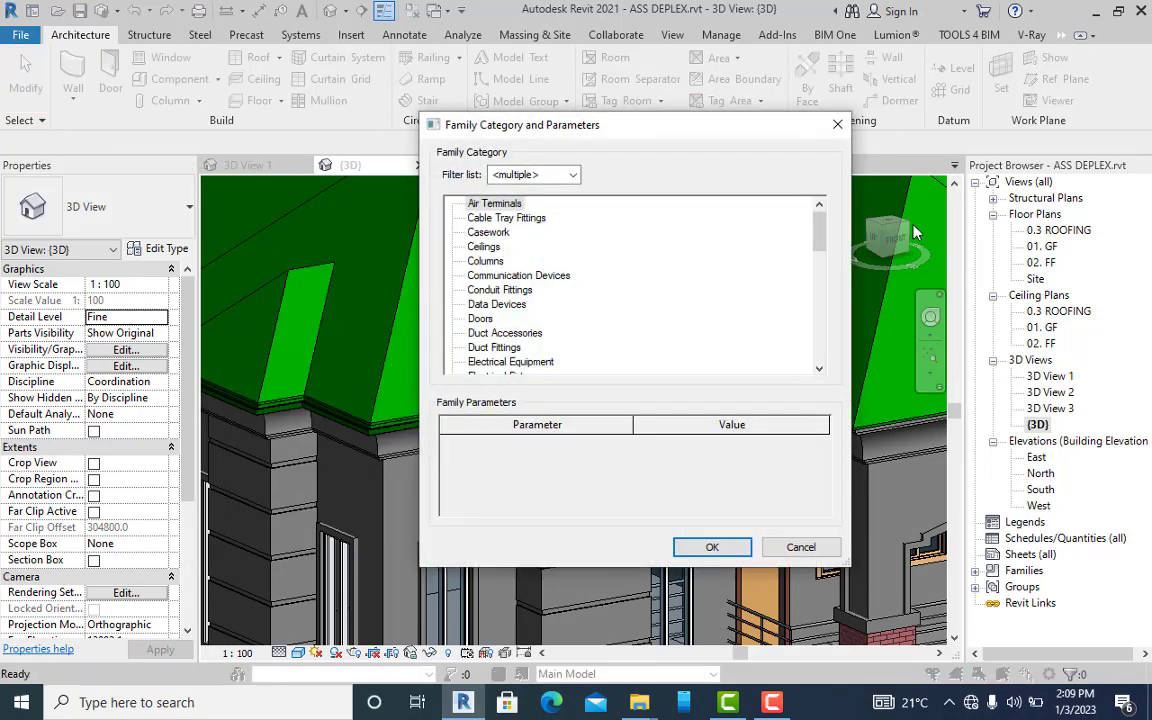
pyautogui.moveTo(821, 228); pyautogui.dragTo(820, 262)
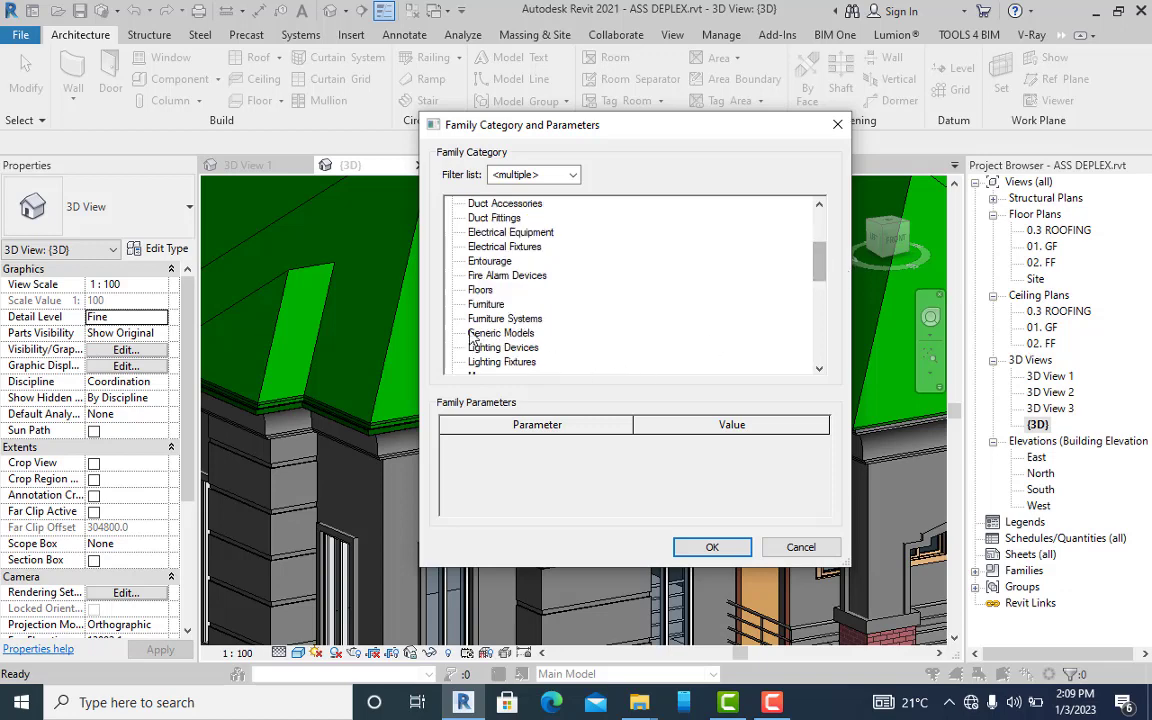
pyautogui.click(508, 336)
pyautogui.click(712, 547)
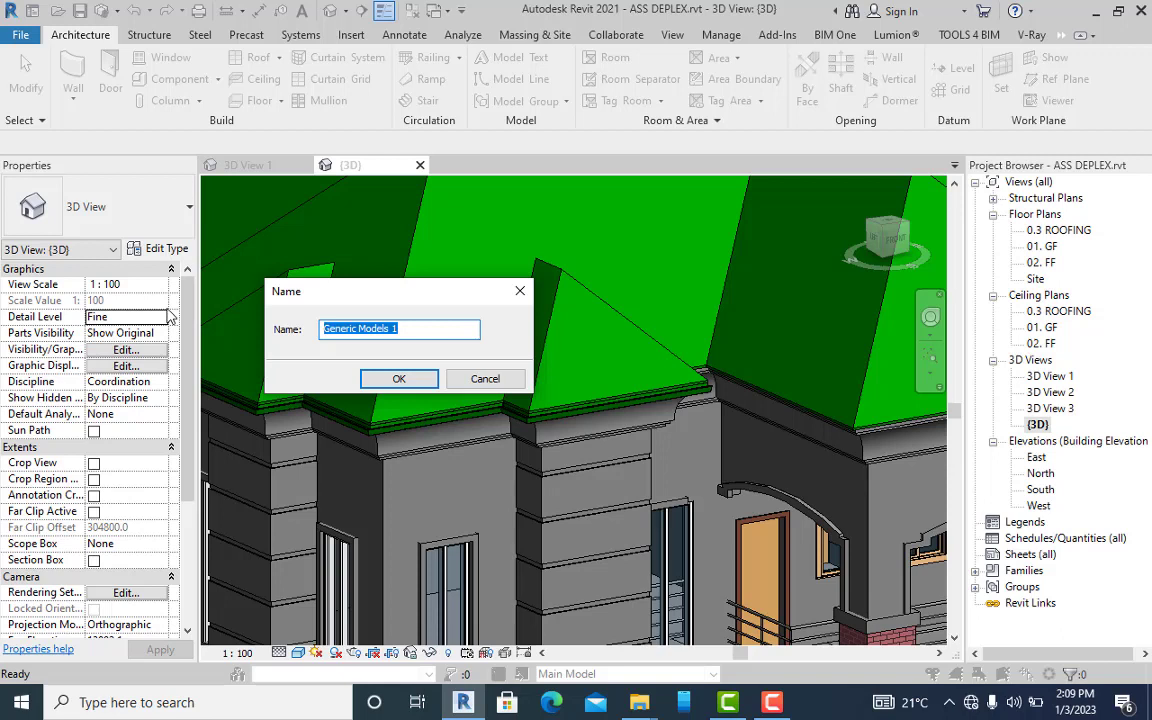
pyautogui.write('Downpour pipe')
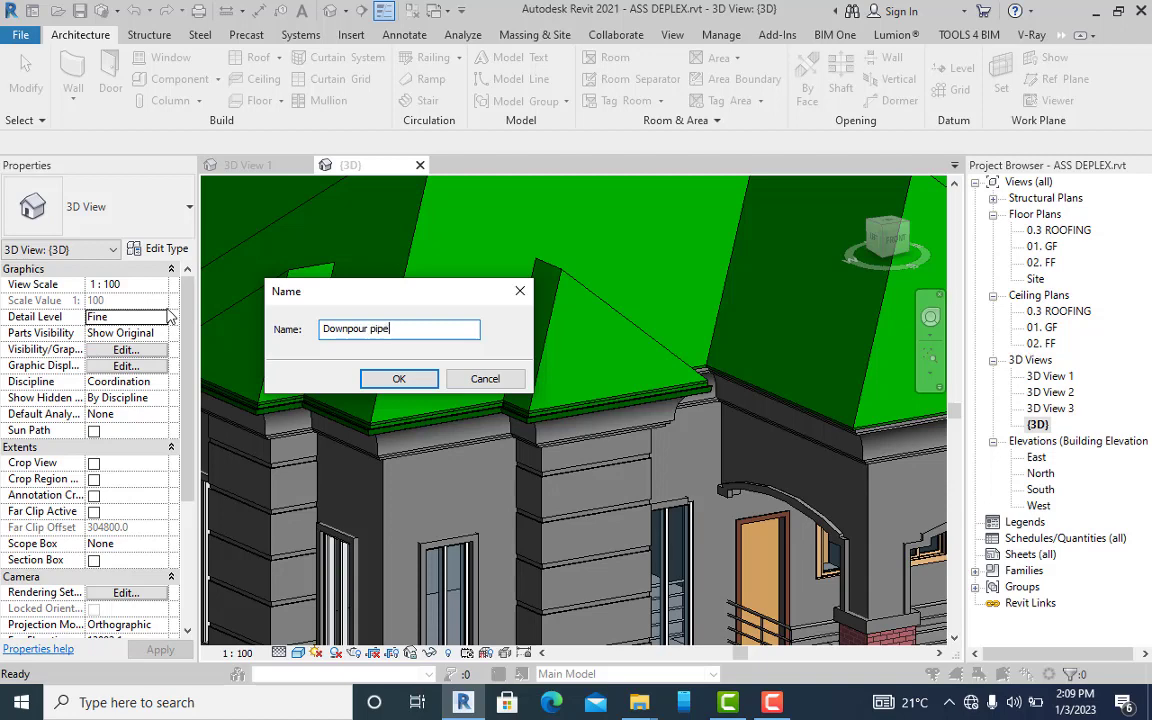
pyautogui.click(398, 379)
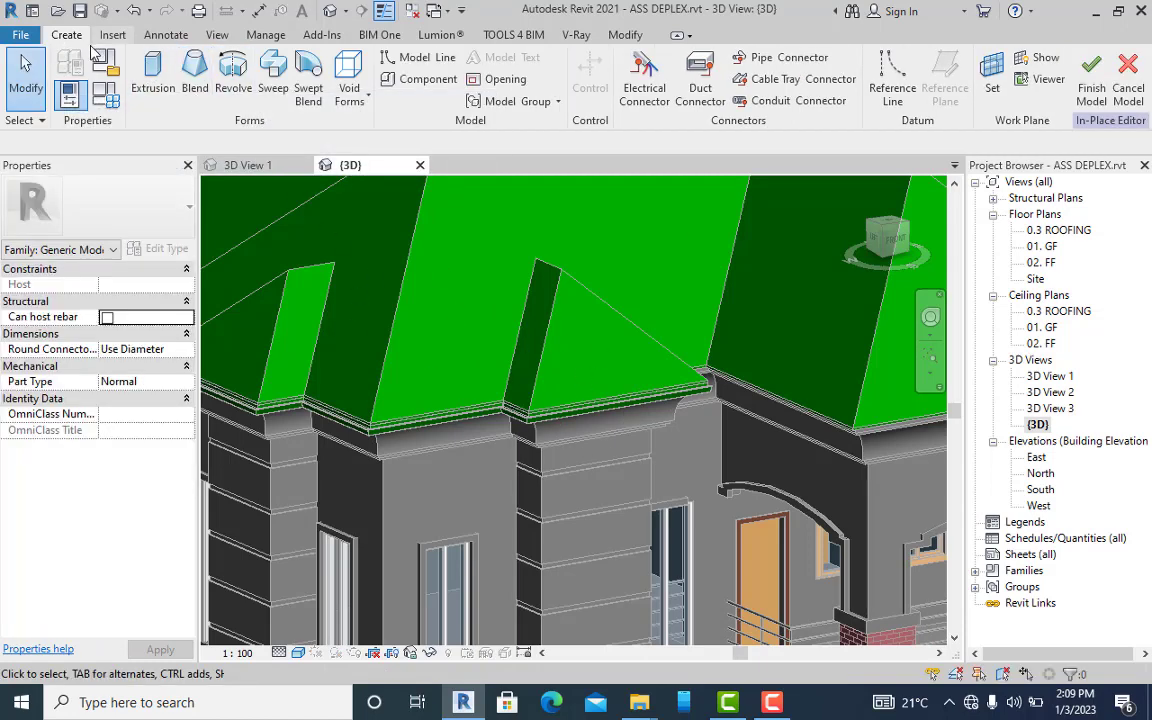
# - Start a sweep for the downpour pipe and choose to sketch its path
pyautogui.click(274, 80)
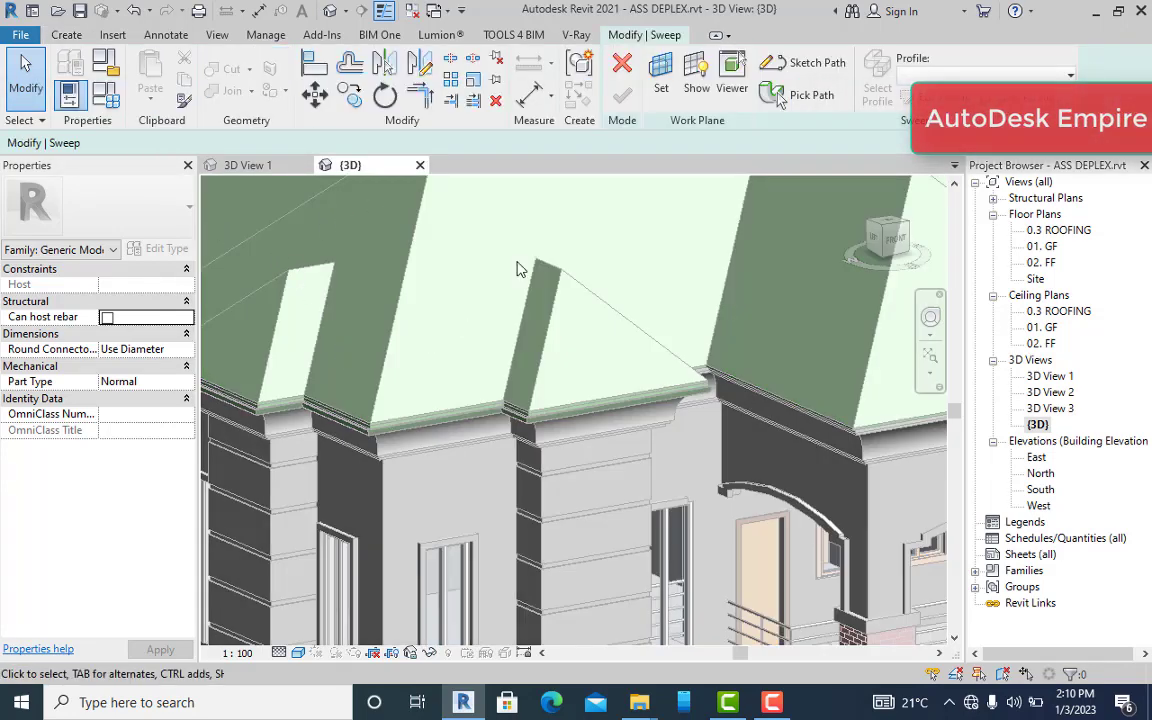
pyautogui.keyDown('shift'); pyautogui.moveTo(529, 471); pyautogui.dragTo(475, 316, button='middle'); pyautogui.keyUp('shift')
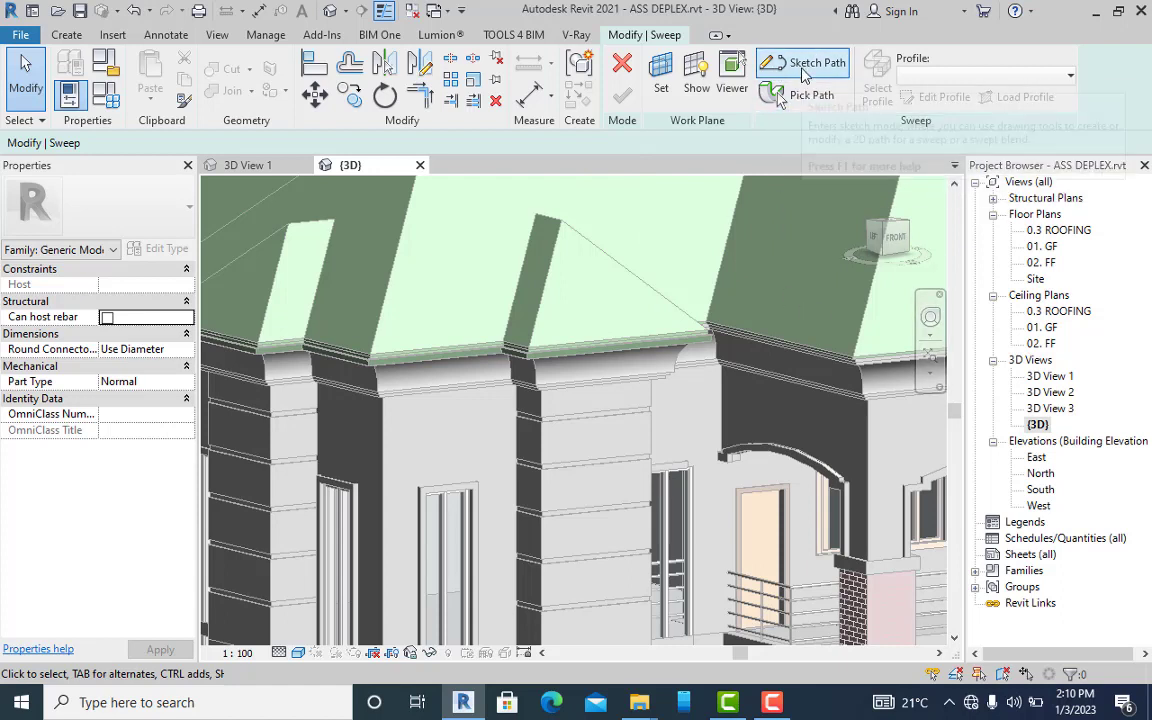
pyautogui.click(815, 64)
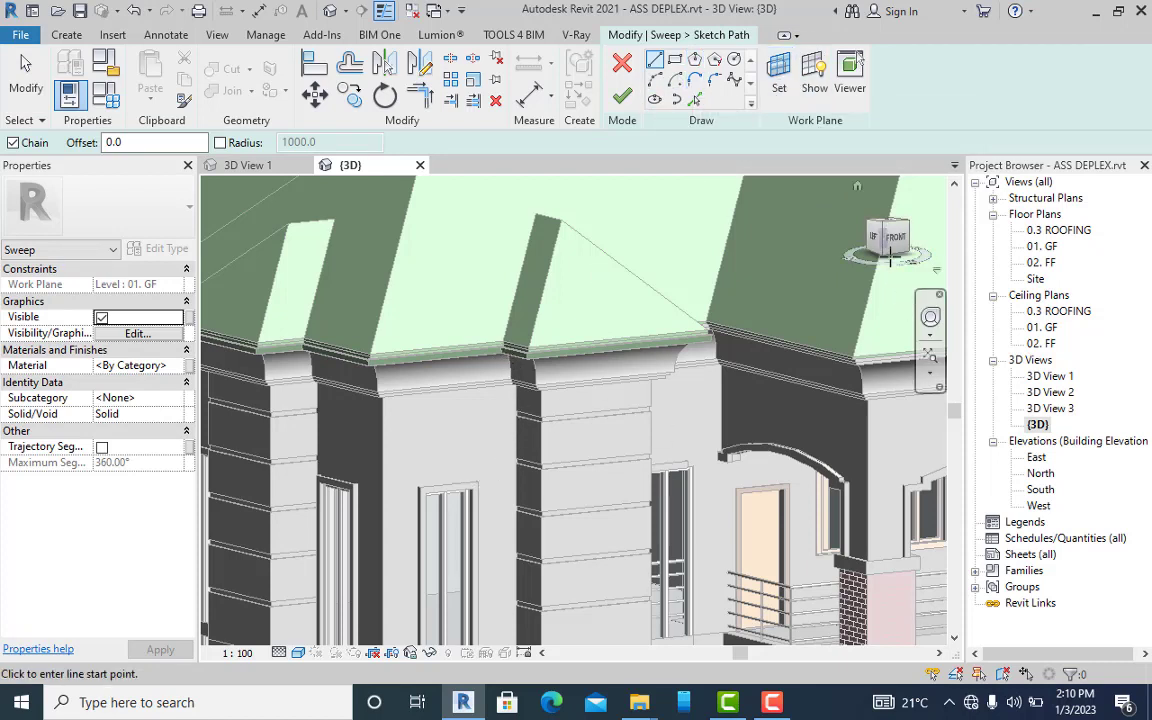
# - Examine the building from the front and the corner for a wall face suitable as the path's work plane
pyautogui.scroll(-6, 728, 287)
pyautogui.scroll(6, 548, 417)
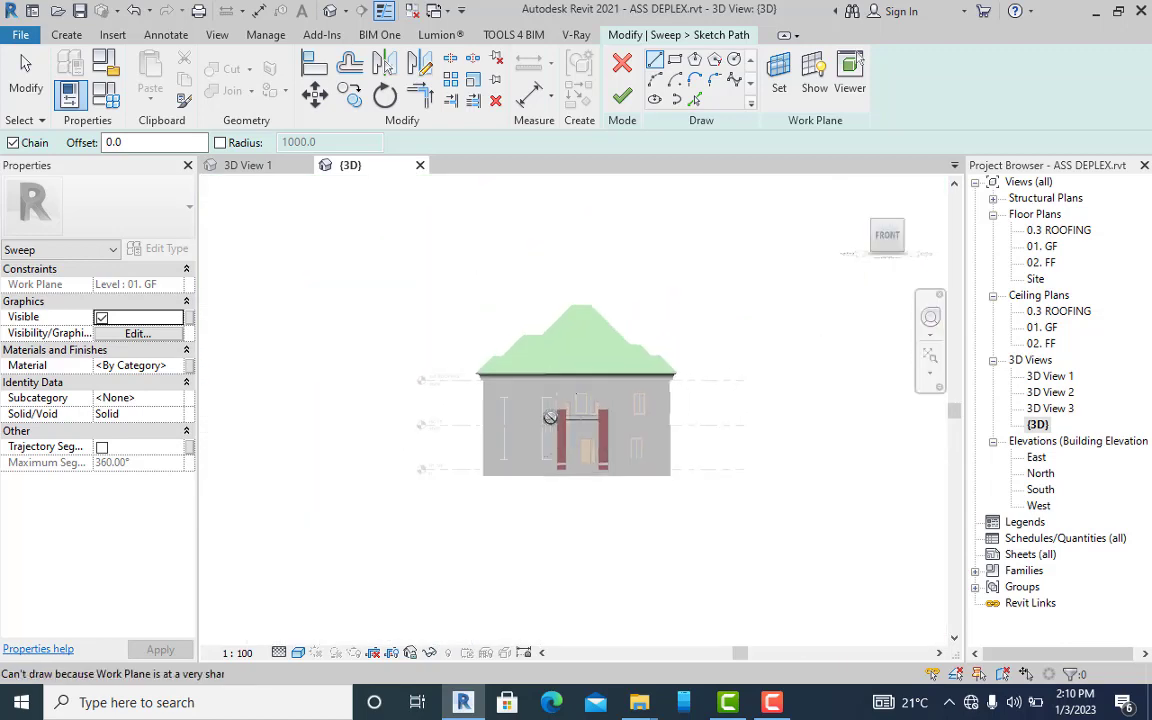
pyautogui.keyDown('shift'); pyautogui.moveTo(432, 470); pyautogui.dragTo(600, 380, button='middle'); pyautogui.keyUp('shift')
pyautogui.scroll(6, 594, 377)
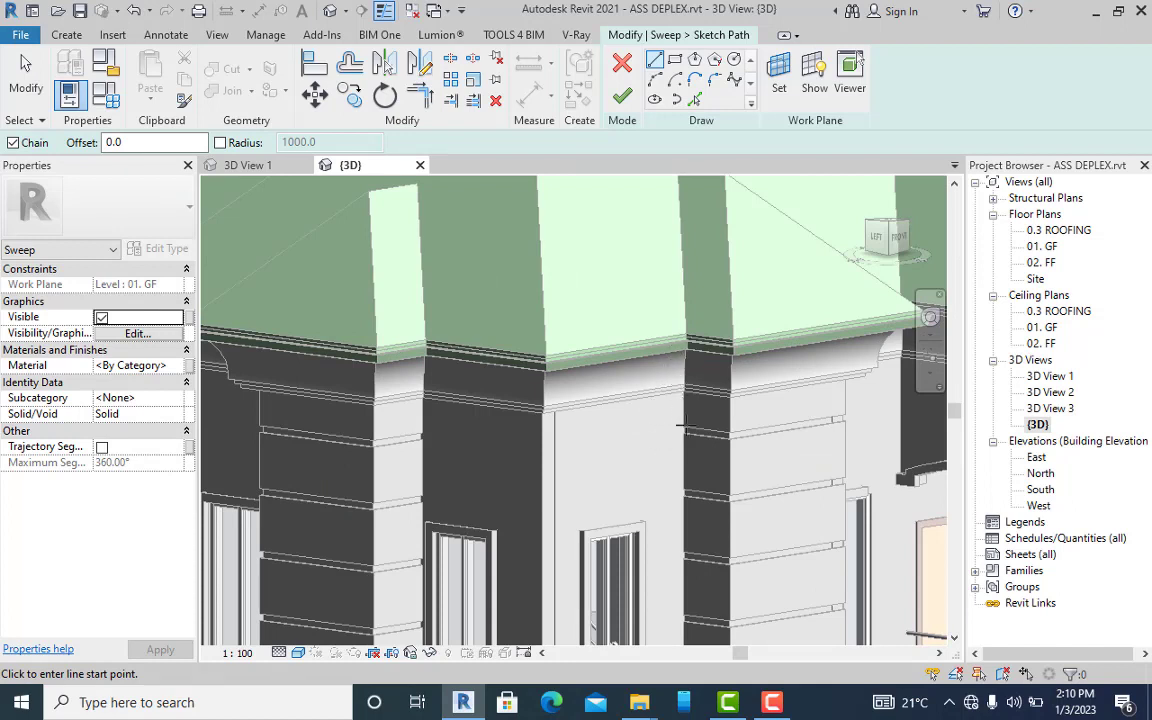
pyautogui.click(900, 244)
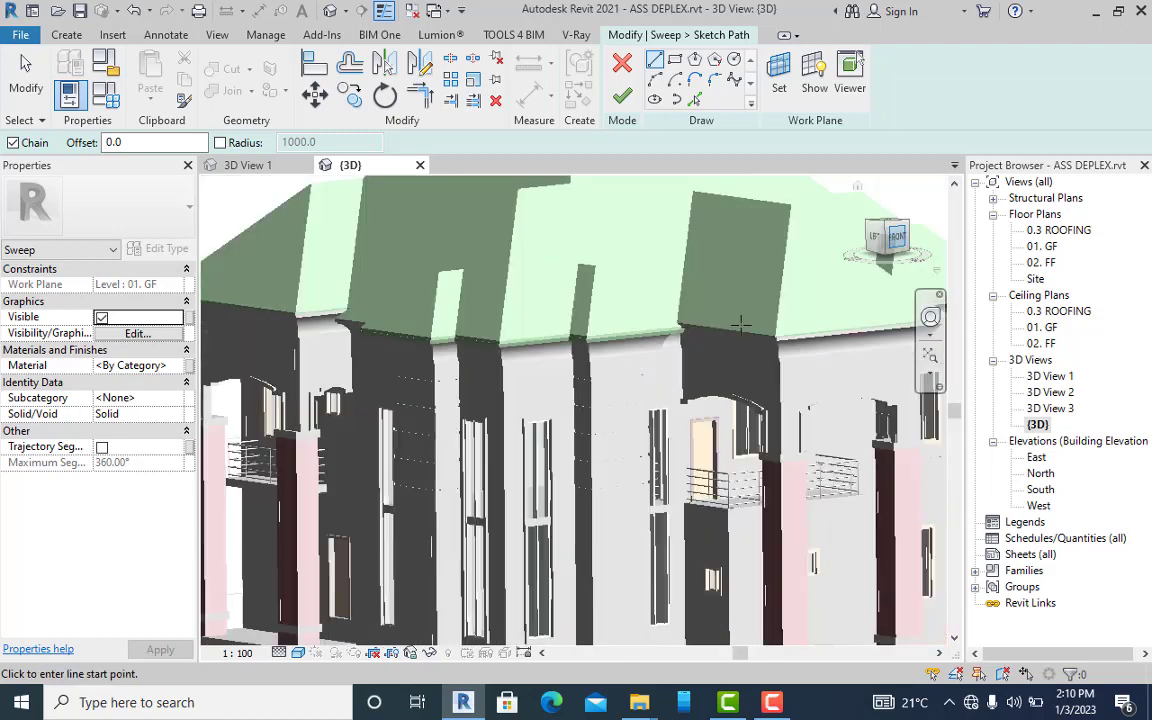
pyautogui.scroll(3, 518, 432)
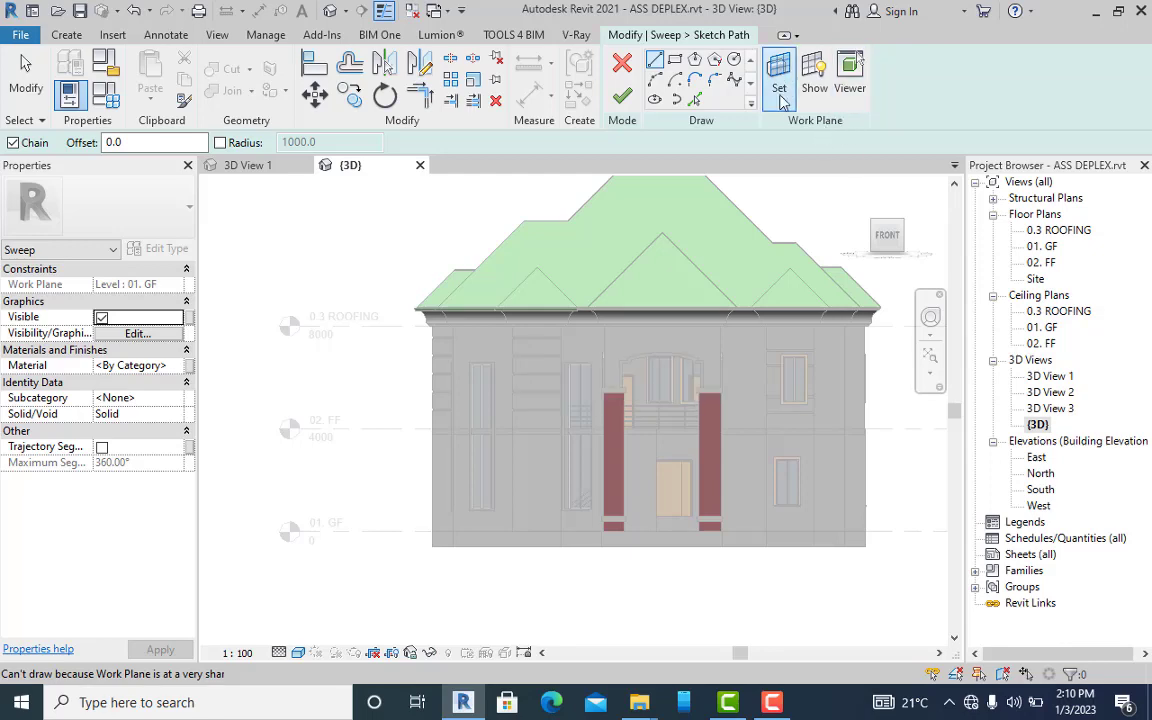
pyautogui.keyDown('shift'); pyautogui.moveTo(457, 281); pyautogui.dragTo(642, 420, button='middle'); pyautogui.keyUp('shift')
pyautogui.scroll(3, 642, 420)
pyautogui.scroll(3, 642, 420)
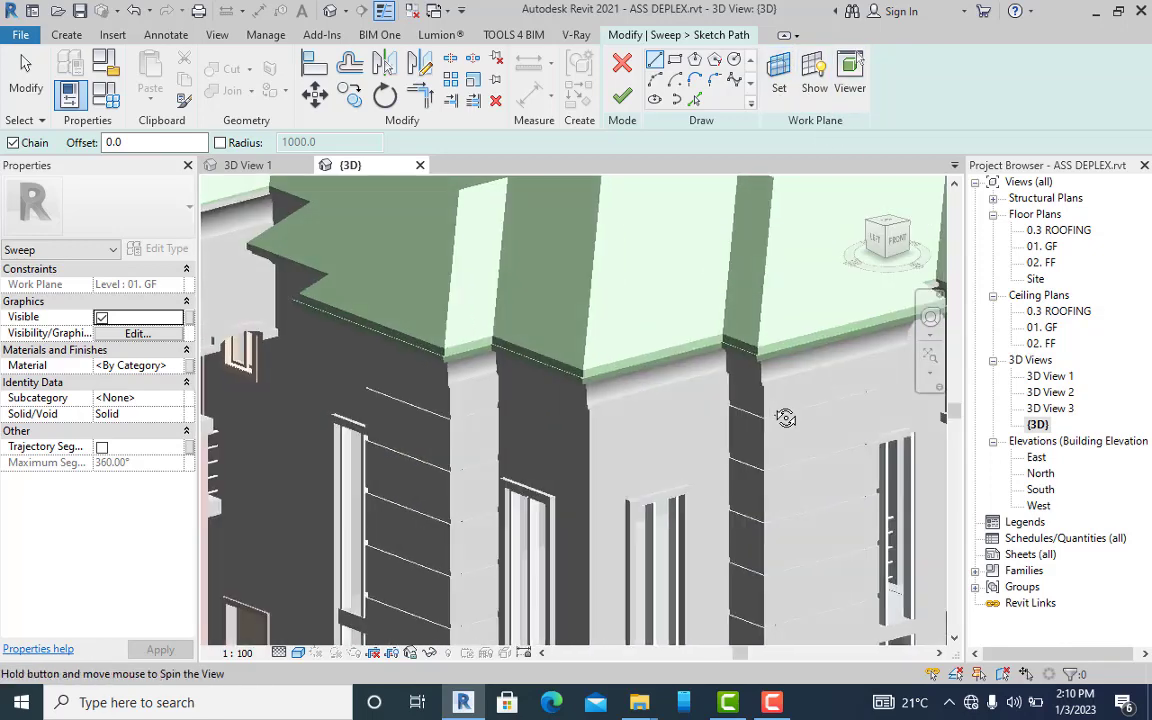
pyautogui.moveTo(761, 404); pyautogui.dragTo(526, 304, button='middle')
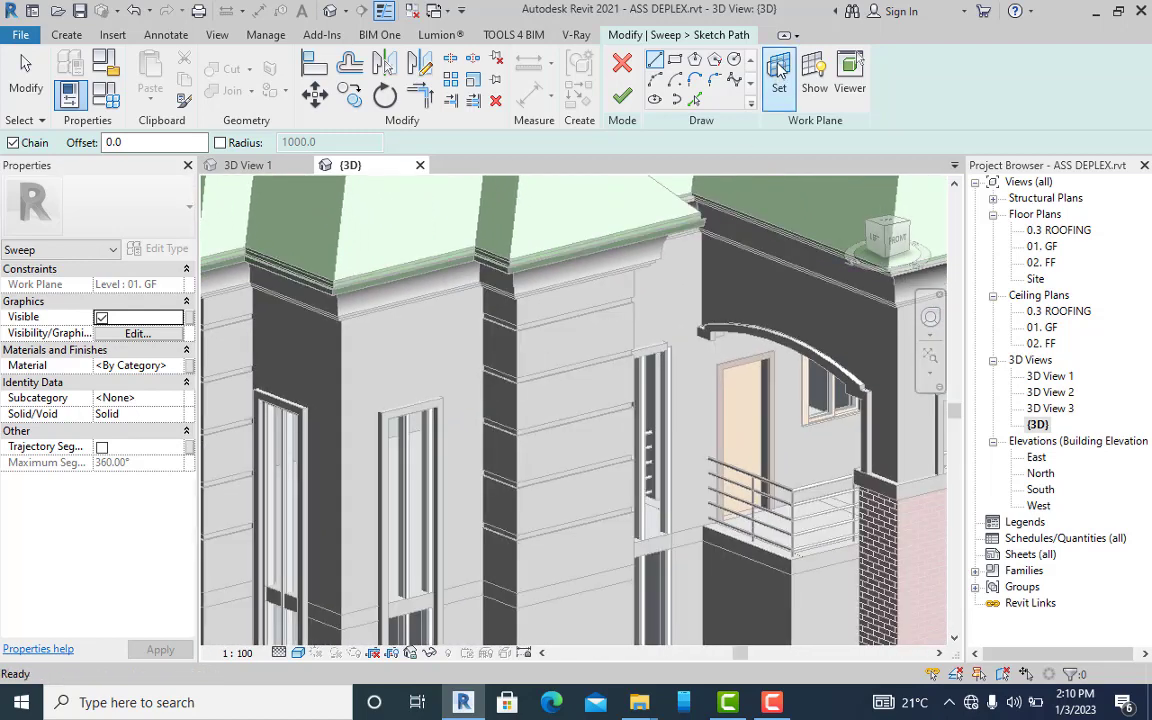
# - Set the path's work plane by picking the front wall face with the window, beside the projecting banded wall
pyautogui.click(778, 80)
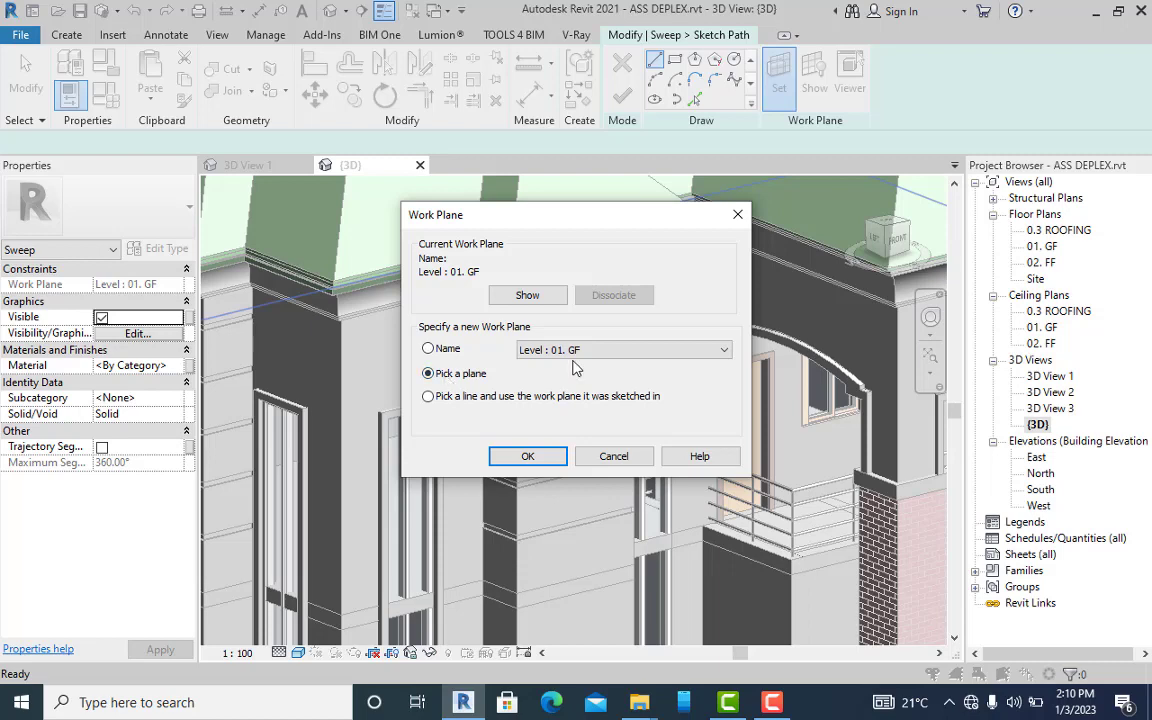
pyautogui.click(528, 457)
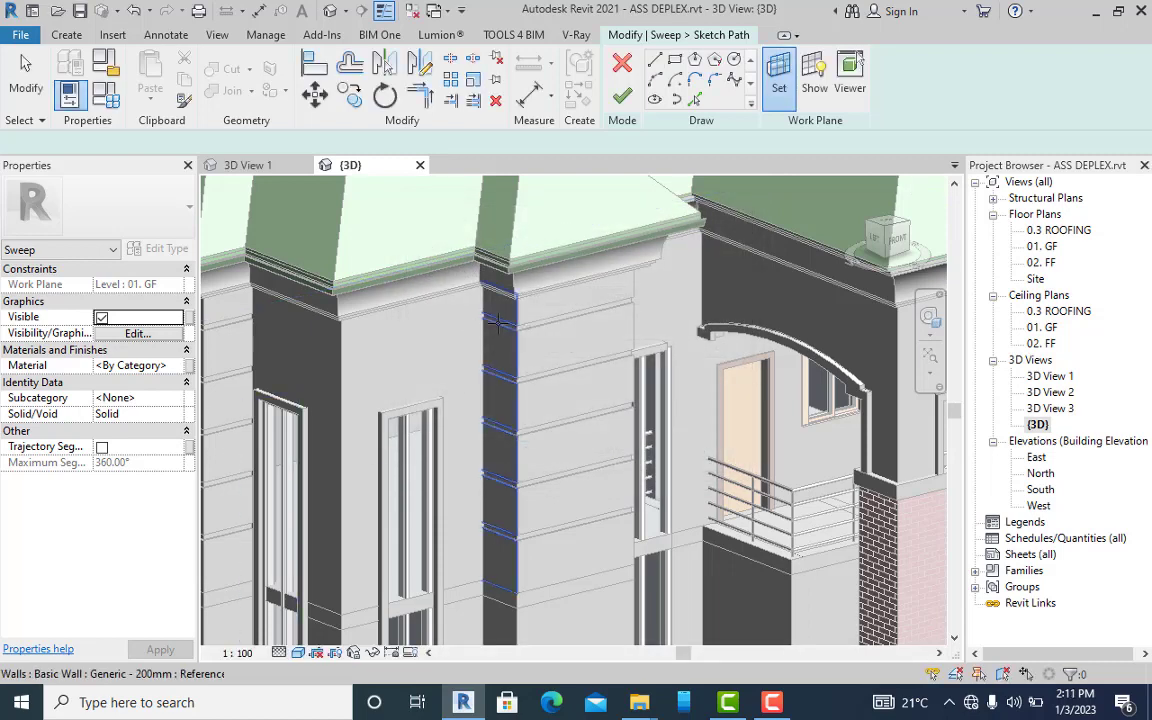
pyautogui.scroll(2, 530, 398)
pyautogui.scroll(2, 417, 419)
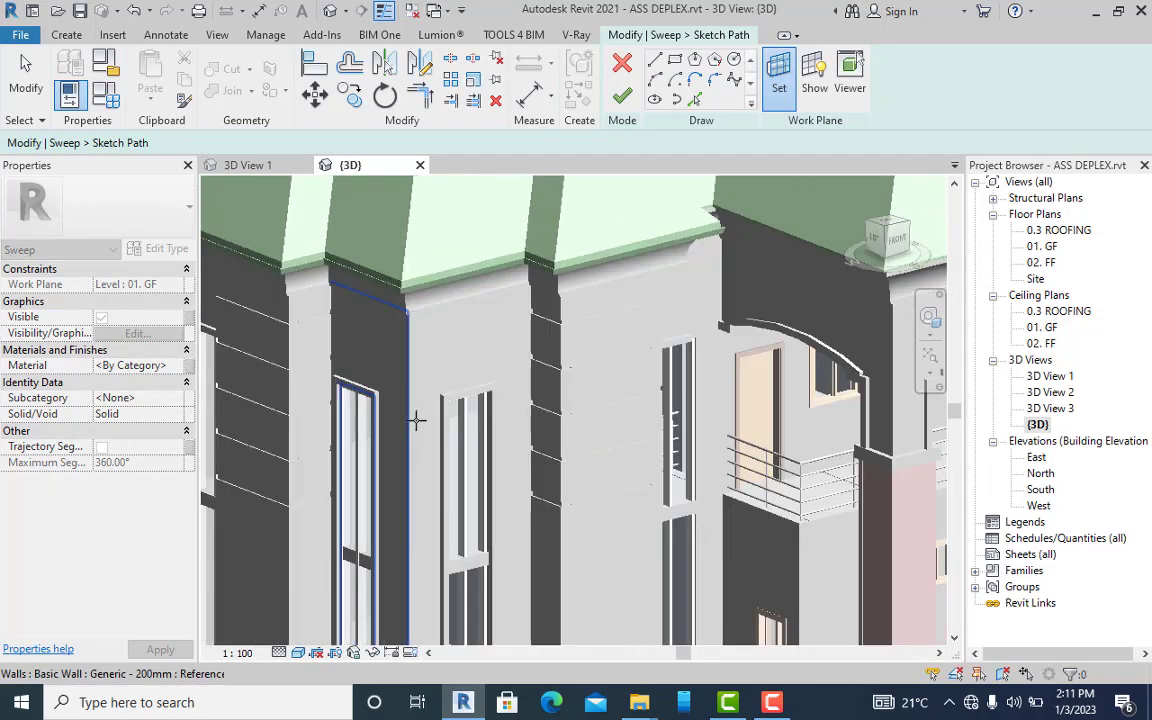
pyautogui.scroll(1, 427, 288)
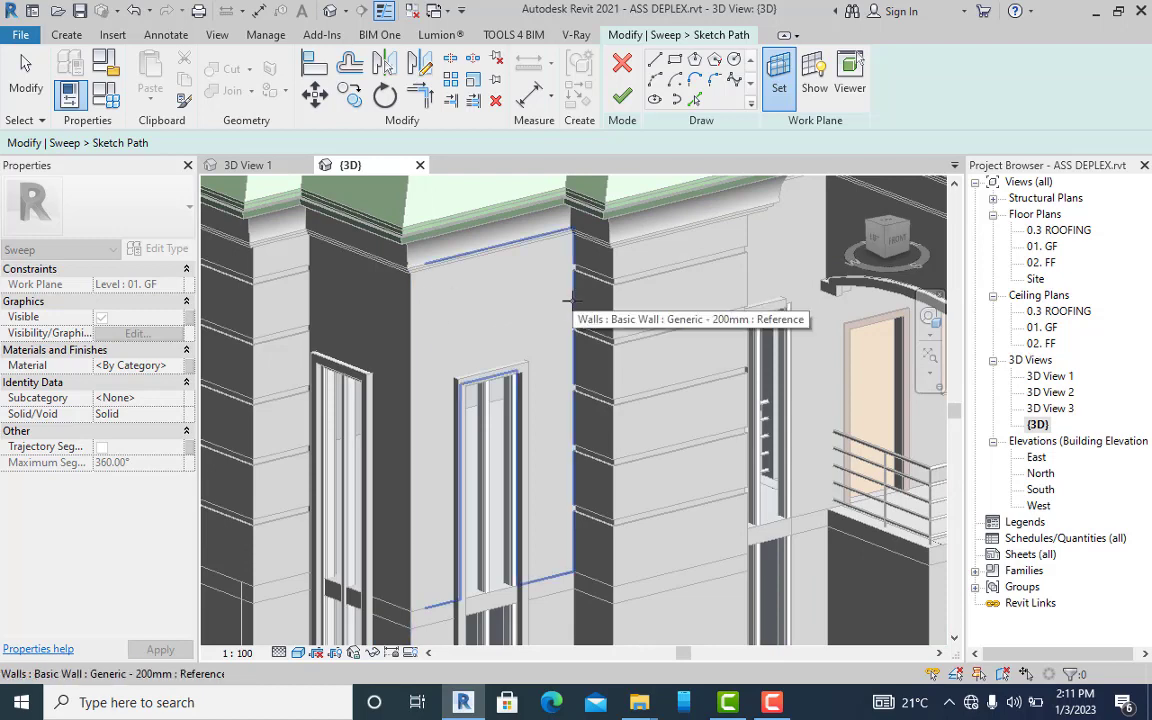
pyautogui.click(571, 299)
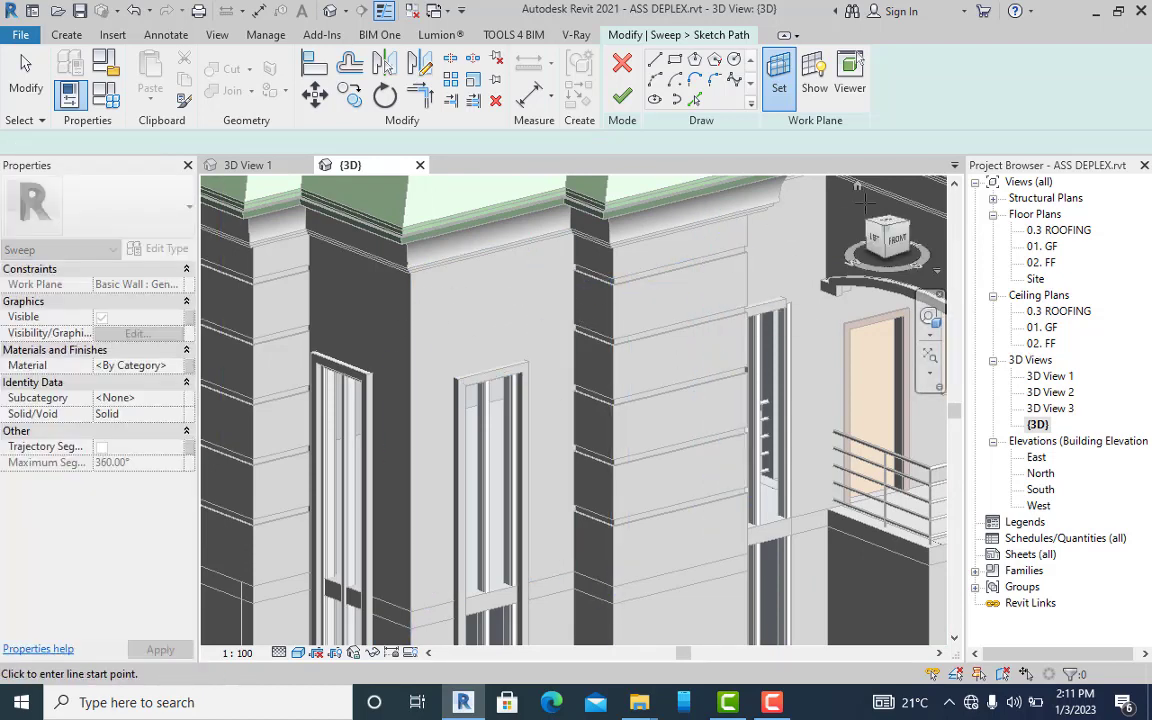
# - In the front view, start the sweep path with a short vertical line running down from the roof gutter
pyautogui.click(893, 243)
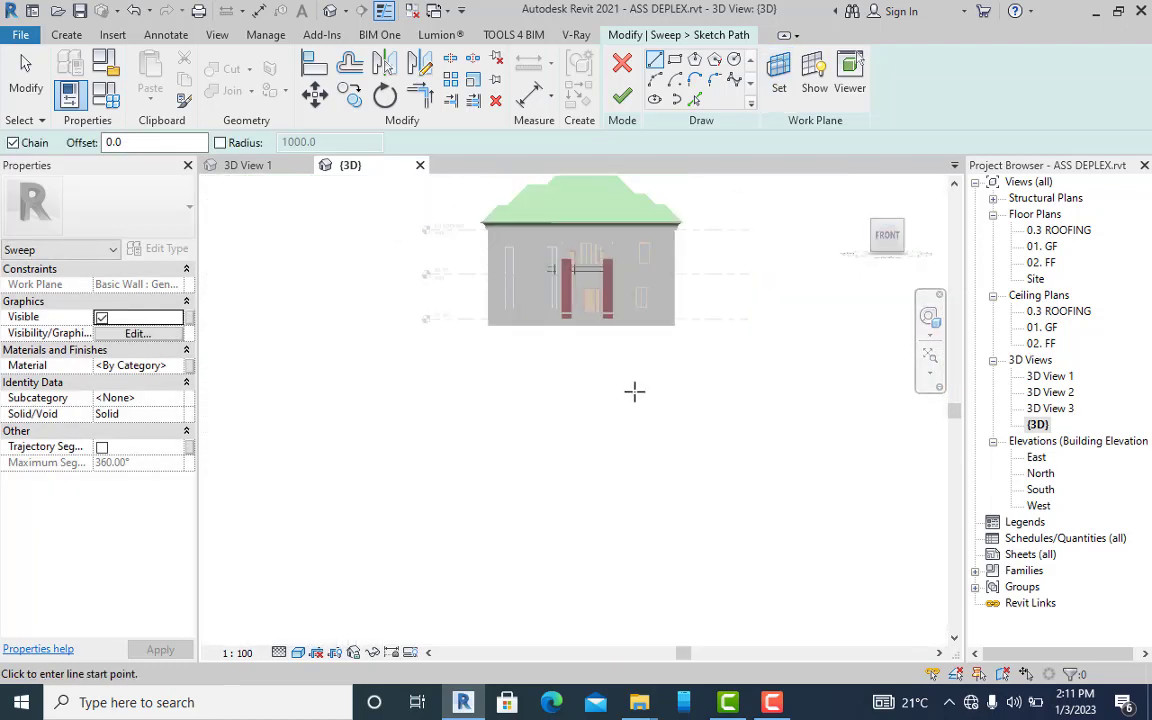
pyautogui.scroll(5, 502, 440)
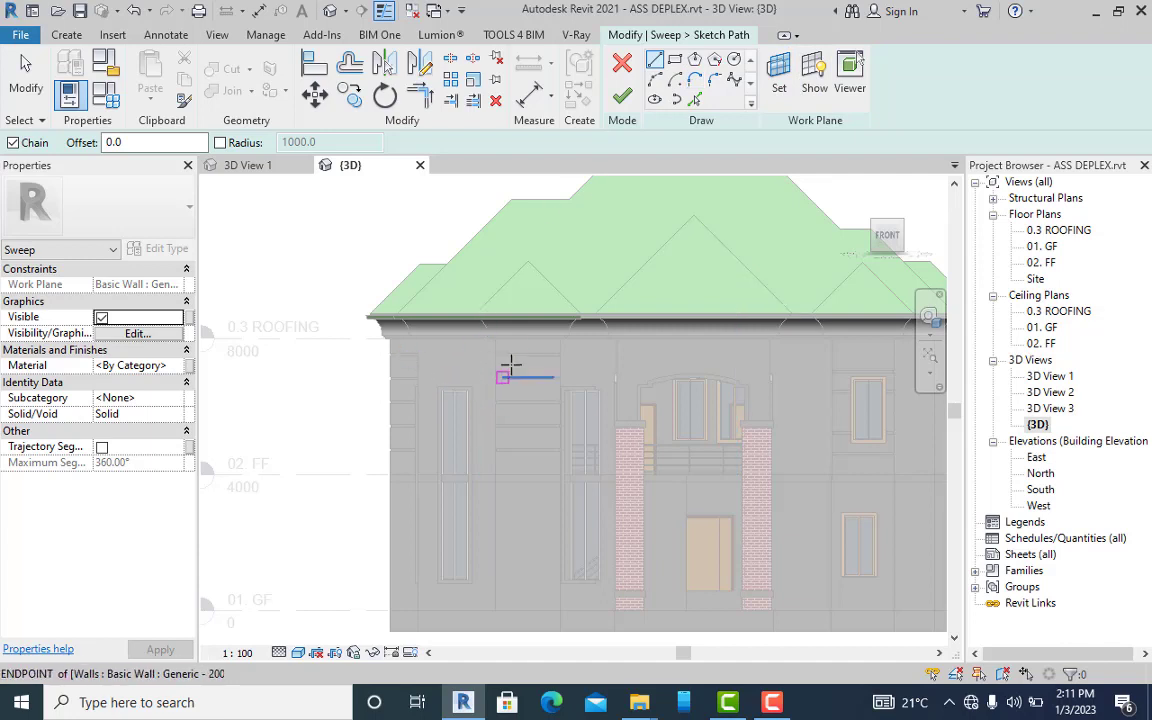
pyautogui.scroll(6, 510, 365)
pyautogui.scroll(5, 445, 255)
pyautogui.scroll(3, 452, 252)
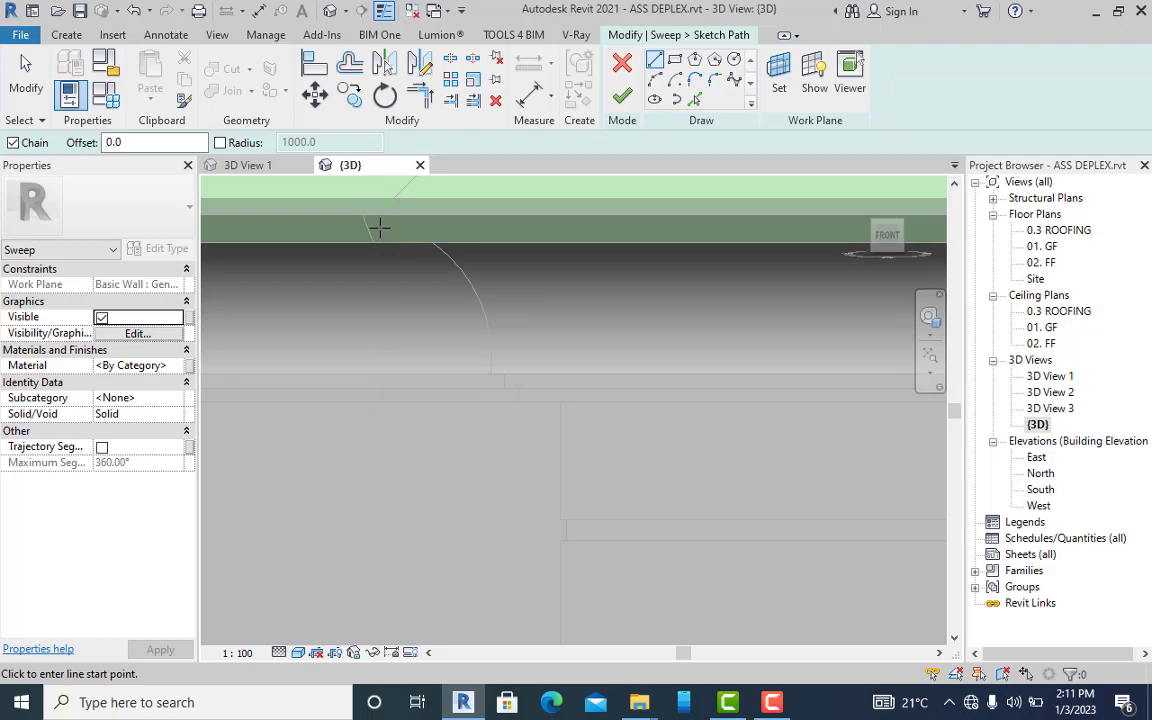
pyautogui.click(379, 230)
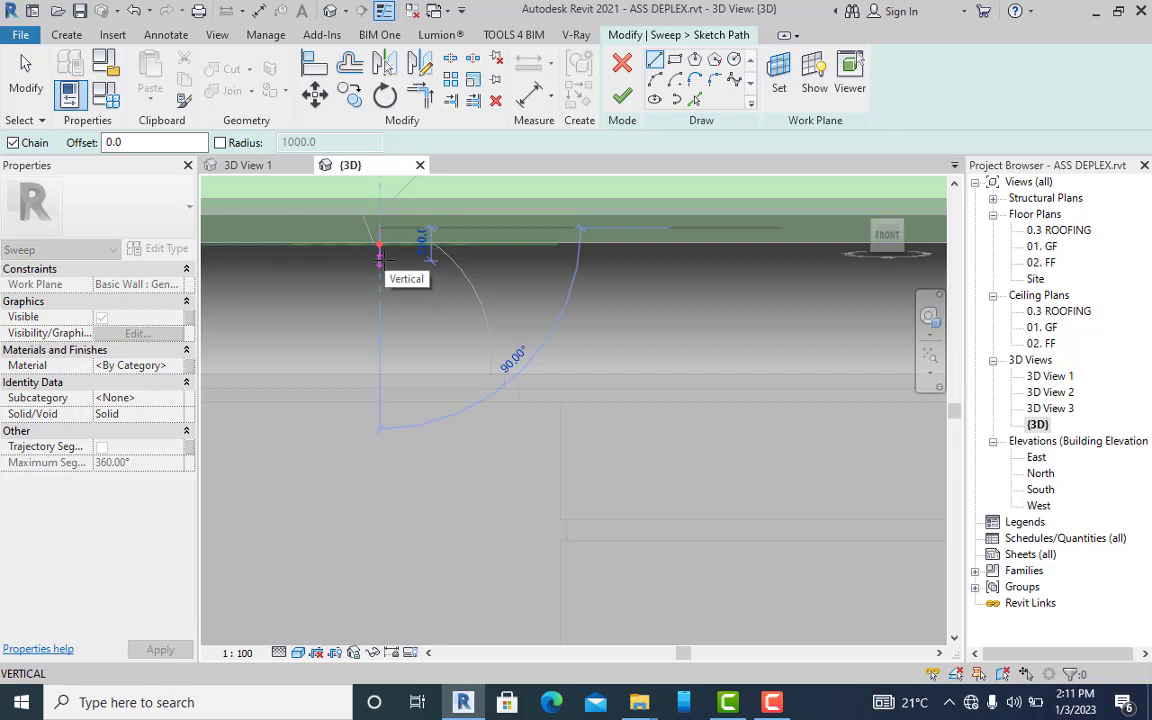
pyautogui.click(380, 250)
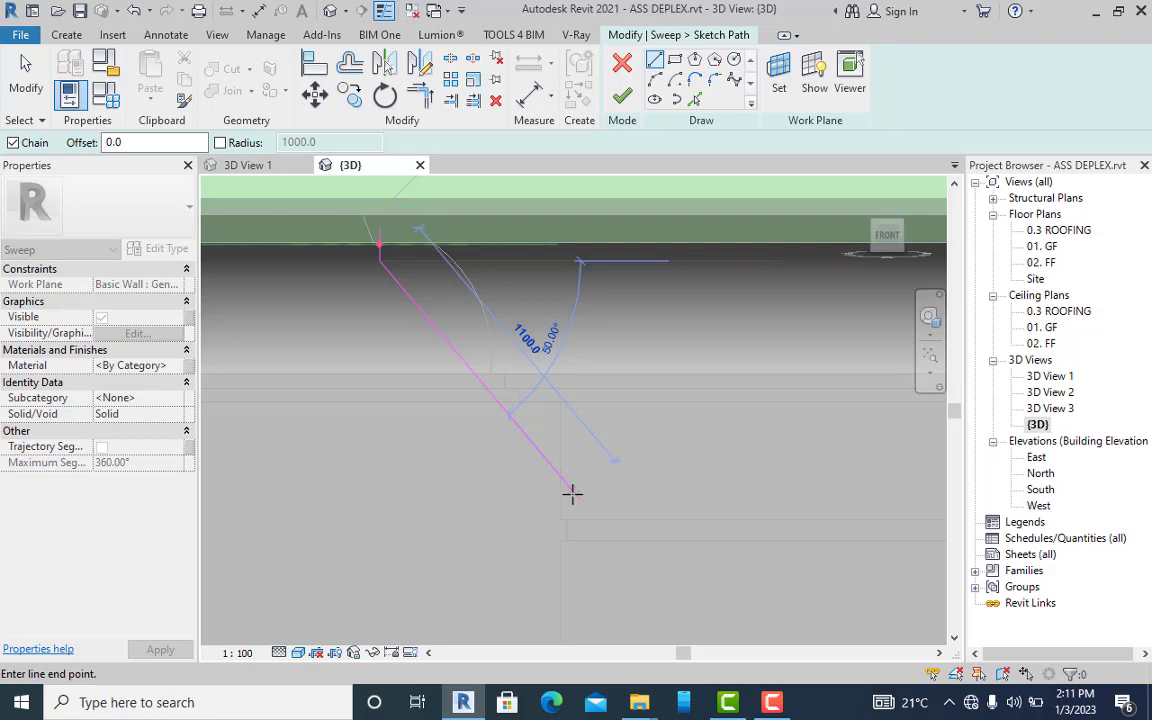
# - Continue the path with a slope of about 50 degrees, a vertical run down the wall and a short horizontal outlet near its base
pyautogui.scroll(5, 560, 488)
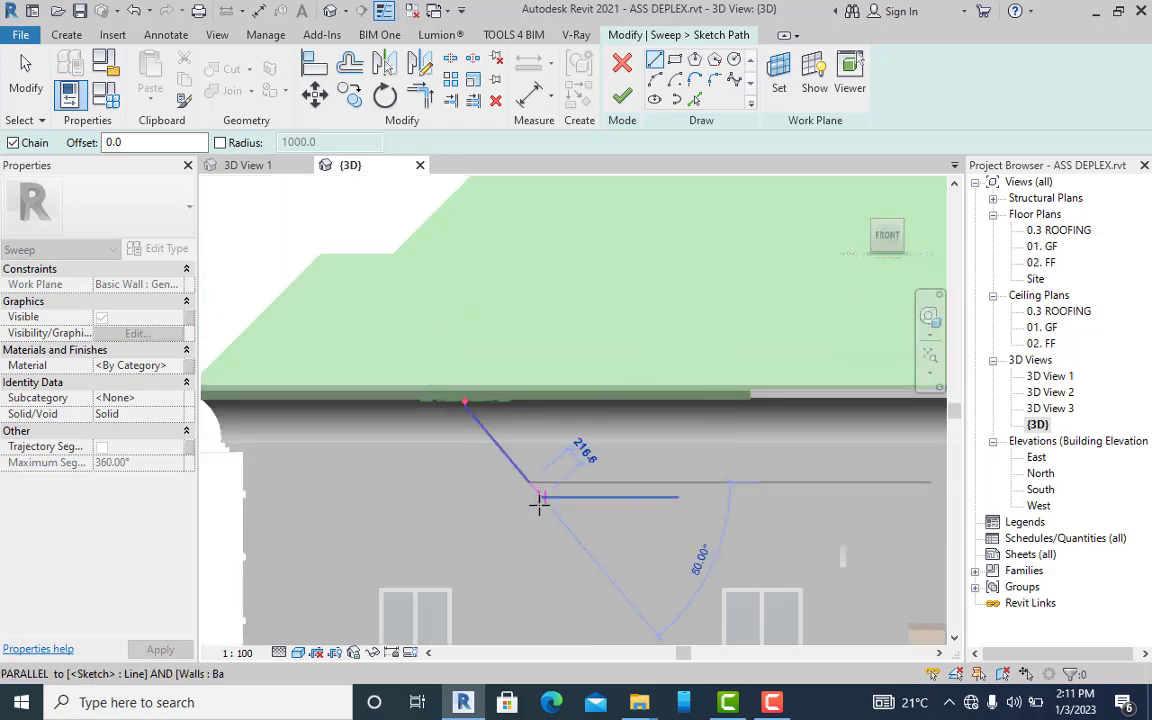
pyautogui.moveTo(539, 505); pyautogui.dragTo(580, 160, button='middle')
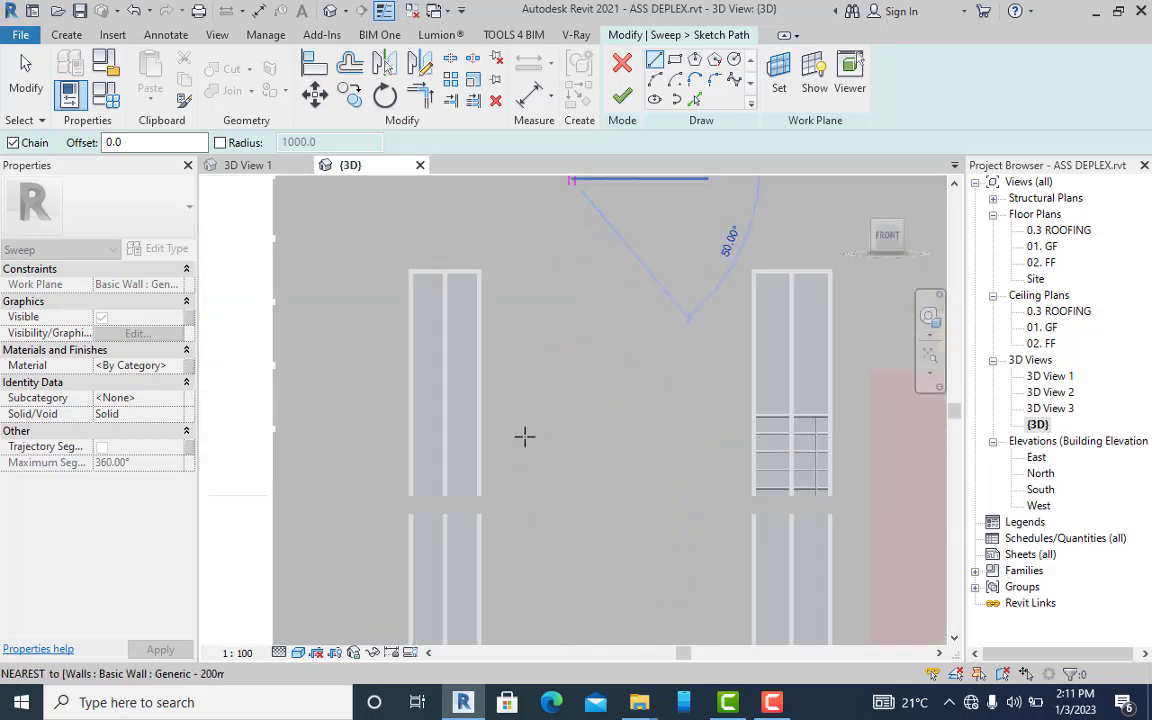
pyautogui.scroll(-5, 565, 322)
pyautogui.scroll(7, 553, 458)
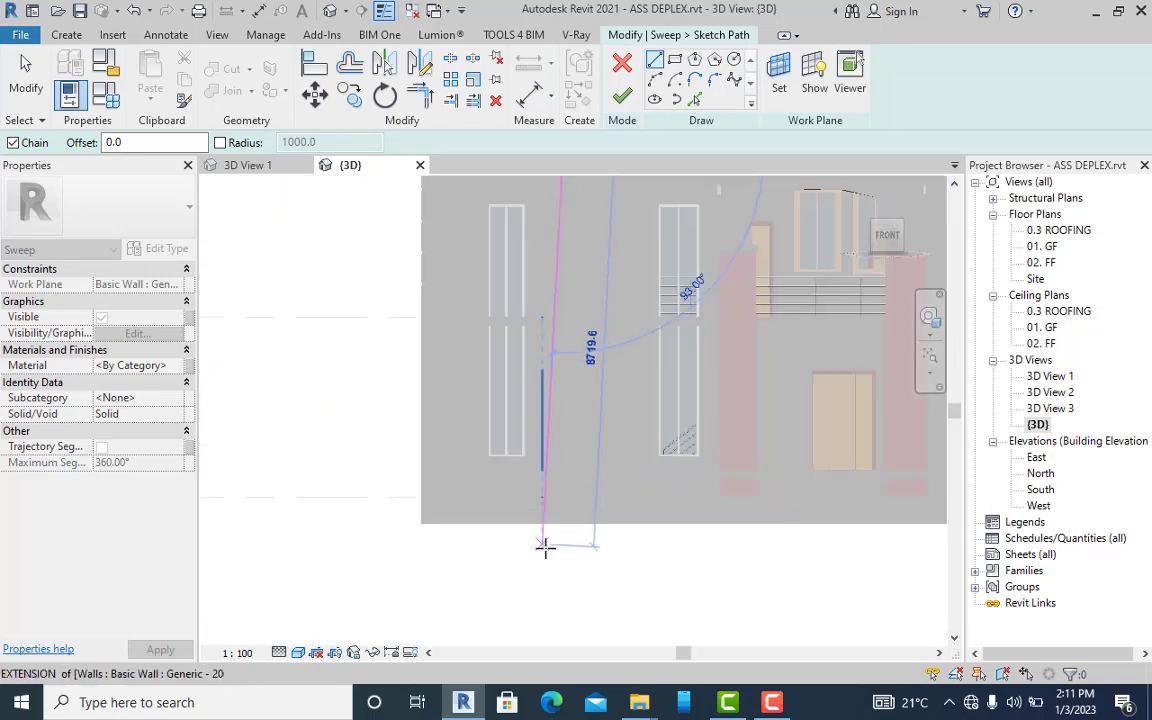
pyautogui.scroll(3, 575, 515)
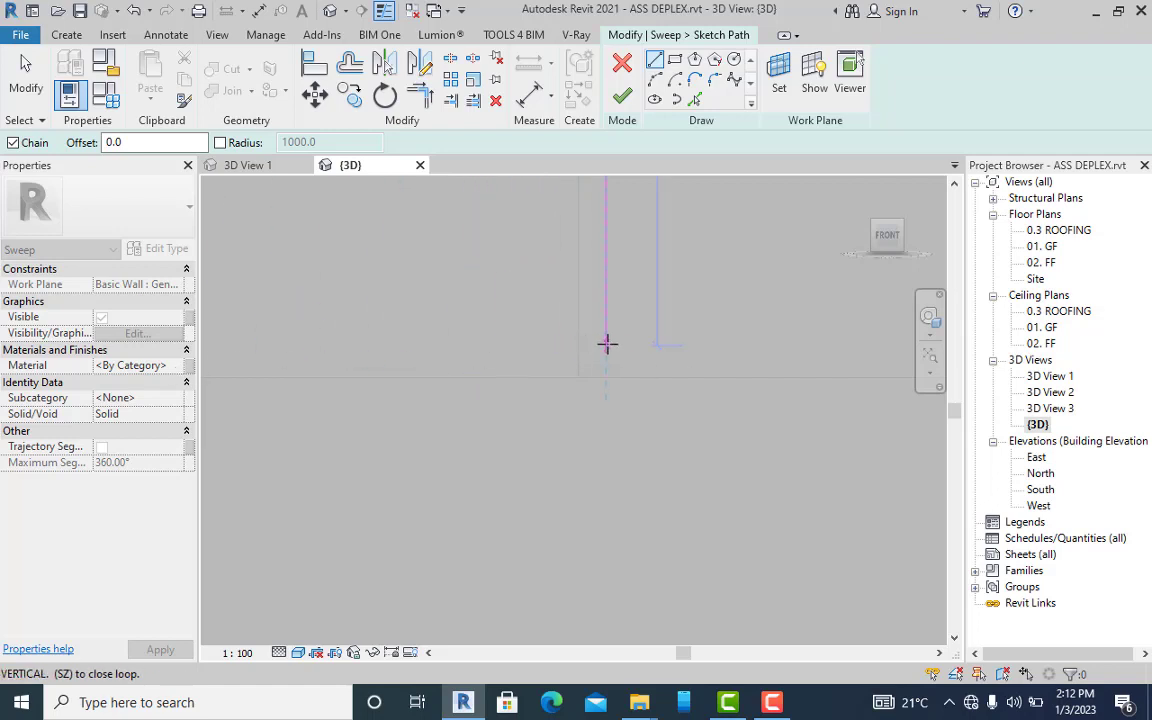
pyautogui.click(606, 344)
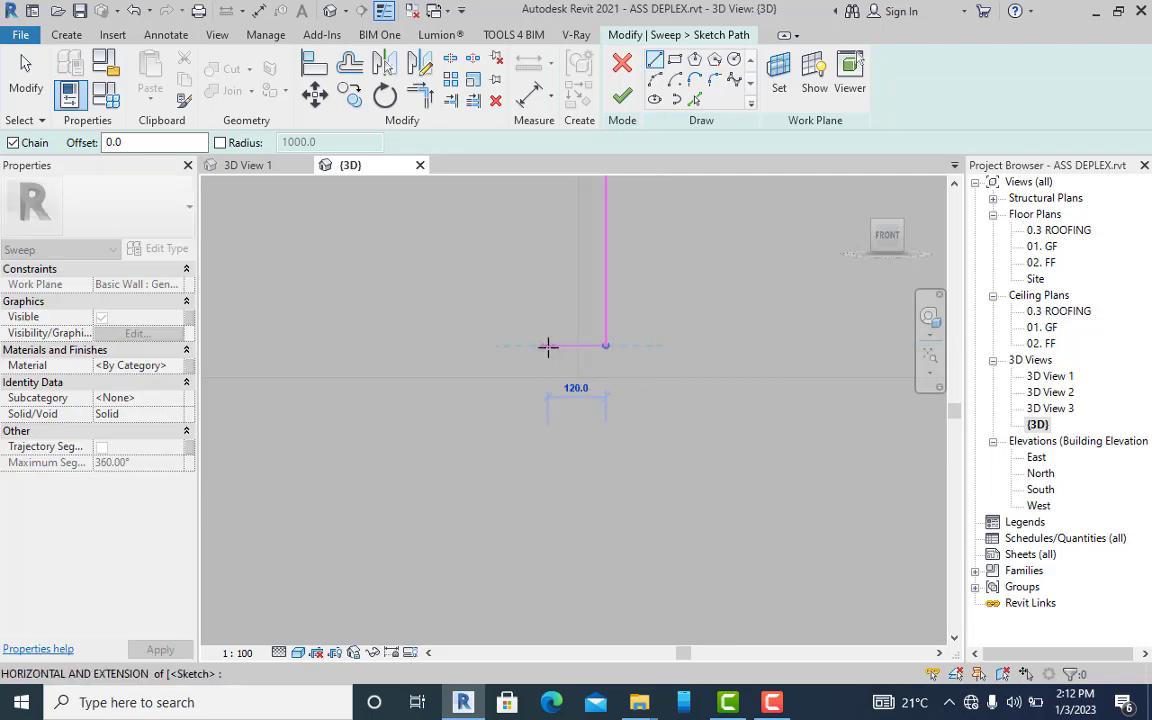
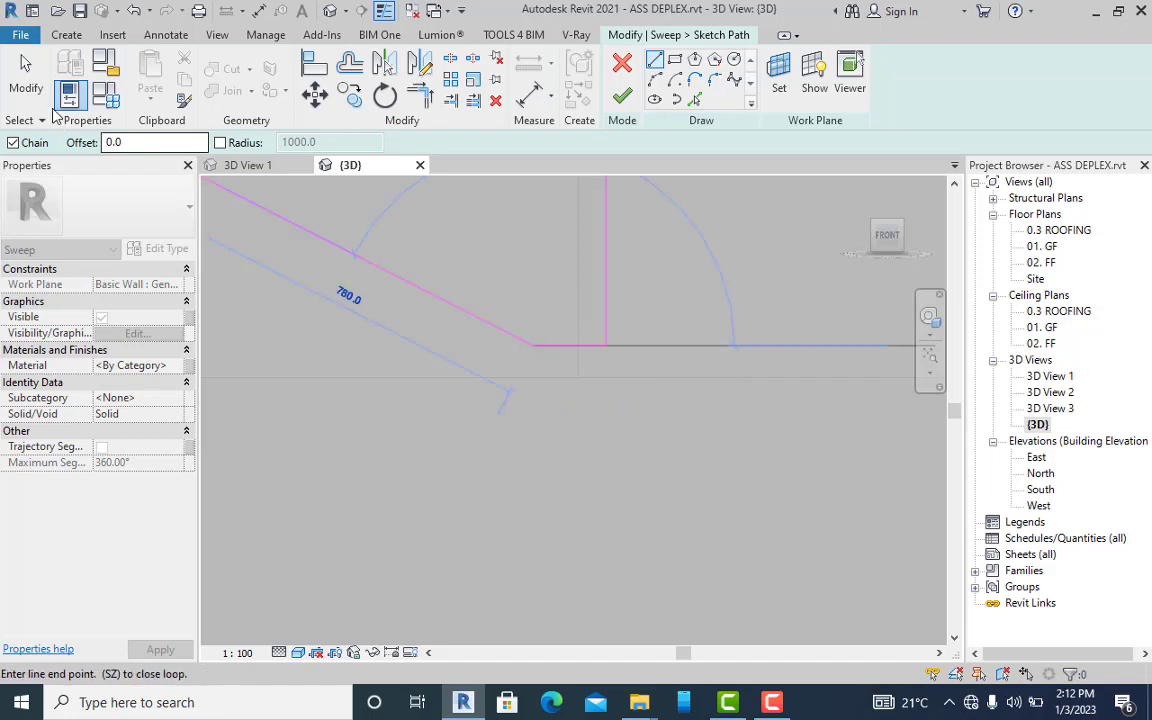
pyautogui.press('Escape')
pyautogui.press('Escape')
pyautogui.scroll(2, 585, 354)
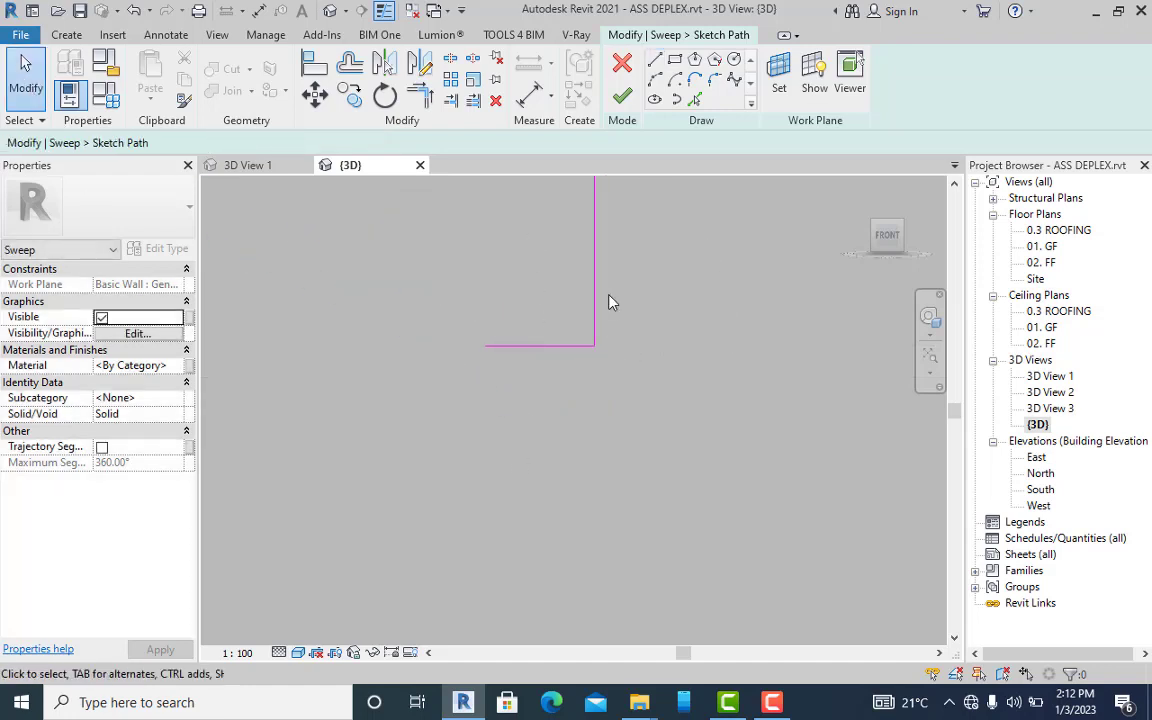
# - Fillet the corner between the vertical run and the horizontal outlet with a 45 mm radius
pyautogui.click(714, 80)
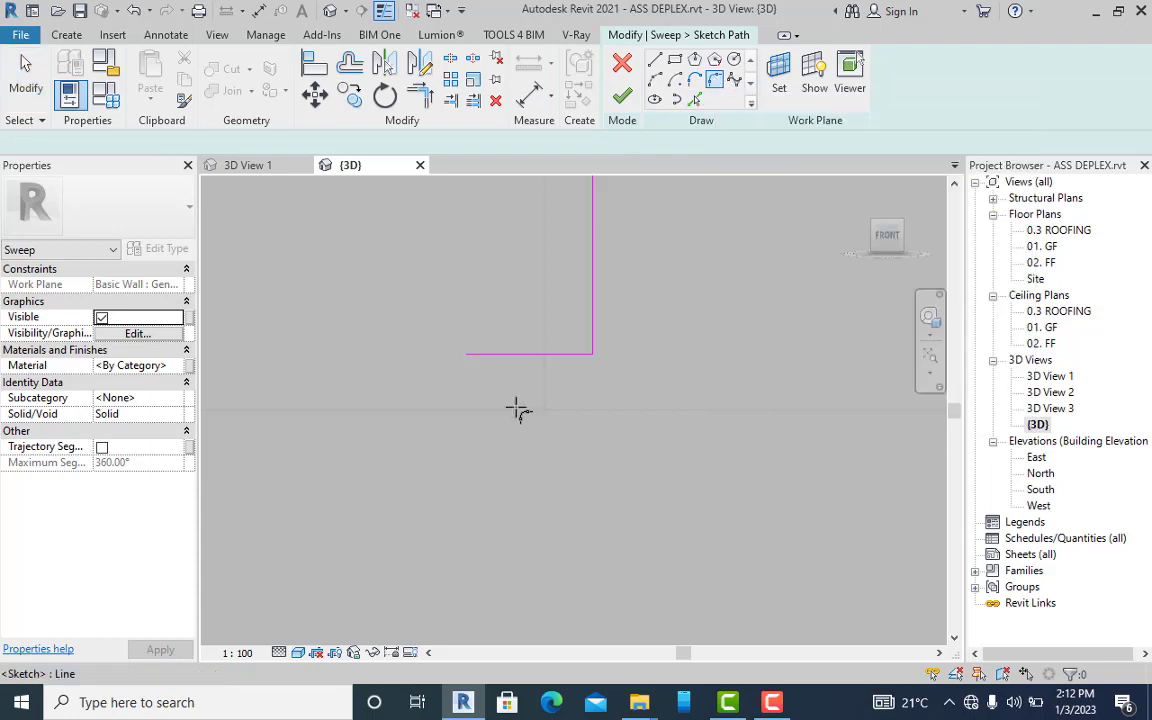
pyautogui.click(572, 351)
pyautogui.click(592, 325)
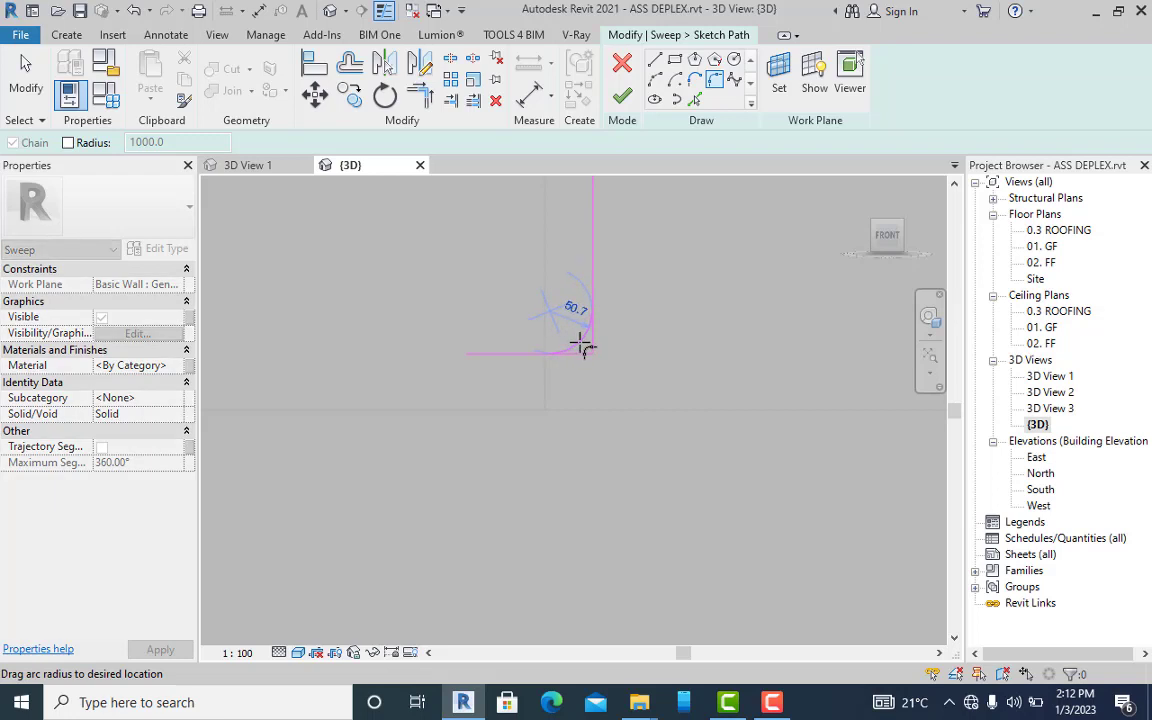
pyautogui.click(583, 346)
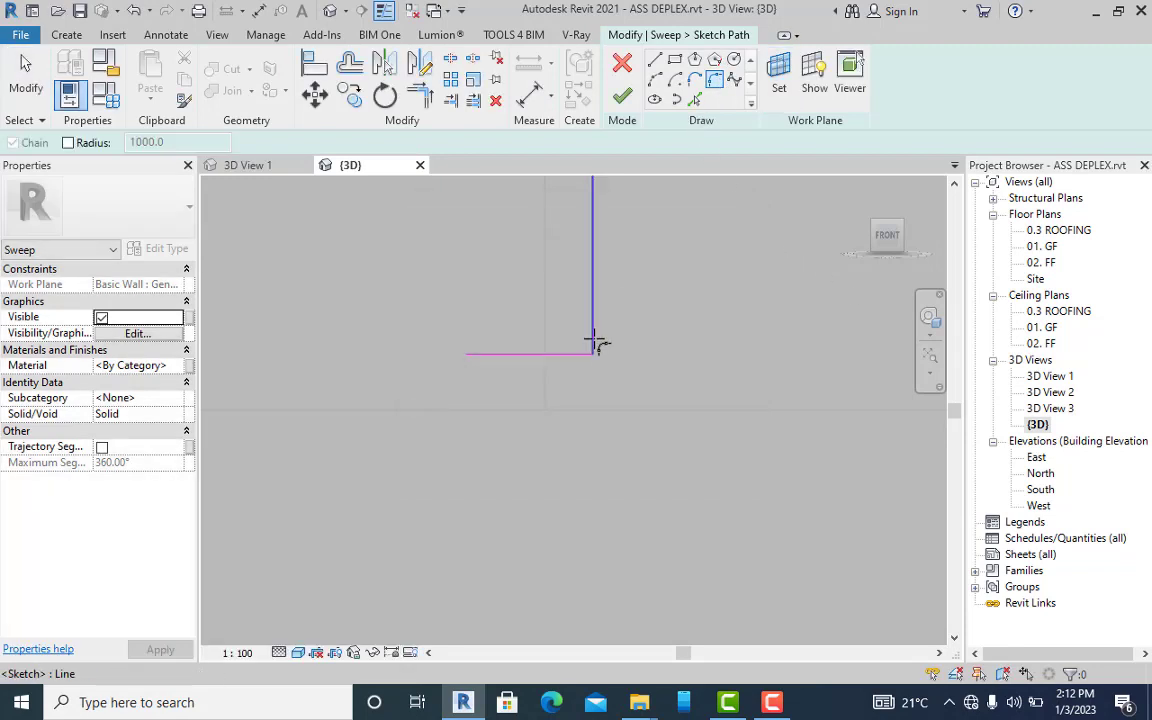
pyautogui.click(592, 355)
pyautogui.click(582, 330)
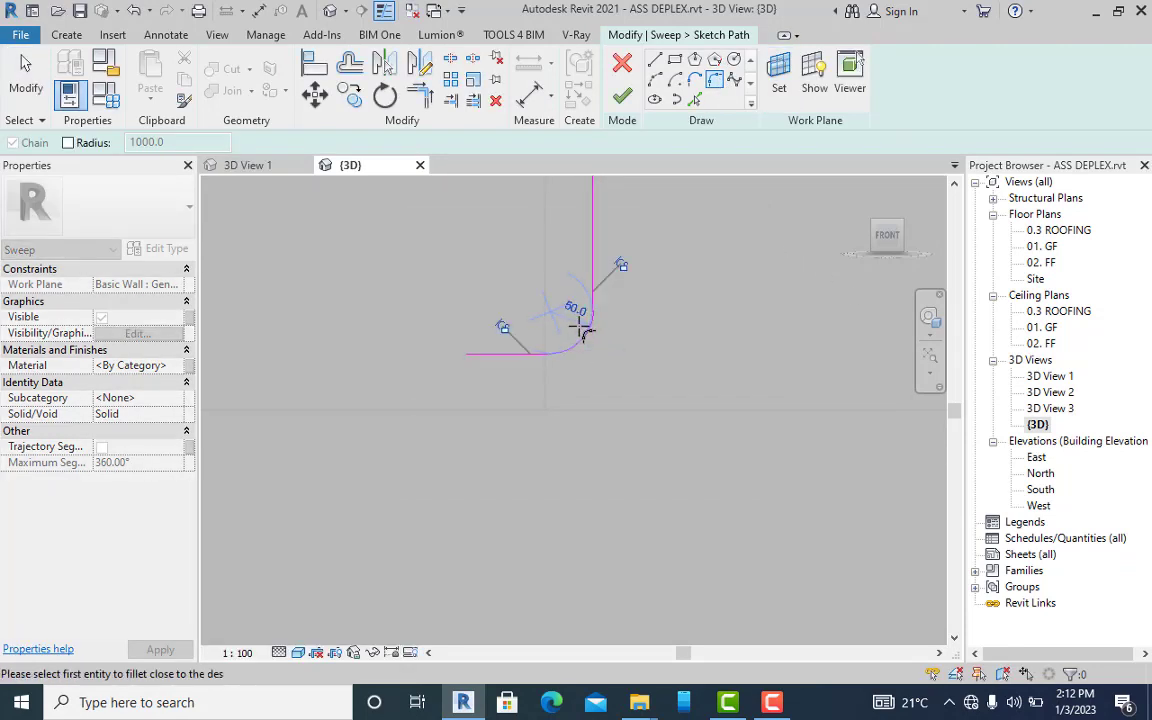
pyautogui.click(580, 312)
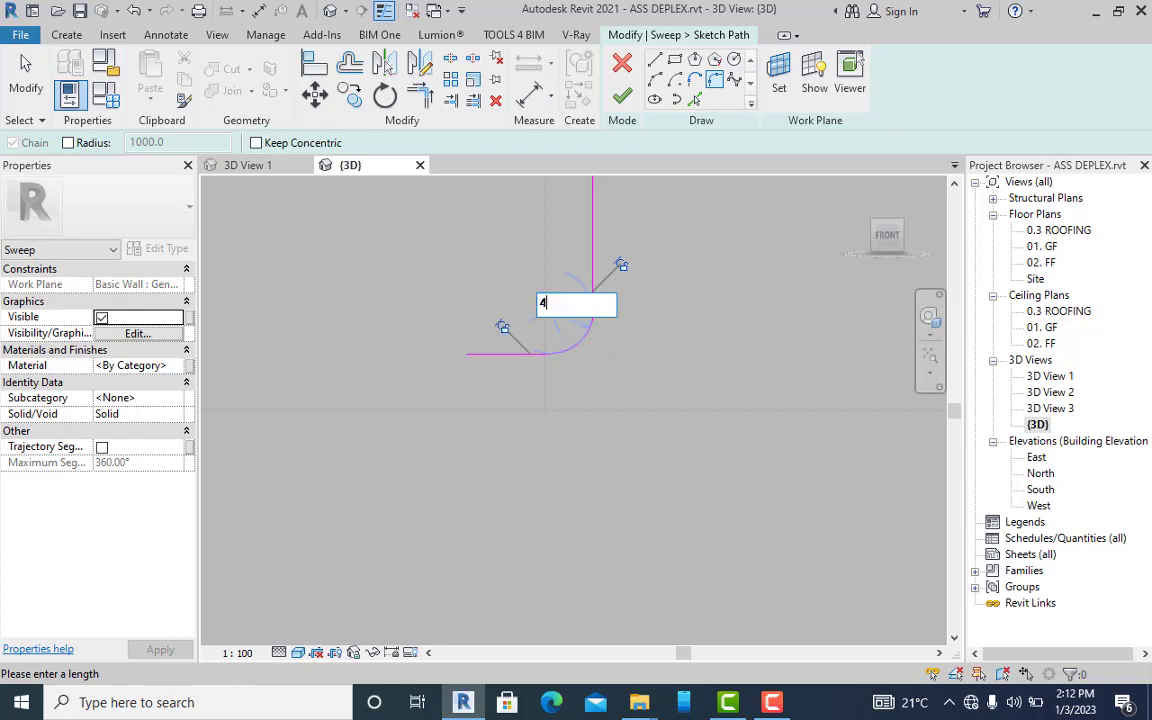
pyautogui.press('Return')
pyautogui.scroll(-5, 585, 355)
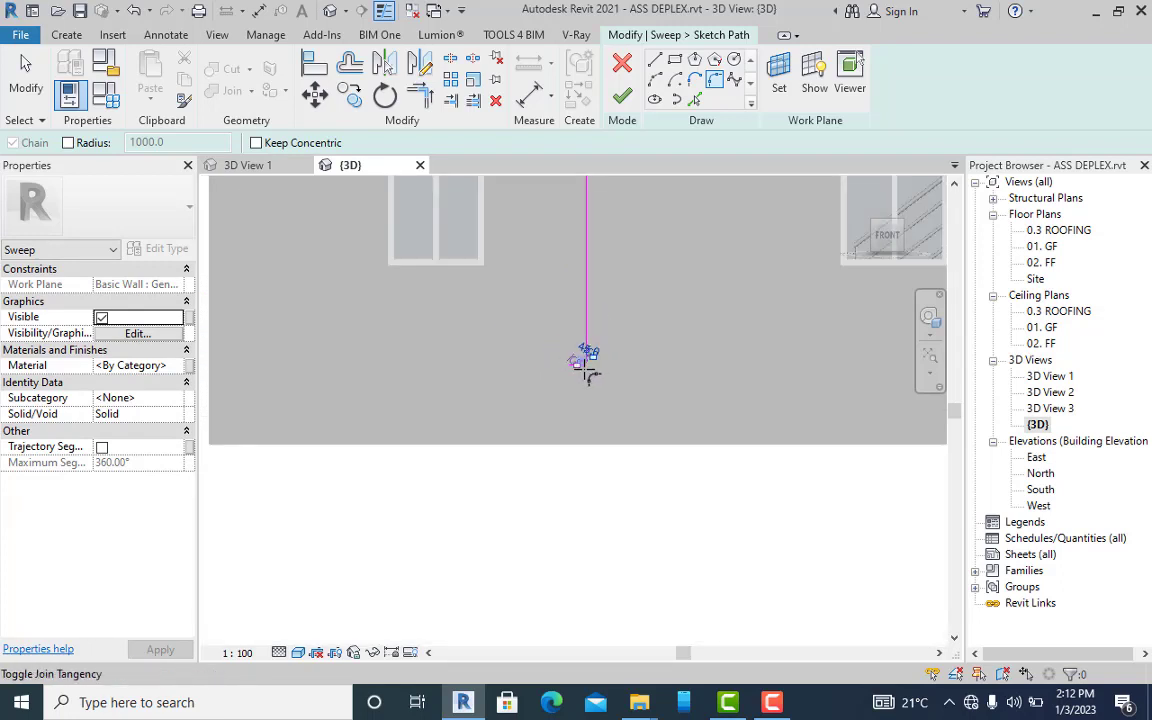
# - Fillet the bend between the sloped line and the long vertical run with a 270 mm radius
pyautogui.scroll(-4, 599, 216)
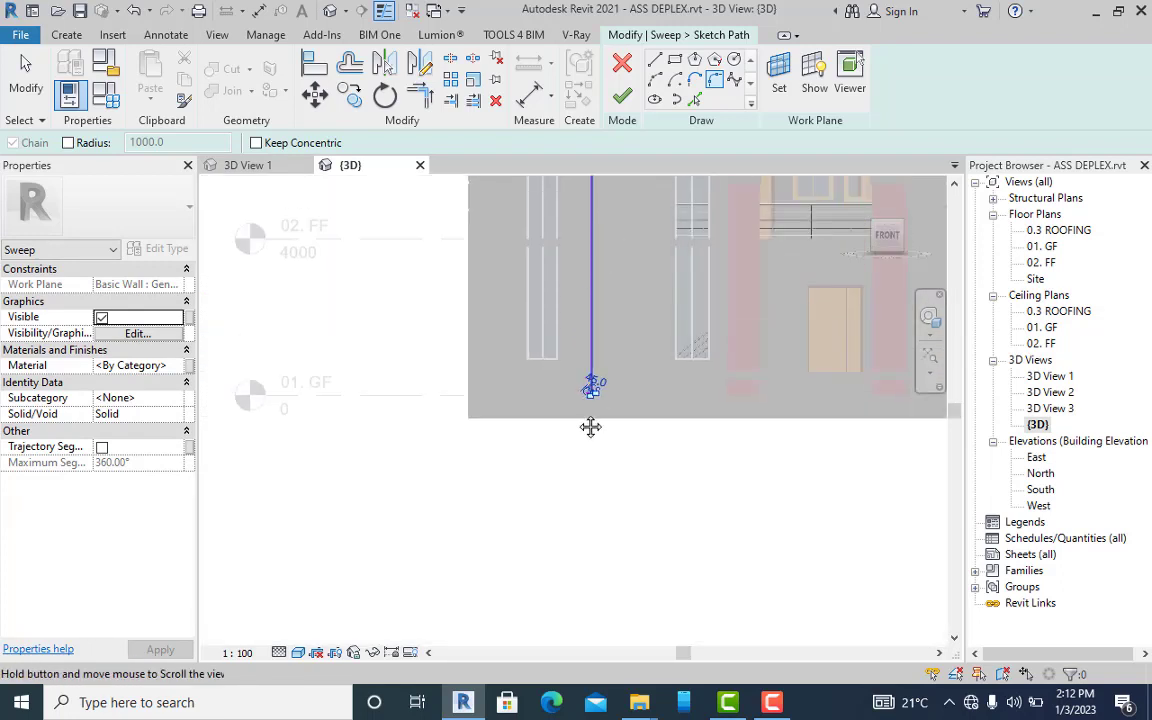
pyautogui.scroll(2, 566, 320)
pyautogui.scroll(5, 566, 320)
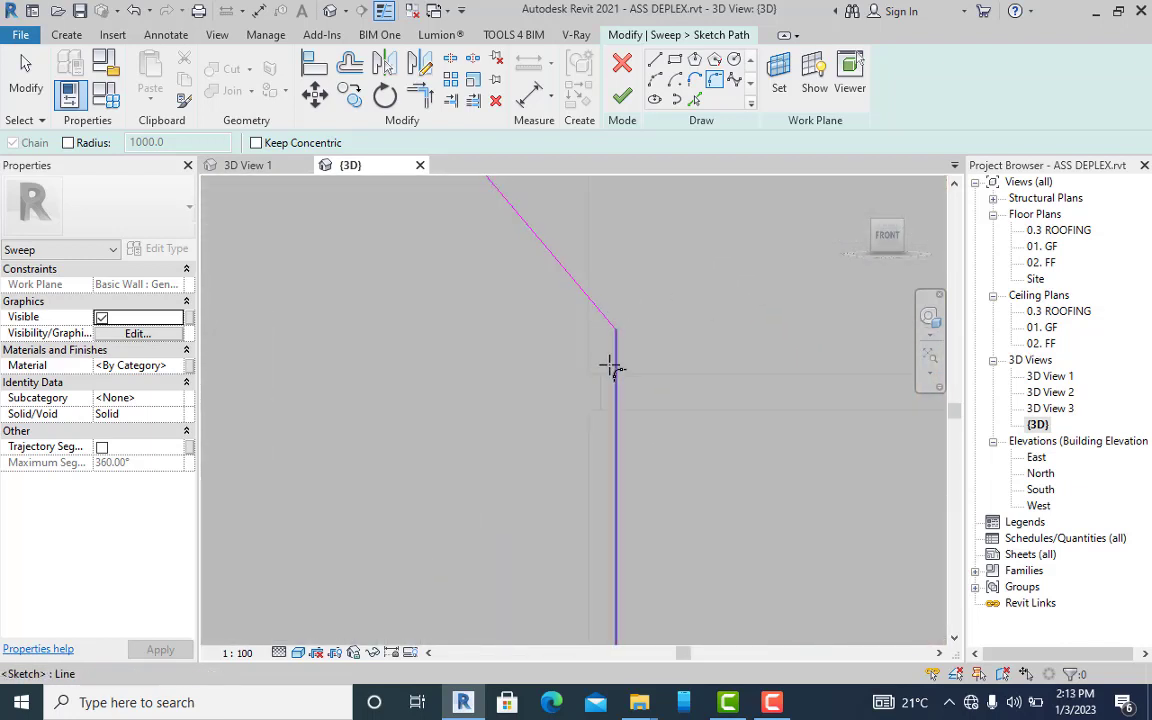
pyautogui.click(613, 368)
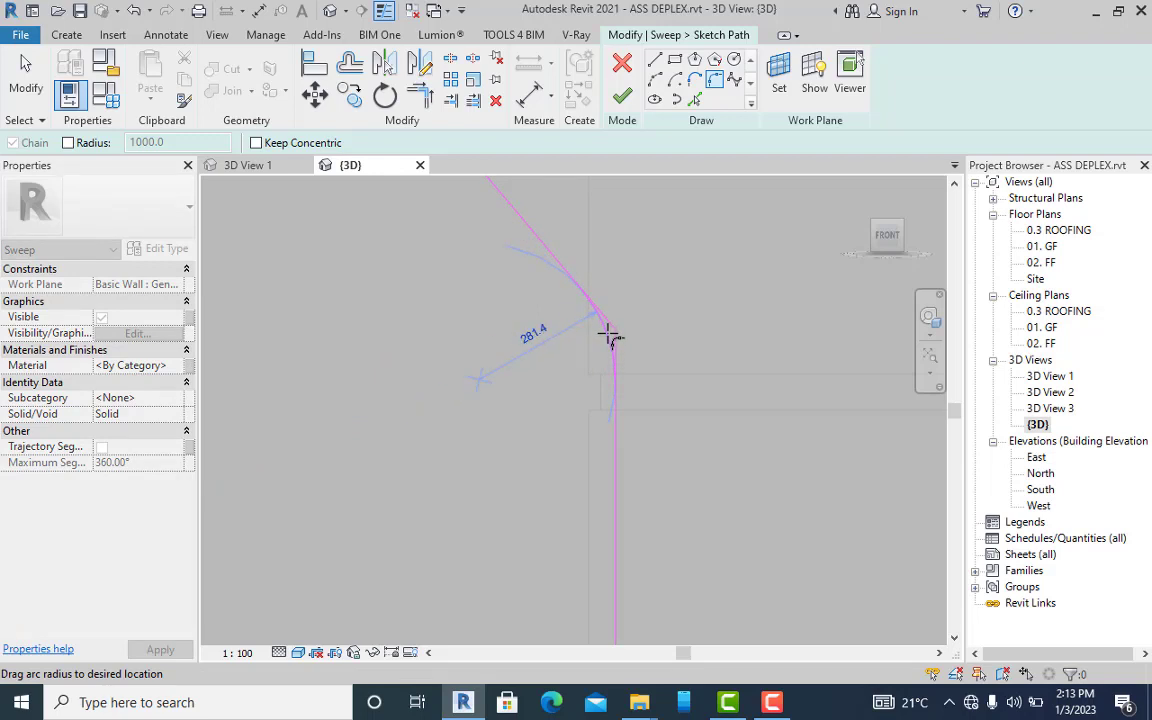
pyautogui.click(610, 335)
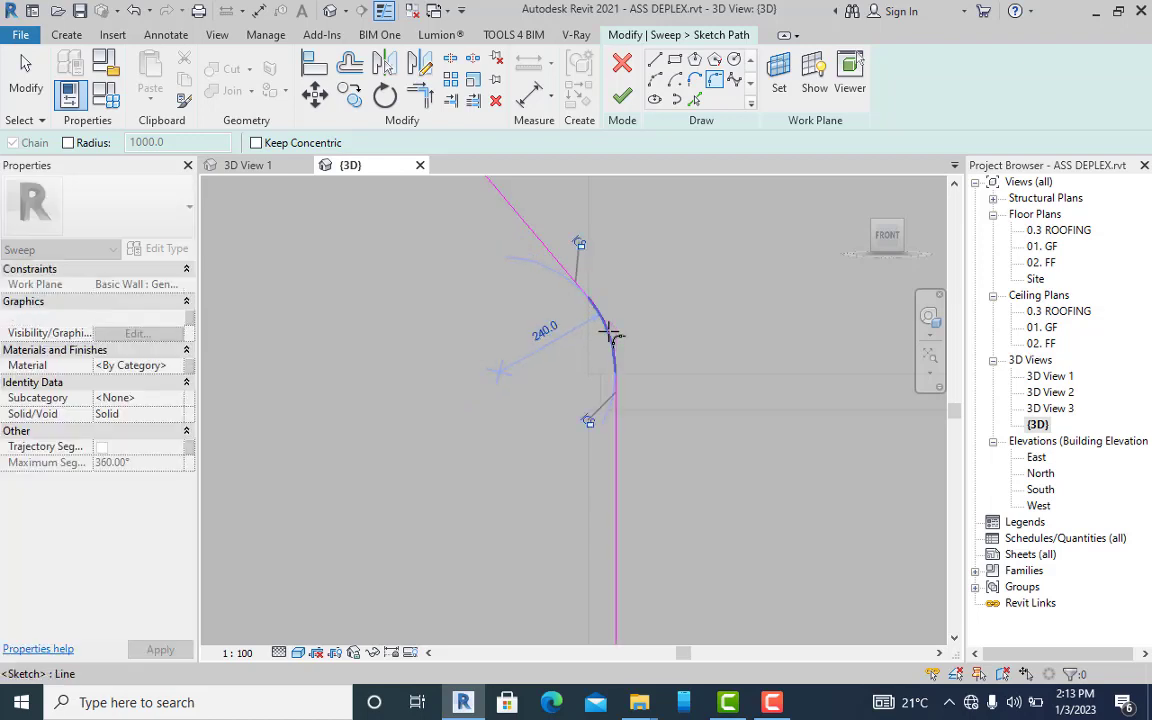
pyautogui.click(548, 330)
pyautogui.write('270')
pyautogui.press('Return')
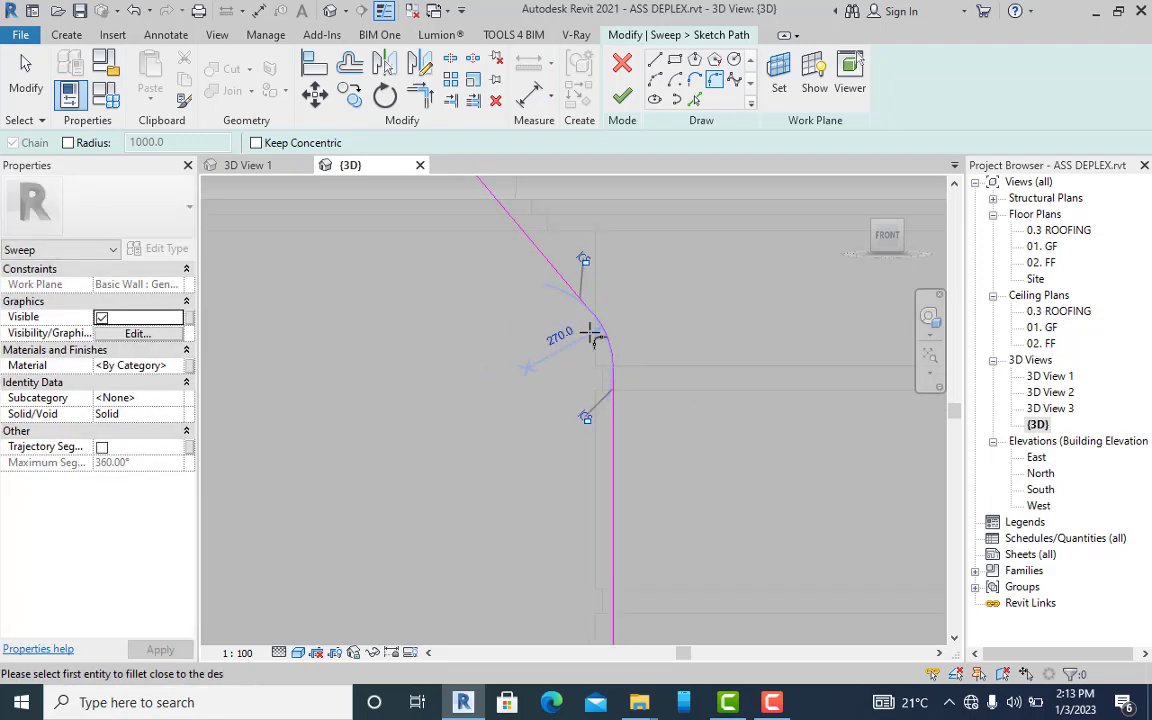
# - Try to fillet the bend just below the gutter with a 270 mm radius
pyautogui.scroll(-3, 577, 298)
pyautogui.keyDown('shift'); pyautogui.moveTo(577, 298); pyautogui.dragTo(540, 302, button='middle'); pyautogui.keyUp('shift')
pyautogui.click(540, 302)
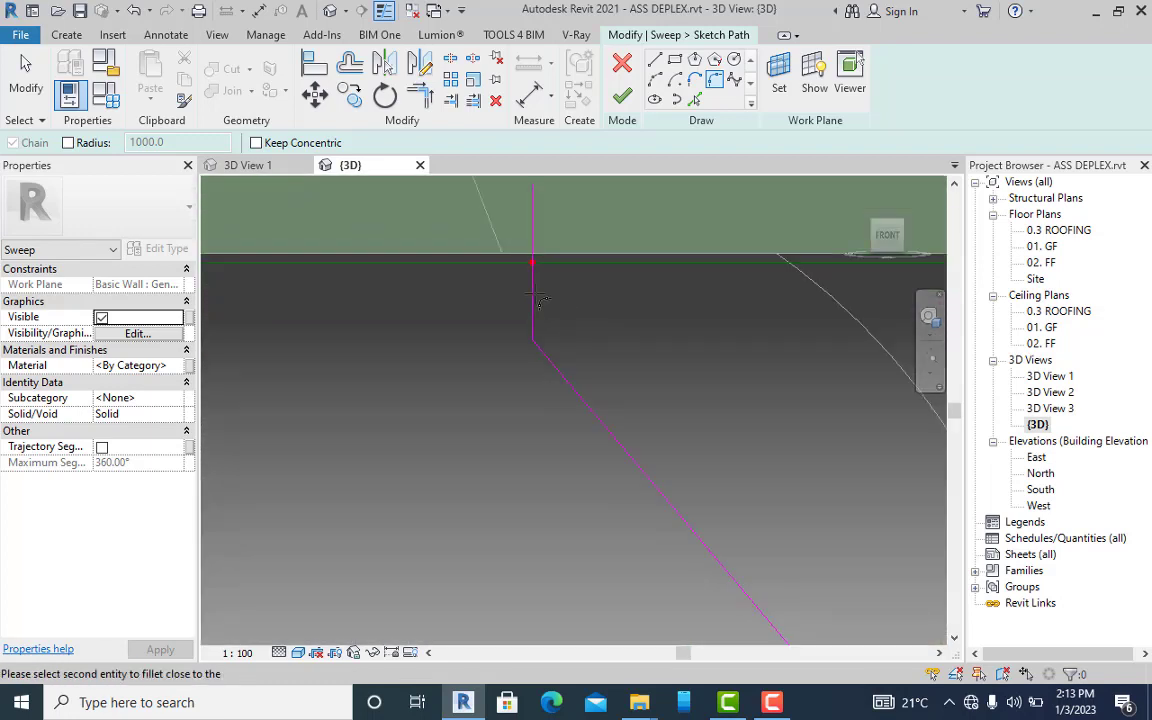
pyautogui.click(545, 355)
pyautogui.click(549, 325)
pyautogui.click(678, 246)
pyautogui.write('270')
pyautogui.press('Return')
pyautogui.moveTo(660, 300)
pyautogui.keyDown('shift'); pyautogui.mouseDown(button='middle')
pyautogui.moveTo(645, 272)
pyautogui.moveTo(604, 262)
pyautogui.mouseUp(button='middle'); pyautogui.keyUp('shift')
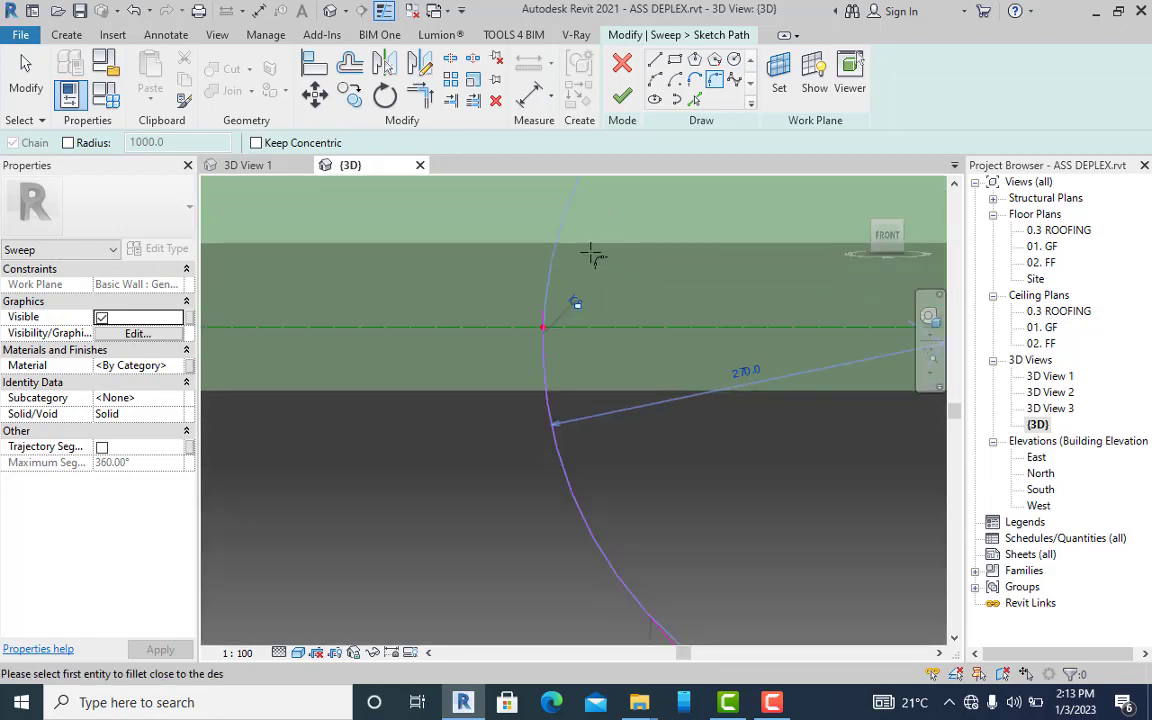
pyautogui.scroll(-2, 555, 338)
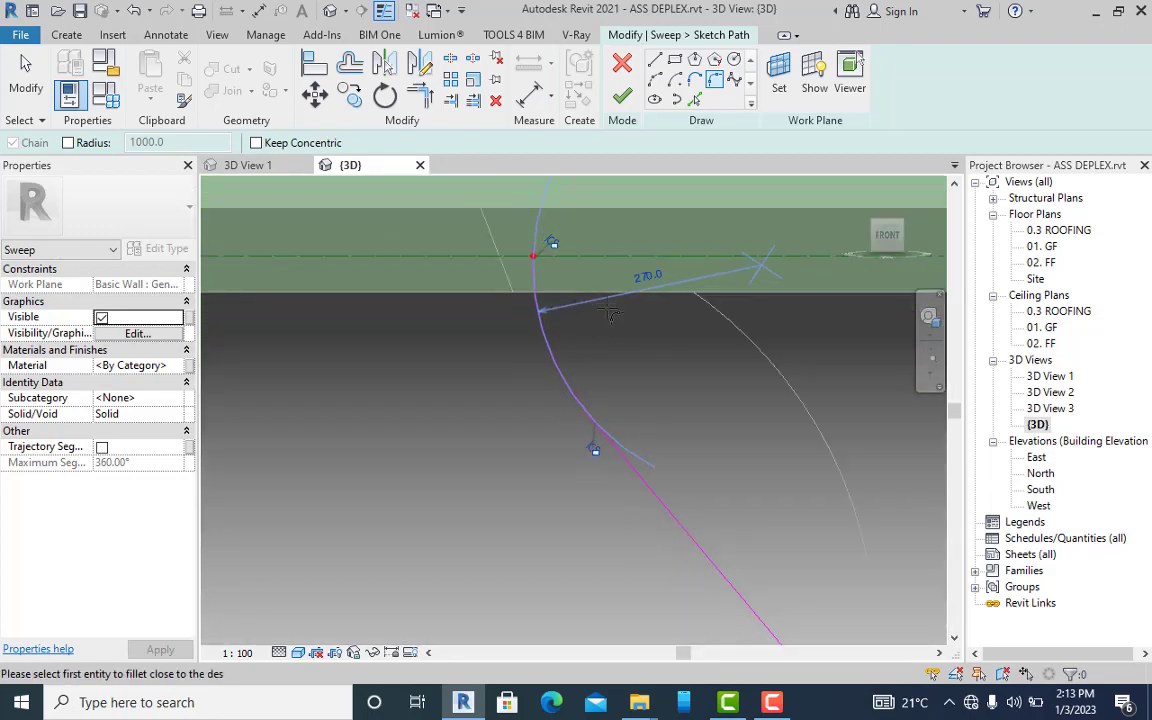
pyautogui.keyDown('shift'); pyautogui.moveTo(608, 323); pyautogui.dragTo(528, 323, button='middle'); pyautogui.keyUp('shift')
pyautogui.hotkey('ctrl', 'z')
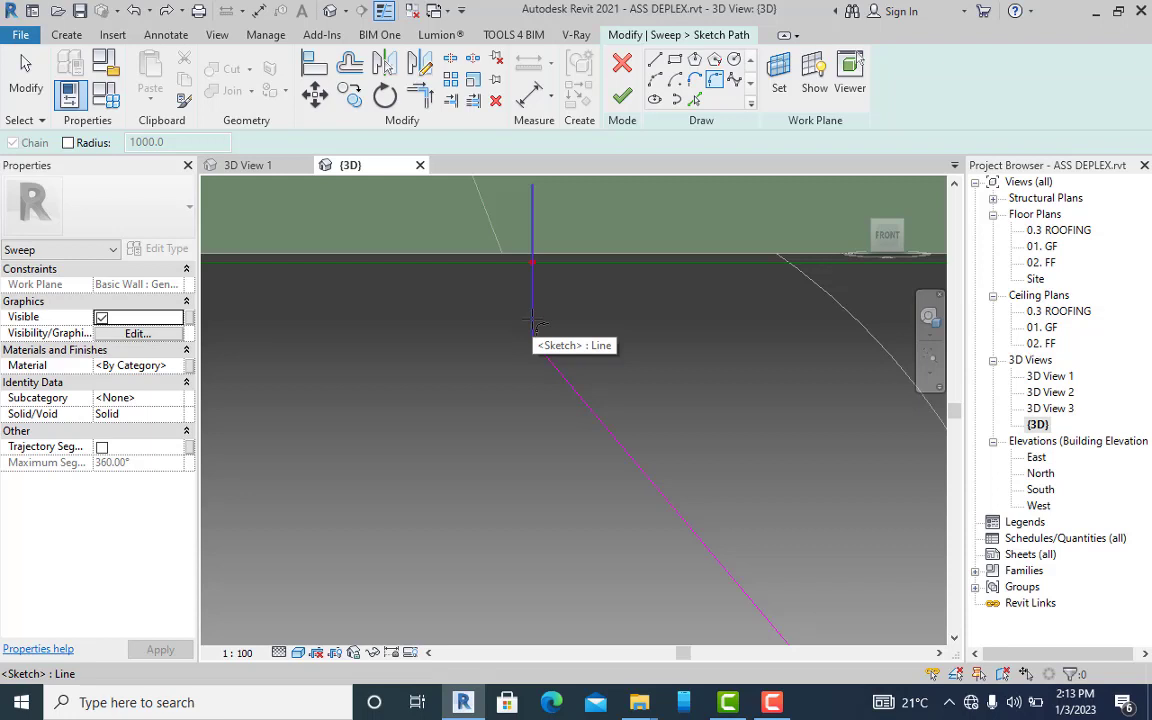
# - Fillet the bend just below the gutter with a smaller radius, leaving a straight vertical piece at the path's start
pyautogui.click(533, 322)
pyautogui.click(553, 370)
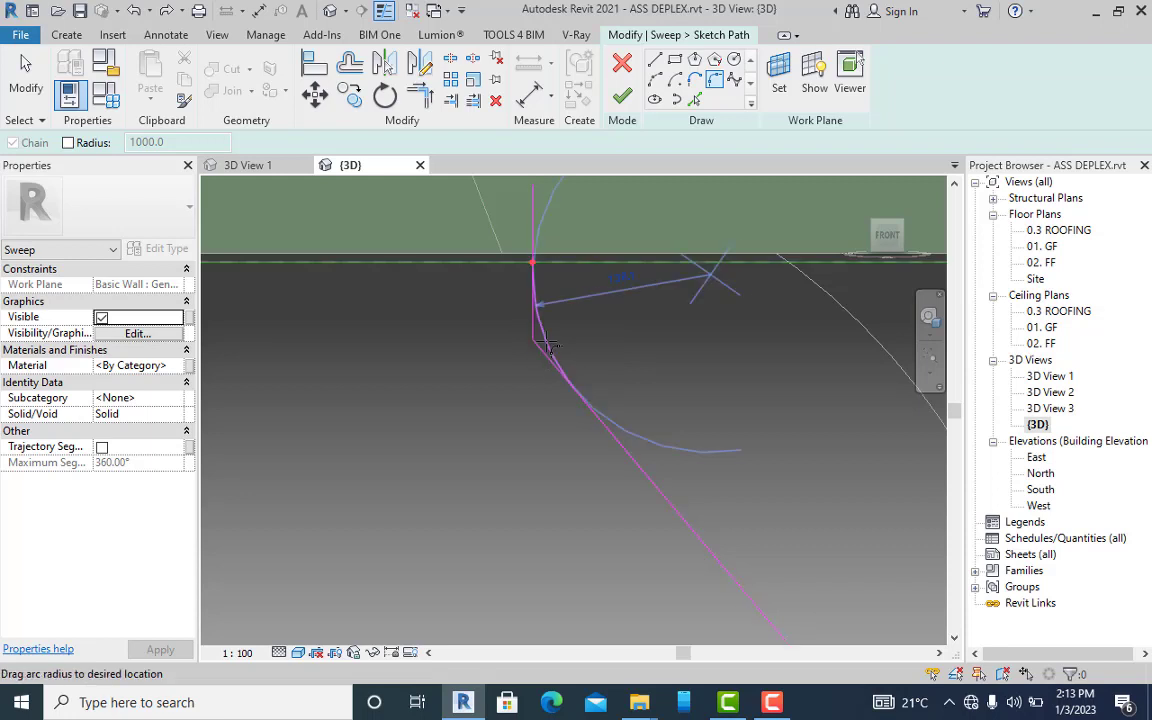
pyautogui.click(550, 350)
pyautogui.click(610, 289)
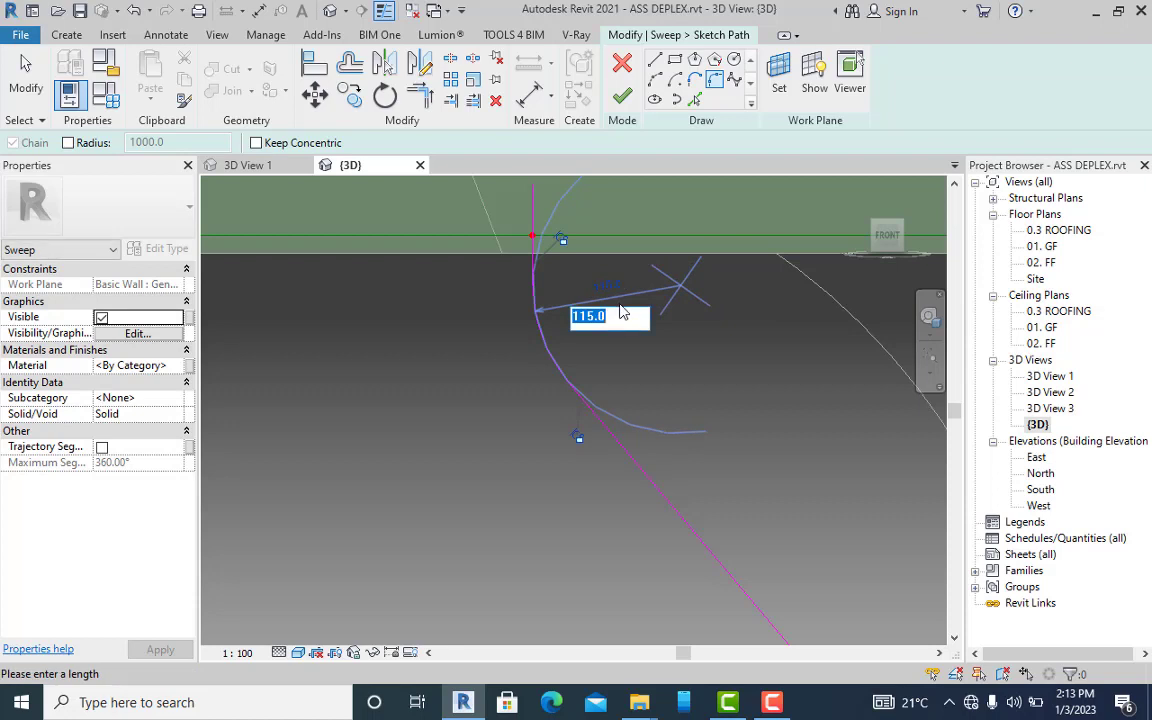
pyautogui.press('Return')
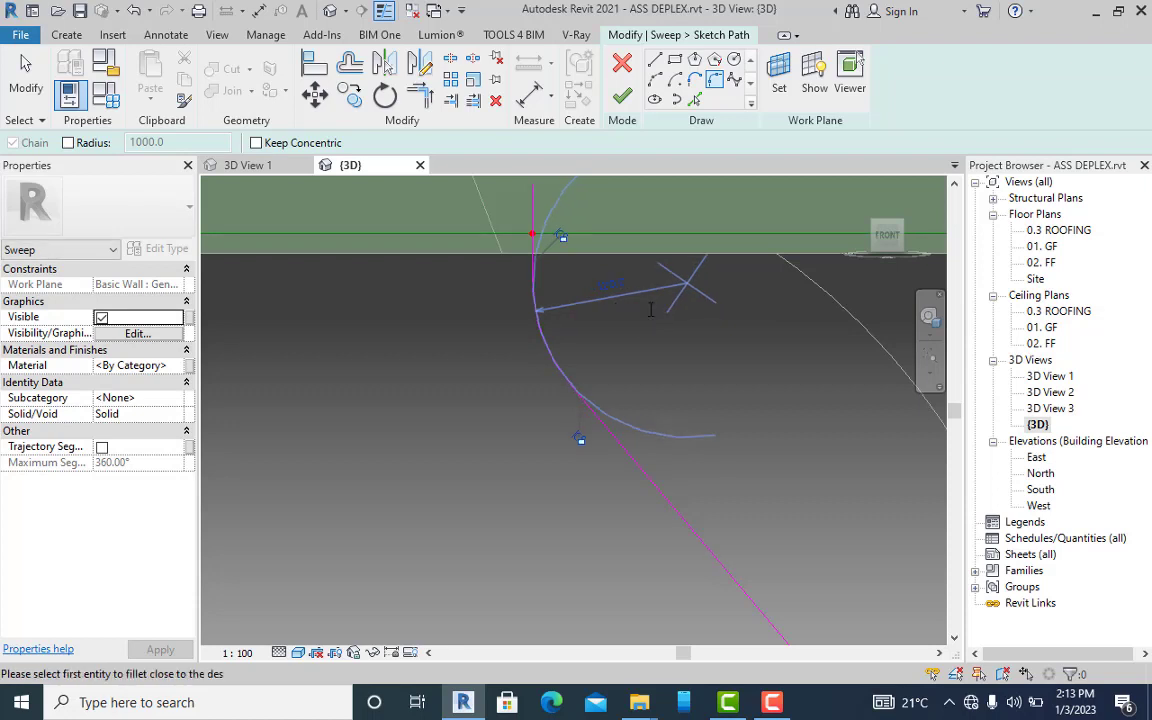
# - End the fillet command and finish the downpour pipe's sweep path sketch
pyautogui.click(26, 75)
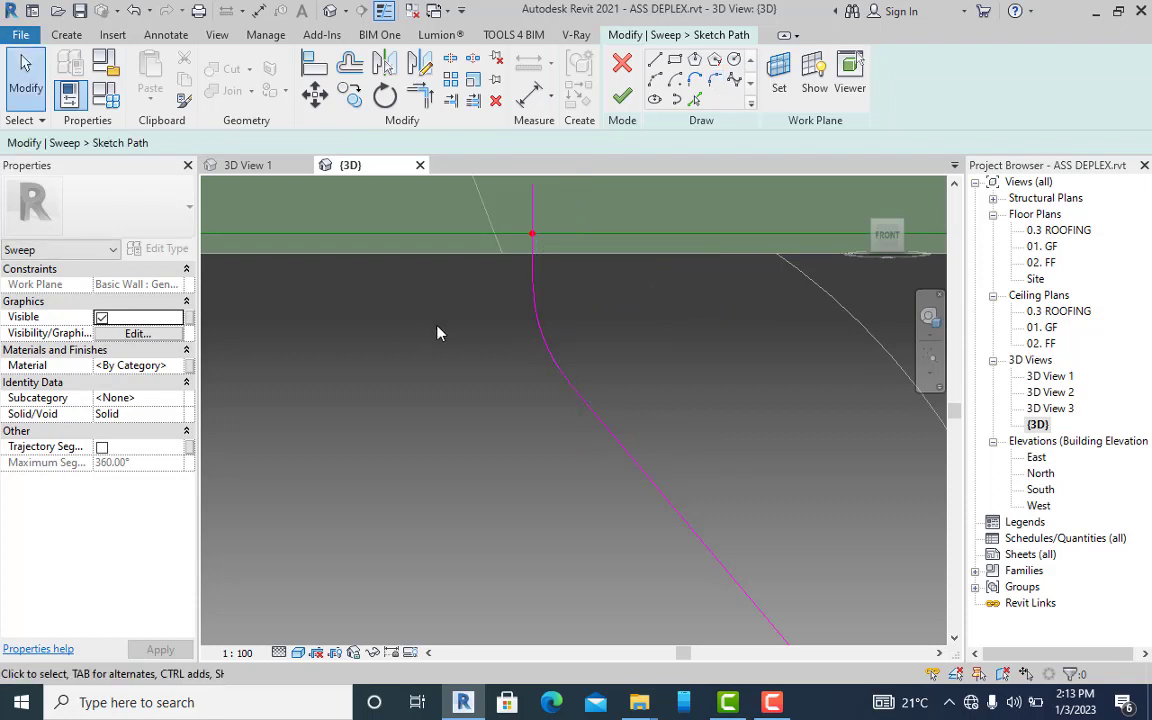
pyautogui.scroll(5, 452, 334)
pyautogui.scroll(-5, 486, 480)
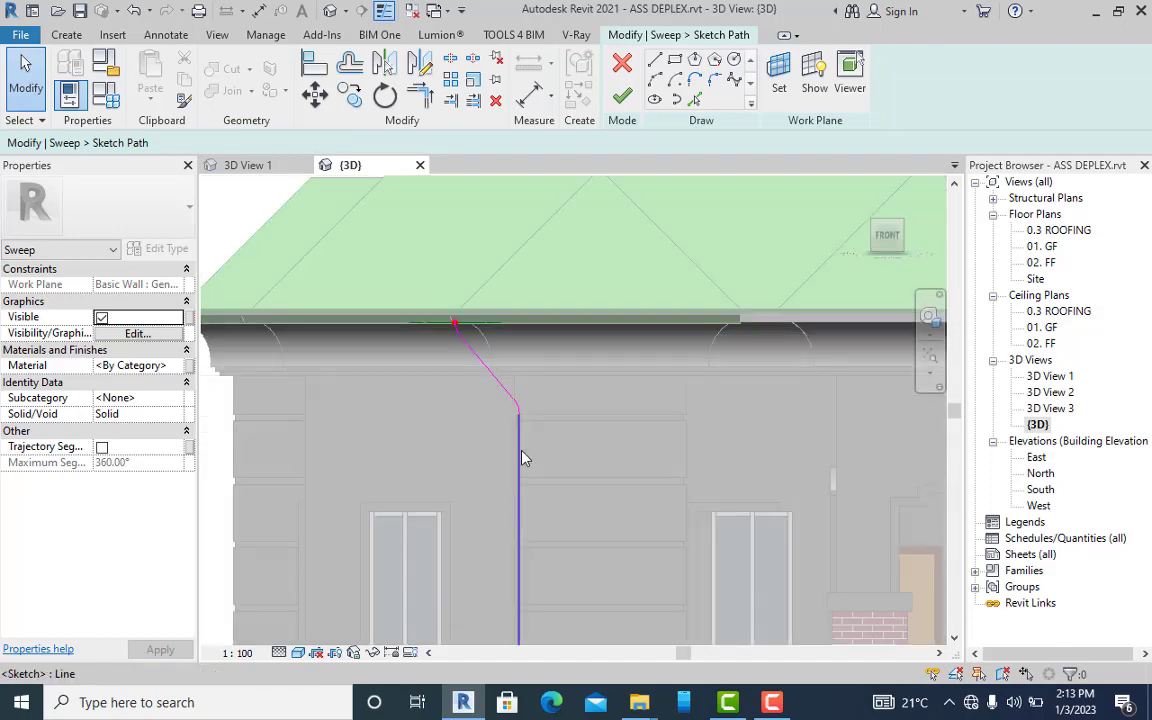
pyautogui.moveTo(527, 352)
pyautogui.keyDown('shift'); pyautogui.mouseDown(button='middle')
pyautogui.moveTo(504, 368)
pyautogui.moveTo(532, 415)
pyautogui.moveTo(738, 553)
pyautogui.moveTo(582, 378)
pyautogui.mouseUp(button='middle'); pyautogui.keyUp('shift')
pyautogui.scroll(-3, 556, 399)
pyautogui.scroll(5, 632, 472)
pyautogui.scroll(1, 632, 472)
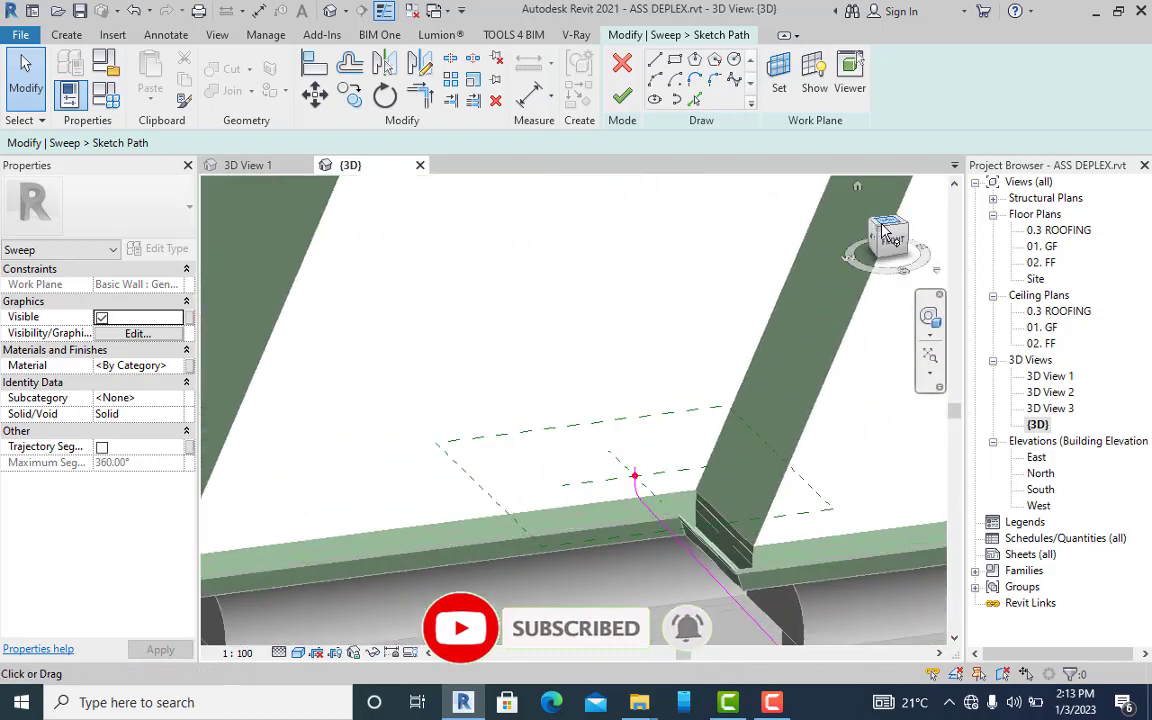
pyautogui.click(889, 232)
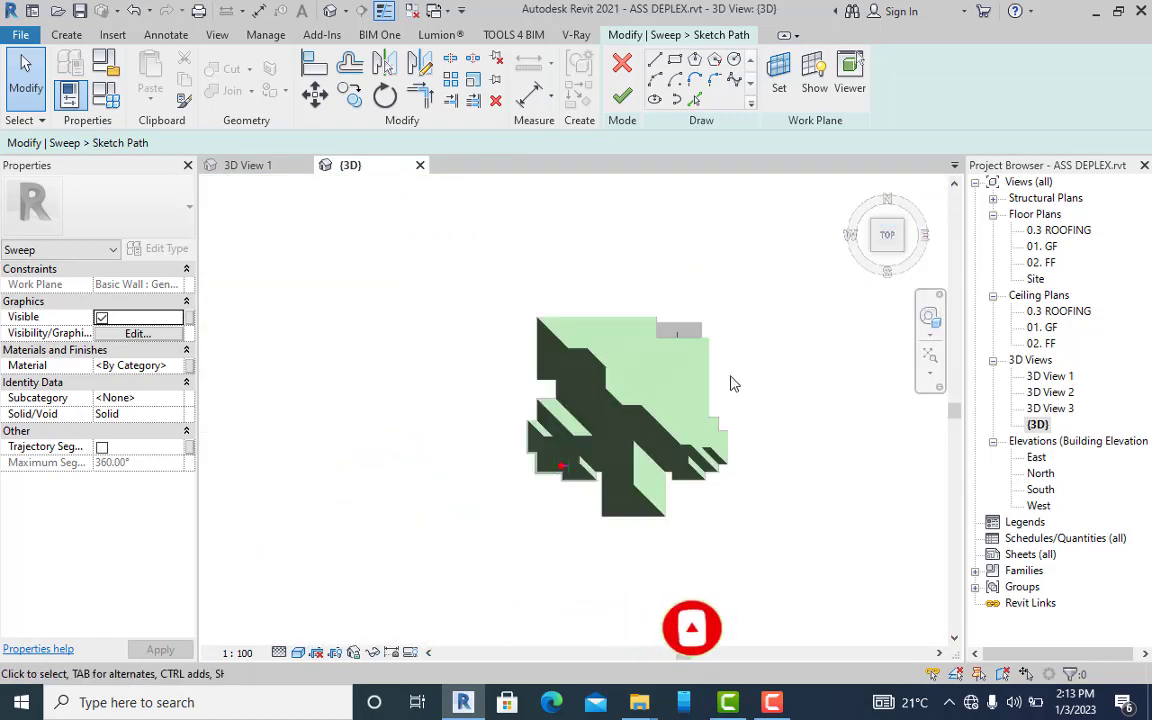
pyautogui.scroll(5, 505, 485)
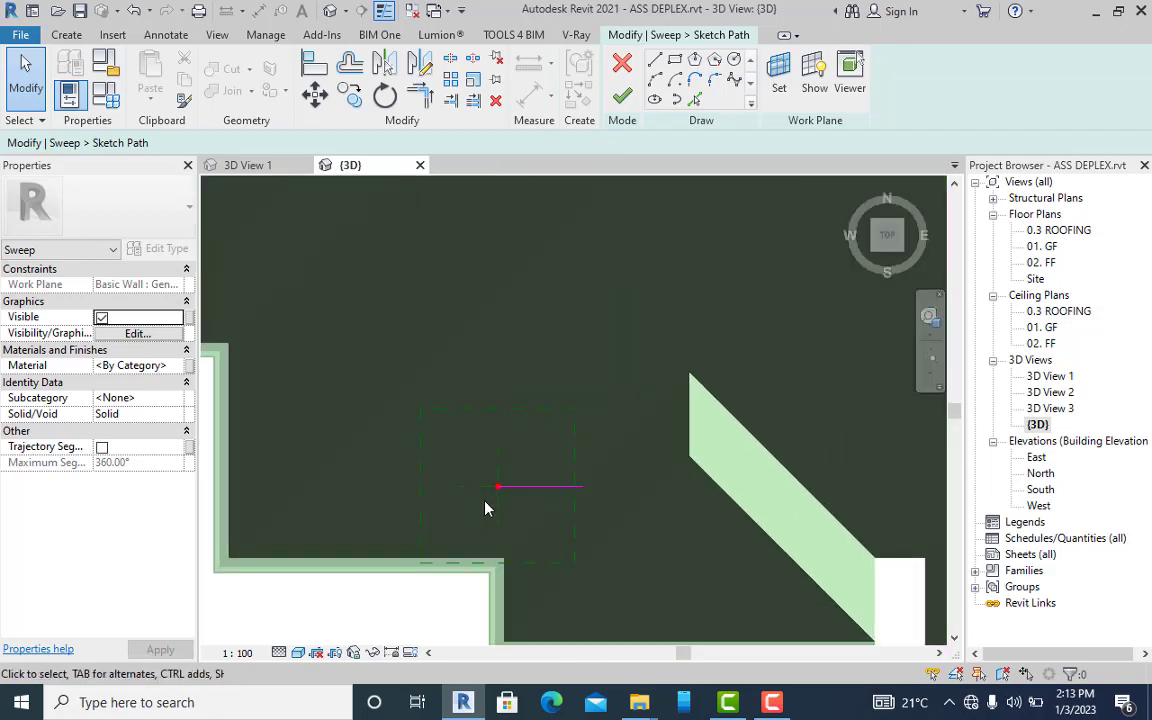
pyautogui.scroll(2, 450, 505)
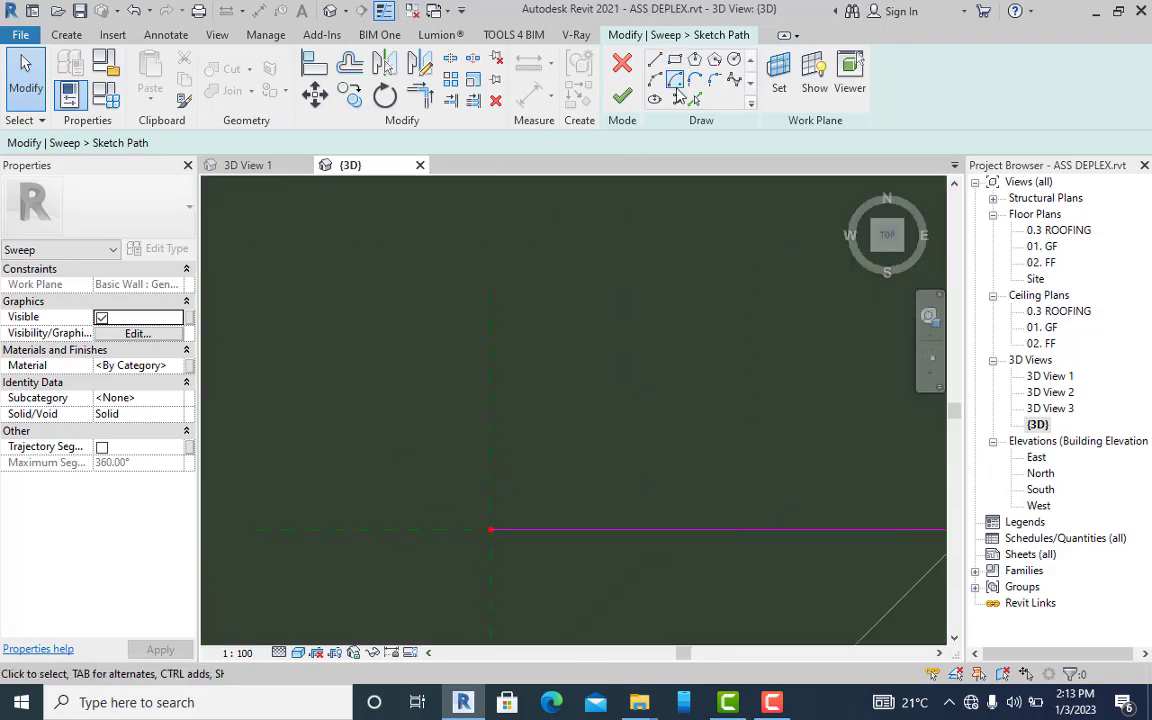
pyautogui.click(625, 88)
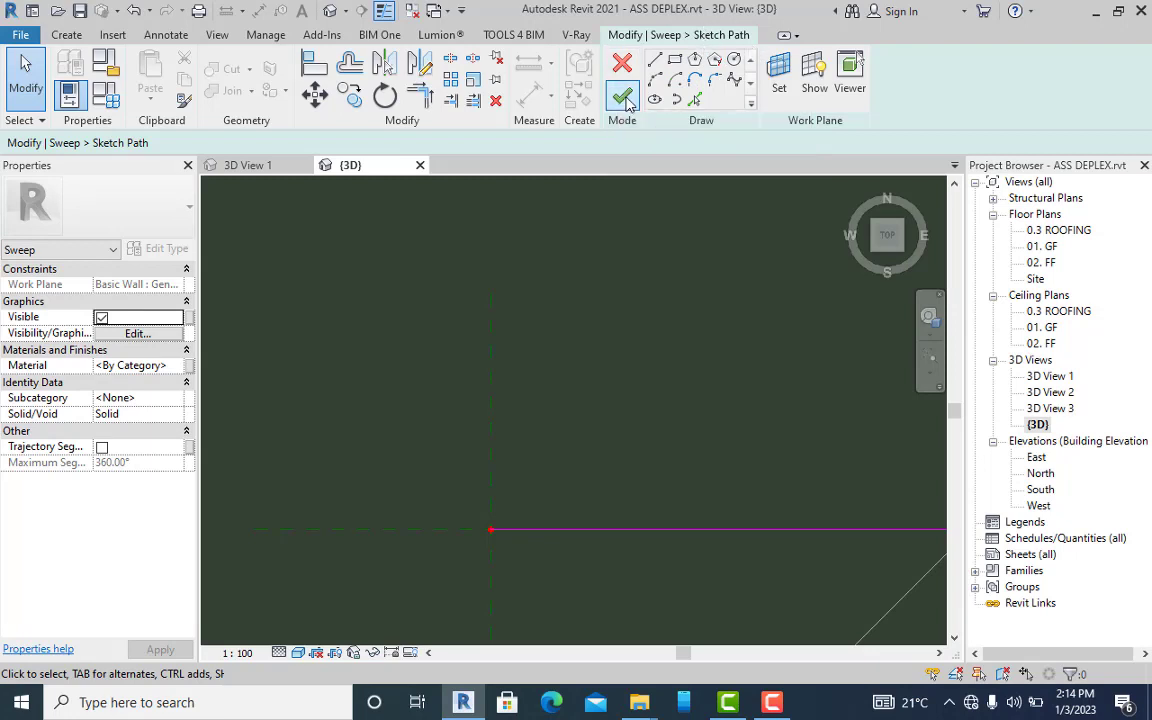
# - Sketch a circular sweep profile of about 100 mm radius centred on the path's profile-plane point and finish the profile
pyautogui.scroll(-3, 540, 427)
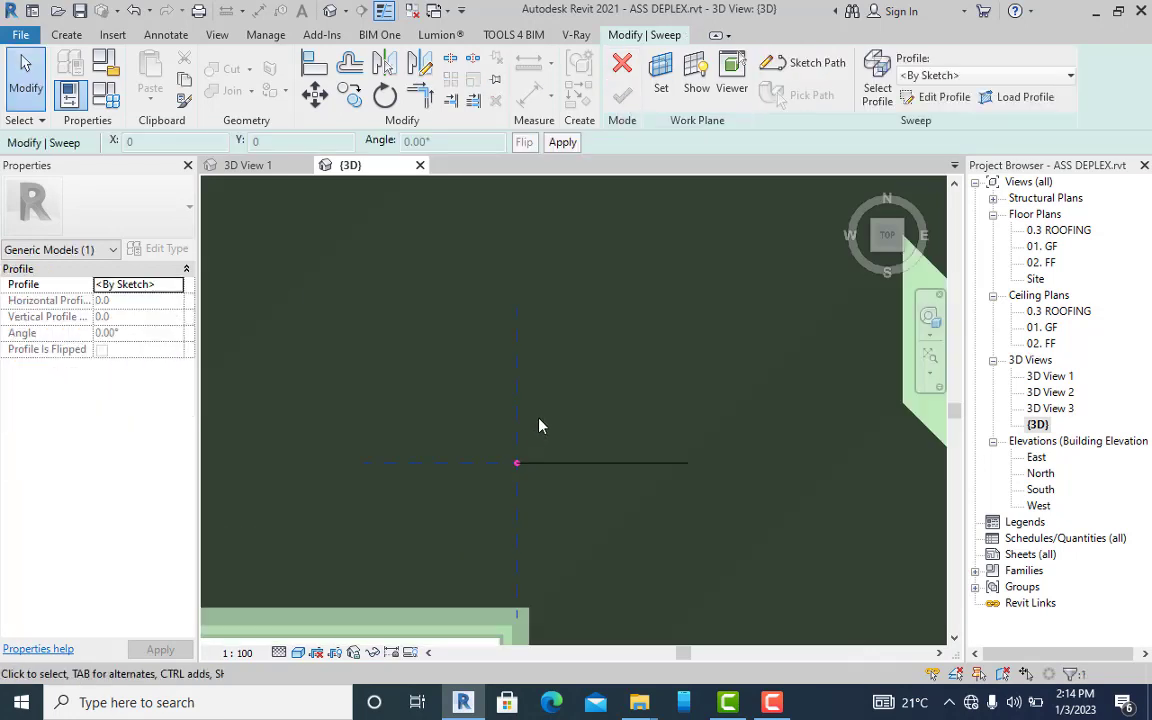
pyautogui.click(905, 96)
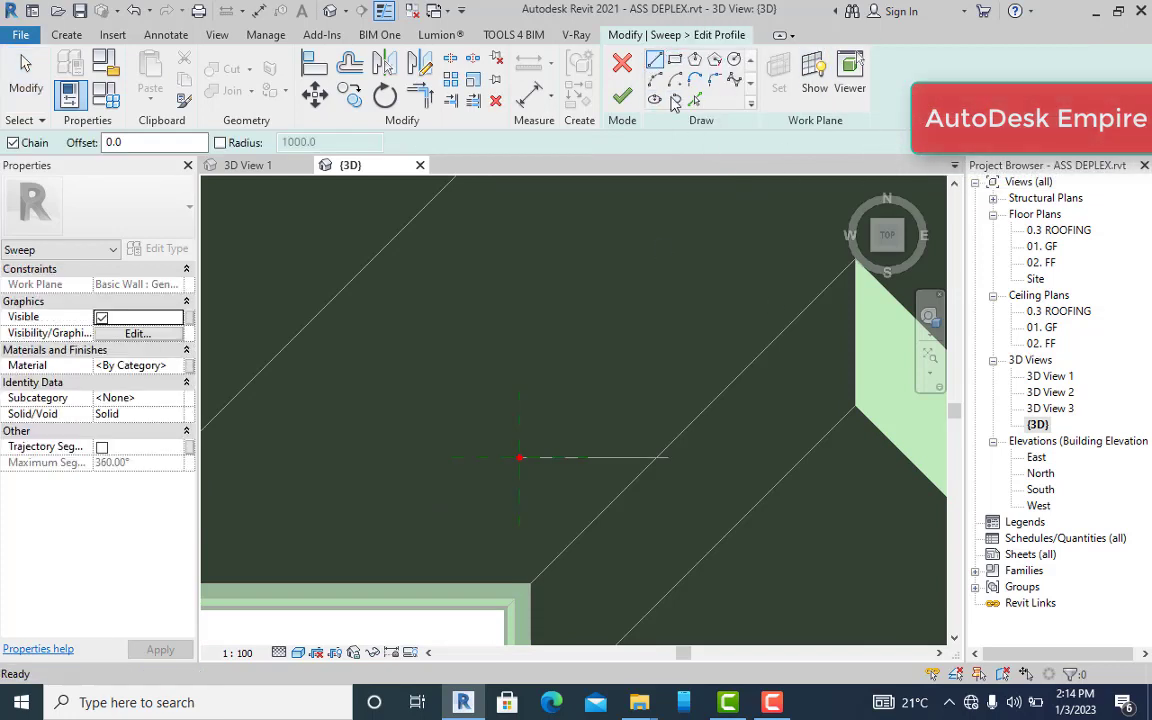
pyautogui.click(735, 62)
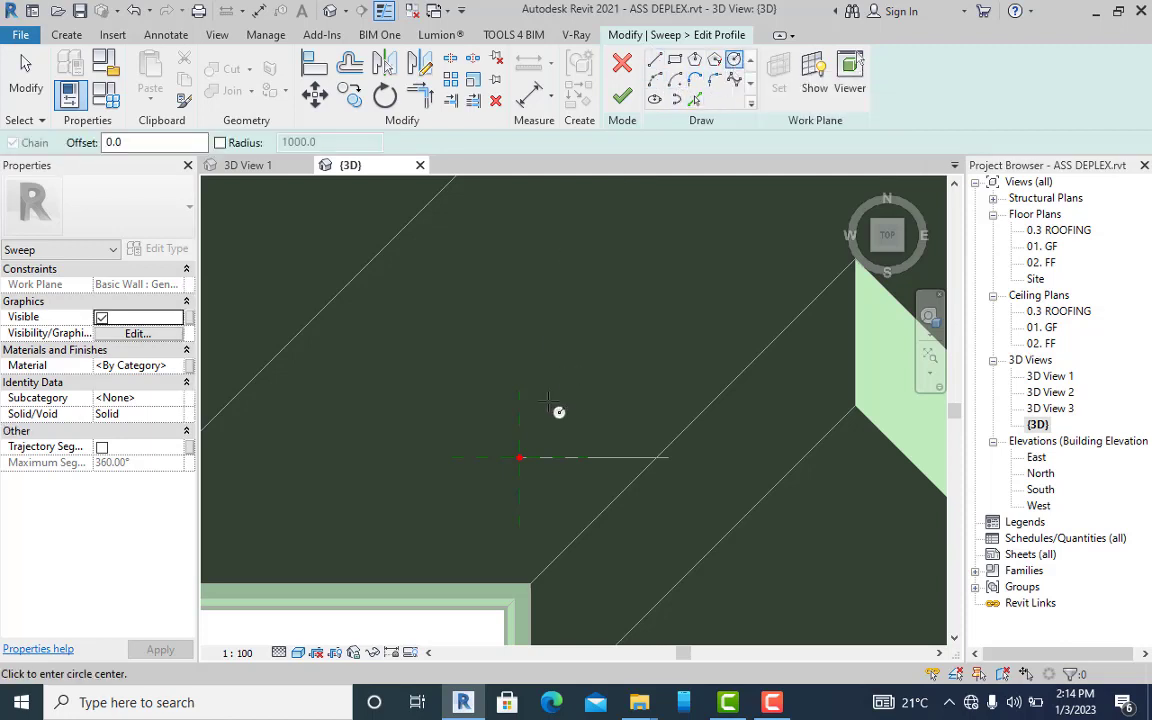
pyautogui.click(519, 458)
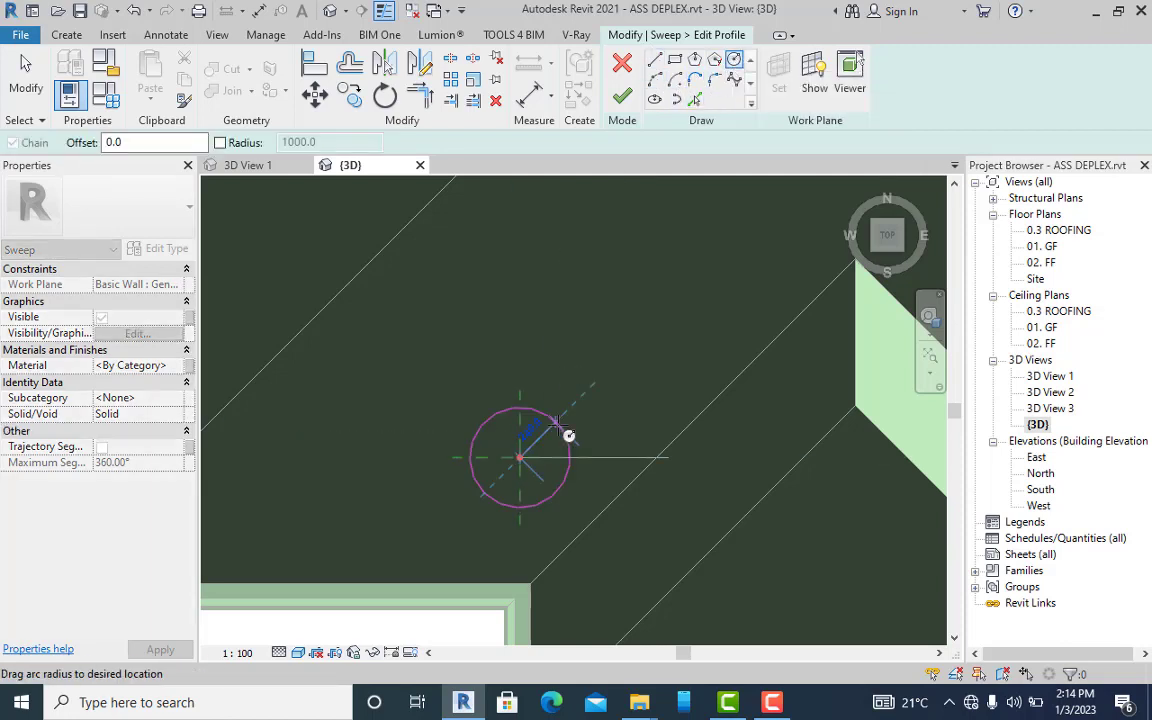
pyautogui.scroll(2, 545, 448)
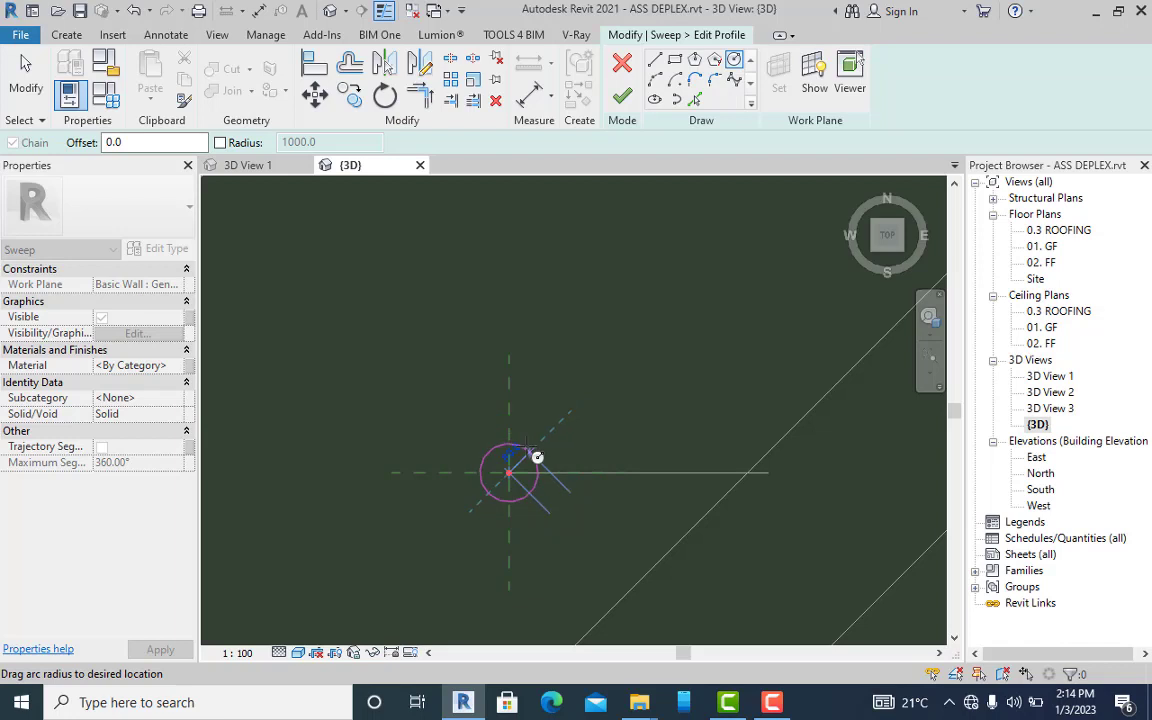
pyautogui.scroll(2, 537, 457)
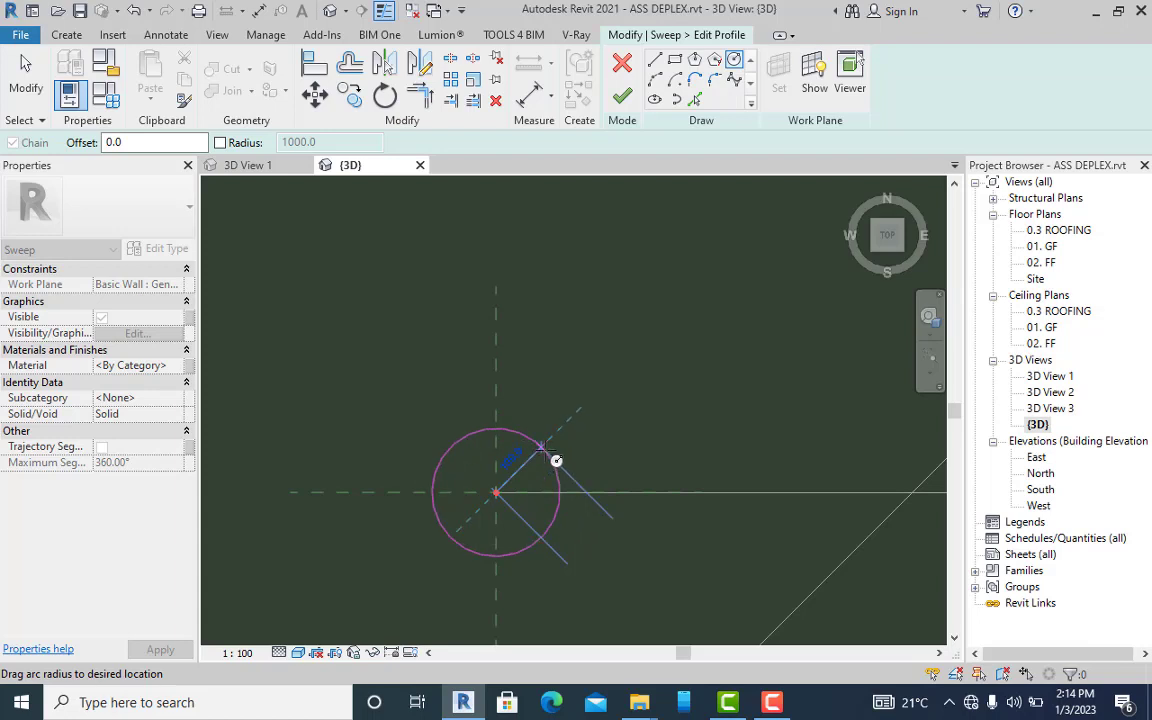
pyautogui.click(556, 460)
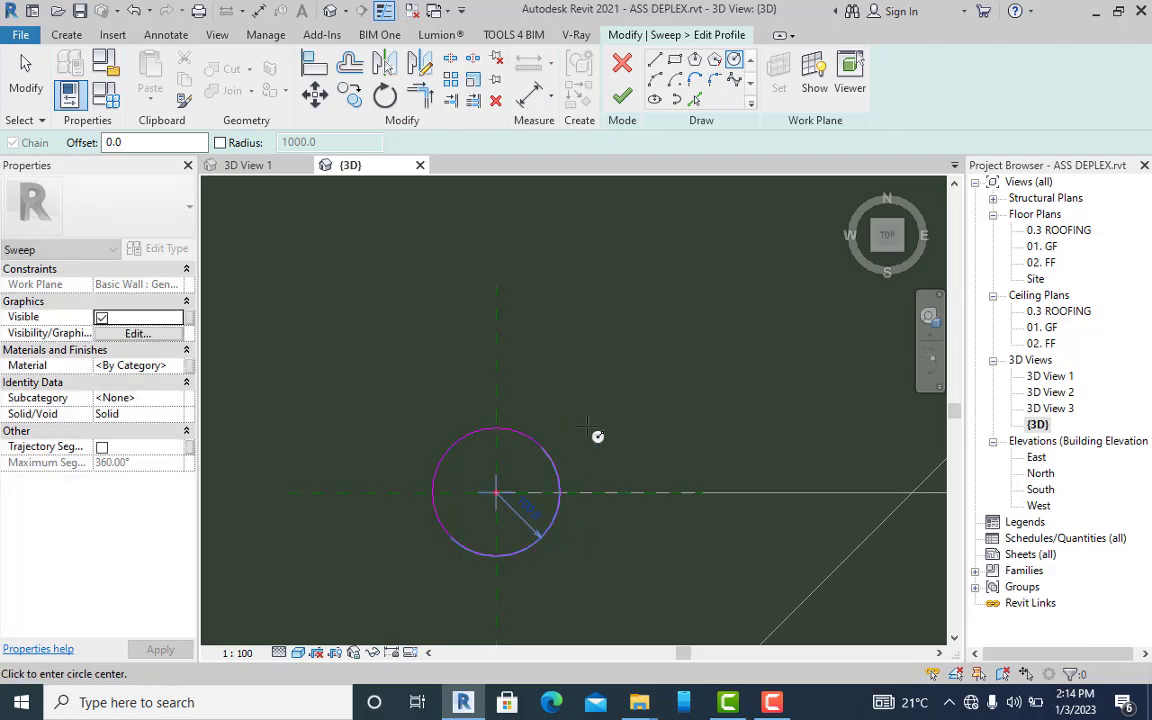
pyautogui.click(622, 96)
# - Try to generate the pipe sweep from the 100 mm radius circle along the filleted path
pyautogui.scroll(-2, 488, 470)
pyautogui.click(857, 190)
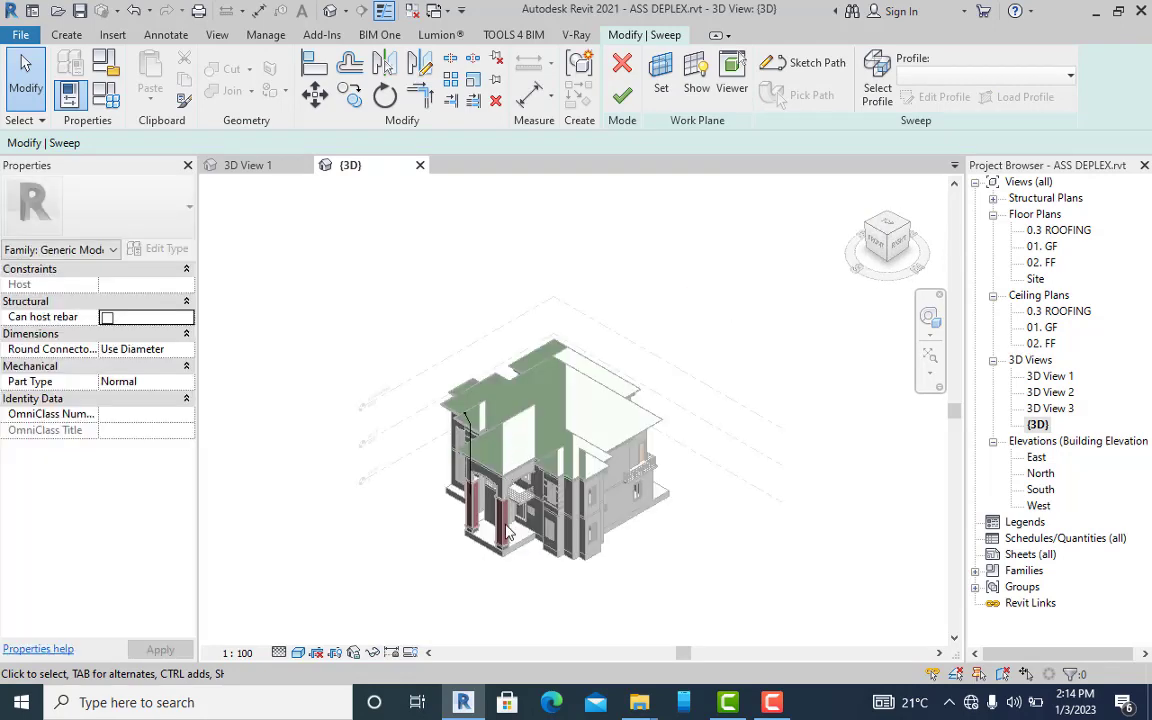
pyautogui.scroll(5, 508, 525)
pyautogui.keyDown('shift'); pyautogui.moveTo(508, 520); pyautogui.dragTo(686, 443, button='middle'); pyautogui.keyUp('shift')
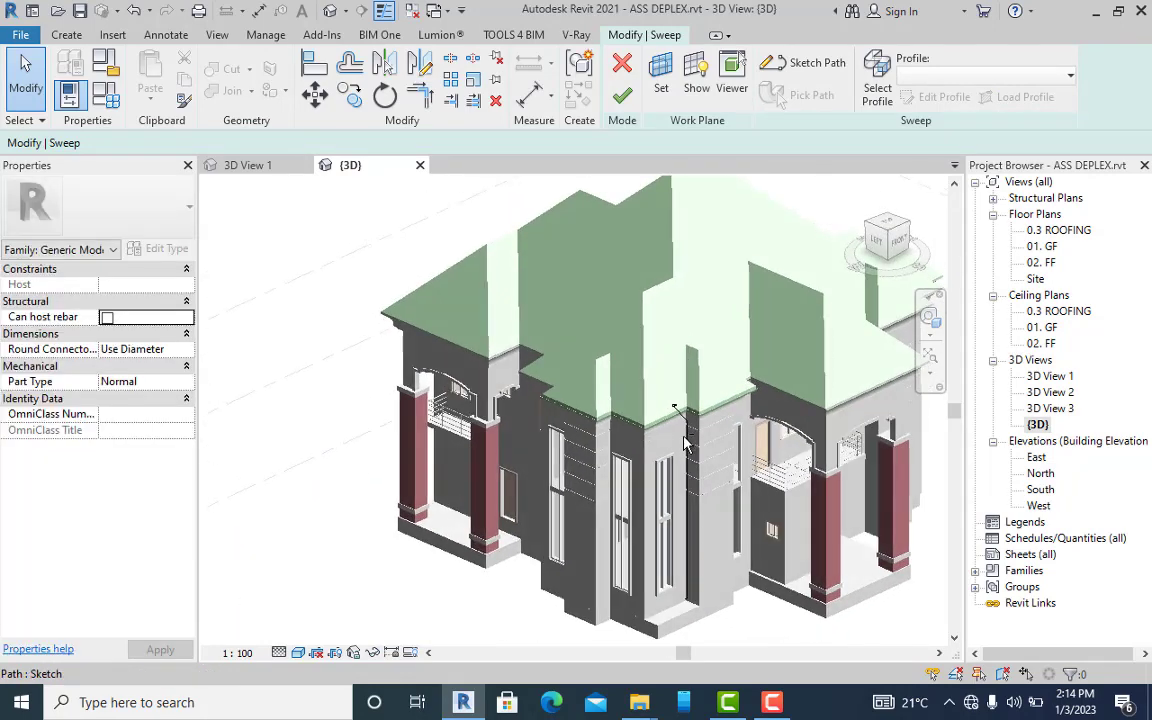
pyautogui.scroll(8, 686, 443)
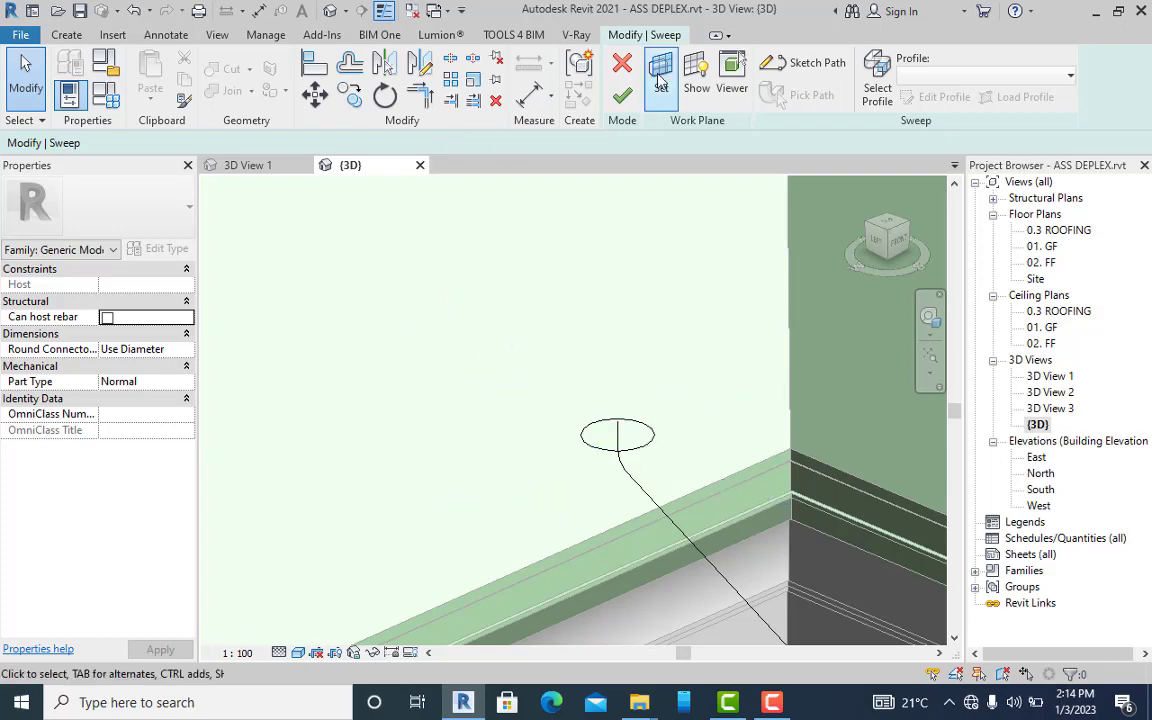
pyautogui.click(621, 95)
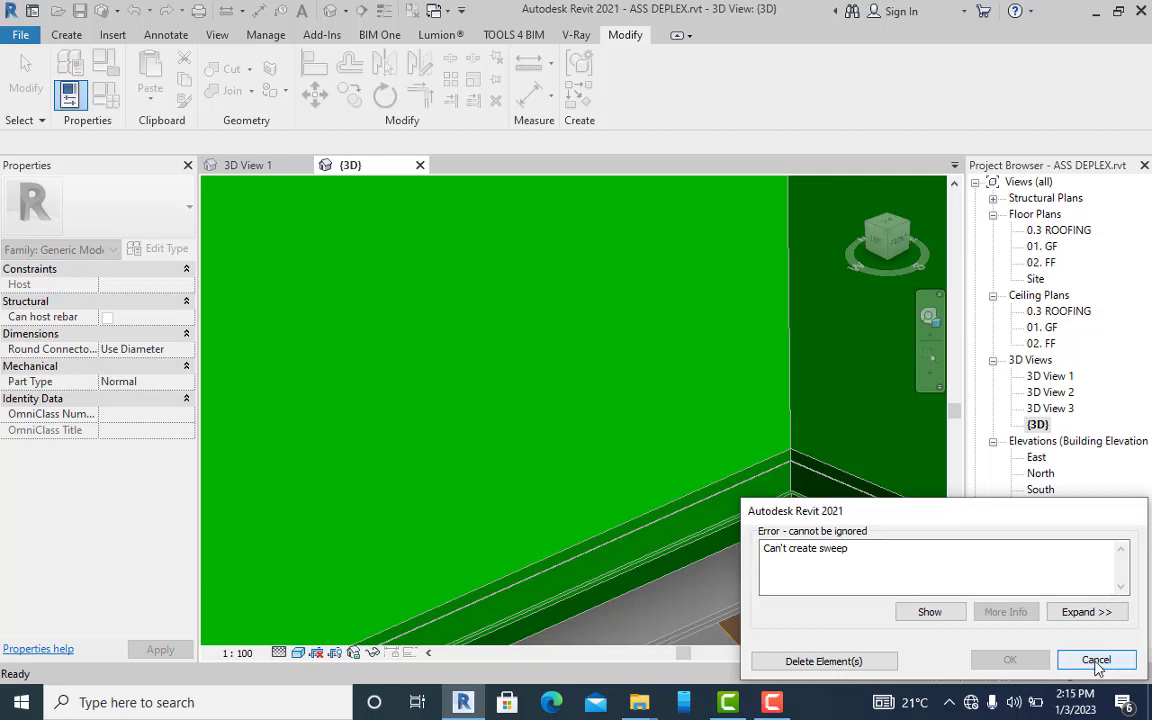
pyautogui.click(1096, 660)
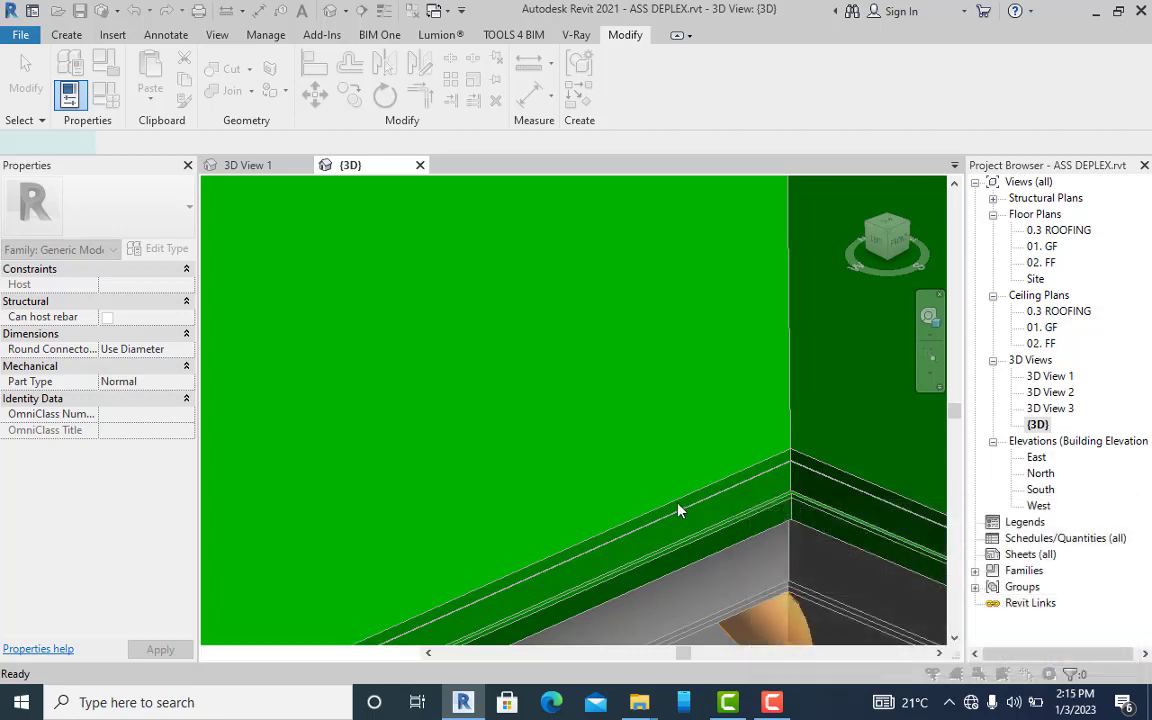
# - Retry generating the sweep with the same circular profile and path
pyautogui.scroll(3, 660, 470)
pyautogui.scroll(-2, 700, 527)
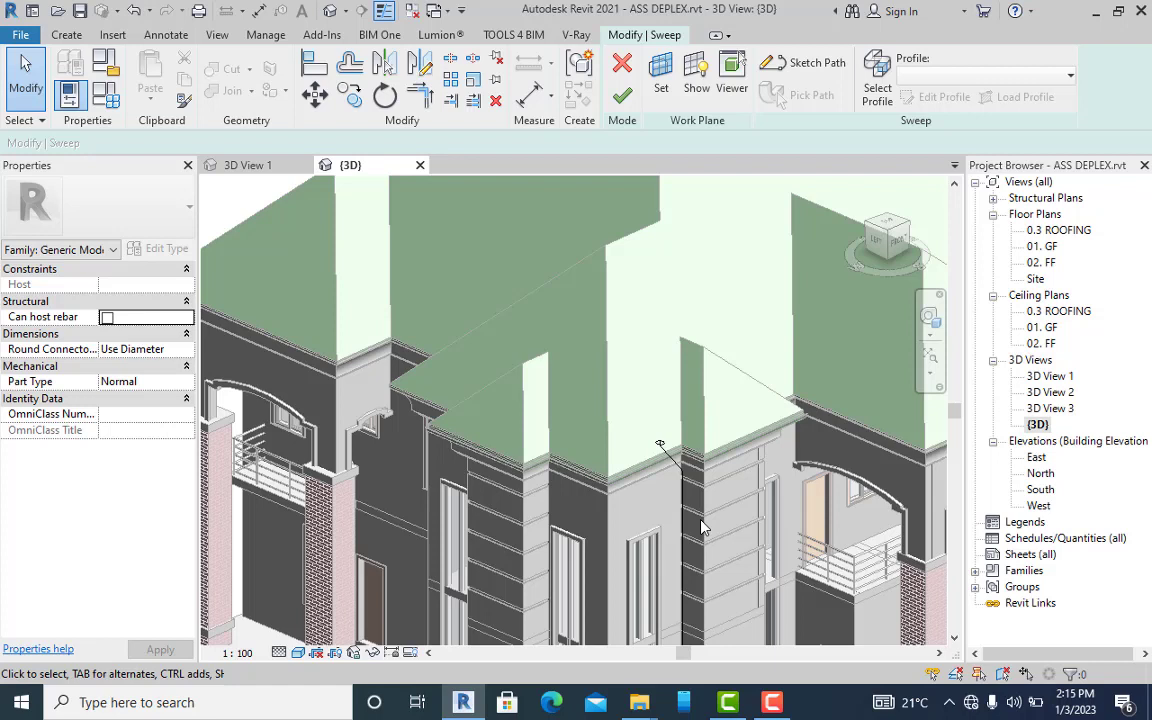
pyautogui.click(775, 712)
pyautogui.keyDown('shift'); pyautogui.moveTo(568, 429); pyautogui.dragTo(636, 487, button='middle'); pyautogui.keyUp('shift')
pyautogui.click(622, 95)
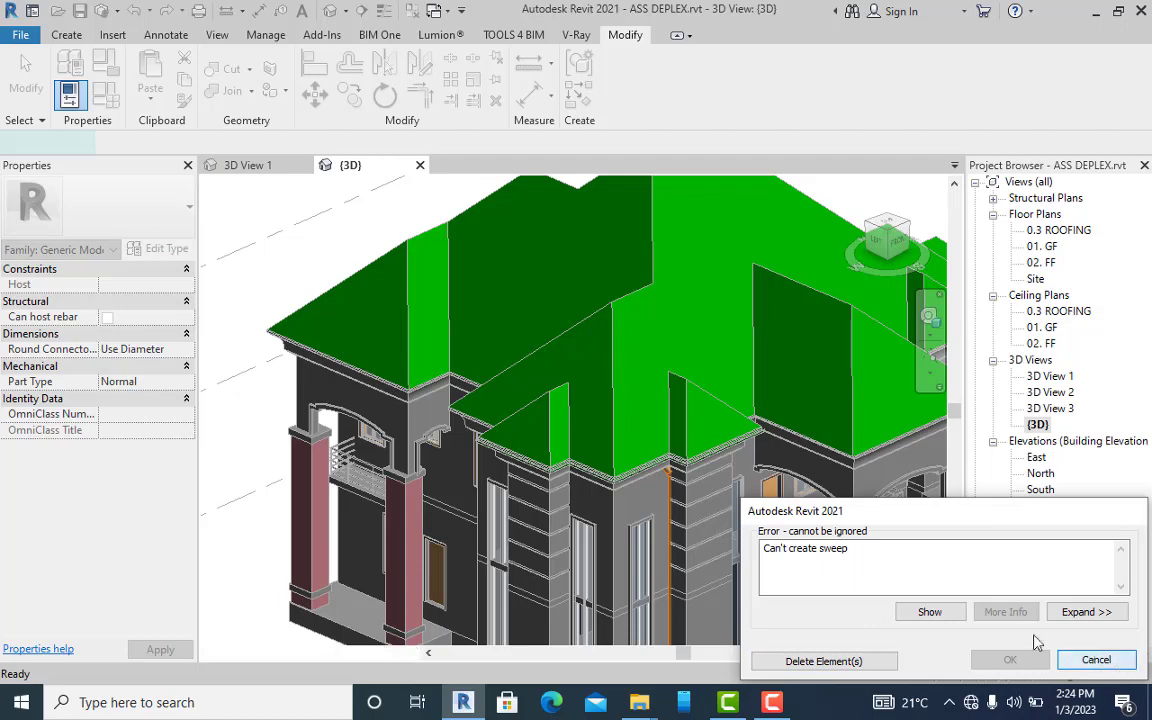
pyautogui.click(1096, 661)
# - Set the sweep profile circle's radius to 50 mm and finish the profile
pyautogui.scroll(4, 660, 497)
pyautogui.moveTo(660, 497)
pyautogui.keyDown('shift'); pyautogui.mouseDown(button='middle')
pyautogui.moveTo(674, 411)
pyautogui.moveTo(713, 472)
pyautogui.moveTo(715, 327)
pyautogui.moveTo(588, 597)
pyautogui.moveTo(694, 548)
pyautogui.moveTo(705, 522)
pyautogui.moveTo(563, 501)
pyautogui.moveTo(635, 396)
pyautogui.moveTo(663, 288)
pyautogui.moveTo(698, 347)
pyautogui.mouseUp(button='middle'); pyautogui.keyUp('shift')
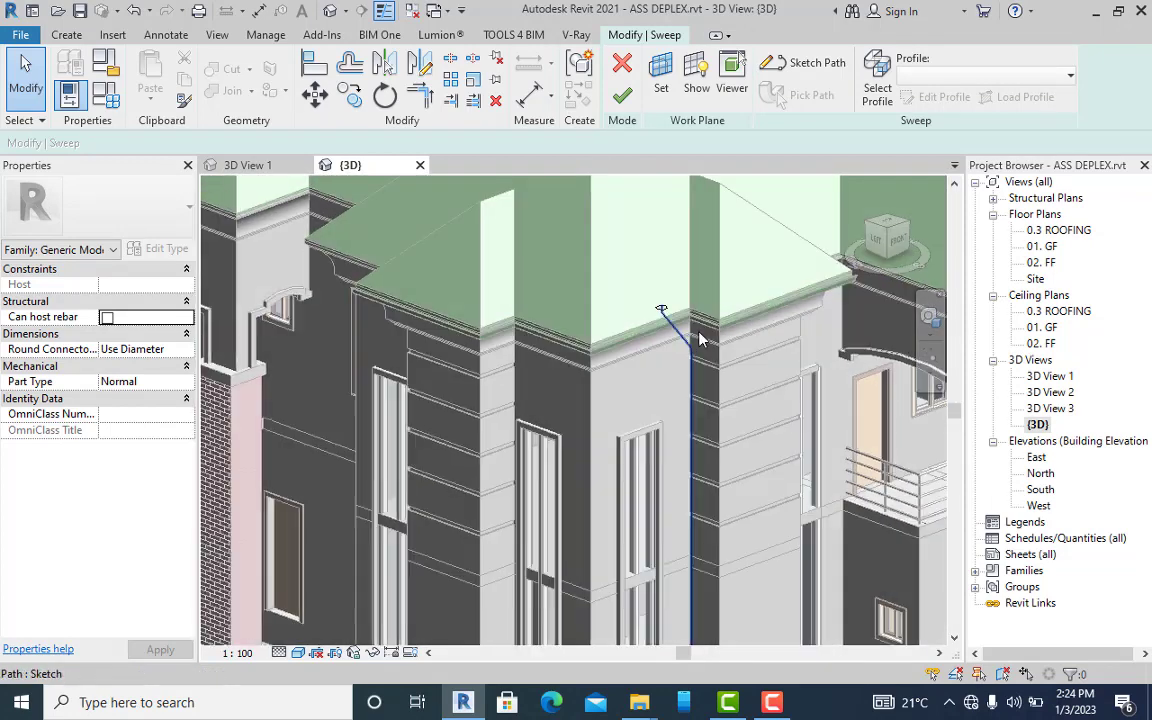
pyautogui.scroll(5, 610, 289)
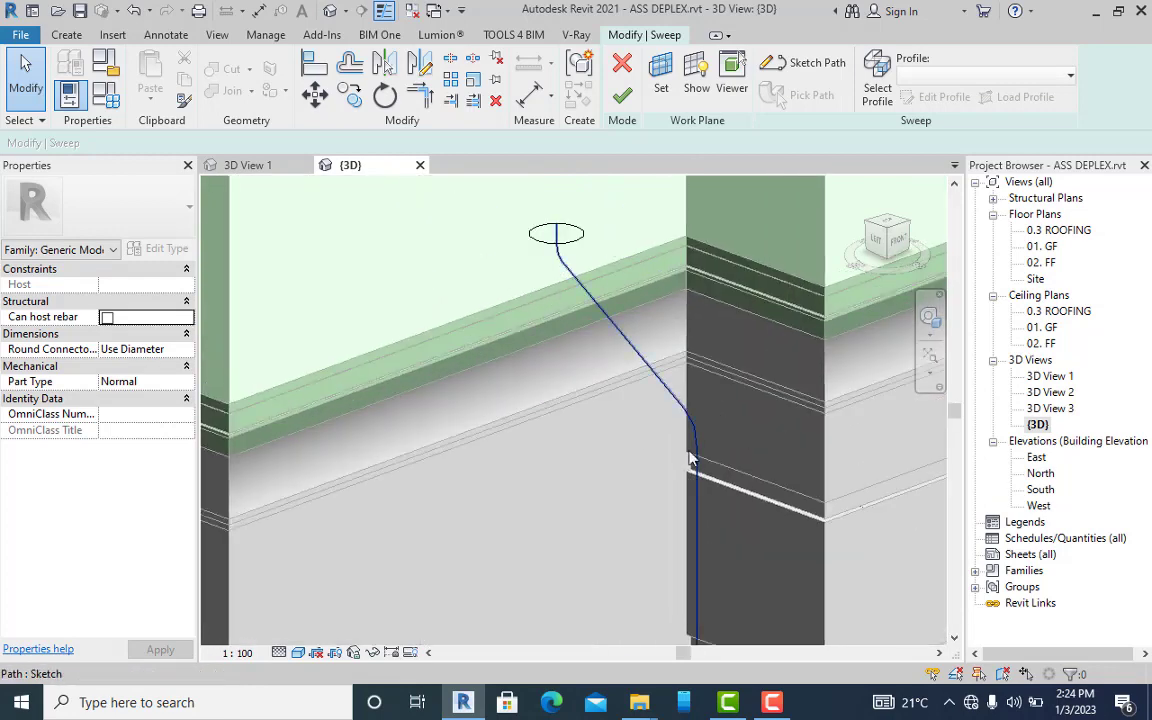
pyautogui.click(554, 243)
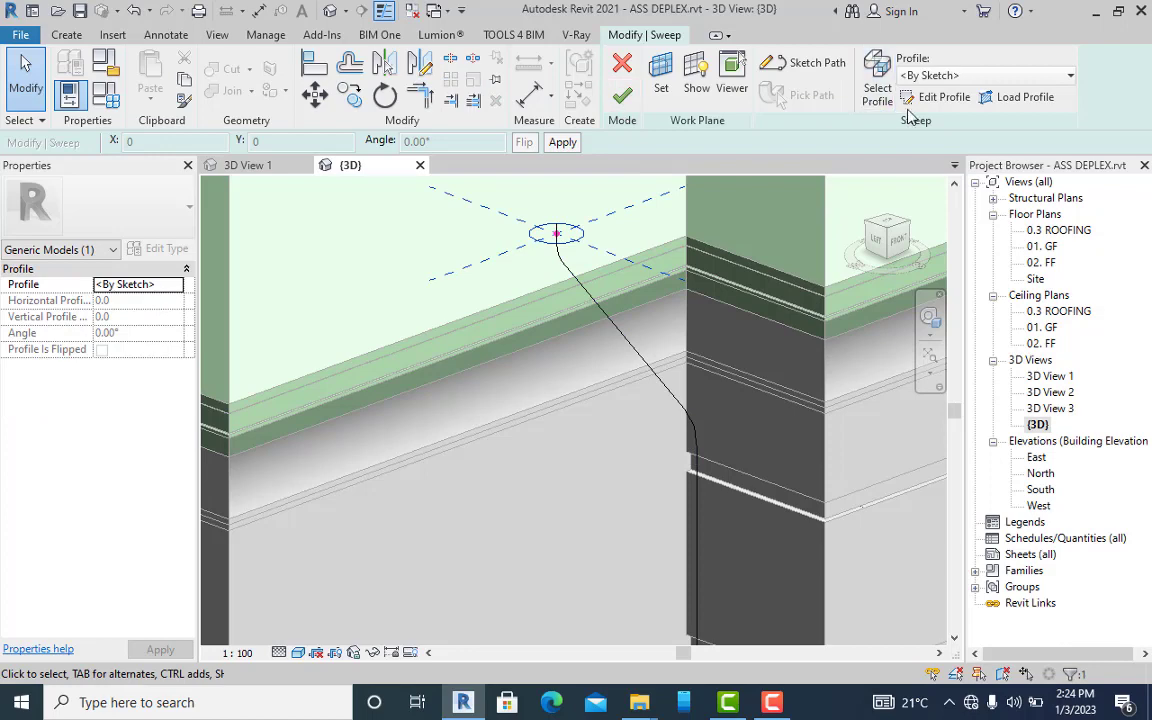
pyautogui.click(940, 97)
pyautogui.click(576, 232)
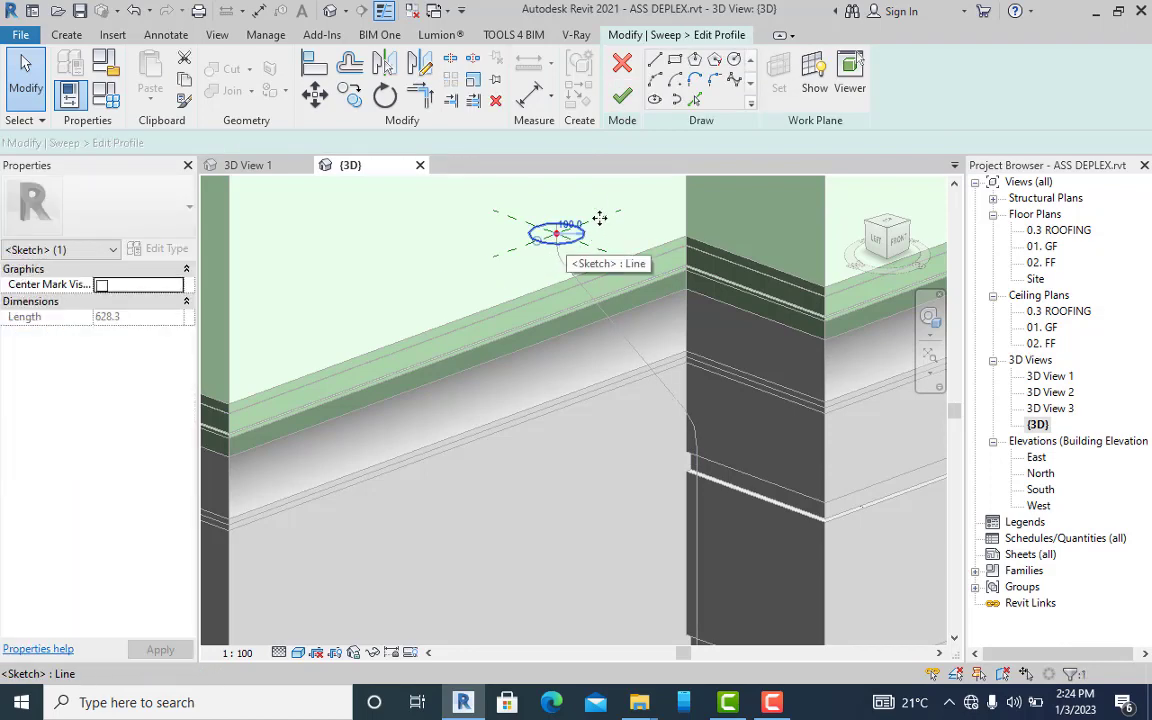
pyautogui.click(576, 232)
pyautogui.write('50')
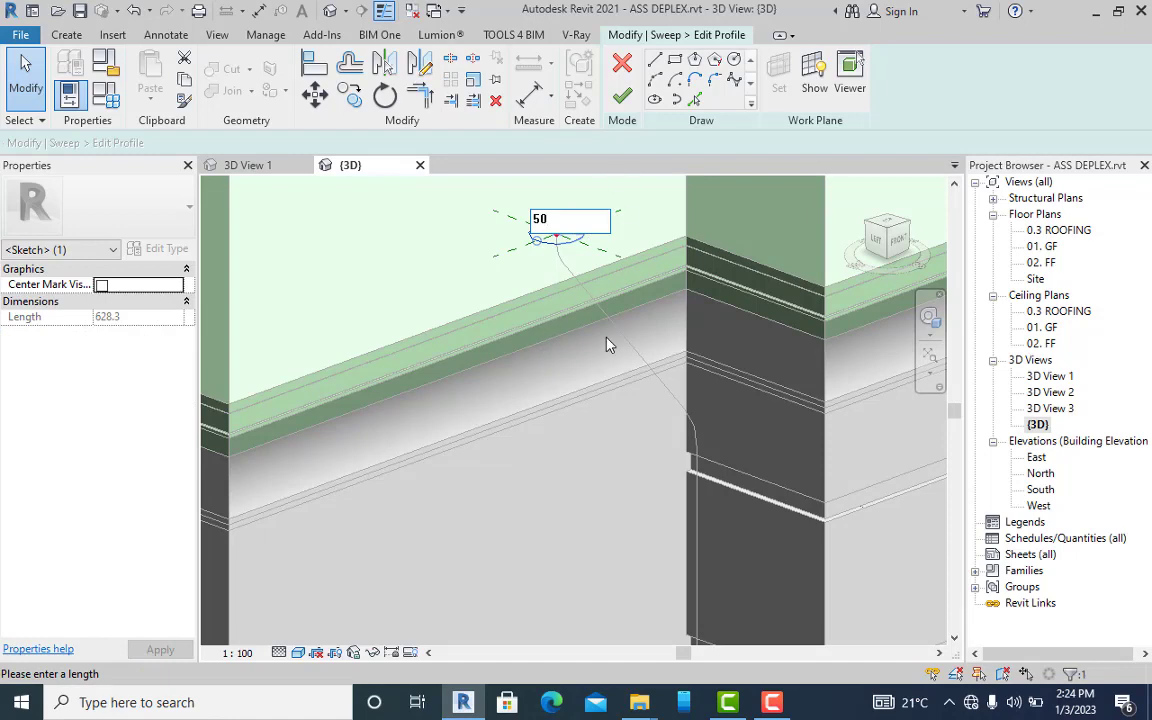
pyautogui.press('Return')
pyautogui.click(622, 95)
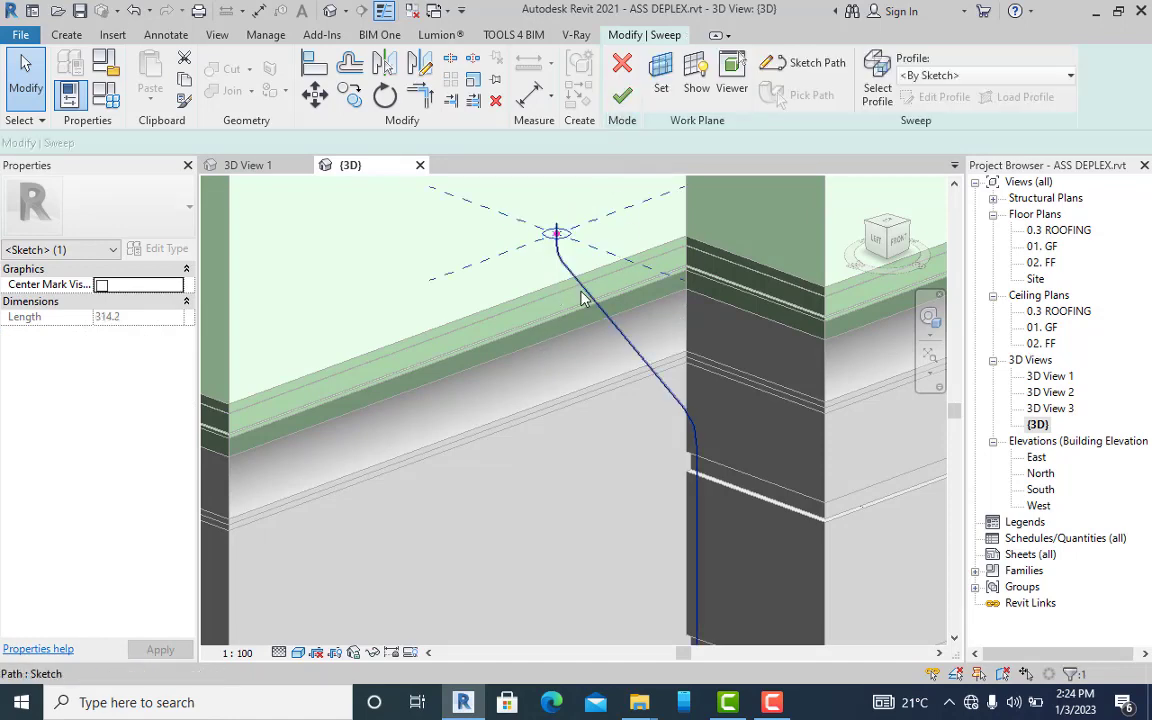
# - Try to generate the sweep with the 50 mm radius profile and examine the pipe's run along the wall
pyautogui.click(624, 100)
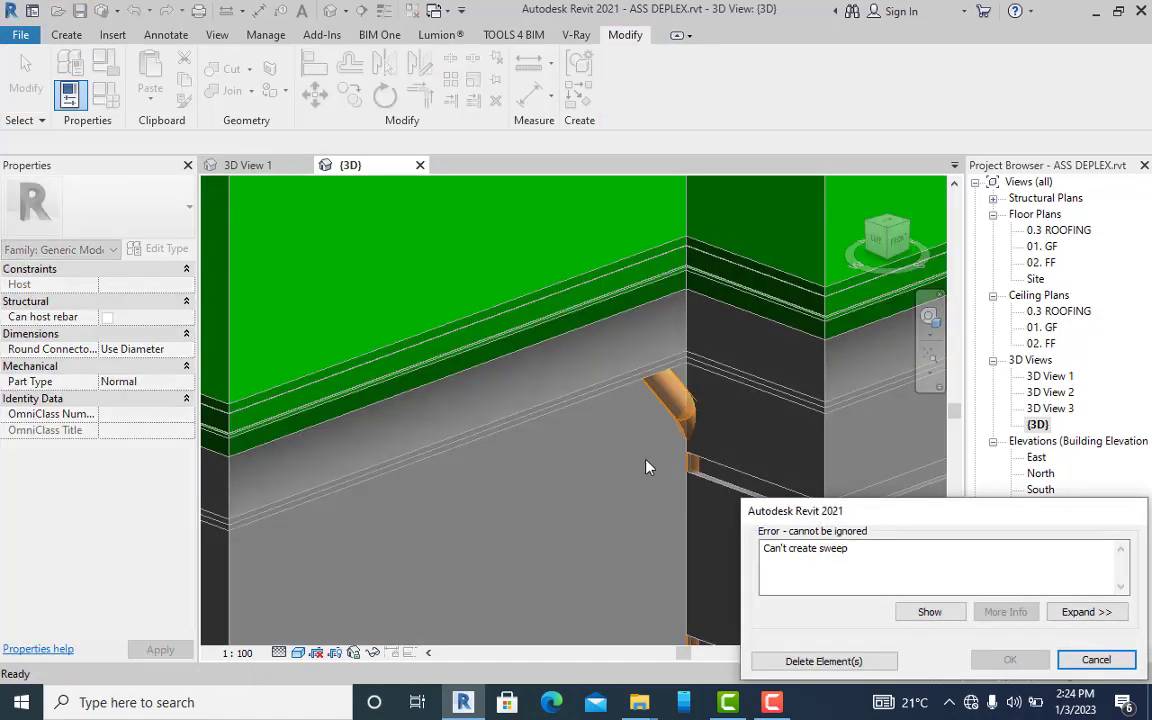
pyautogui.scroll(-3, 645, 397)
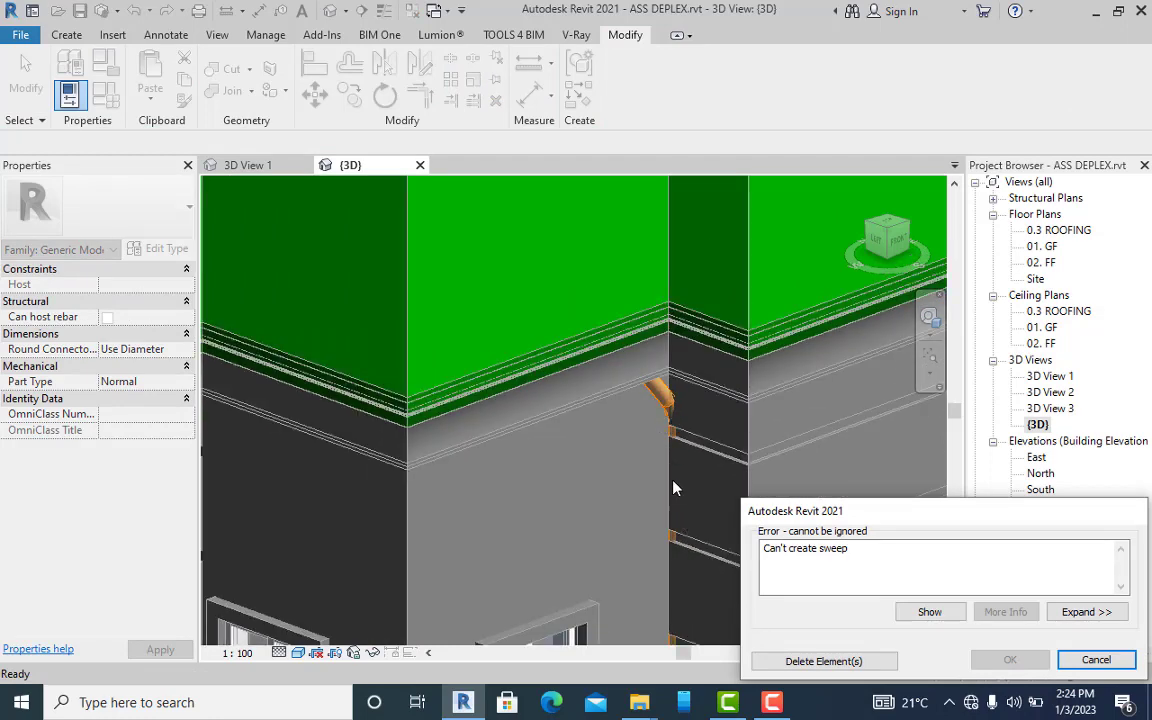
pyautogui.scroll(4, 636, 411)
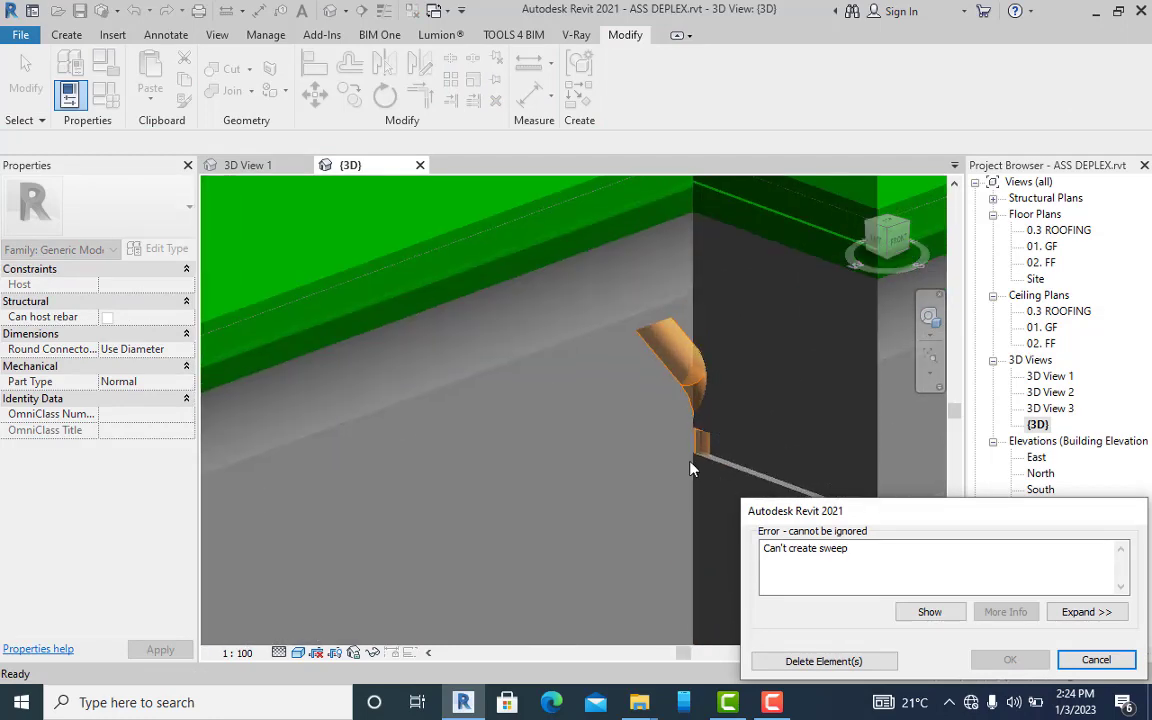
pyautogui.scroll(-3, 382, 392)
pyautogui.keyDown('shift'); pyautogui.moveTo(429, 399); pyautogui.dragTo(468, 443, button='middle'); pyautogui.keyUp('shift')
pyautogui.scroll(6, 468, 443)
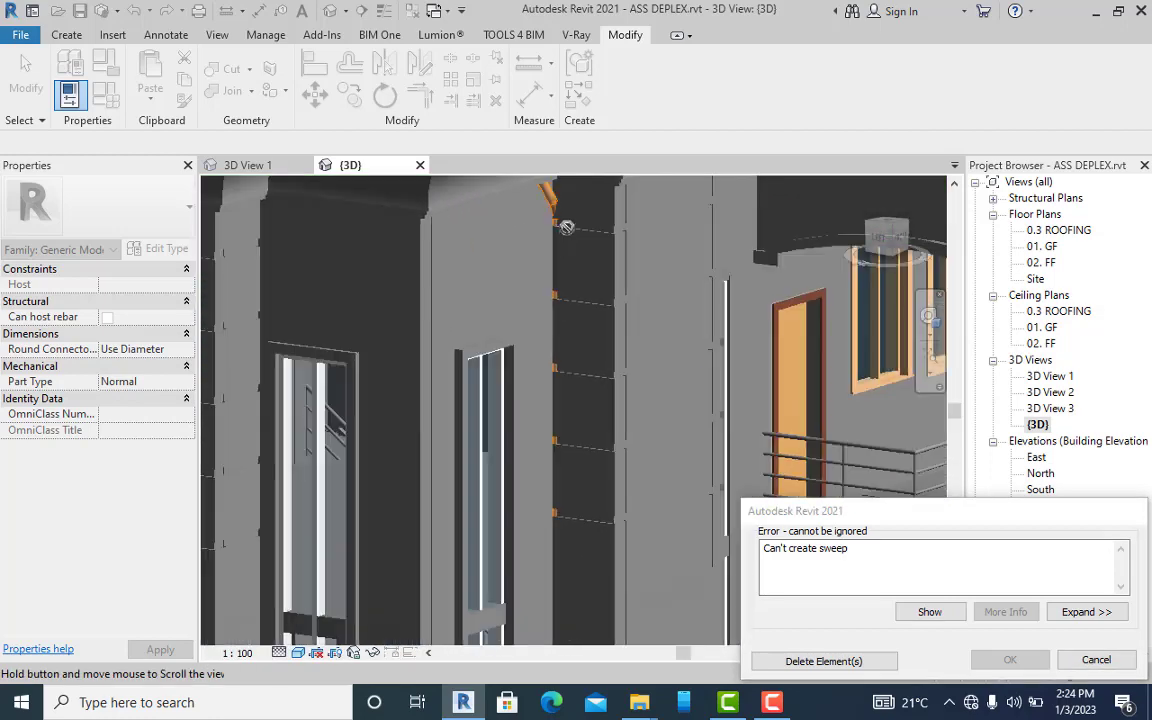
pyautogui.scroll(-5, 537, 449)
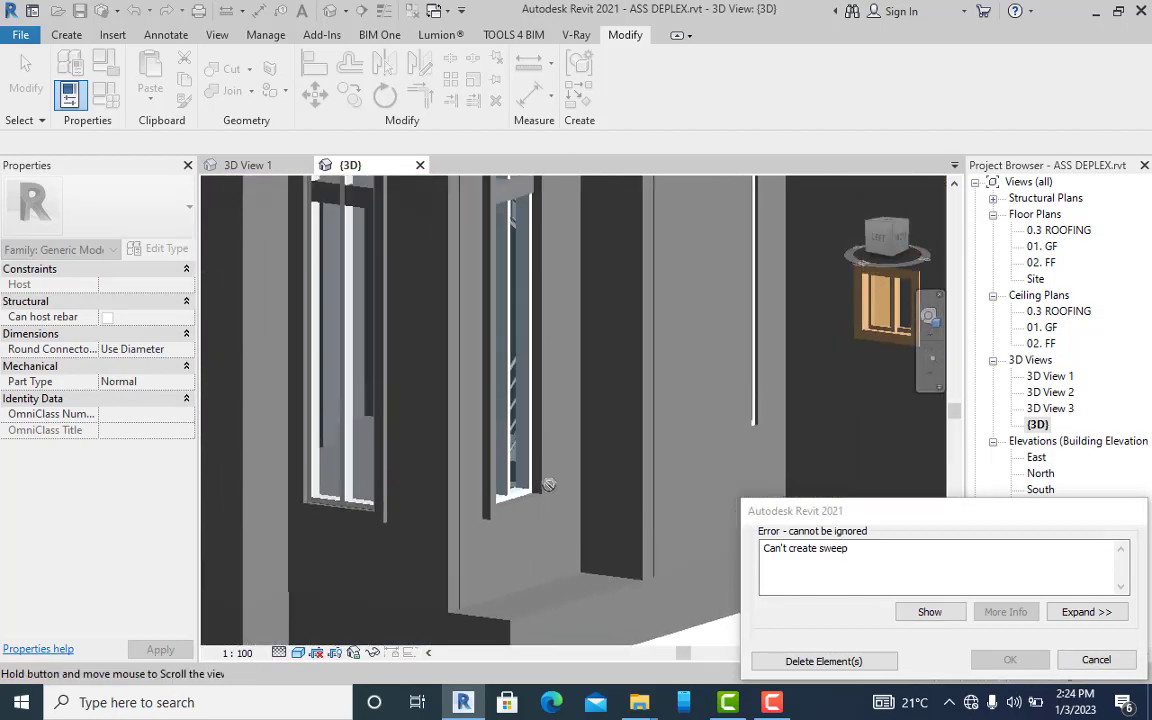
pyautogui.click(1096, 659)
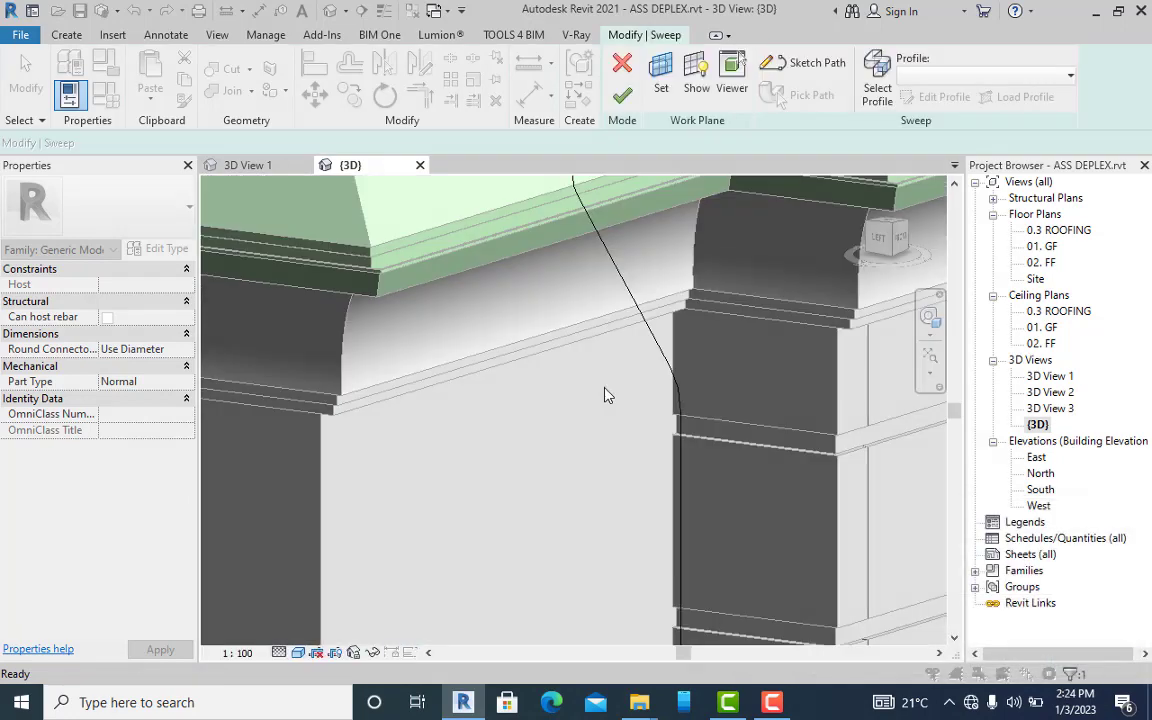
# - Set the sweep profile circle's radius to 25 mm and finish the profile
pyautogui.scroll(3, 604, 393)
pyautogui.moveTo(591, 373); pyautogui.dragTo(562, 458, button='middle')
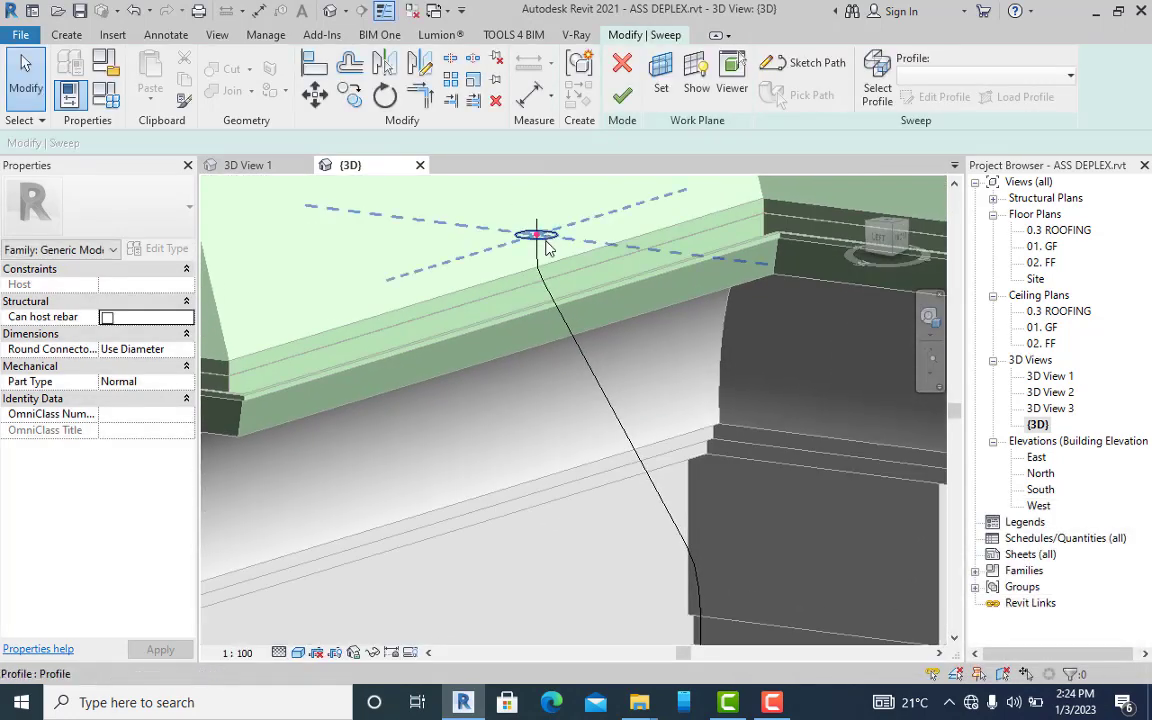
pyautogui.click(538, 237)
pyautogui.scroll(4, 530, 237)
pyautogui.moveTo(535, 193); pyautogui.dragTo(572, 273, button='middle')
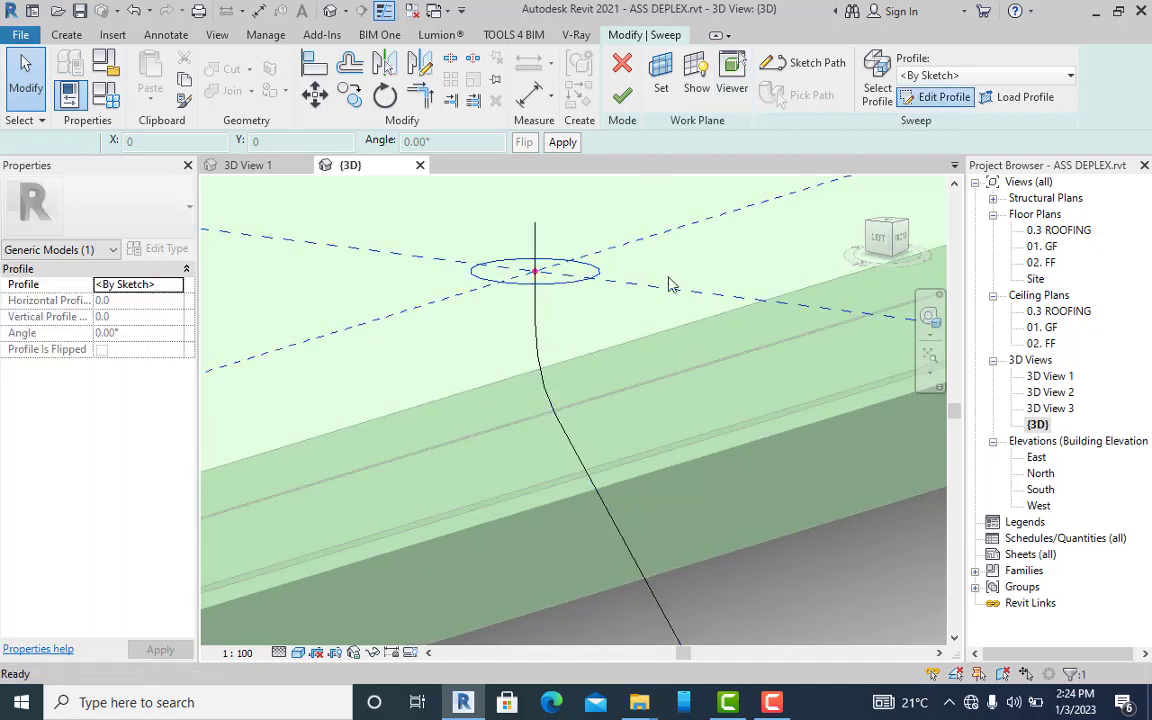
pyautogui.click(582, 272)
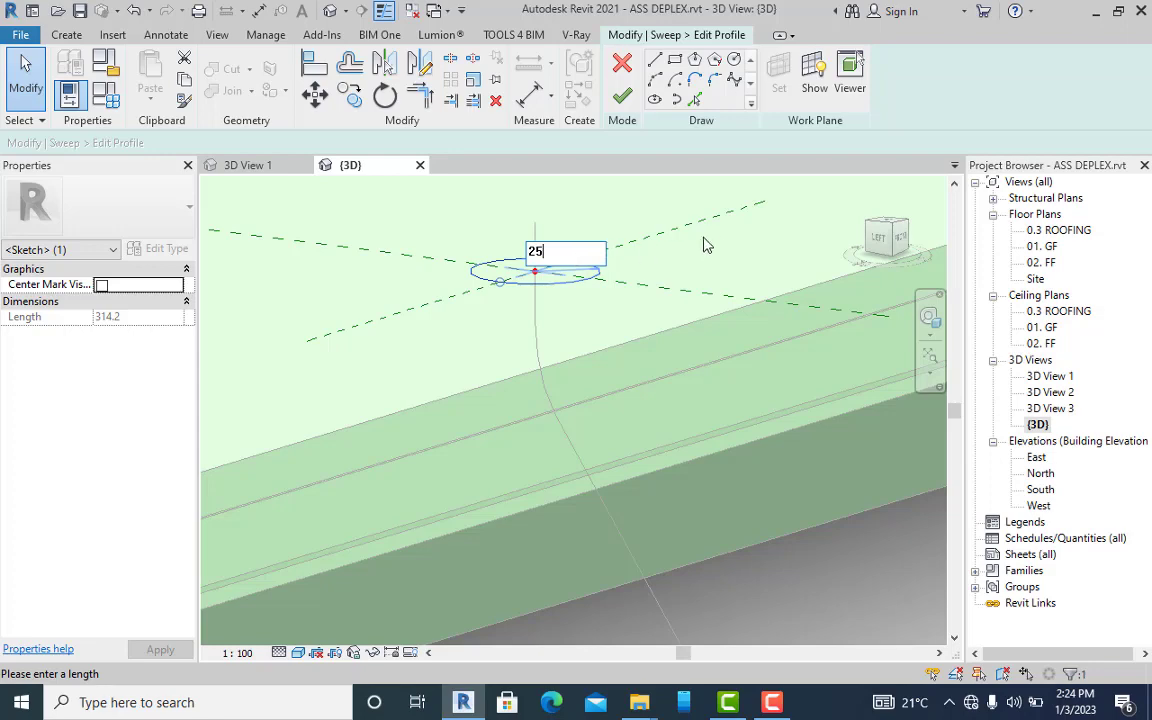
pyautogui.press('Return')
pyautogui.click(623, 92)
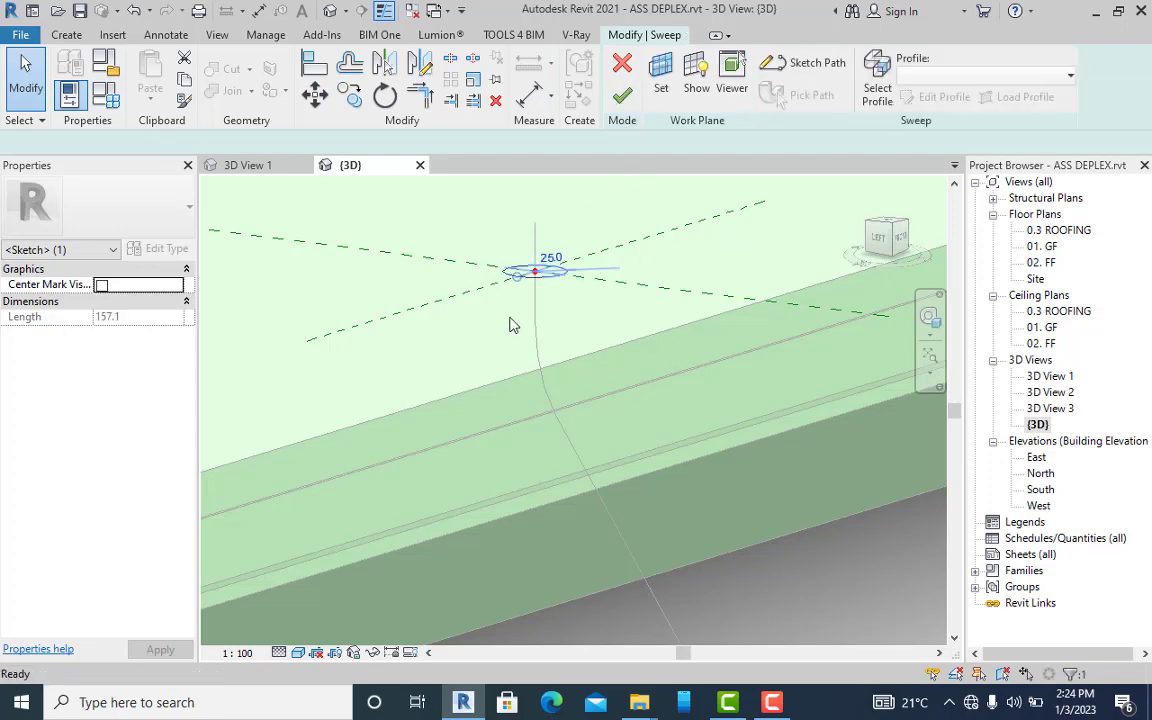
# - Generate the sweep with the 25 mm radius profile and examine the pipe from the gutter down to its ground-level outlet
pyautogui.click(622, 96)
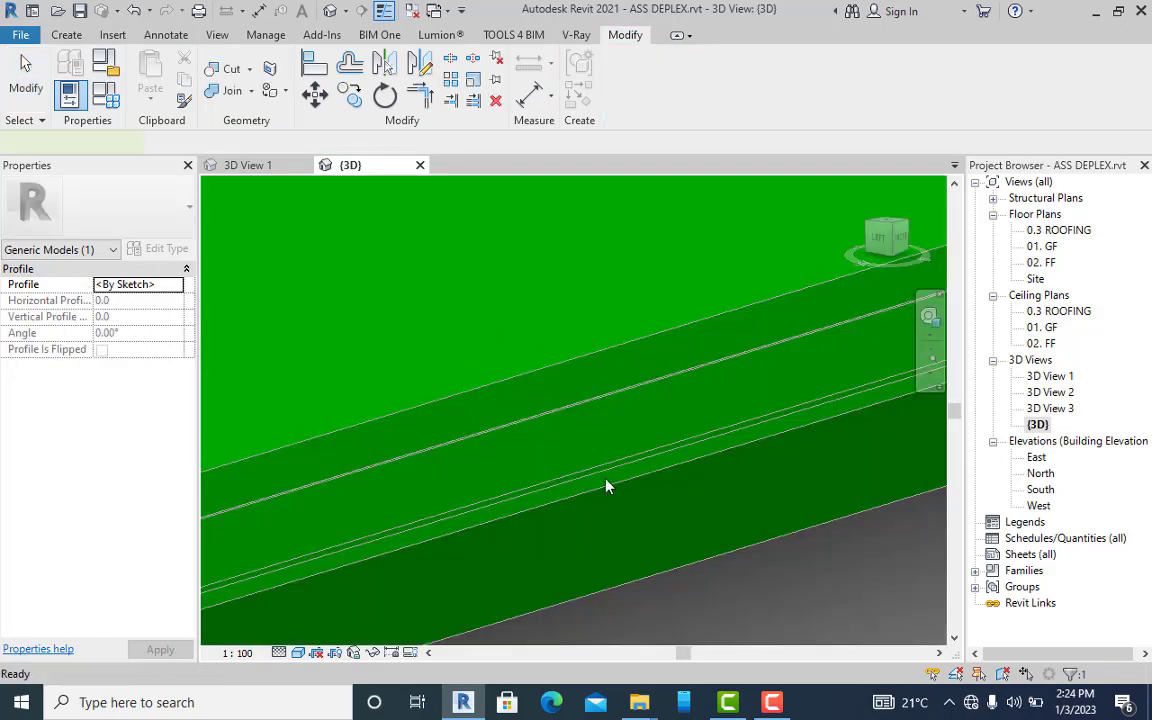
pyautogui.scroll(-5, 667, 406)
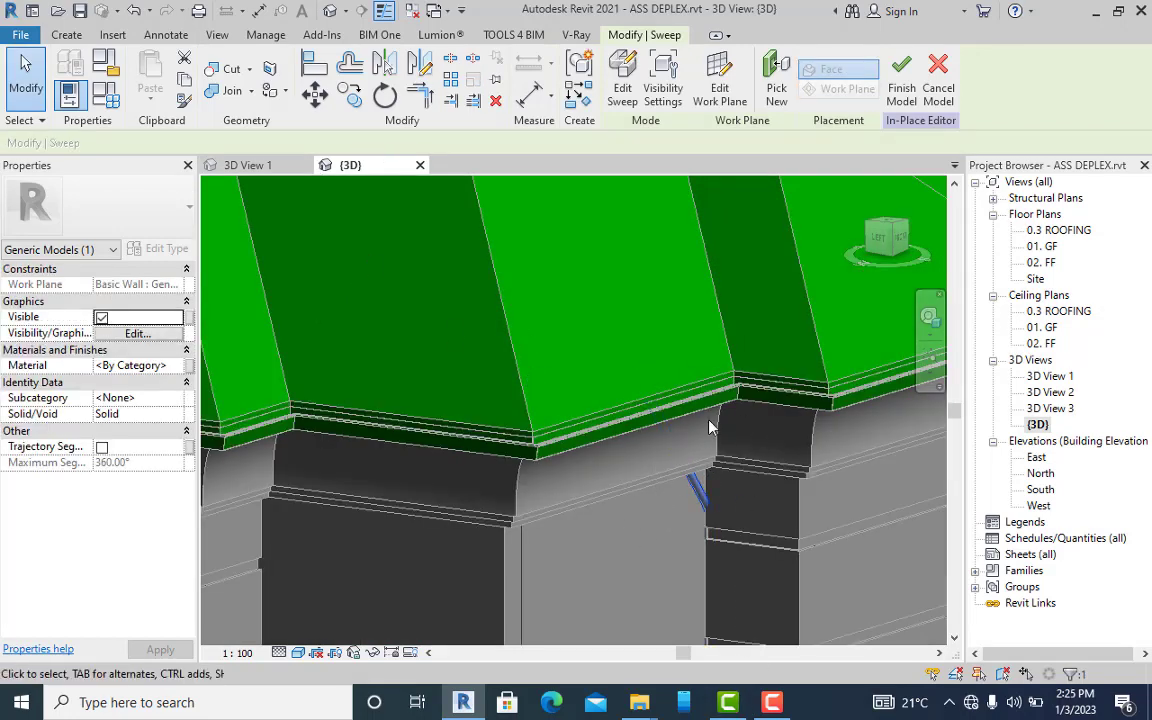
pyautogui.keyDown('shift'); pyautogui.moveTo(697, 476); pyautogui.dragTo(624, 484, button='middle'); pyautogui.keyUp('shift')
pyautogui.scroll(5, 624, 484)
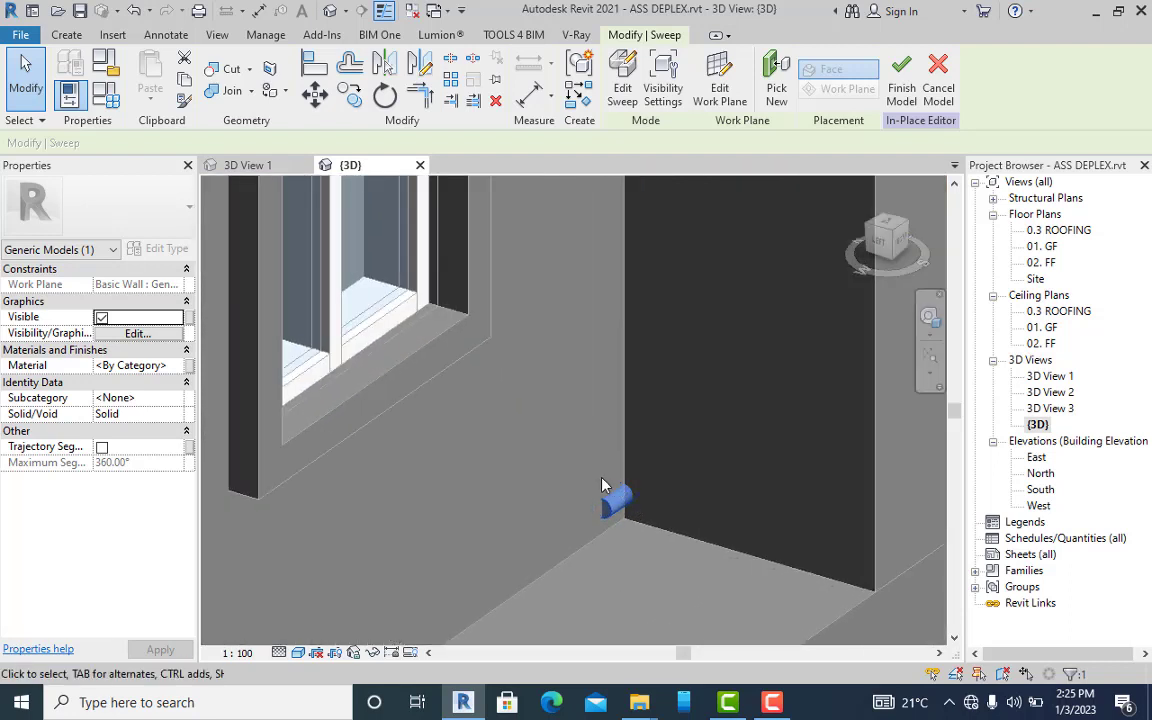
pyautogui.scroll(-2, 604, 483)
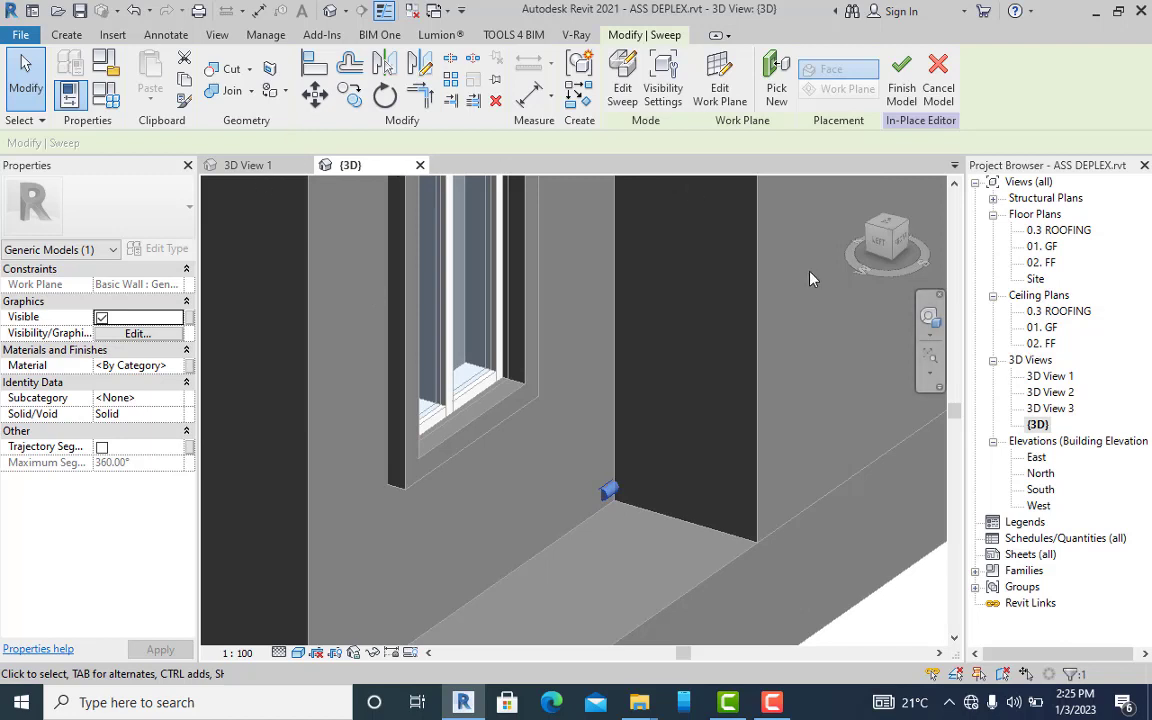
# - Show the building from the front in wireframe display so the whole pipe can be seen through the walls
pyautogui.click(901, 247)
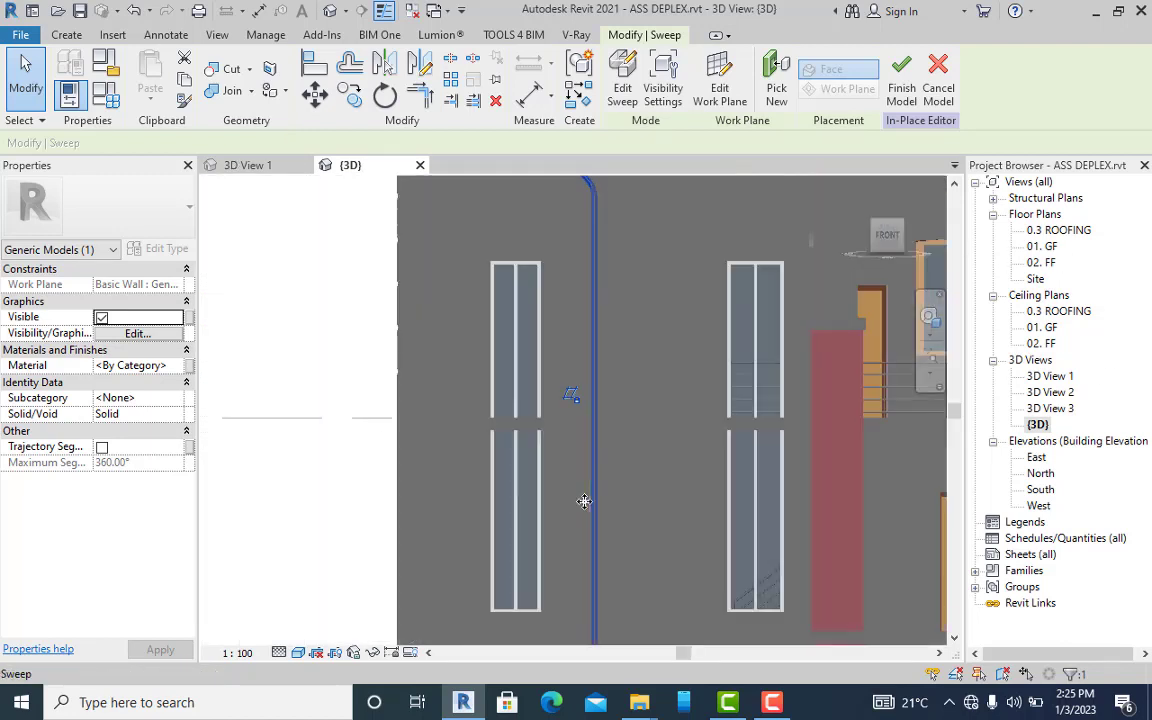
pyautogui.scroll(-2, 585, 470)
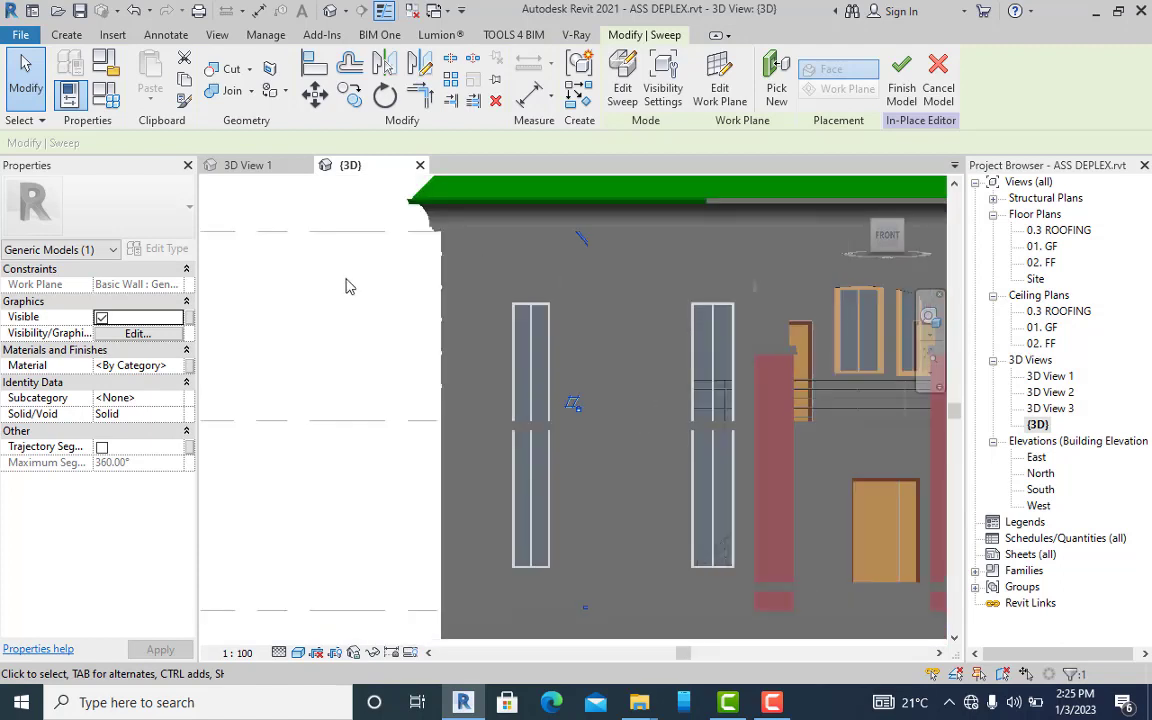
pyautogui.click(299, 652)
pyautogui.click(279, 652)
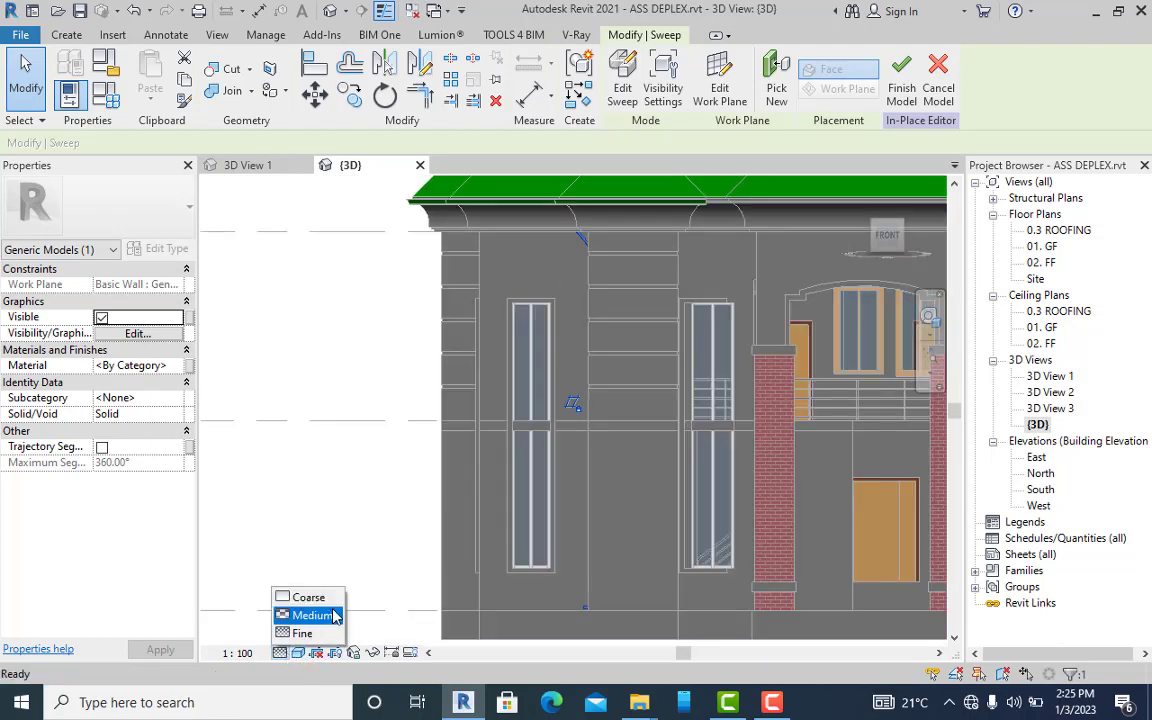
pyautogui.click(298, 652)
pyautogui.click(340, 558)
pyautogui.scroll(4, 587, 368)
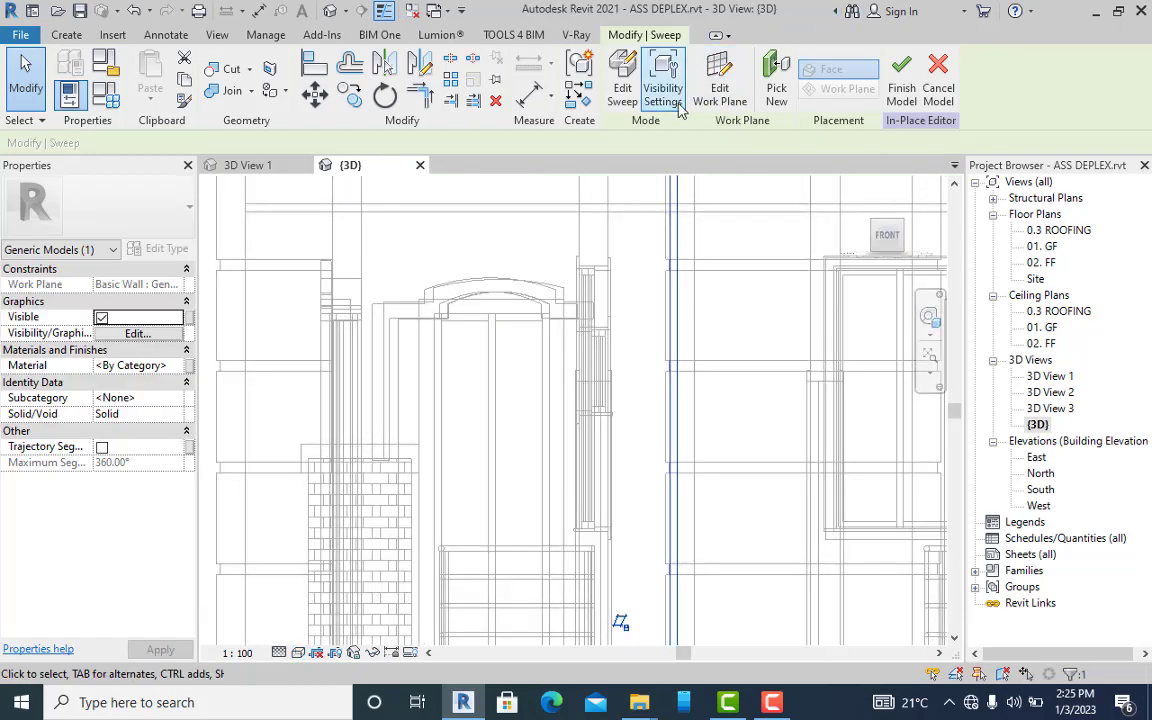
# - Reopen the pipe sweep's path sketch and set the radius of the bend at the foot of the path to 90 mm
pyautogui.click(622, 90)
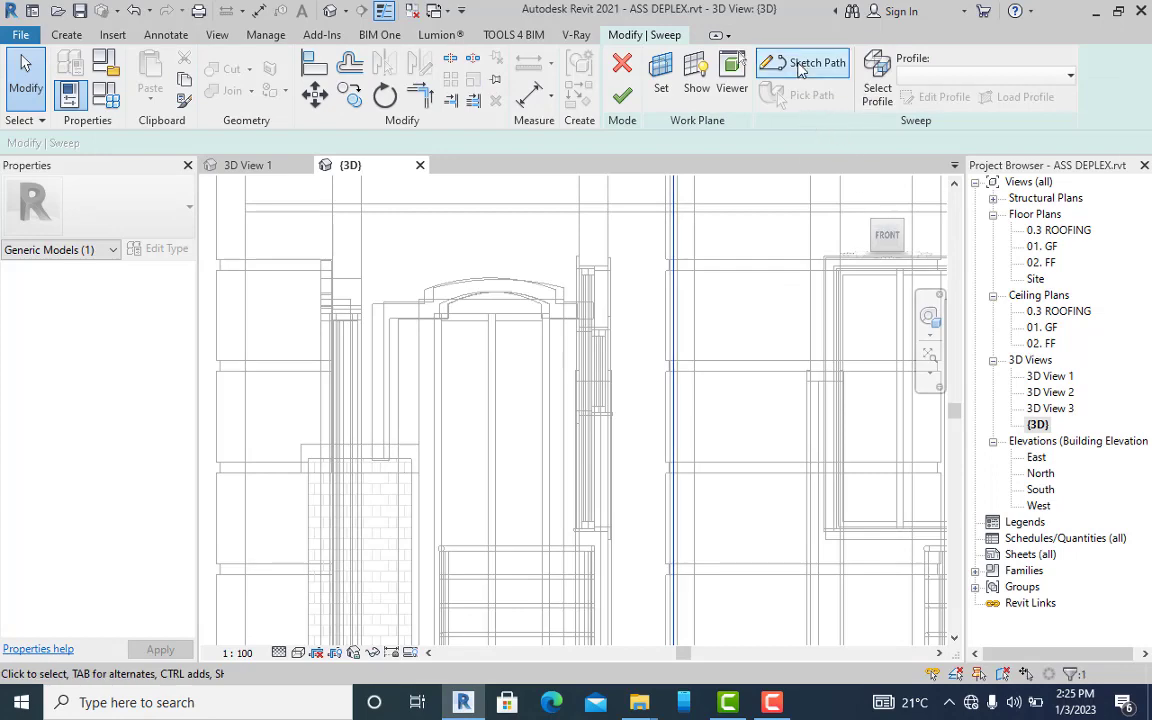
pyautogui.click(800, 66)
pyautogui.scroll(-3, 665, 545)
pyautogui.scroll(4, 668, 560)
pyautogui.scroll(-2, 670, 530)
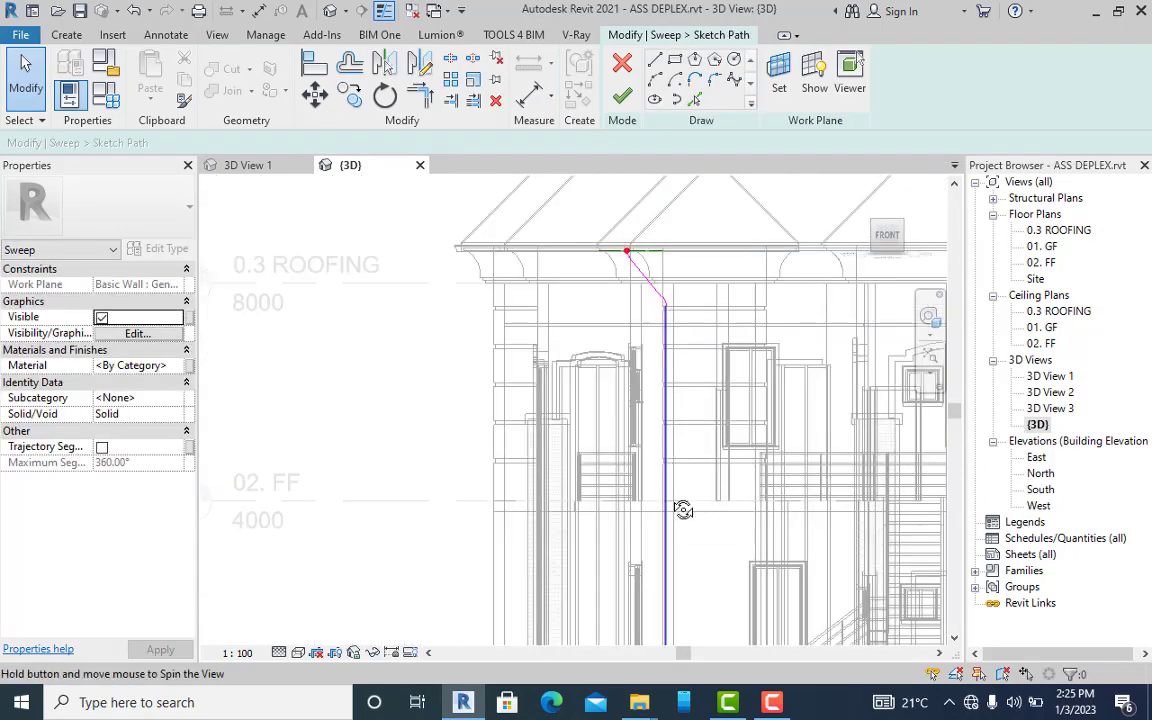
pyautogui.keyDown('shift'); pyautogui.moveTo(681, 504); pyautogui.dragTo(655, 513, button='middle'); pyautogui.keyUp('shift')
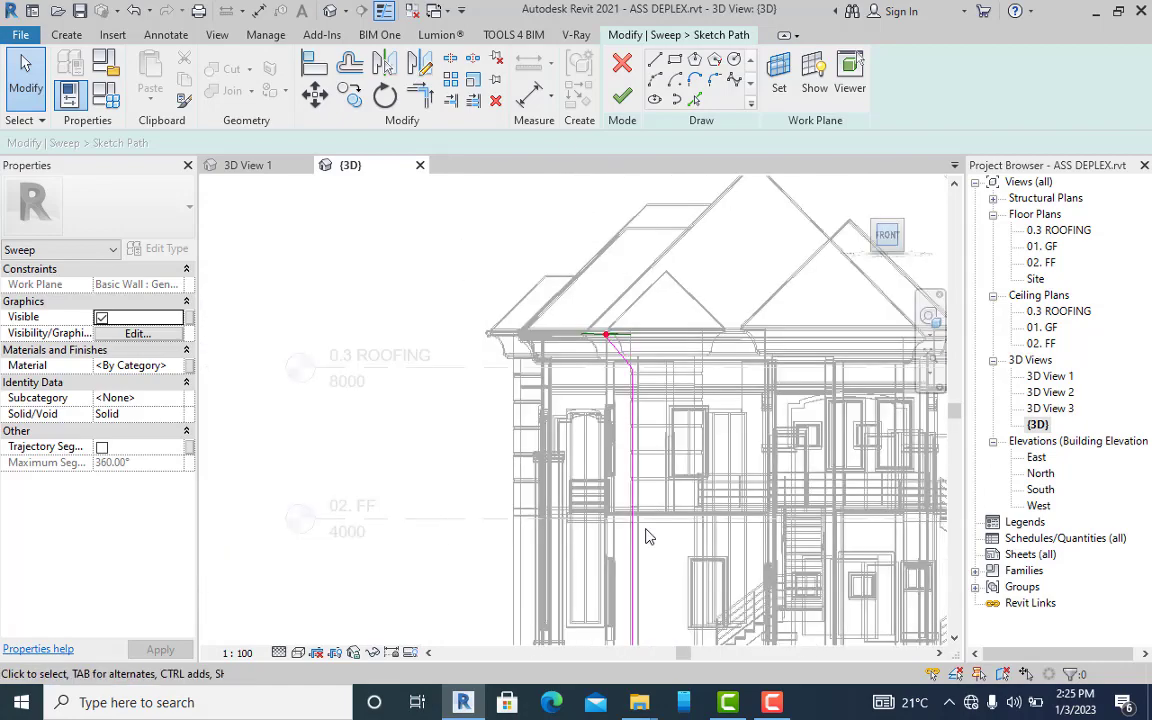
pyautogui.scroll(-5, 645, 570)
pyautogui.scroll(7, 474, 637)
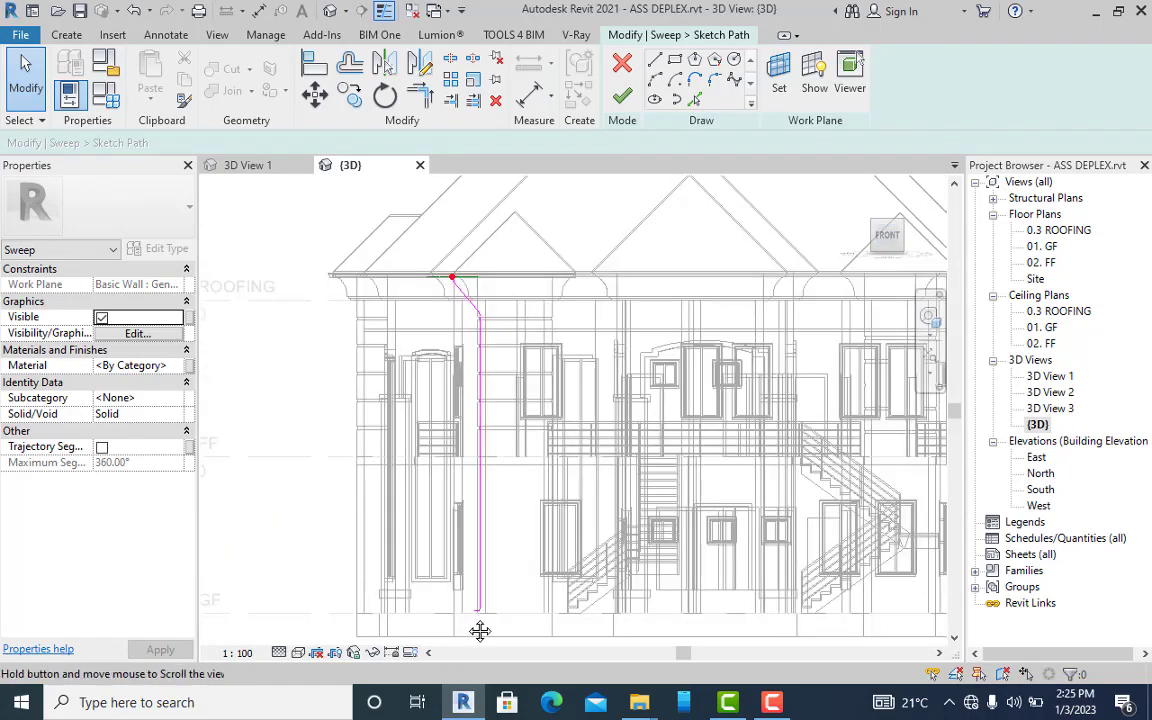
pyautogui.scroll(6, 474, 637)
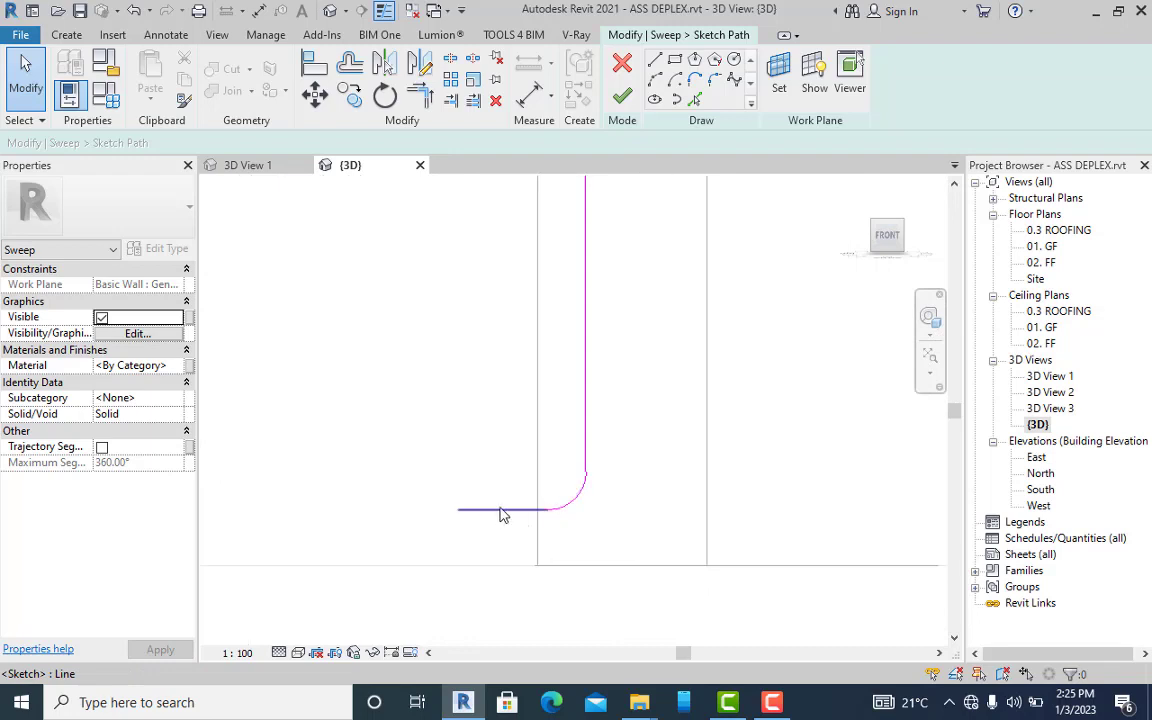
pyautogui.click(573, 508)
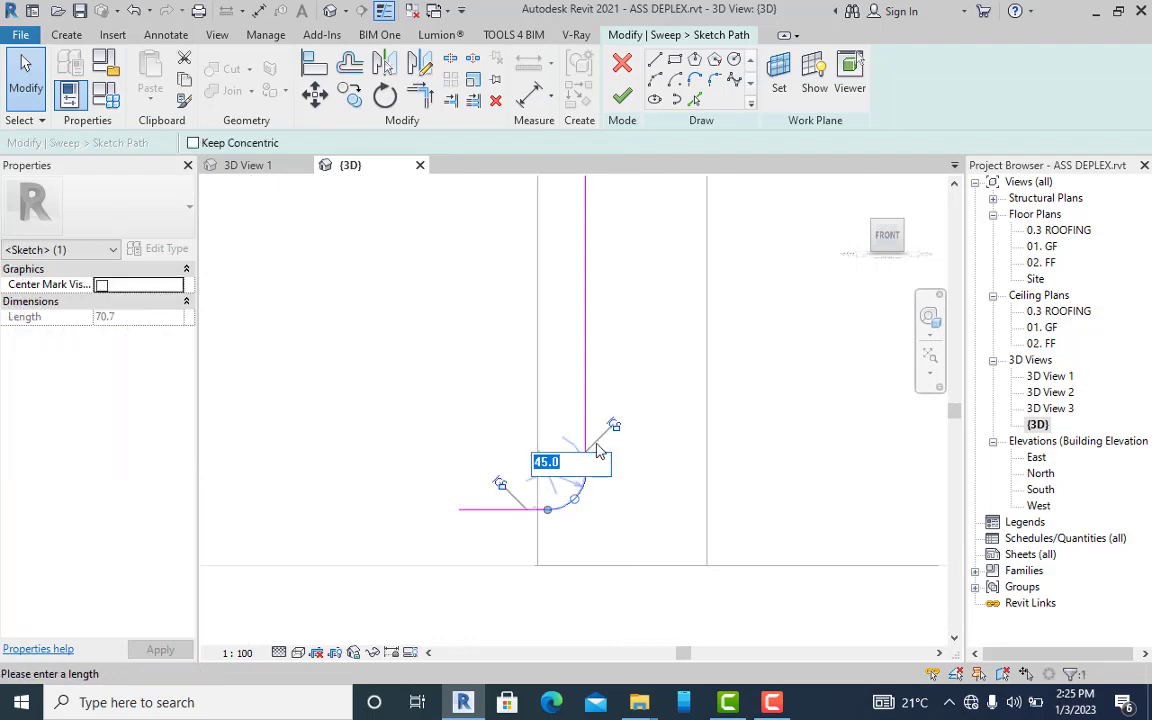
pyautogui.press('Return')
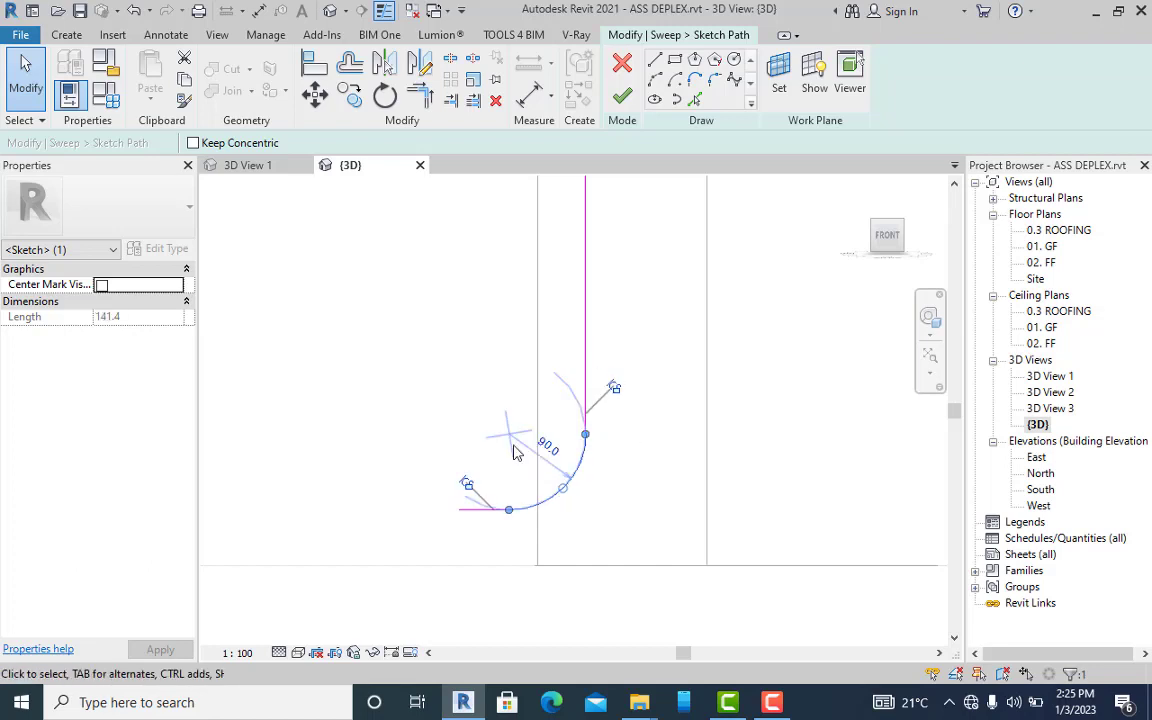
# - Stretch the horizontal outlet line at the foot of the path away from the bend to about 255 mm long
pyautogui.click(462, 512)
pyautogui.moveTo(460, 512); pyautogui.dragTo(322, 510)
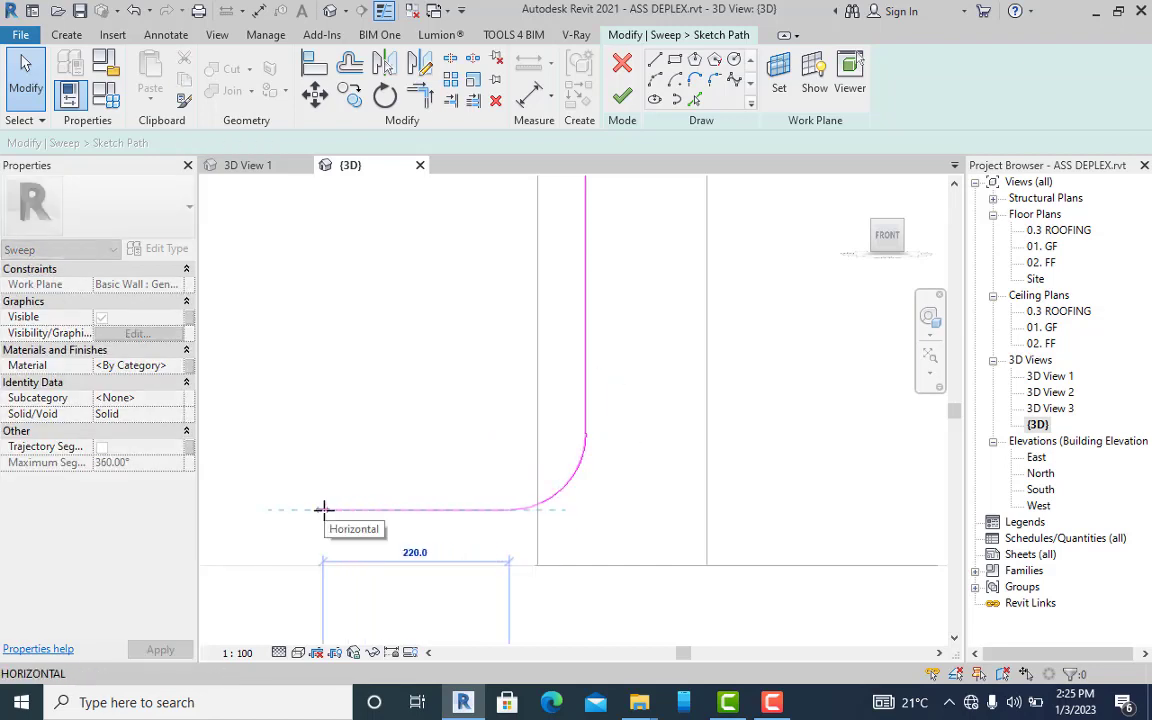
pyautogui.scroll(-5, 331, 510)
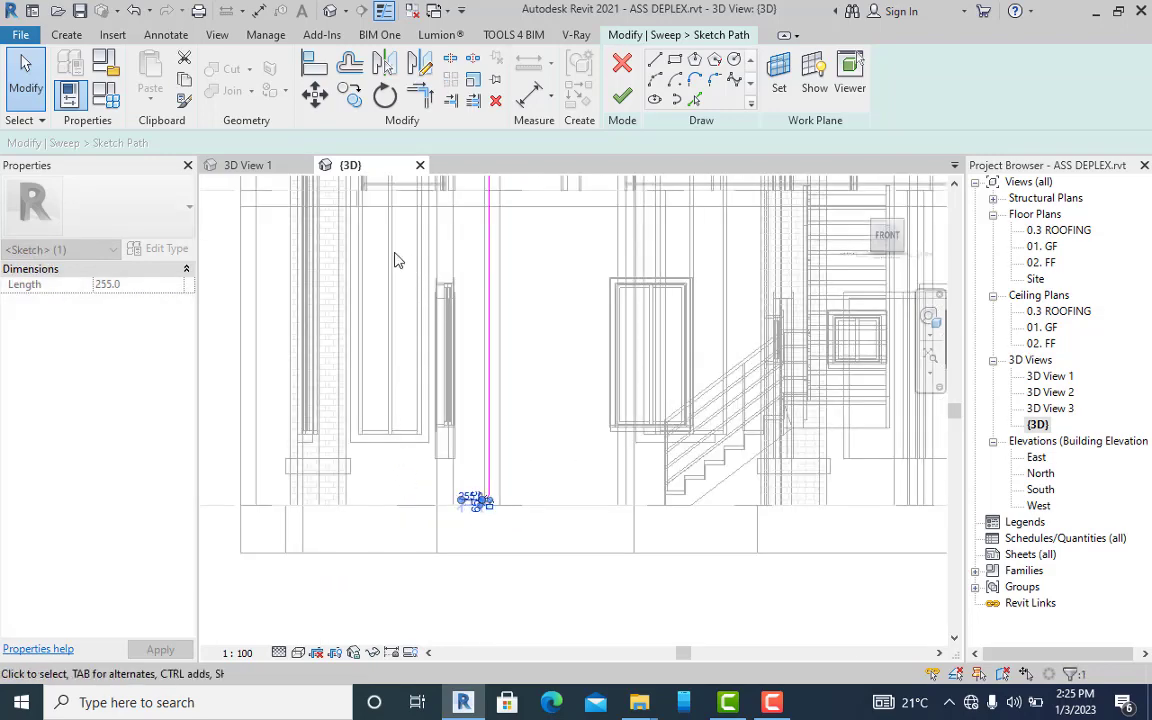
pyautogui.scroll(3, 496, 532)
pyautogui.scroll(-5, 509, 442)
pyautogui.scroll(6, 527, 548)
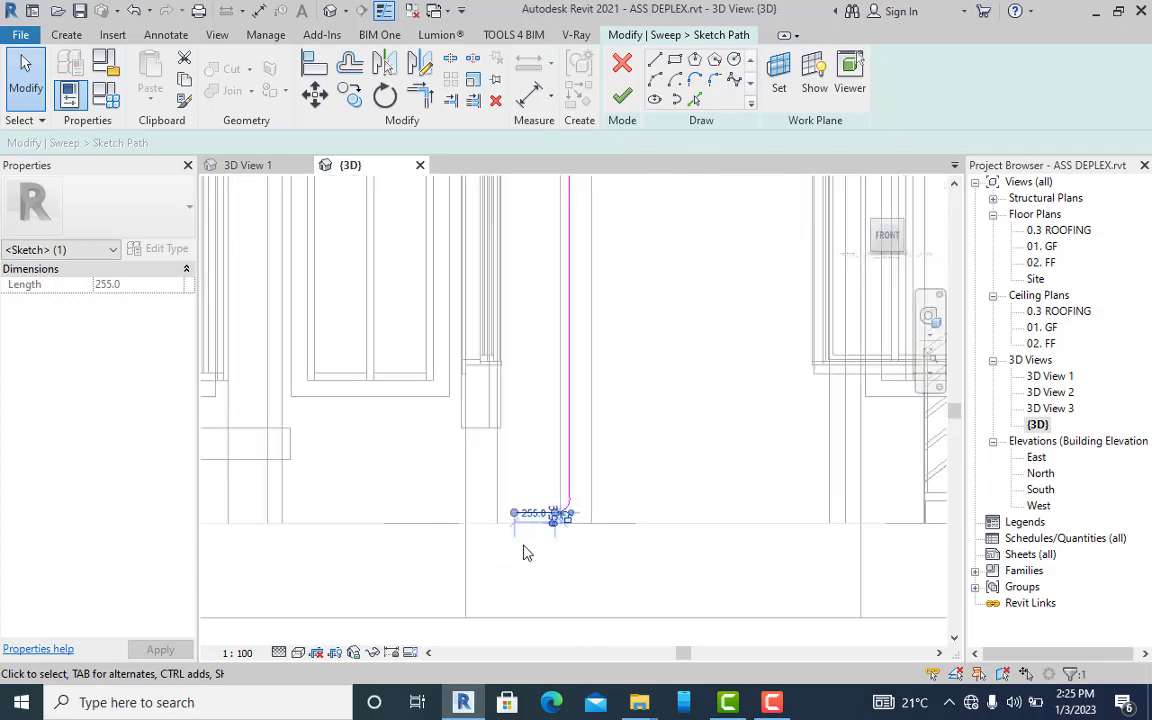
# - Set the radius of the bend at the foot of the path to 120 mm
pyautogui.click(560, 517)
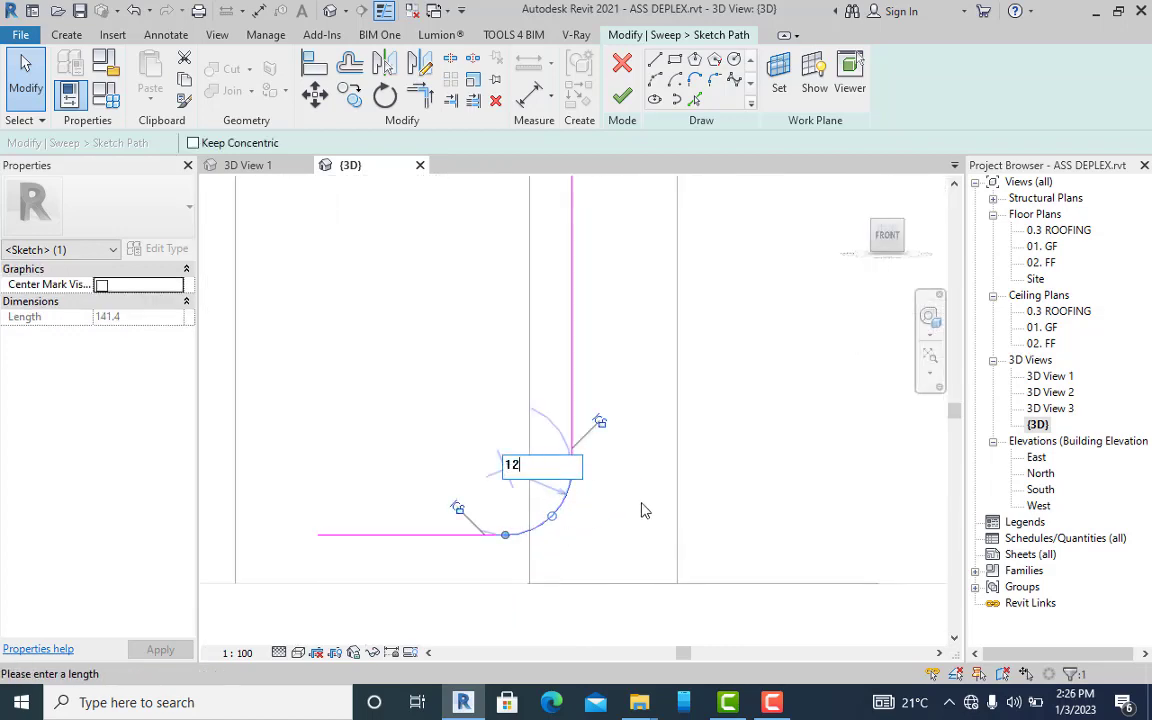
pyautogui.write('0')
pyautogui.press('Return')
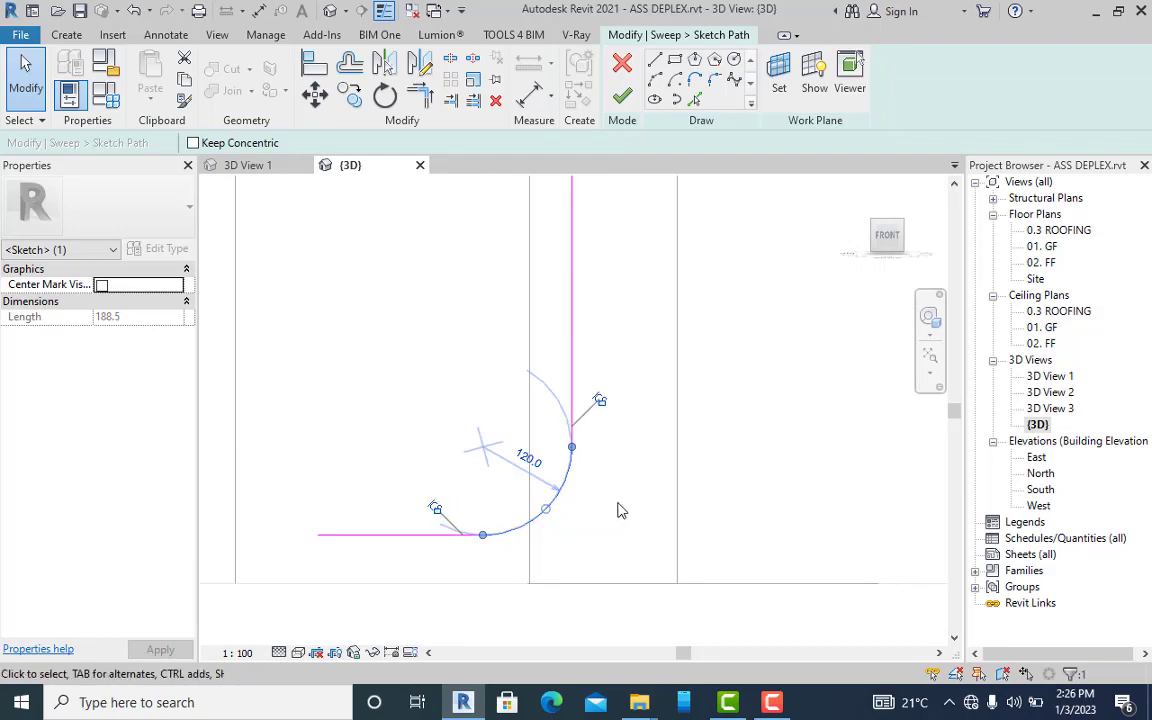
pyautogui.click(621, 510)
# - Check the radius of the path's bend below the roof cornice and finish the path sketch
pyautogui.scroll(-8, 635, 480)
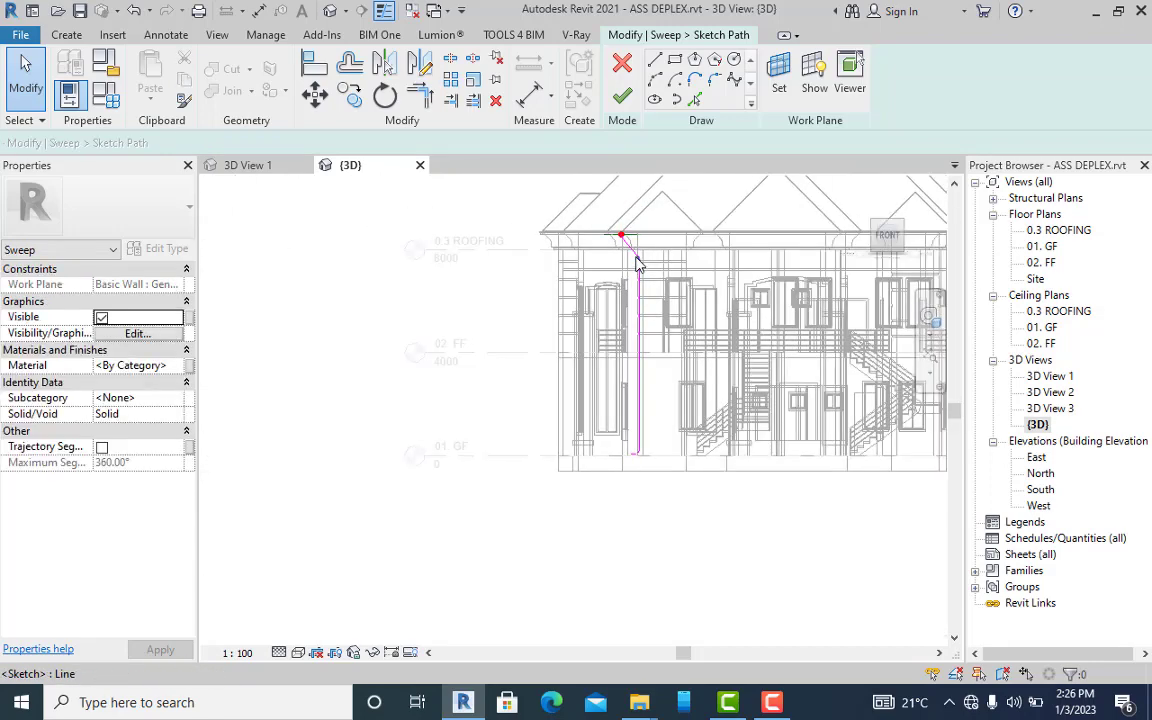
pyautogui.scroll(6, 638, 265)
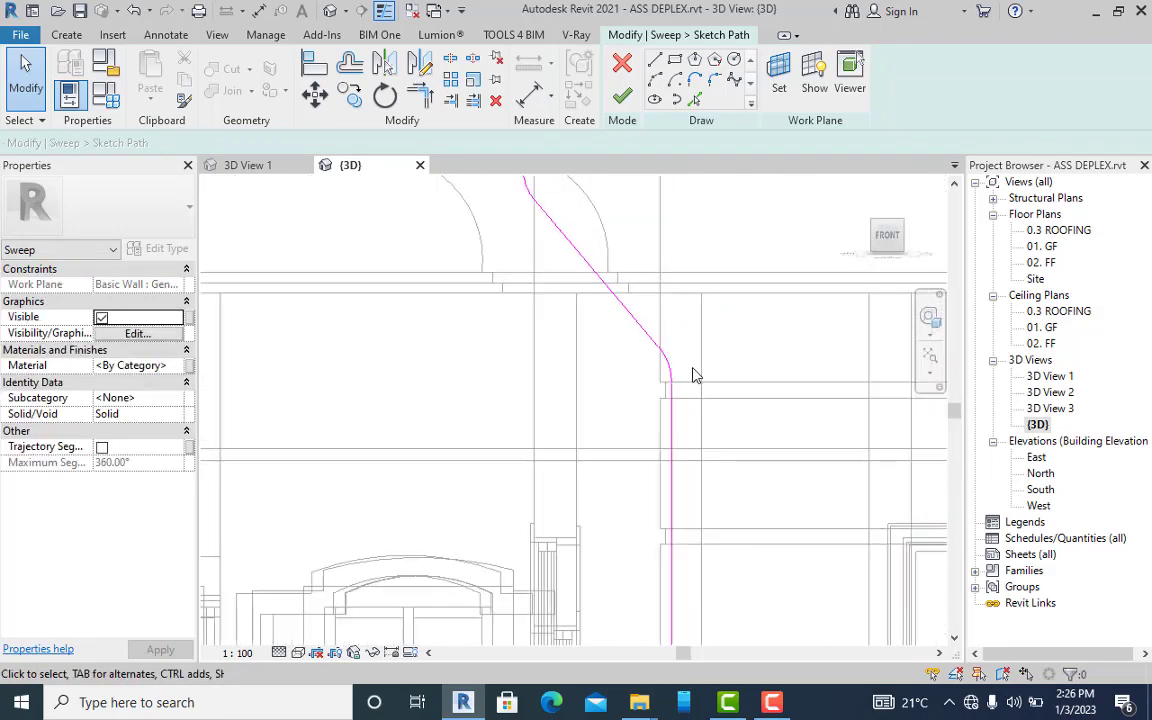
pyautogui.click(668, 368)
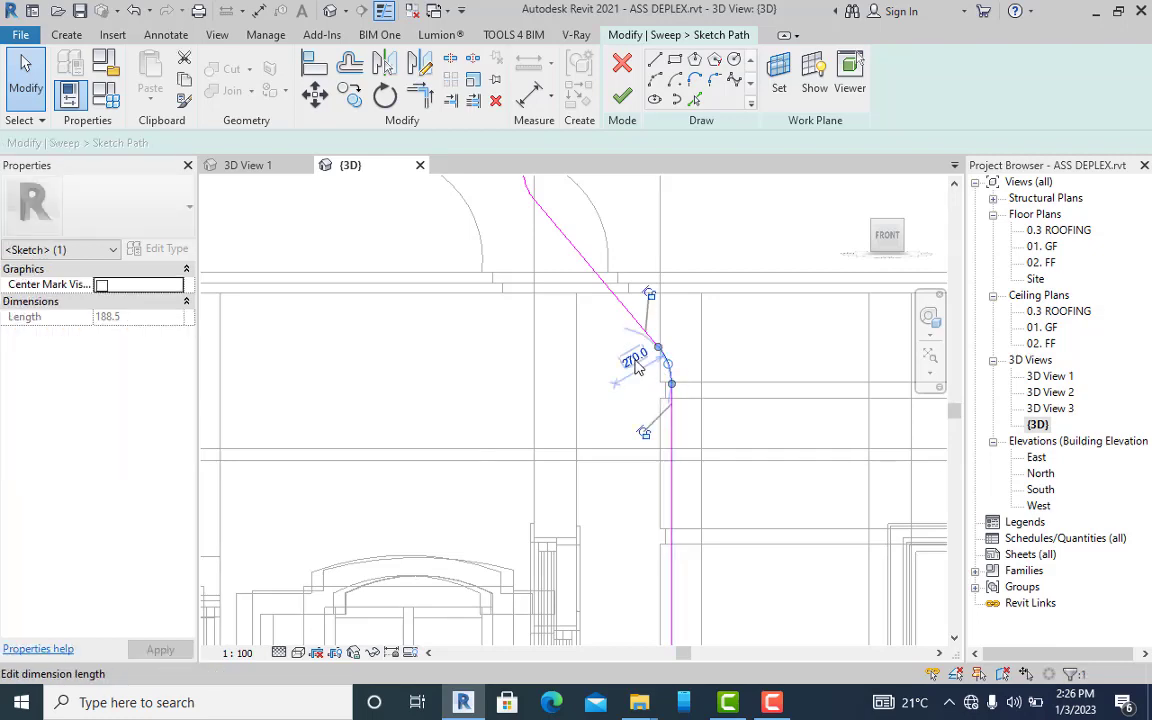
pyautogui.click(432, 352)
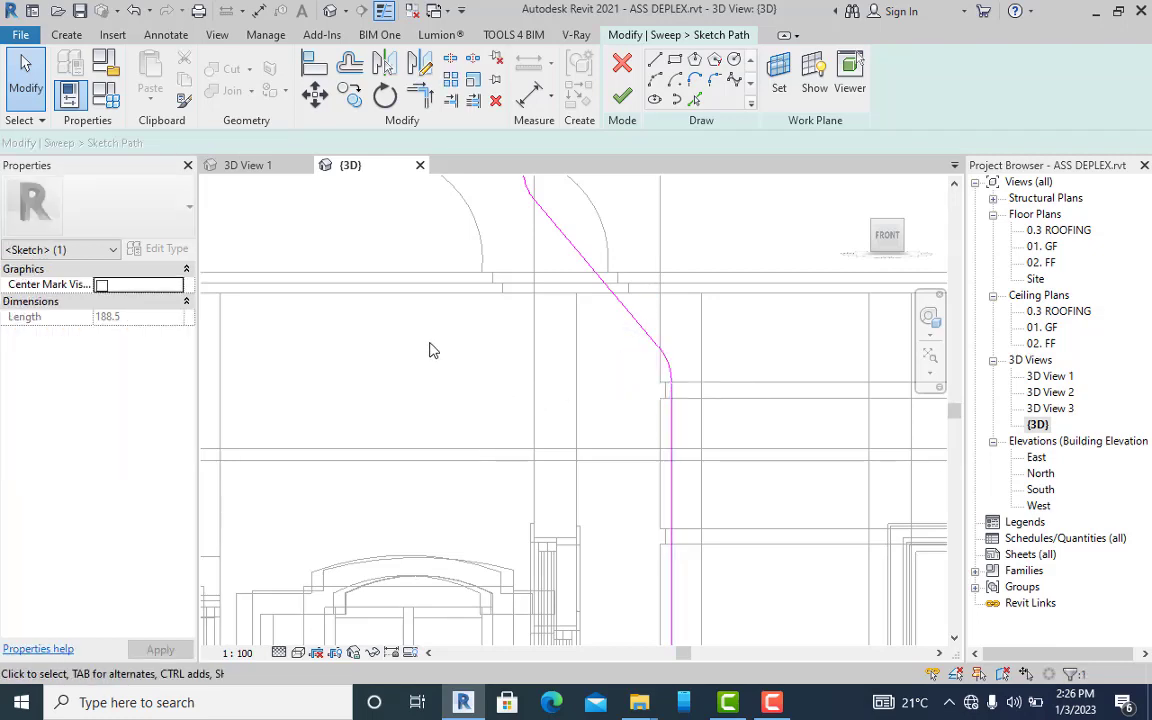
pyautogui.scroll(-5, 442, 342)
pyautogui.moveTo(443, 315); pyautogui.dragTo(670, 210, button='middle')
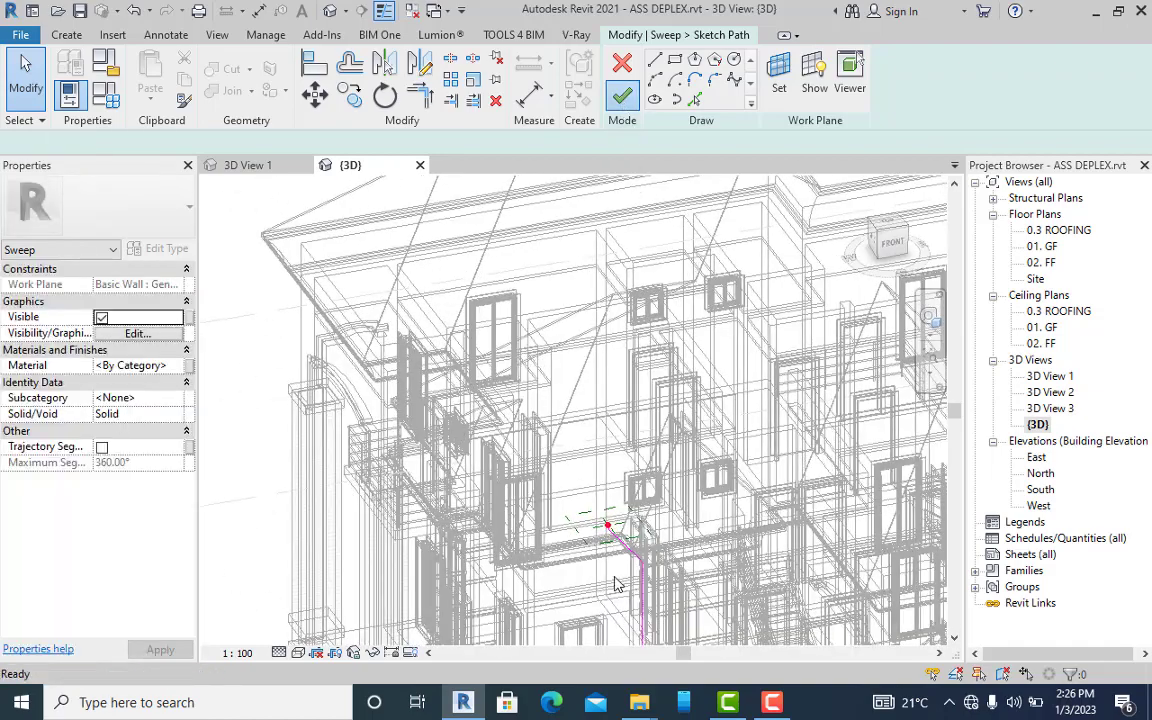
pyautogui.click(622, 95)
# - Set the sweep profile circle's radius to 50 mm and generate the sweep along the edited path
pyautogui.scroll(5, 641, 471)
pyautogui.scroll(5, 545, 400)
pyautogui.click(490, 330)
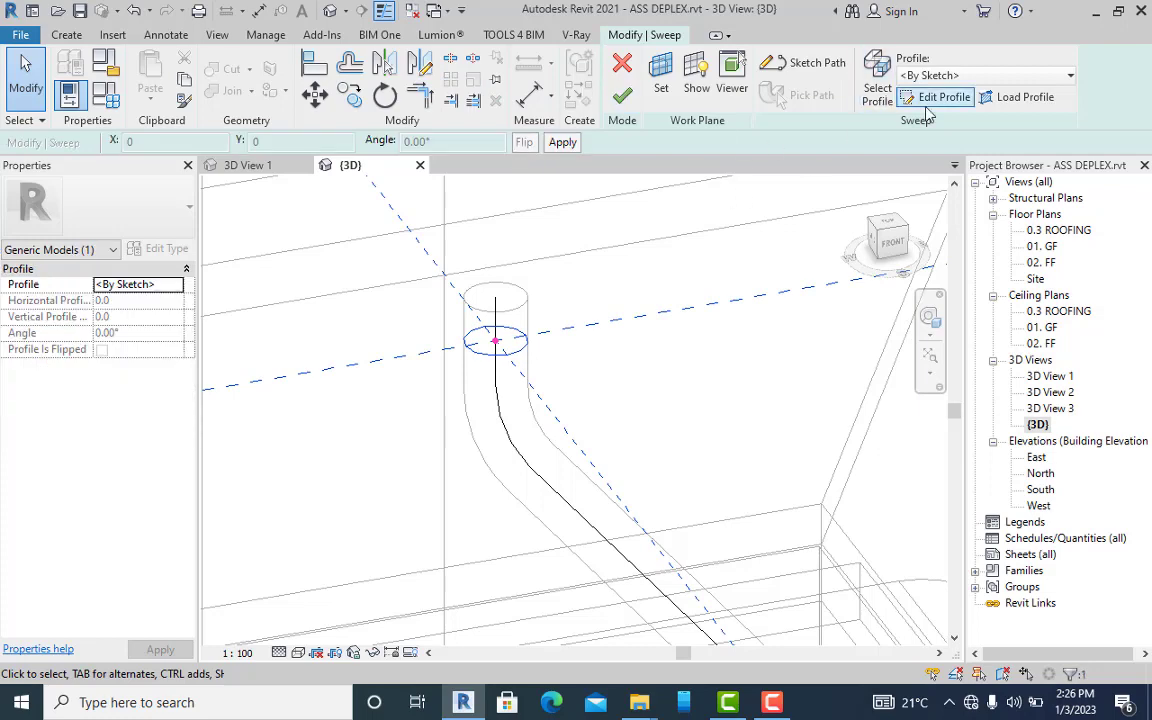
pyautogui.click(940, 98)
pyautogui.click(500, 350)
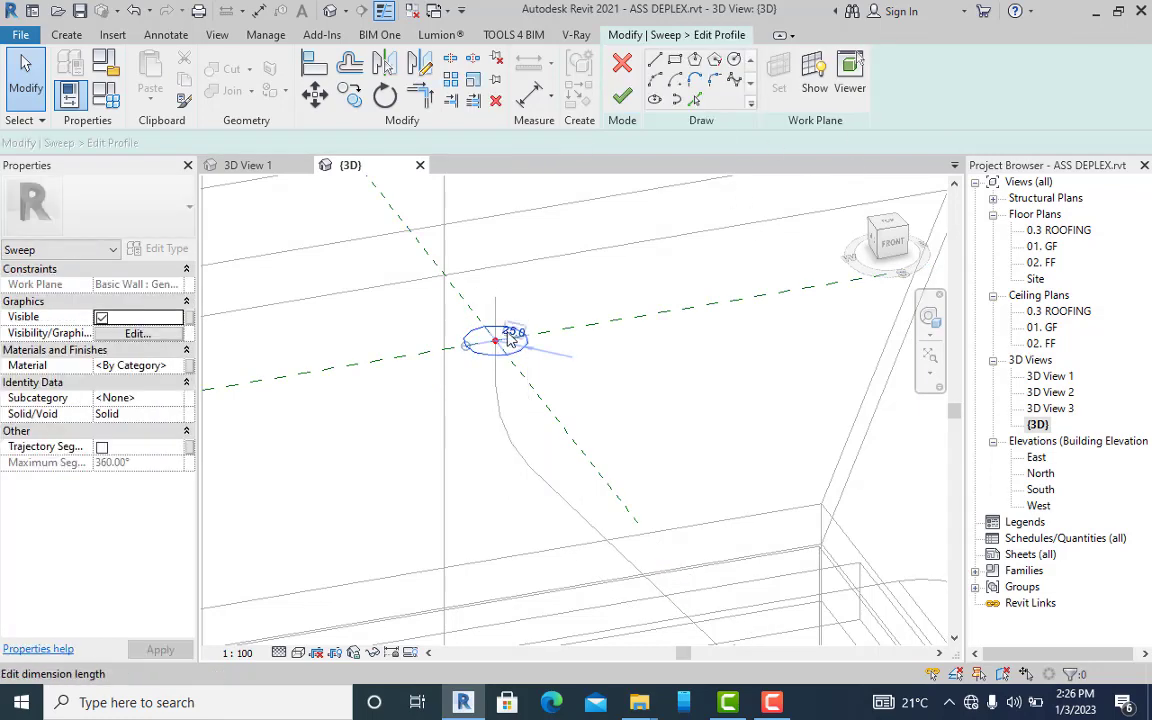
pyautogui.click(489, 326)
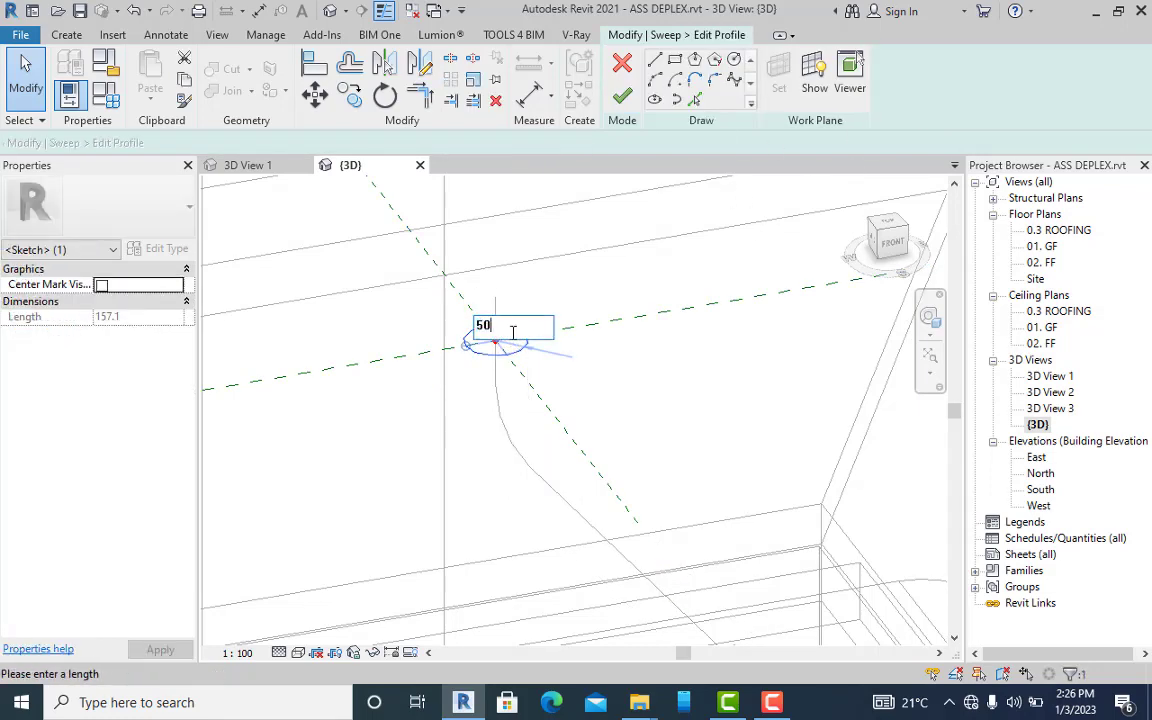
pyautogui.write('50')
pyautogui.press('Return')
pyautogui.click(622, 95)
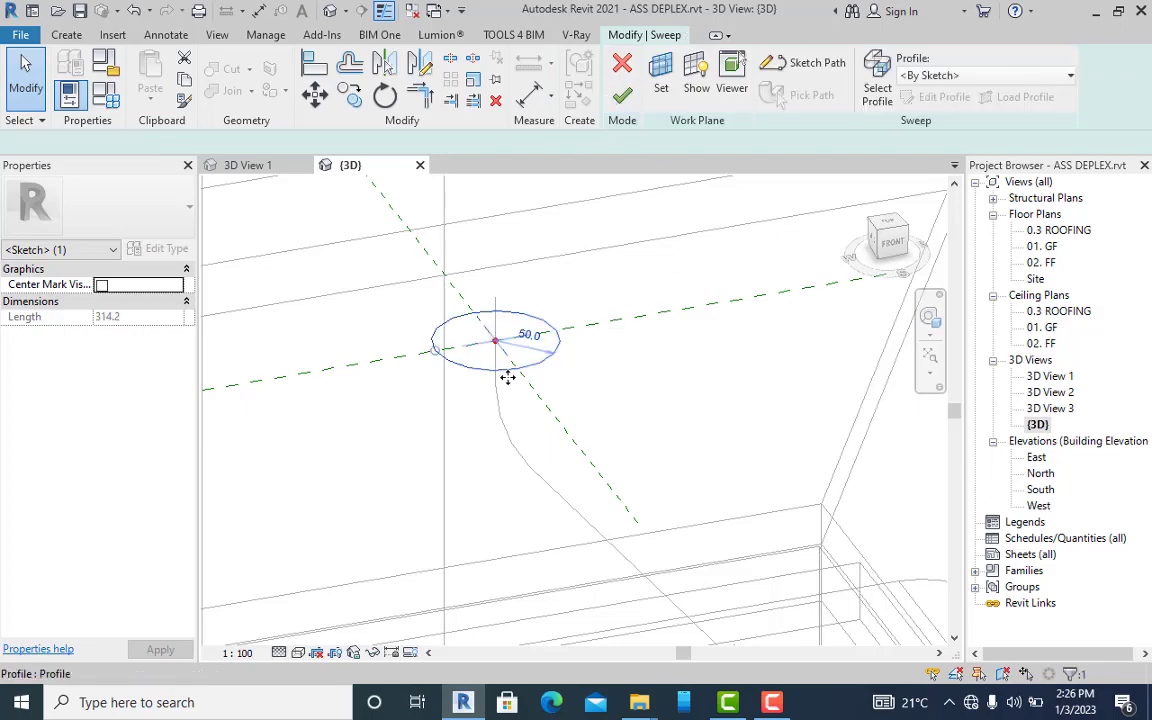
pyautogui.click(622, 95)
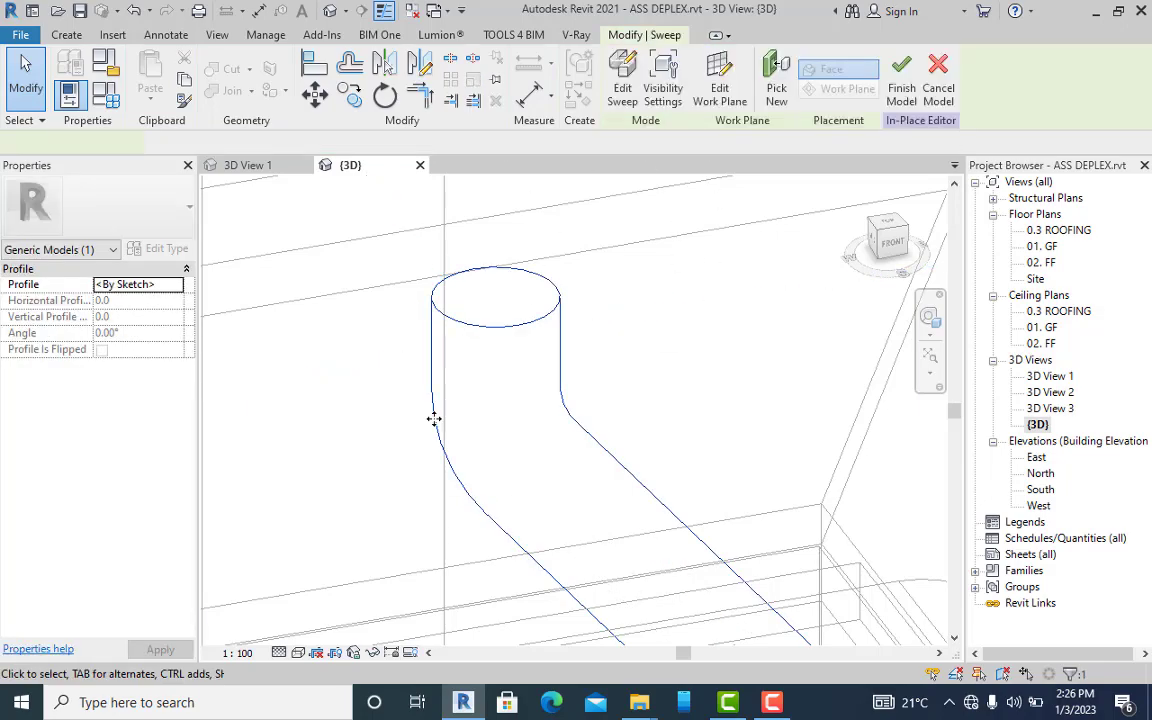
pyautogui.scroll(-6, 578, 545)
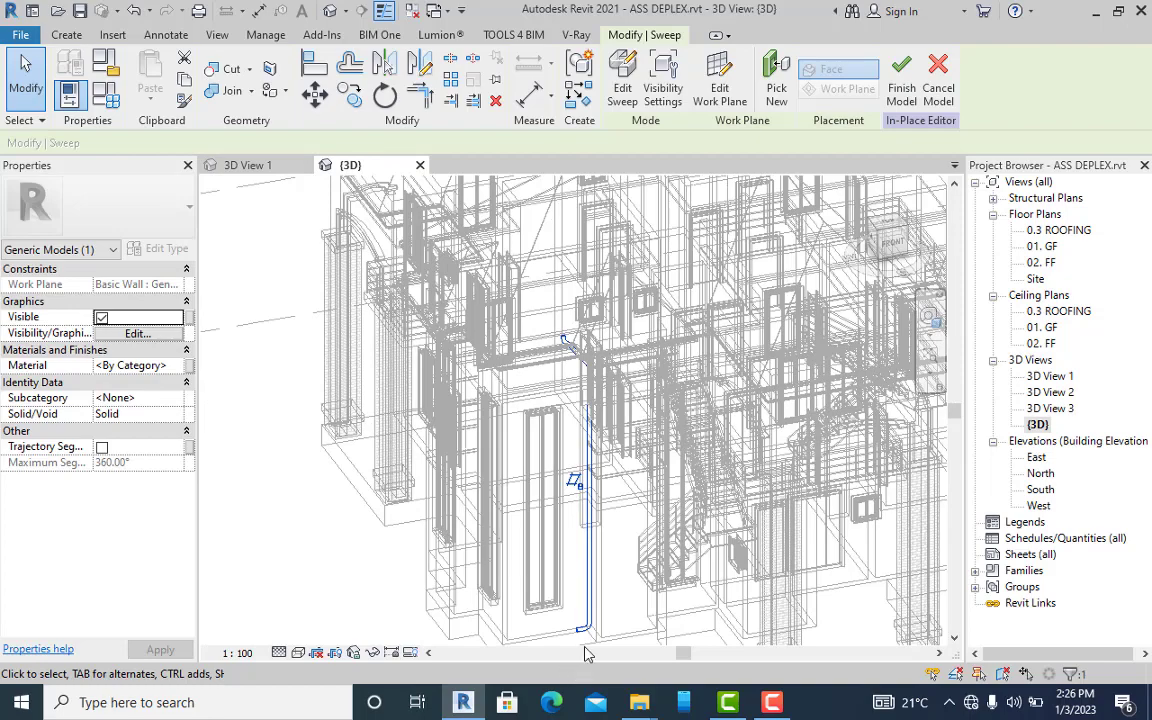
# - Examine the generated pipe sweep from its foot up to its open upper end
pyautogui.scroll(6, 576, 560)
pyautogui.scroll(-2, 568, 604)
pyautogui.scroll(3, 581, 507)
pyautogui.scroll(-4, 578, 500)
pyautogui.scroll(-4, 578, 500)
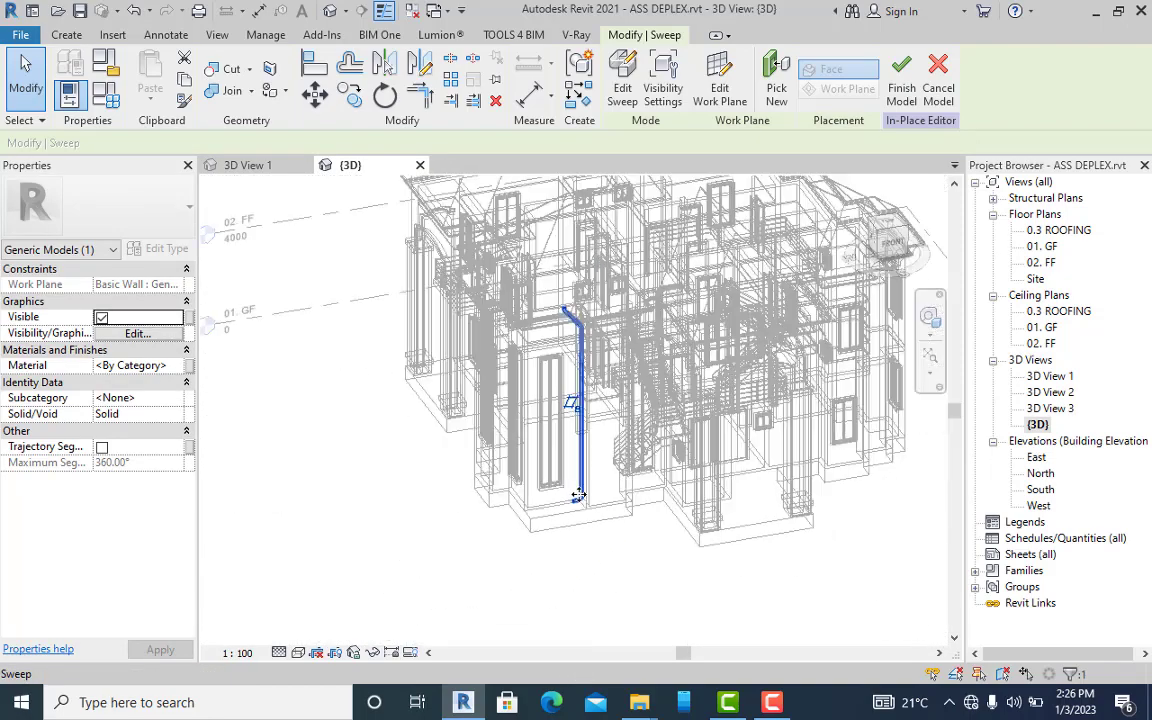
pyautogui.scroll(4, 579, 507)
pyautogui.keyDown('shift'); pyautogui.moveTo(586, 470); pyautogui.dragTo(553, 417, button='middle'); pyautogui.keyUp('shift')
pyautogui.scroll(4, 616, 383)
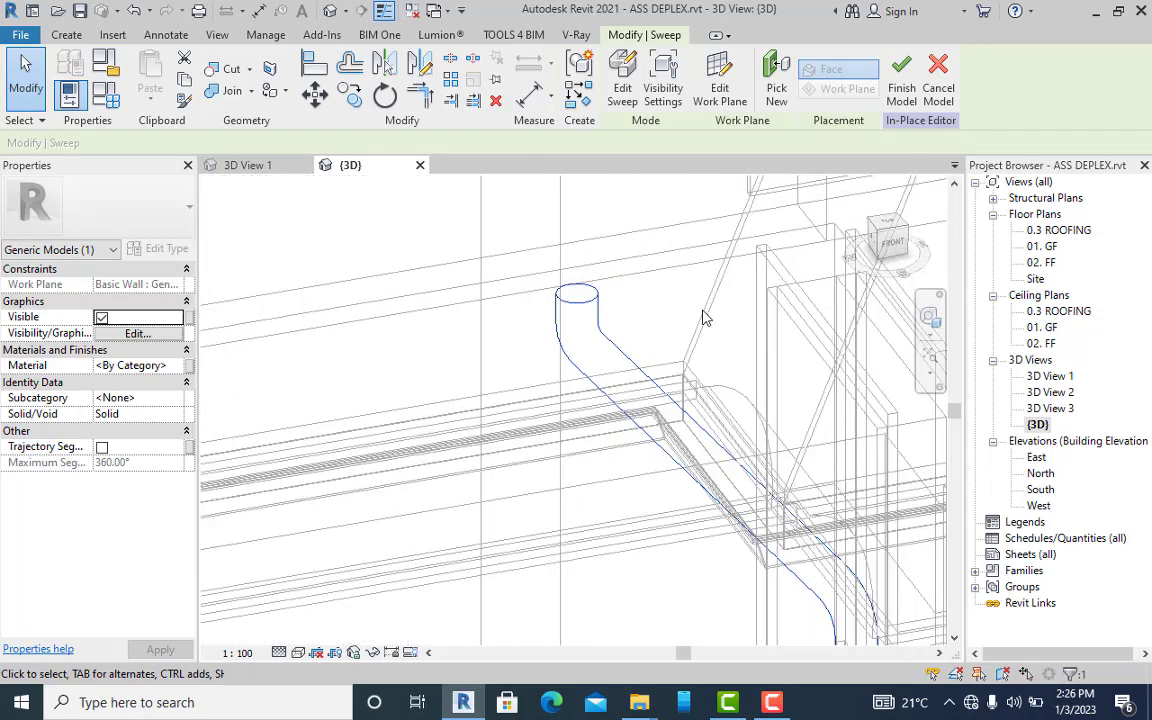
# - Set the sweep profile circle's radius to 75 mm and regenerate the pipe sweep
pyautogui.press('Escape')
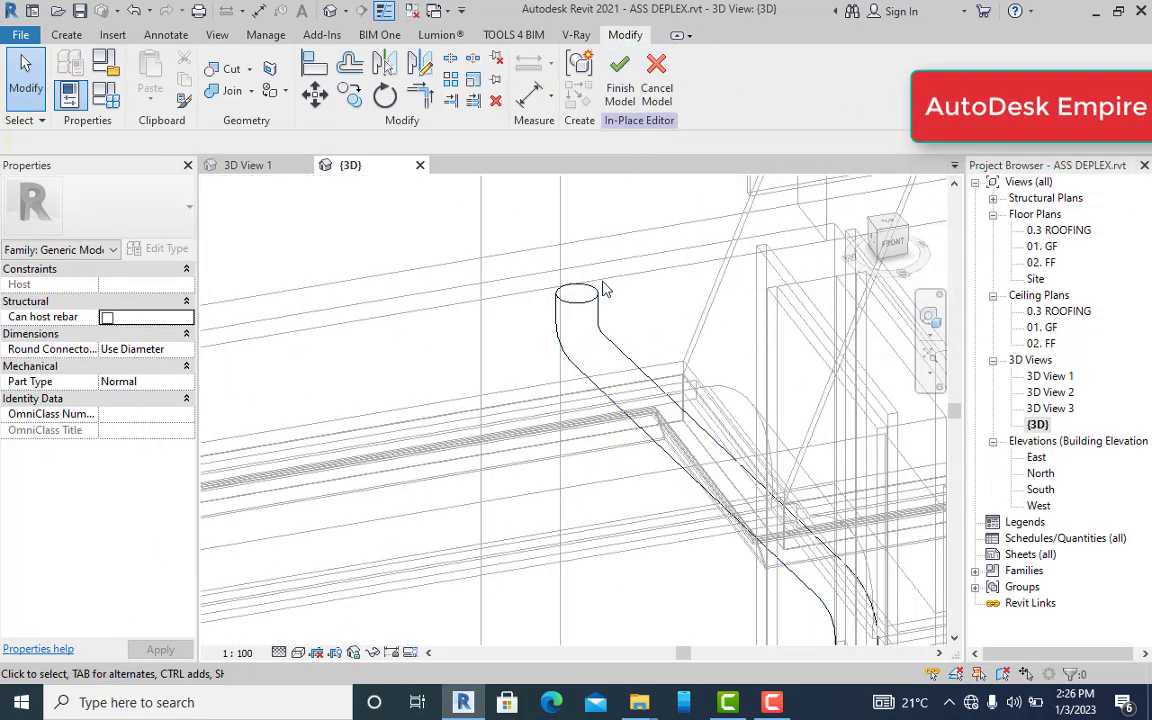
pyautogui.click(601, 311)
pyautogui.click(624, 85)
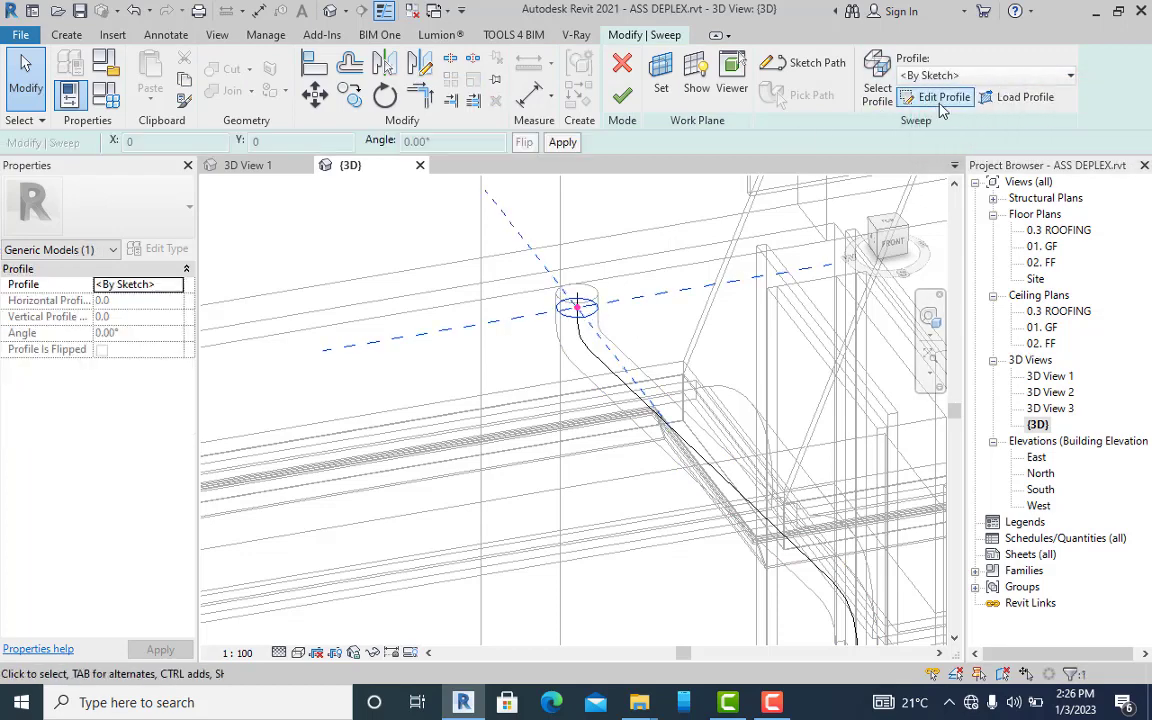
pyautogui.click(595, 306)
pyautogui.click(591, 300)
pyautogui.write('75')
pyautogui.press('Return')
pyautogui.click(622, 95)
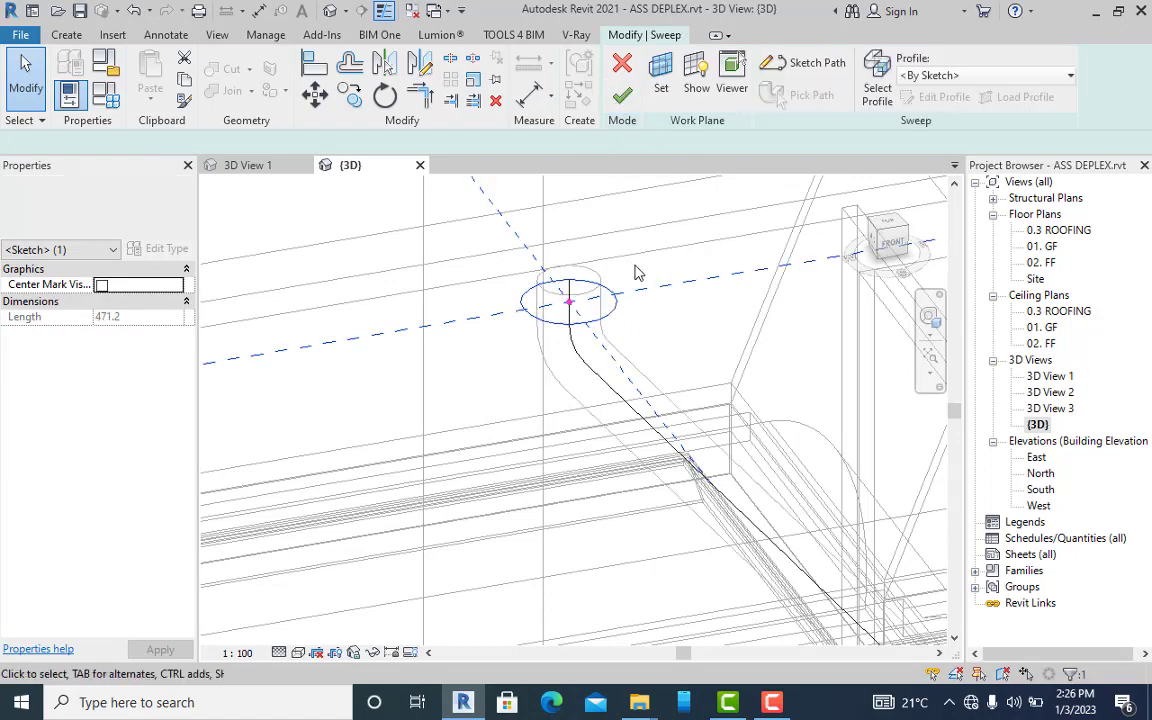
pyautogui.click(620, 97)
# - Inspect the pipe's upper bend, set the sweep profile circle's radius to 100 mm and regenerate the sweep
pyautogui.scroll(-5, 540, 340)
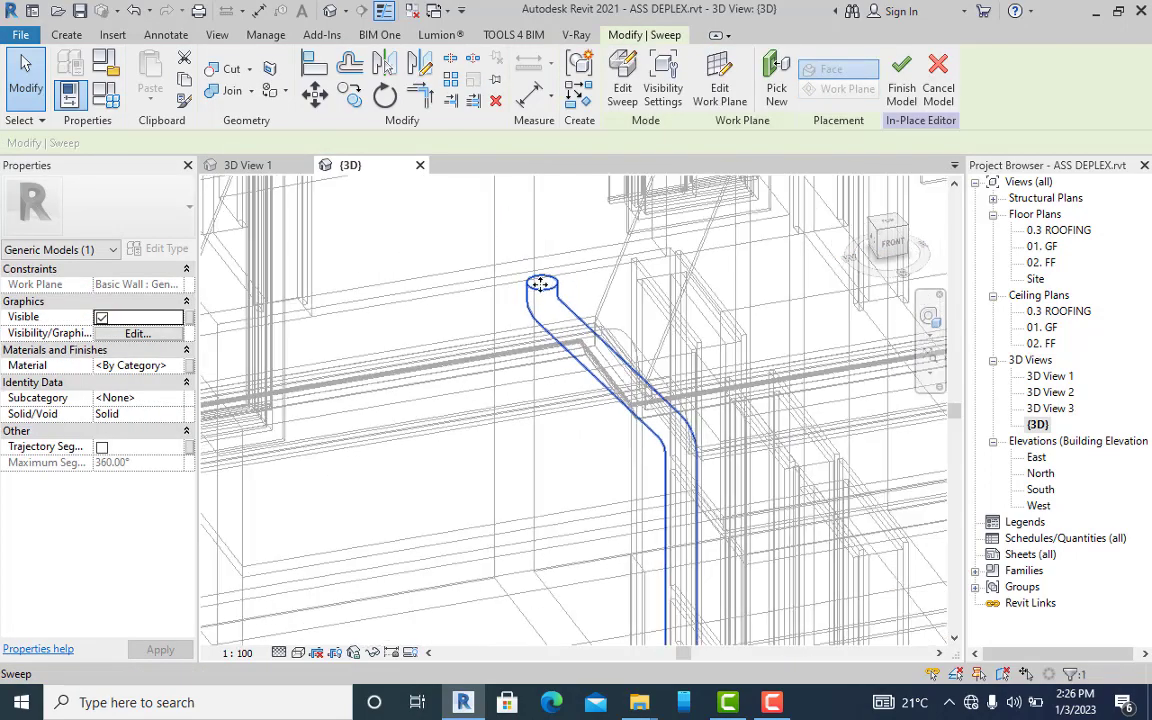
pyautogui.scroll(-3, 546, 376)
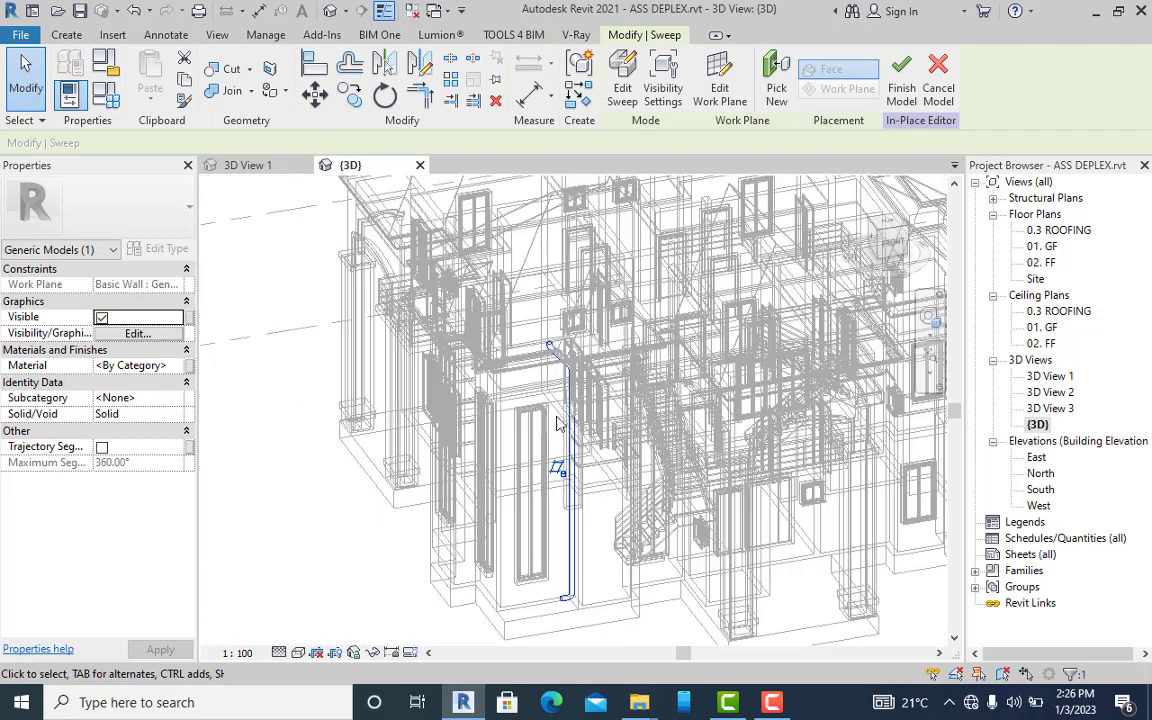
pyautogui.scroll(8, 552, 345)
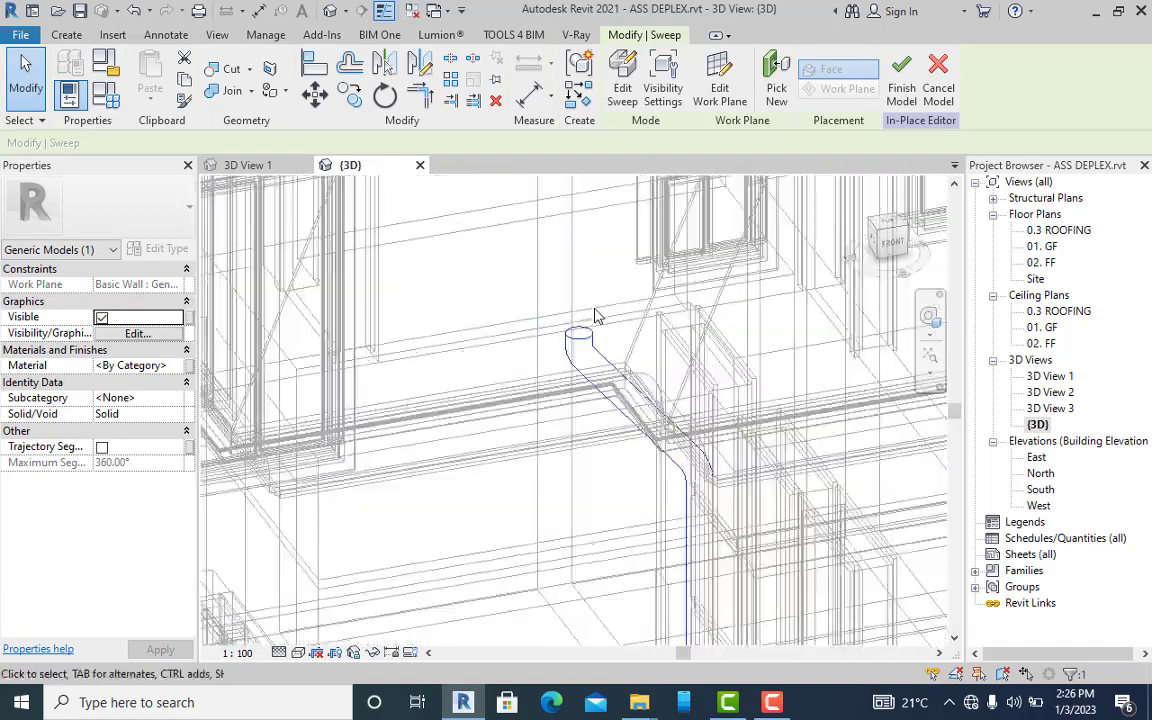
pyautogui.scroll(3, 592, 372)
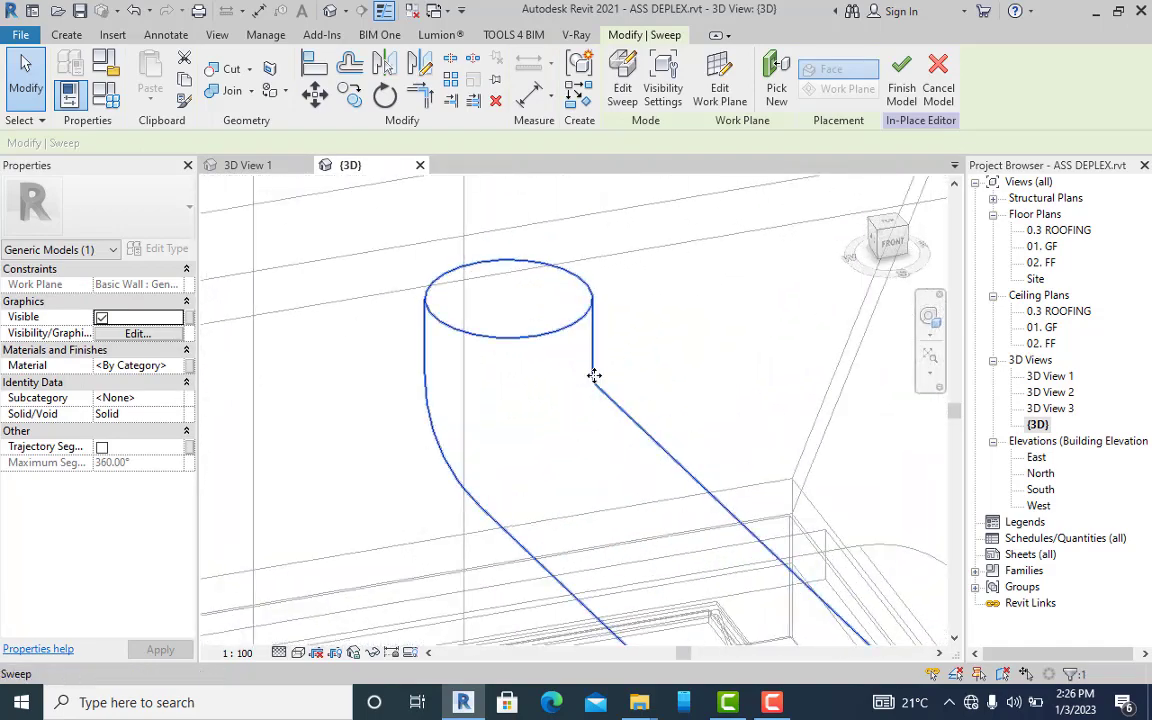
pyautogui.click(623, 90)
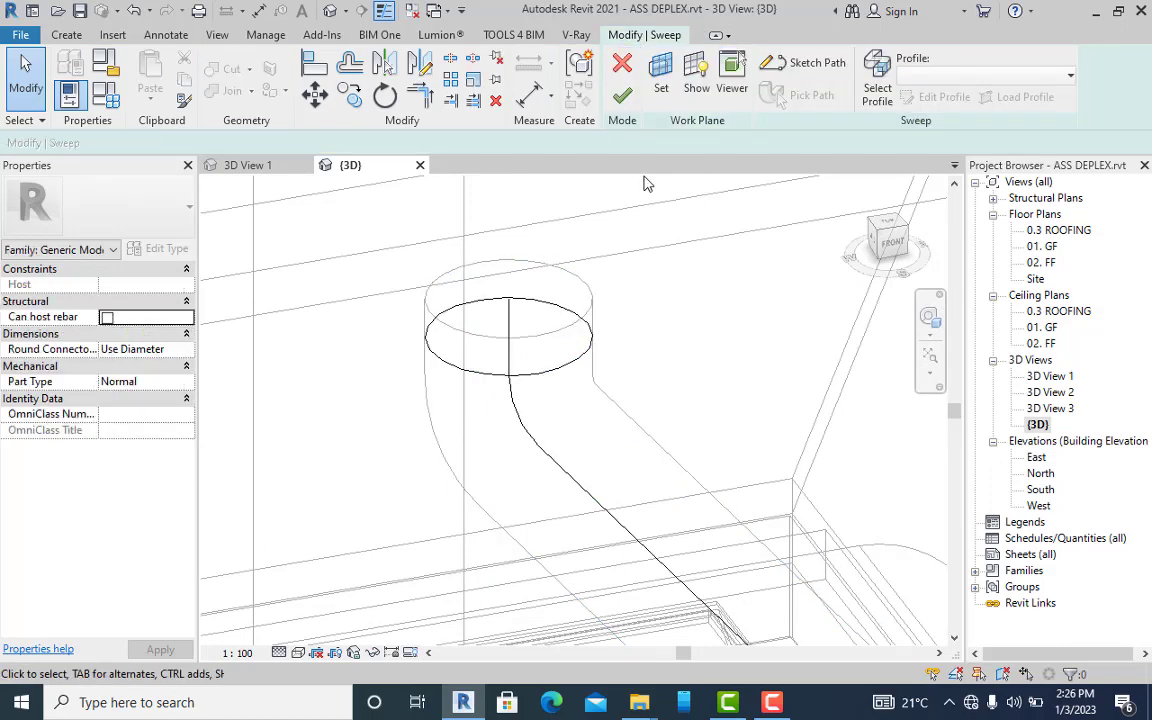
pyautogui.click(528, 385)
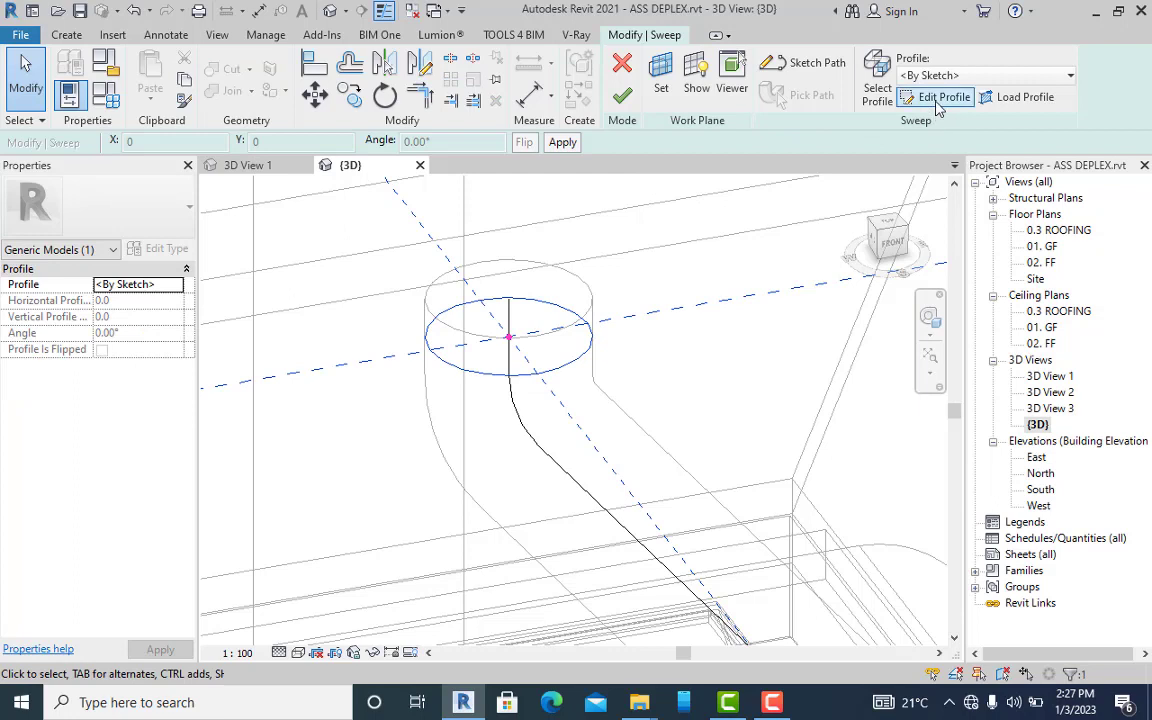
pyautogui.click(558, 339)
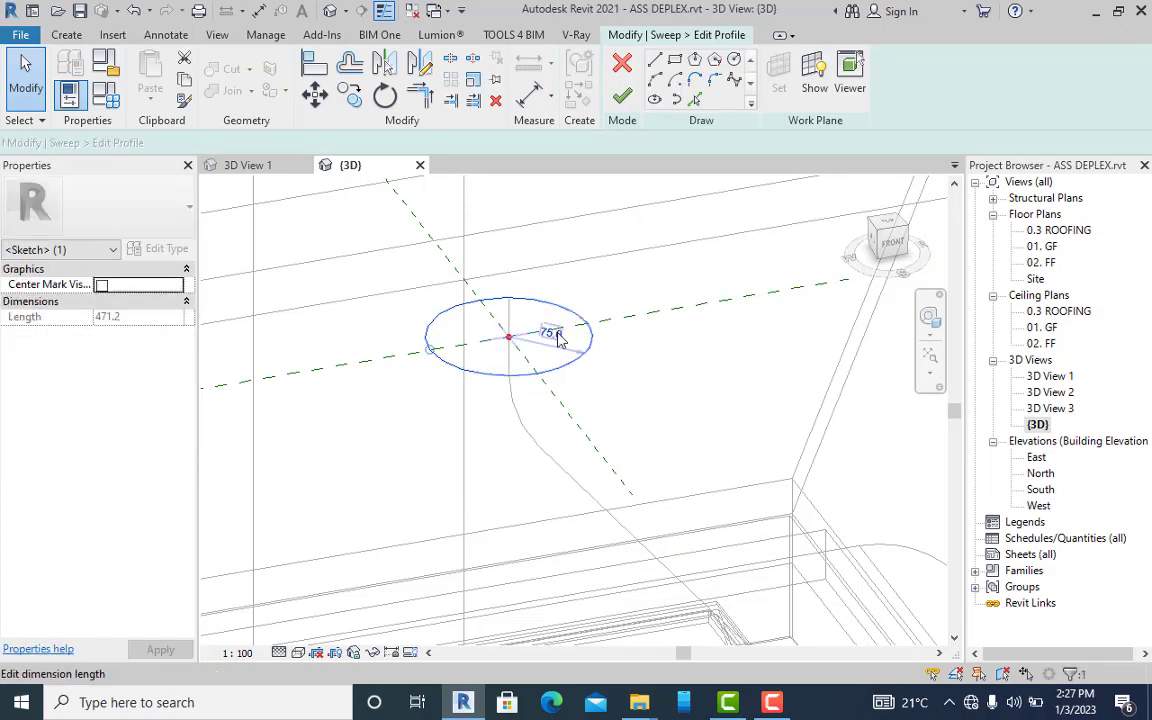
pyautogui.write('100')
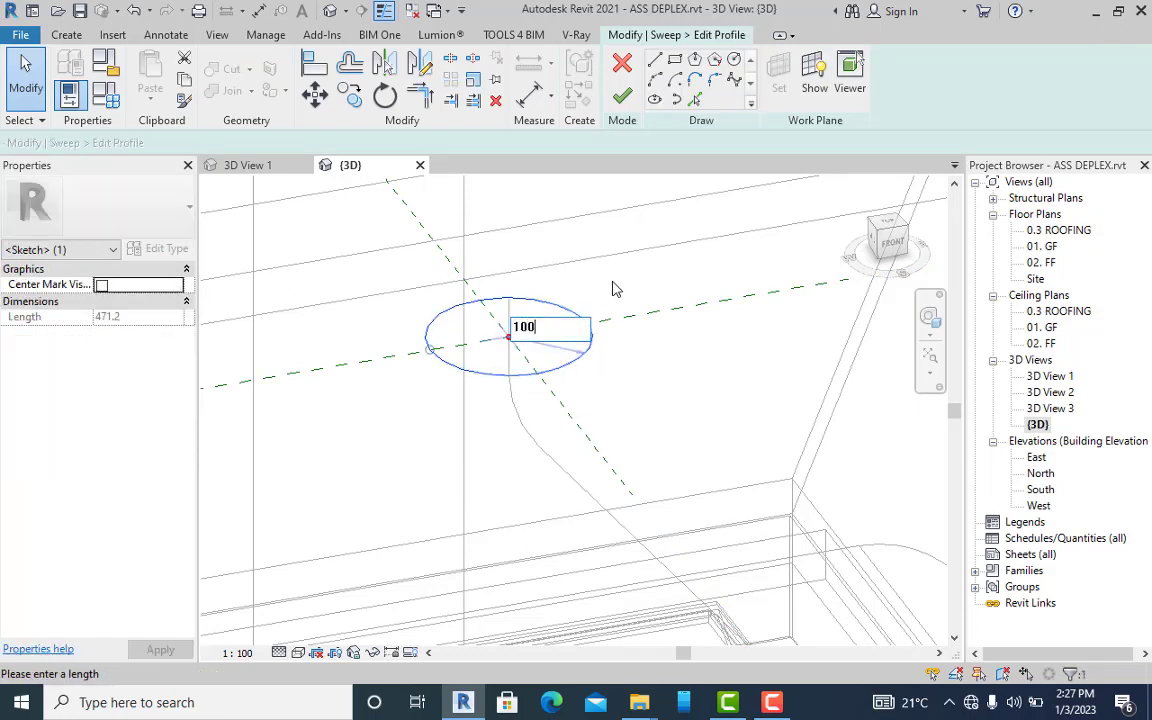
pyautogui.press('Return')
pyautogui.click(622, 92)
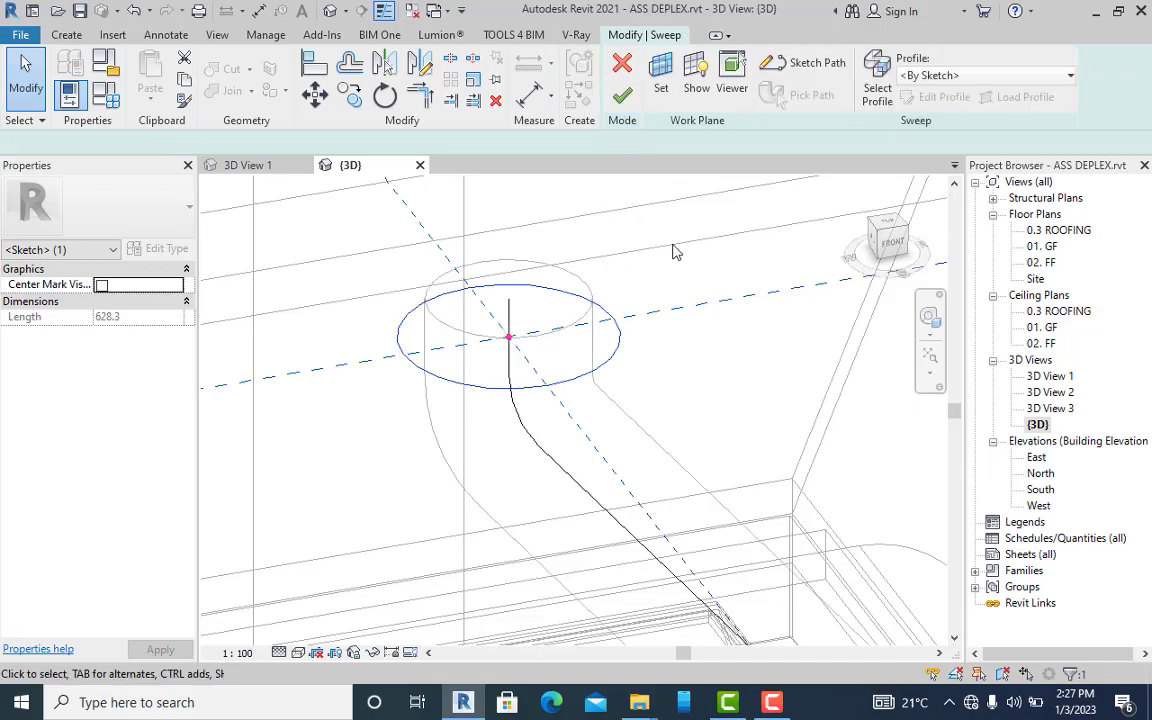
pyautogui.click(612, 78)
# - Examine the widened pipe at its outlet bend on the ground and at its upper end
pyautogui.scroll(-5, 581, 292)
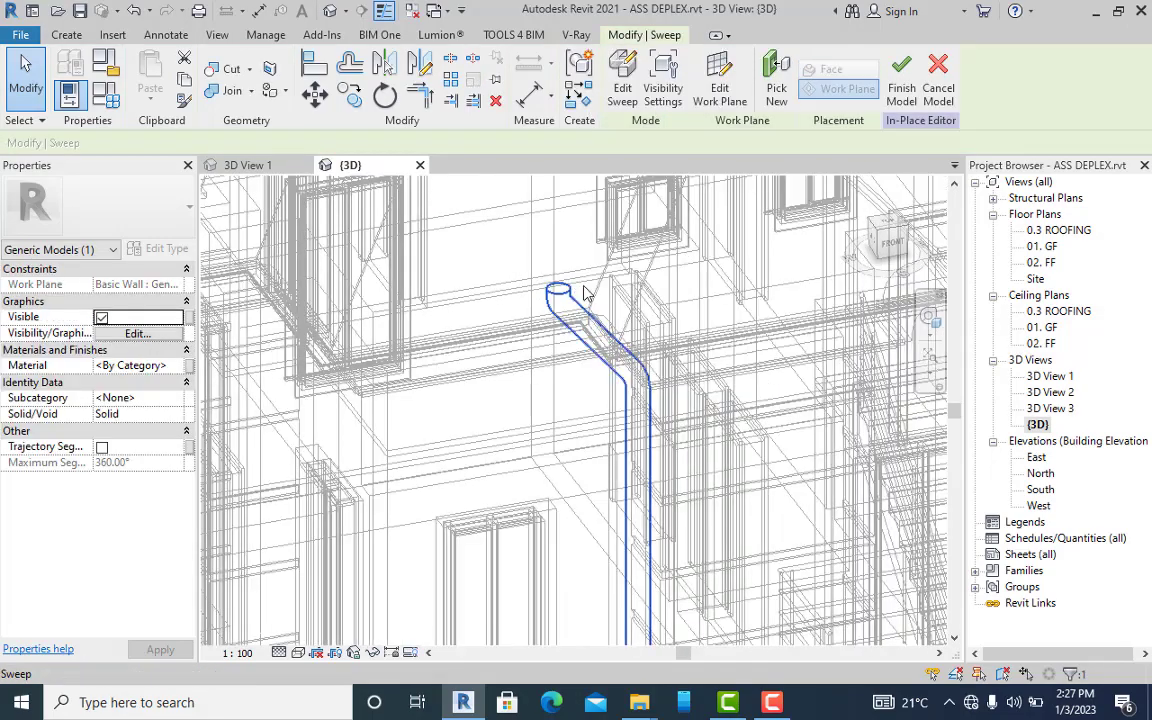
pyautogui.scroll(3, 558, 533)
pyautogui.scroll(8, 565, 495)
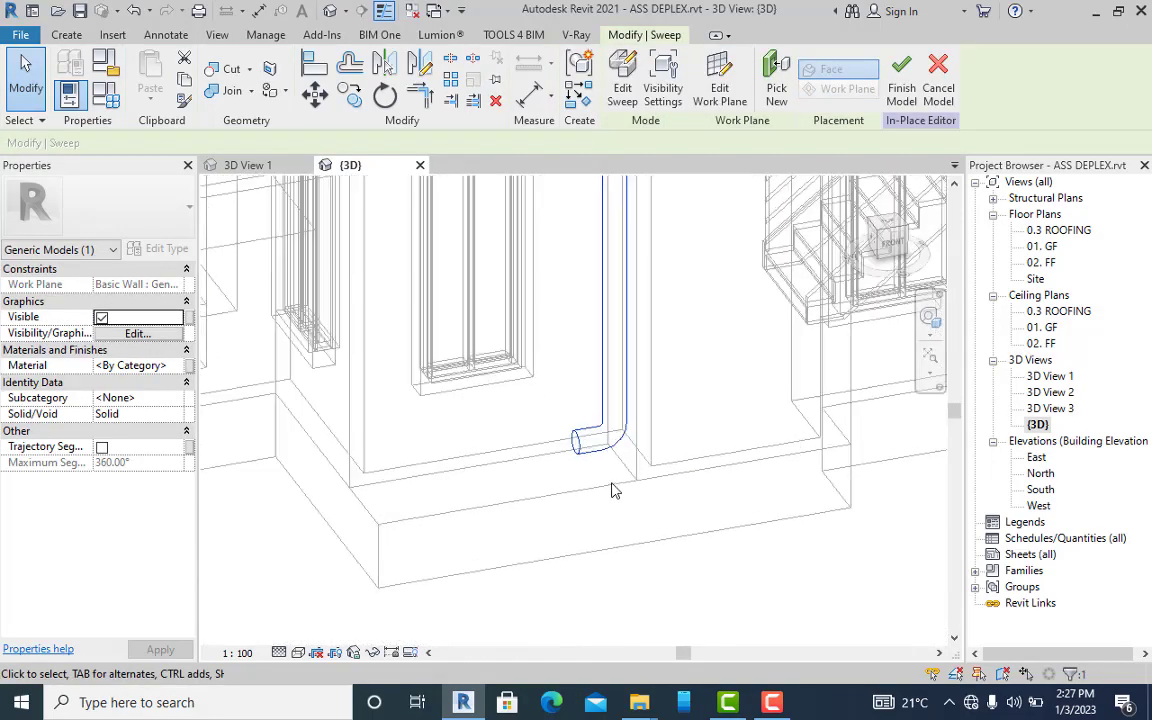
pyautogui.scroll(-6, 440, 395)
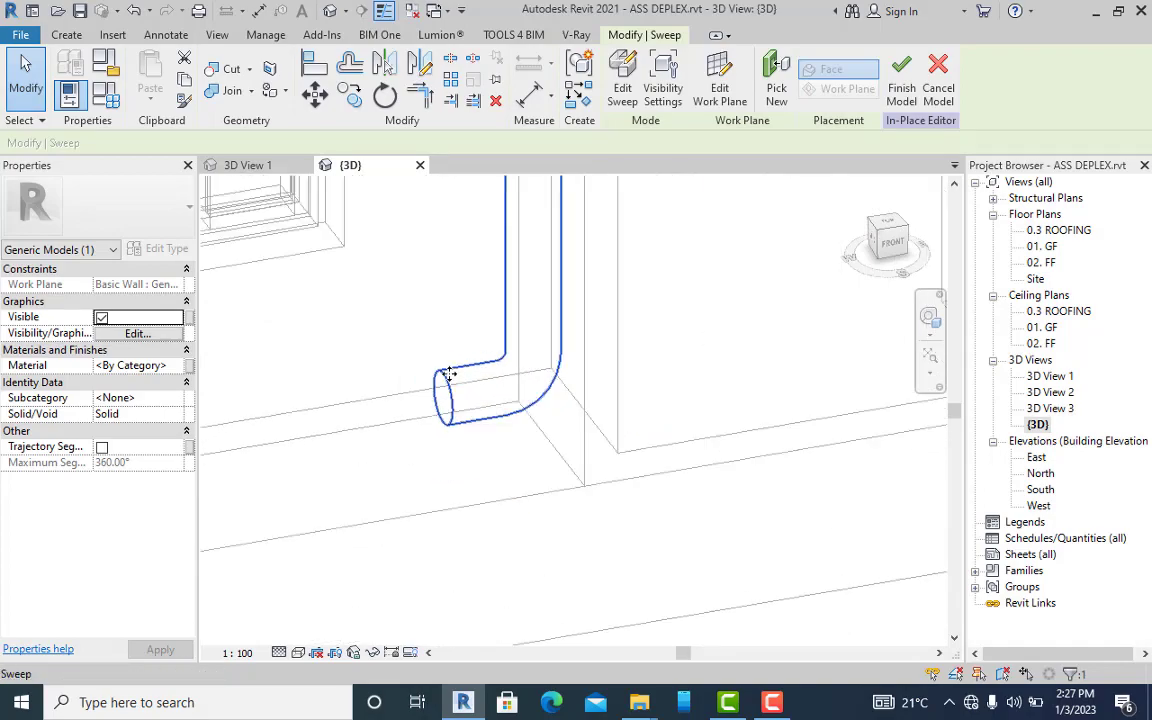
pyautogui.moveTo(450, 230); pyautogui.dragTo(488, 352, button='middle')
pyautogui.scroll(7, 480, 340)
pyautogui.scroll(4, 476, 332)
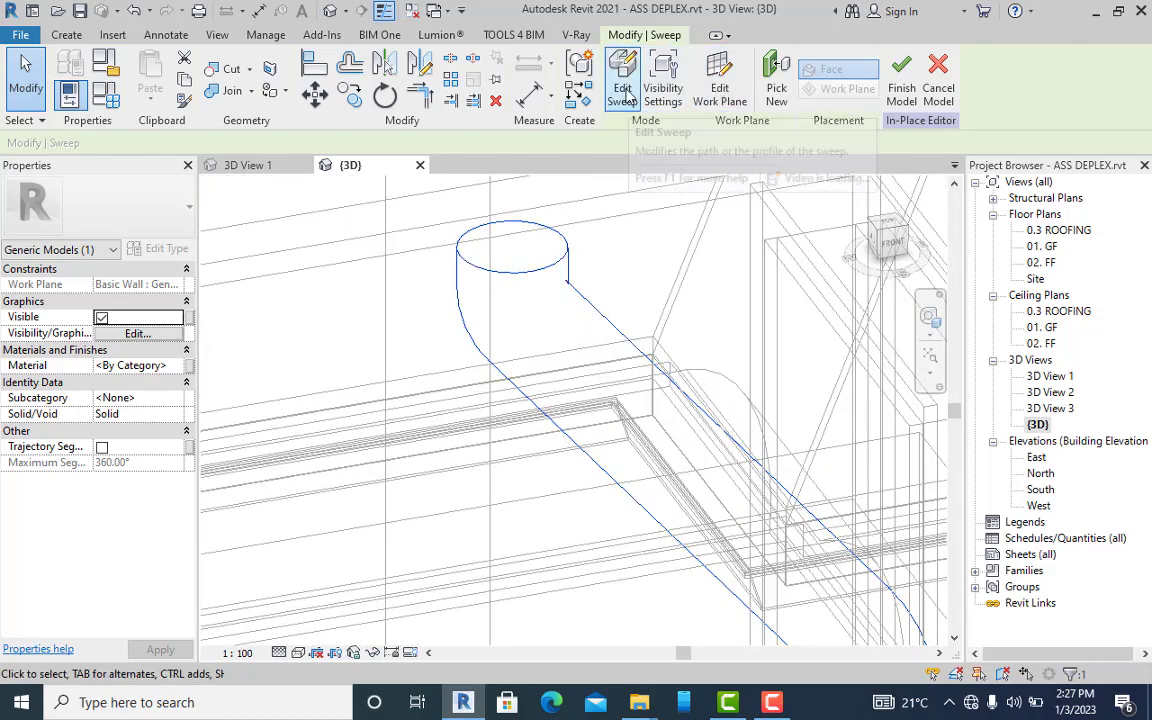
# - Reduce the sweep profile circle's radius to 75 mm and finish editing the sweep
pyautogui.click(622, 88)
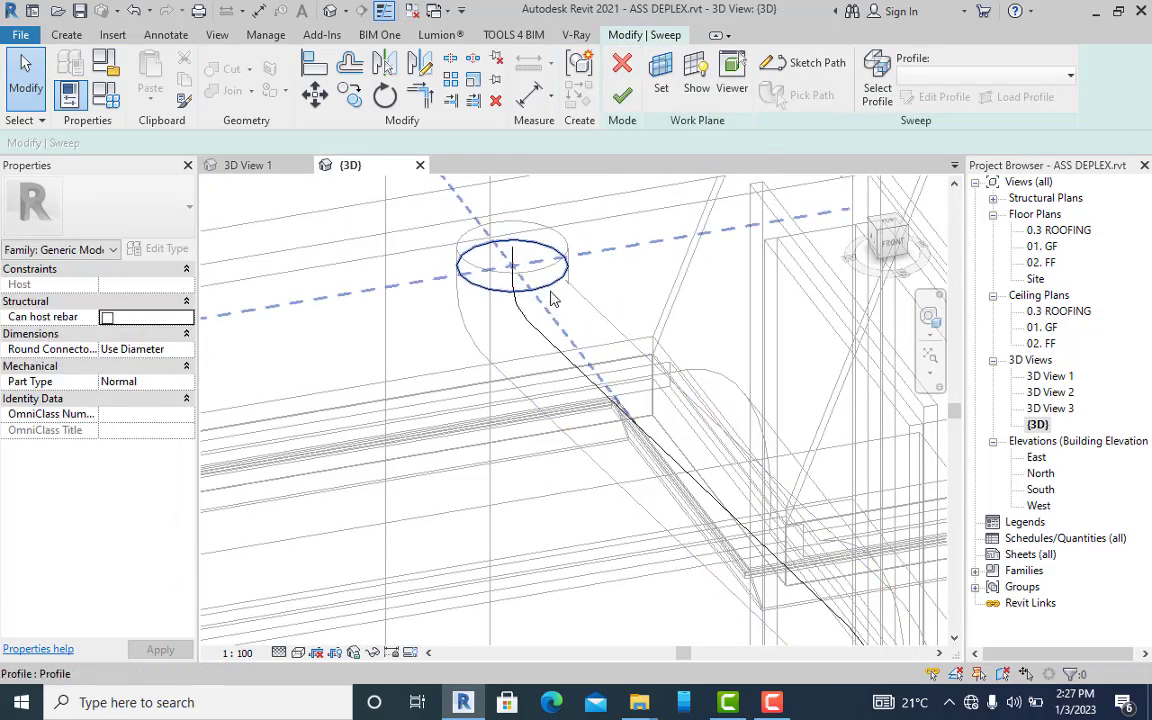
pyautogui.click(552, 298)
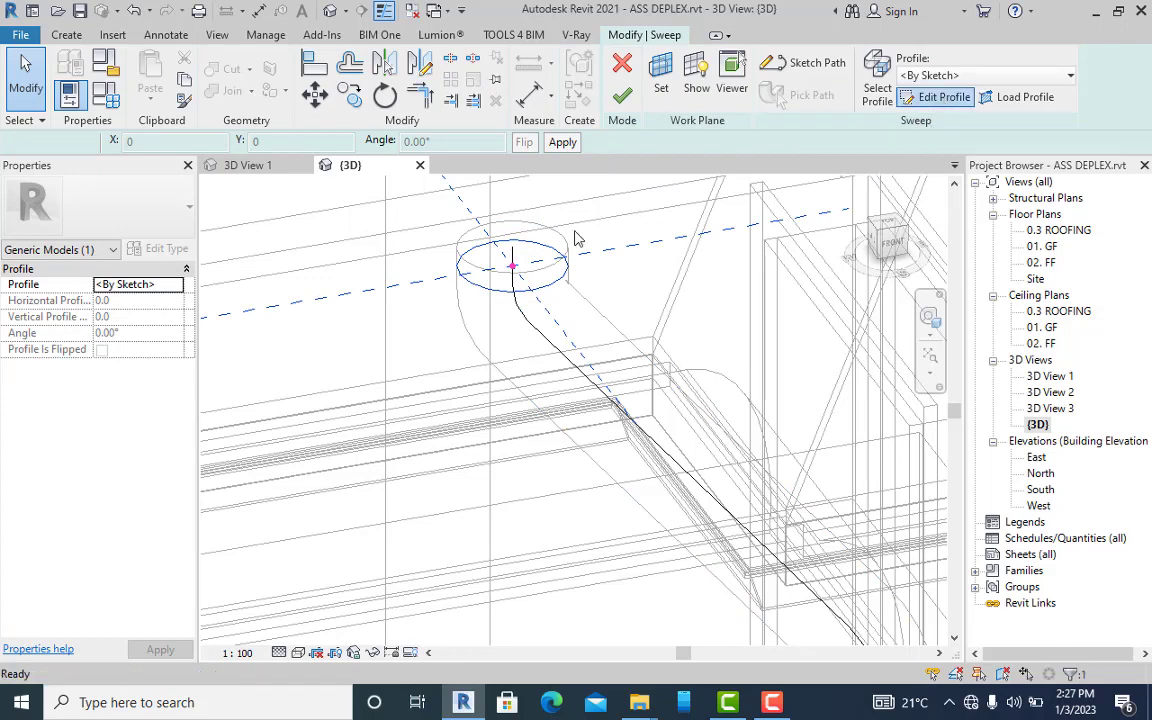
pyautogui.doubleClick(535, 285)
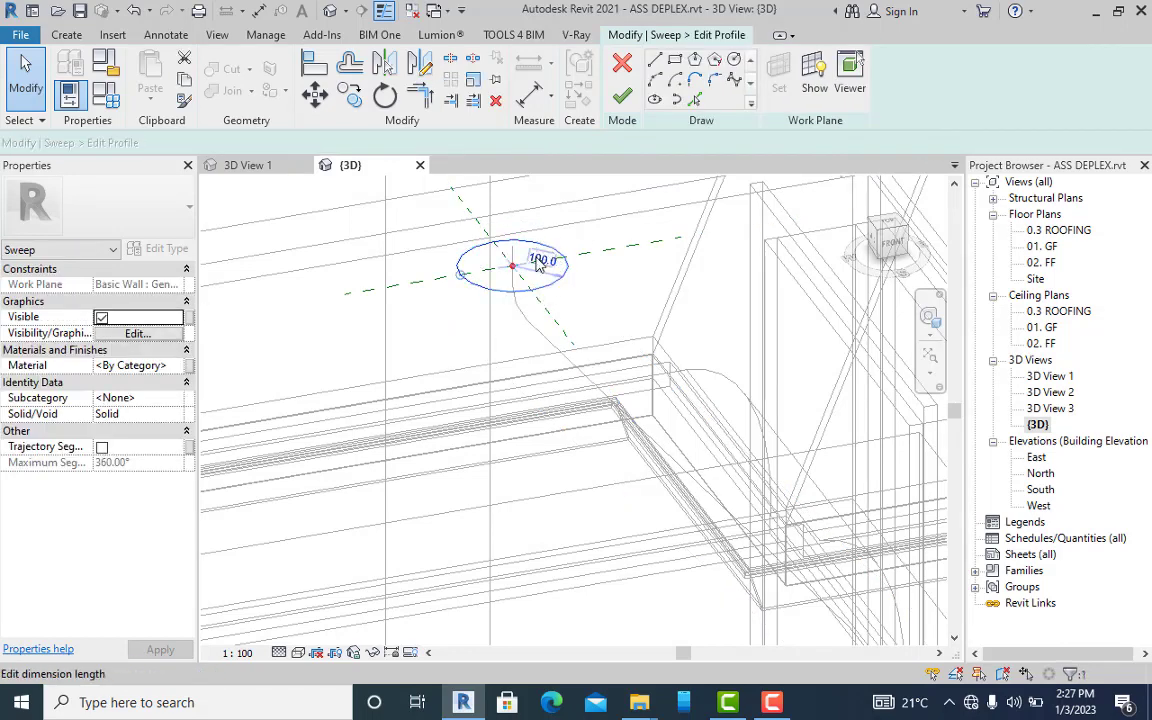
pyautogui.click(538, 263)
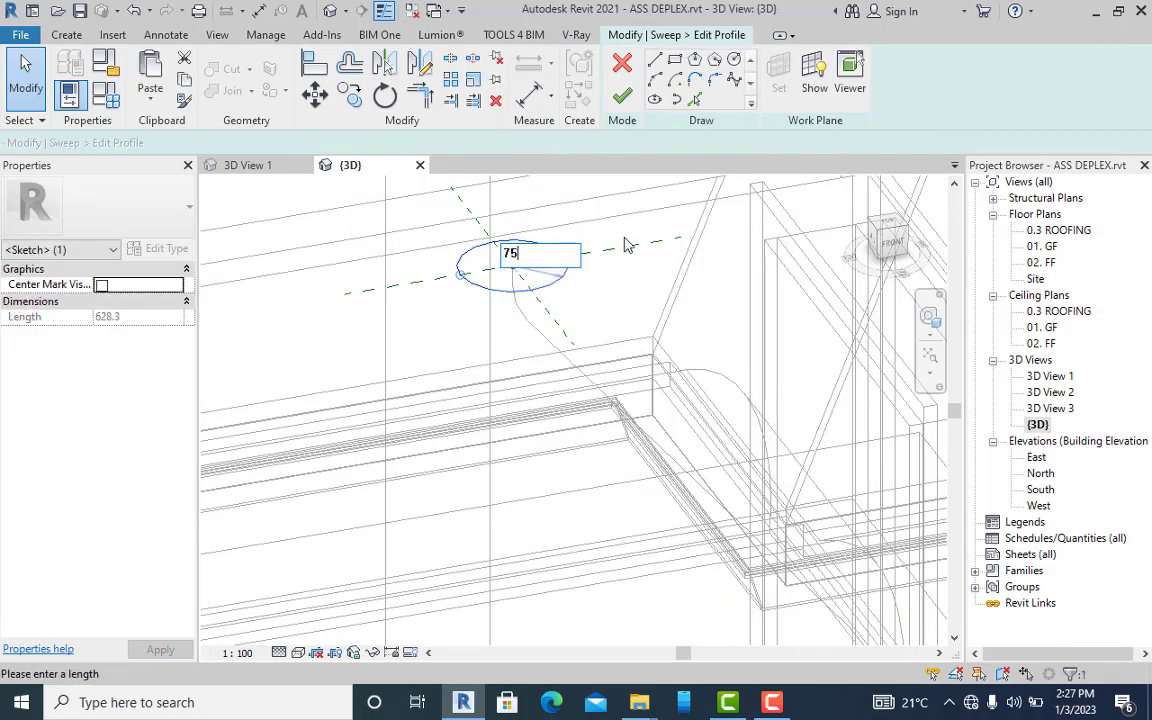
pyautogui.write('75')
pyautogui.press('Return')
pyautogui.click(622, 94)
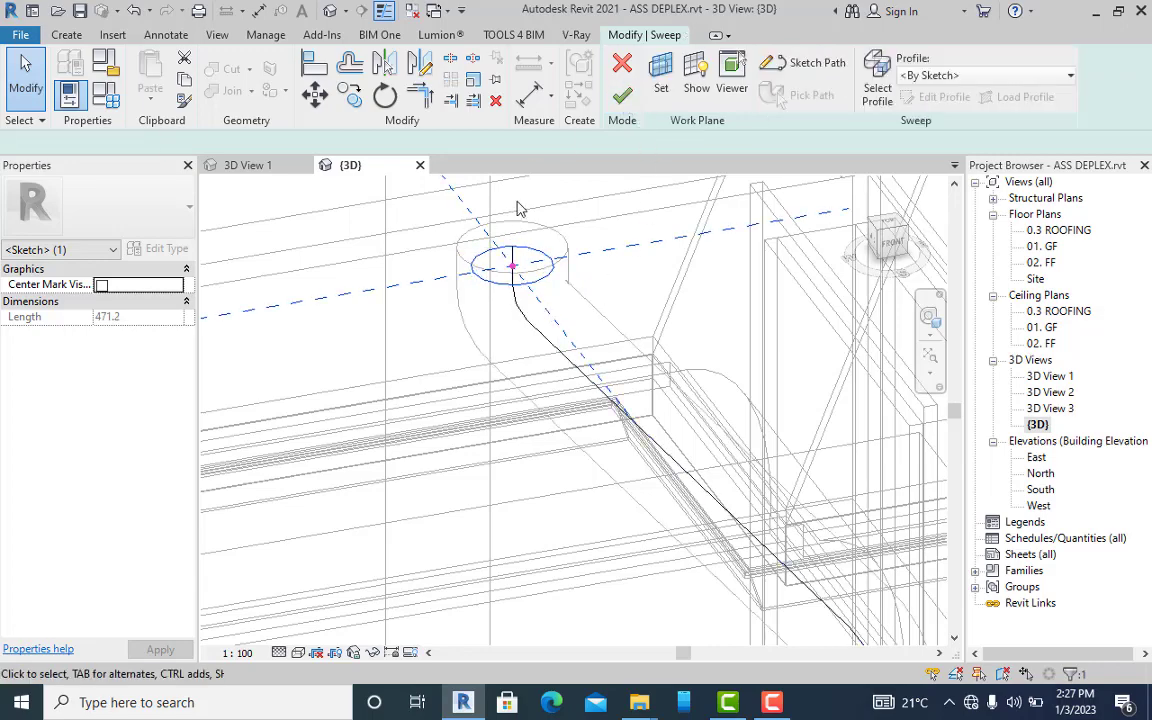
pyautogui.click(622, 97)
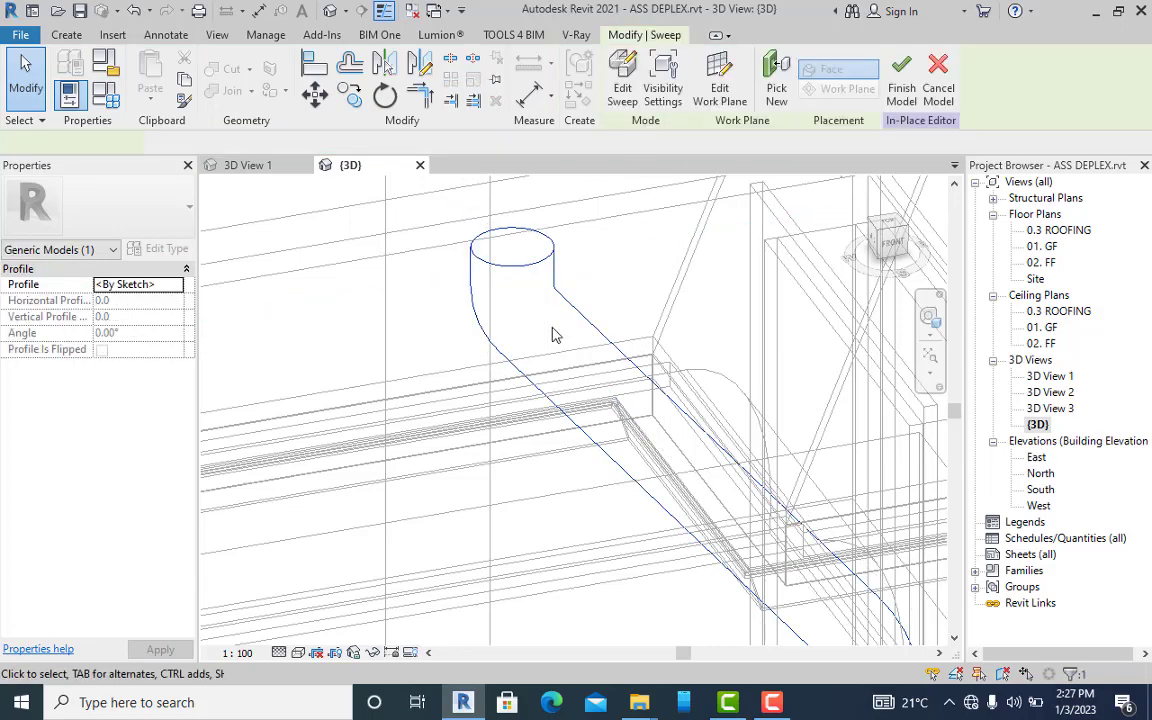
# - Finish the in-place model of the downpour pipe
pyautogui.scroll(-5, 472, 232)
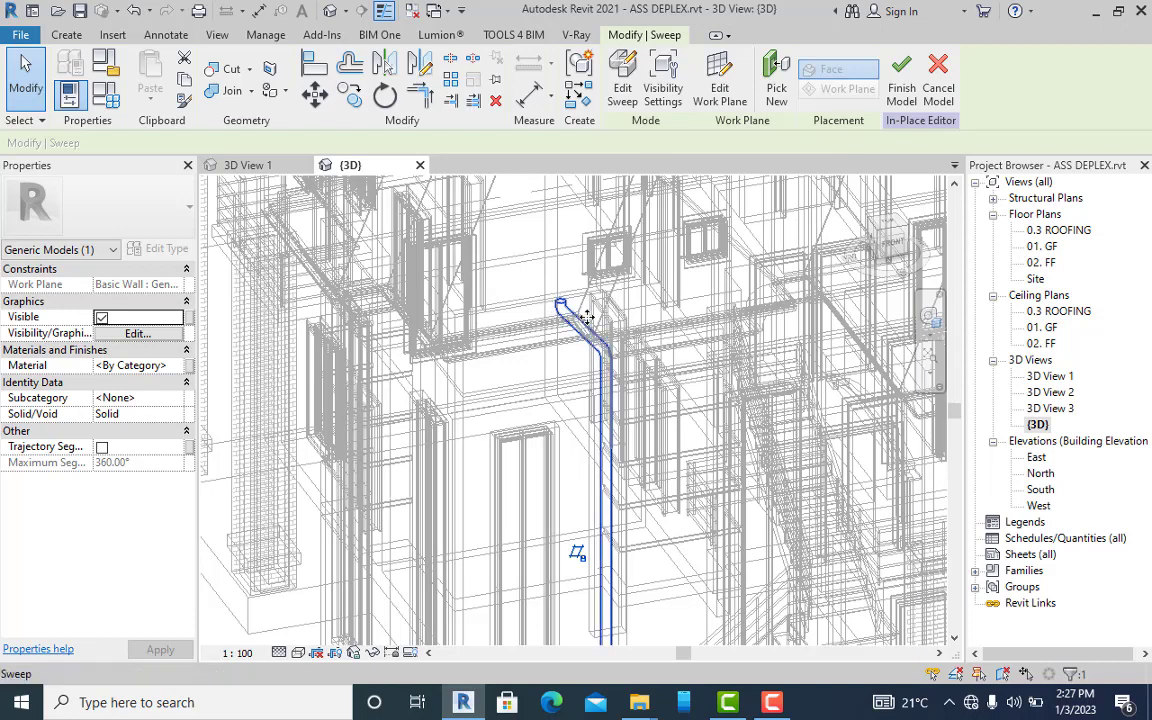
pyautogui.click(587, 317)
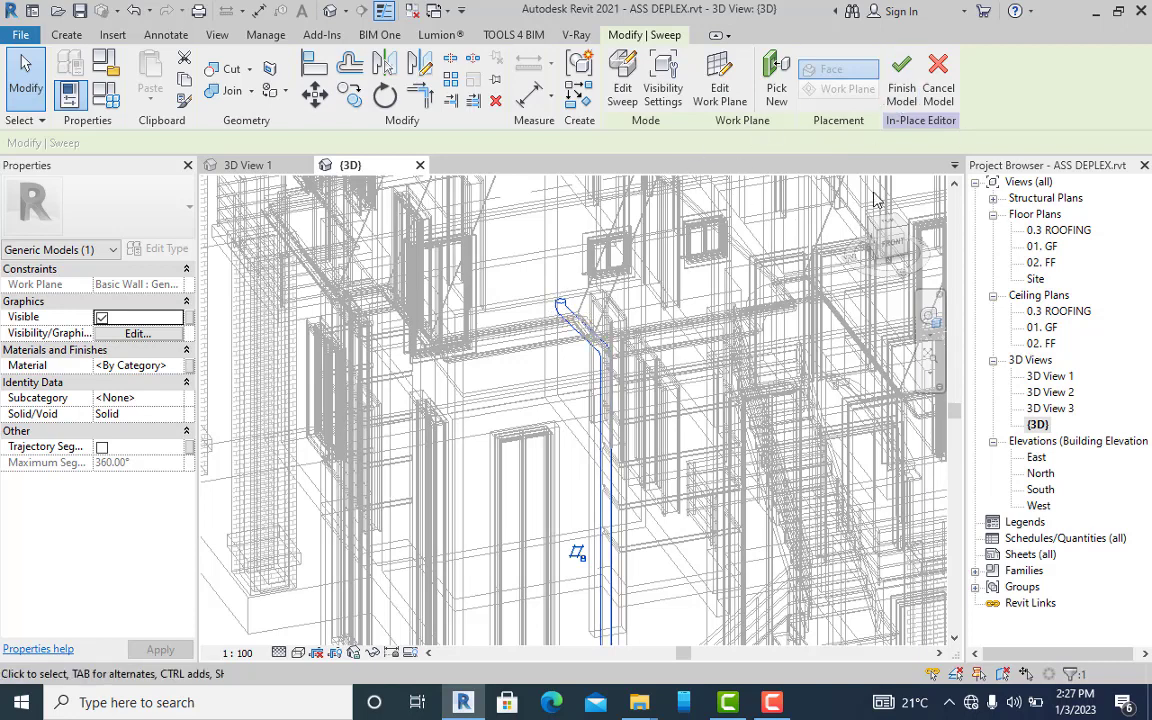
pyautogui.click(901, 90)
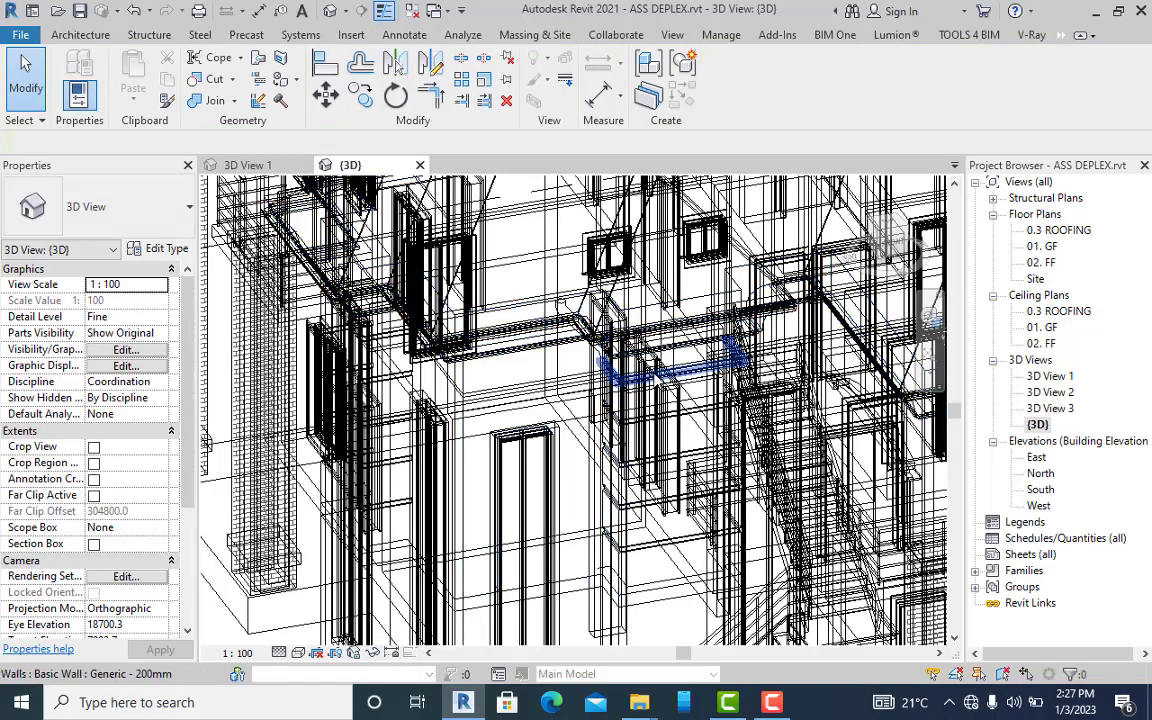
# - Open the Site floor plan and bring the pipe beside the front gable roof into view
pyautogui.moveTo(645, 465); pyautogui.dragTo(625, 415, button='middle')
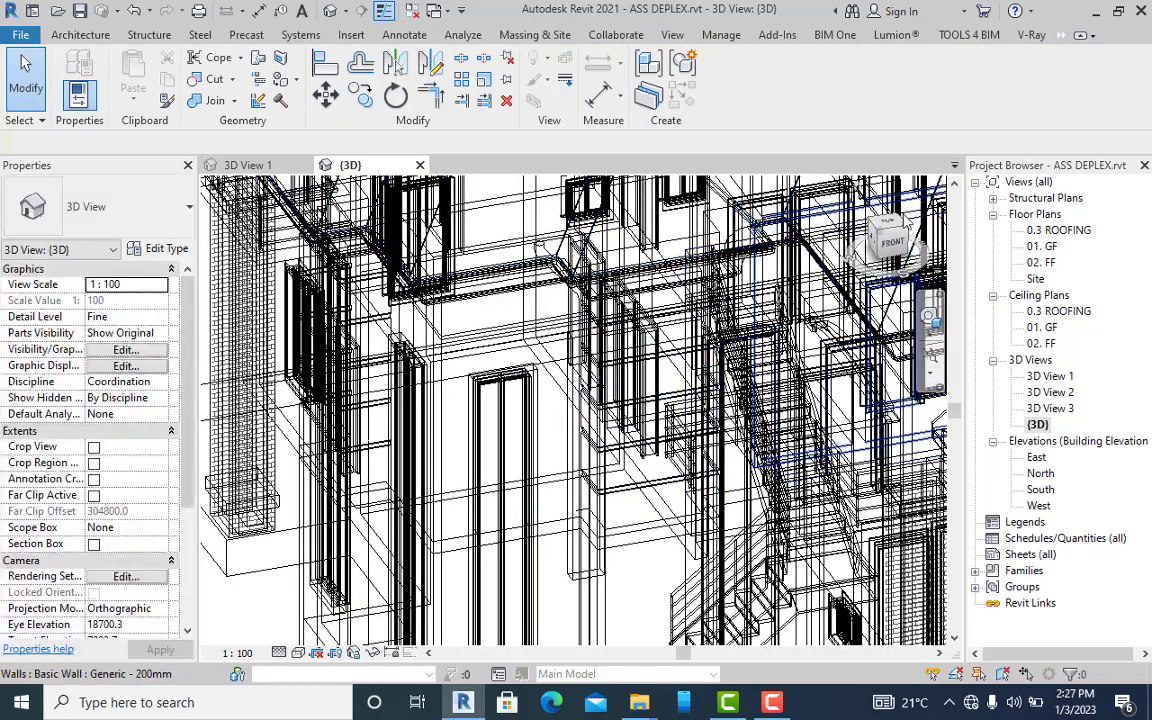
pyautogui.scroll(10, 470, 520)
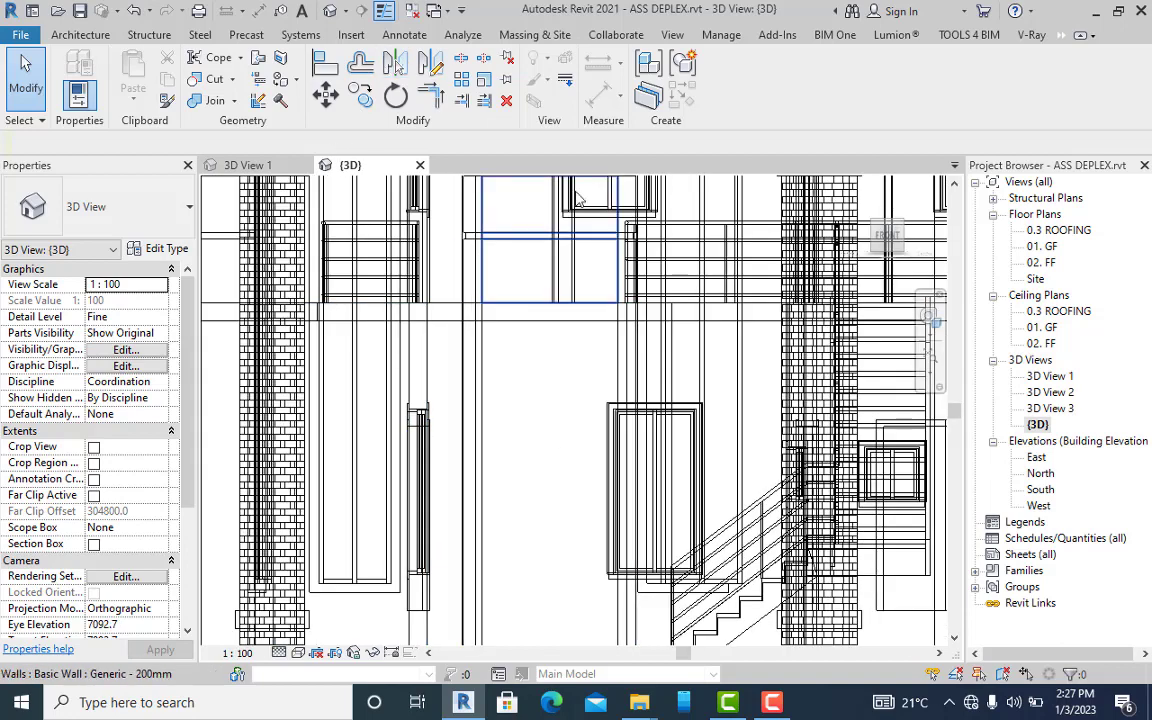
pyautogui.click(1040, 283)
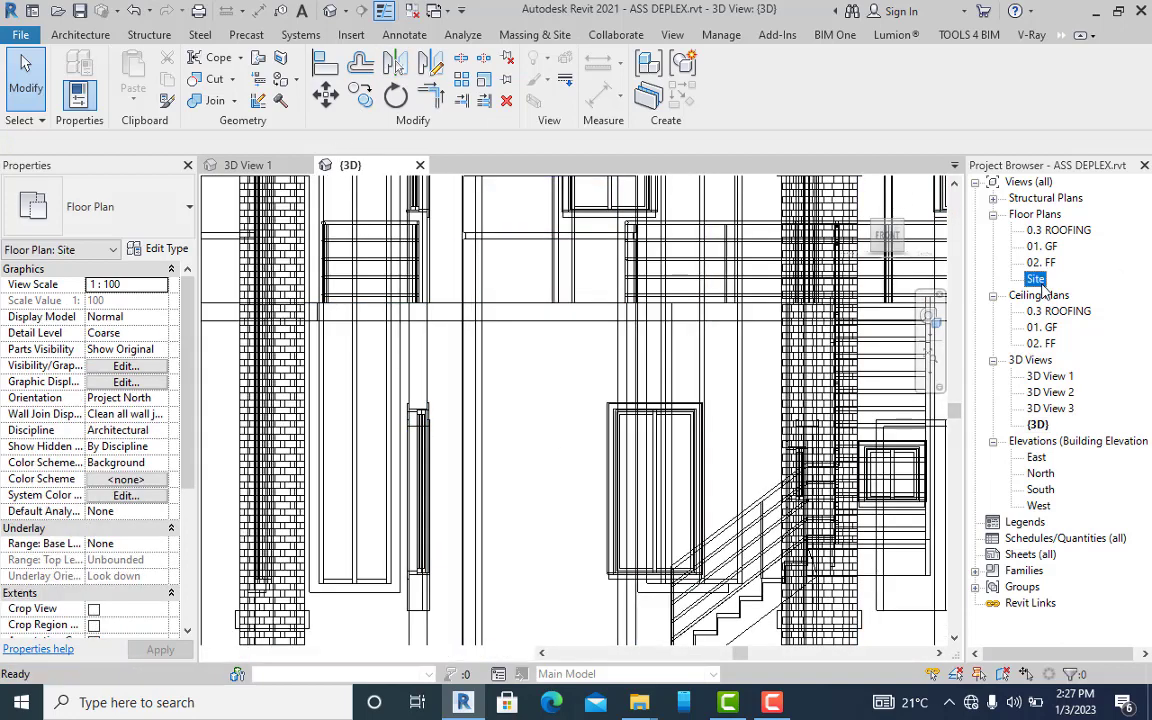
pyautogui.scroll(10, 491, 515)
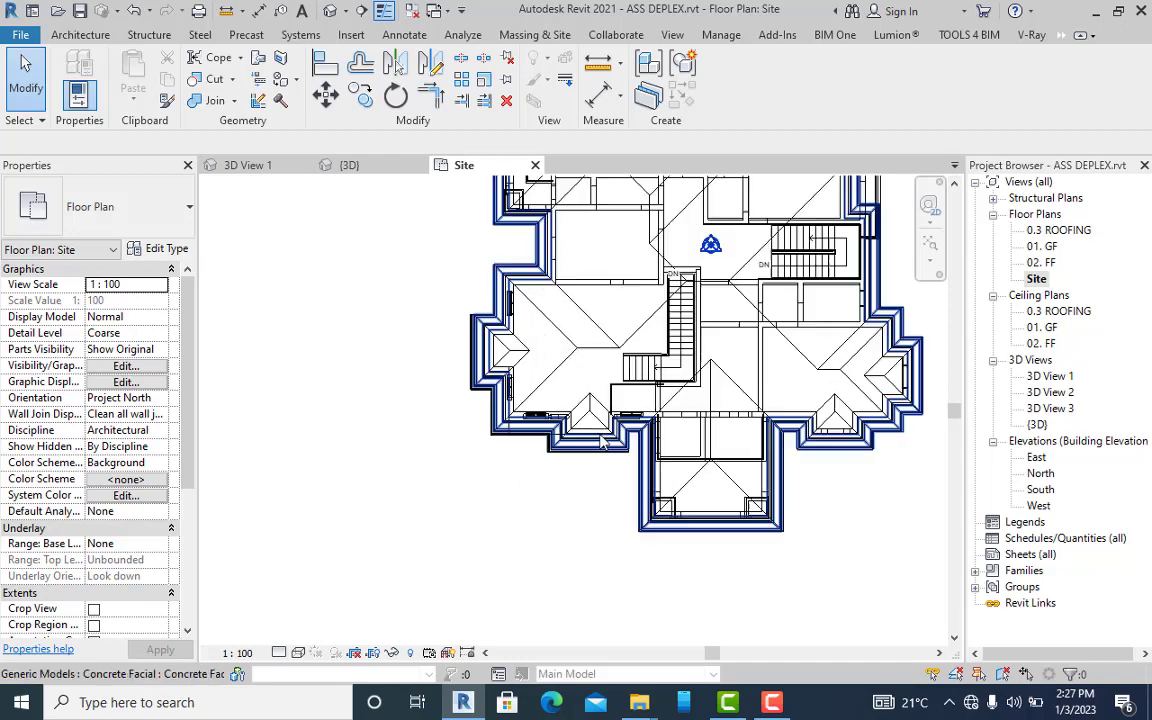
pyautogui.scroll(3, 295, 363)
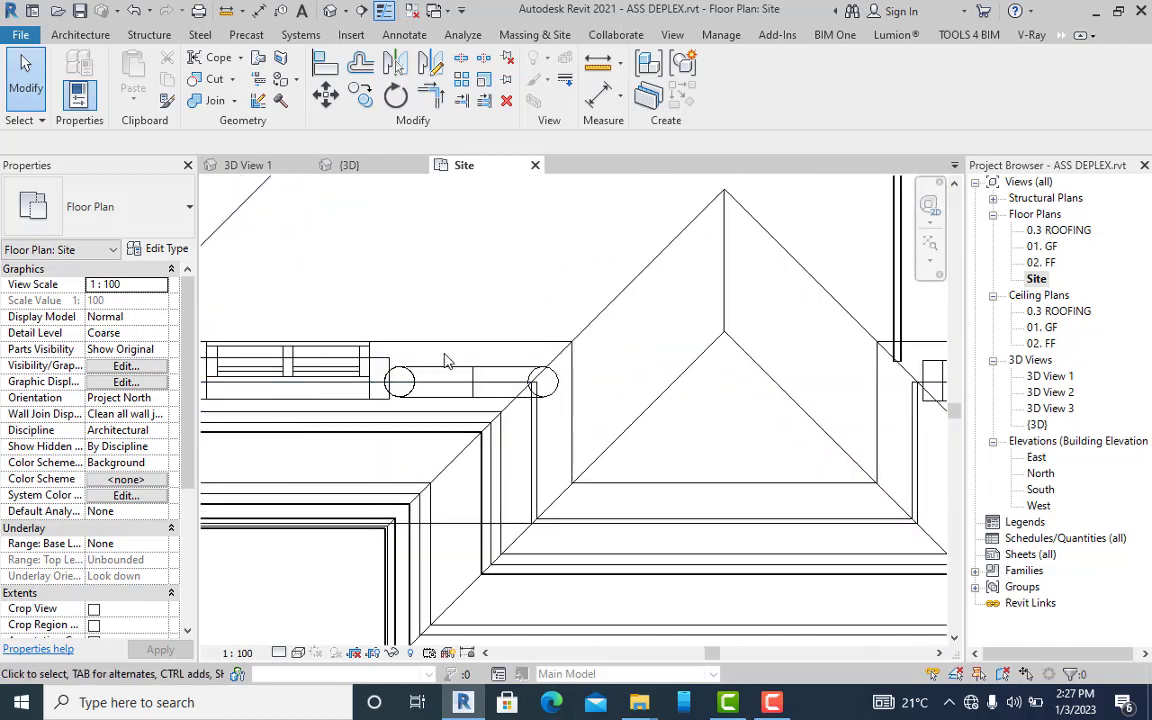
# - Select the downpour pipe beside the front gable roof in the Site plan
pyautogui.click(506, 383)
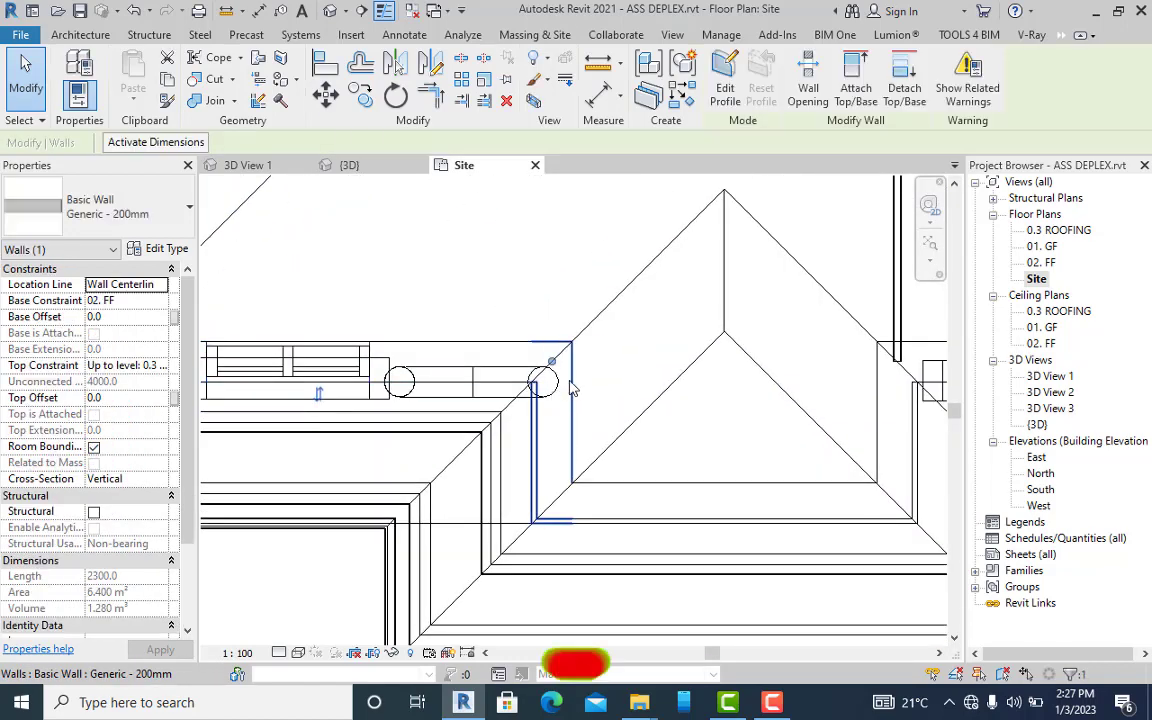
pyautogui.click(400, 395)
pyautogui.scroll(2, 400, 404)
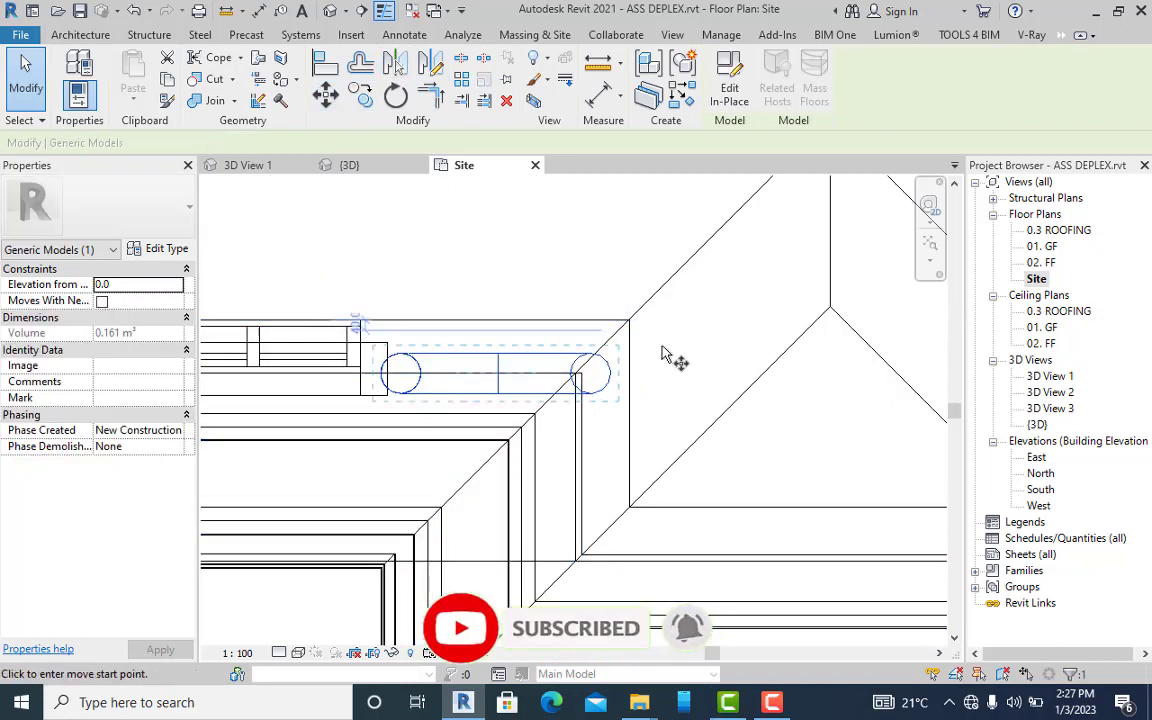
pyautogui.press('m')
pyautogui.press('v')
pyautogui.click(678, 397)
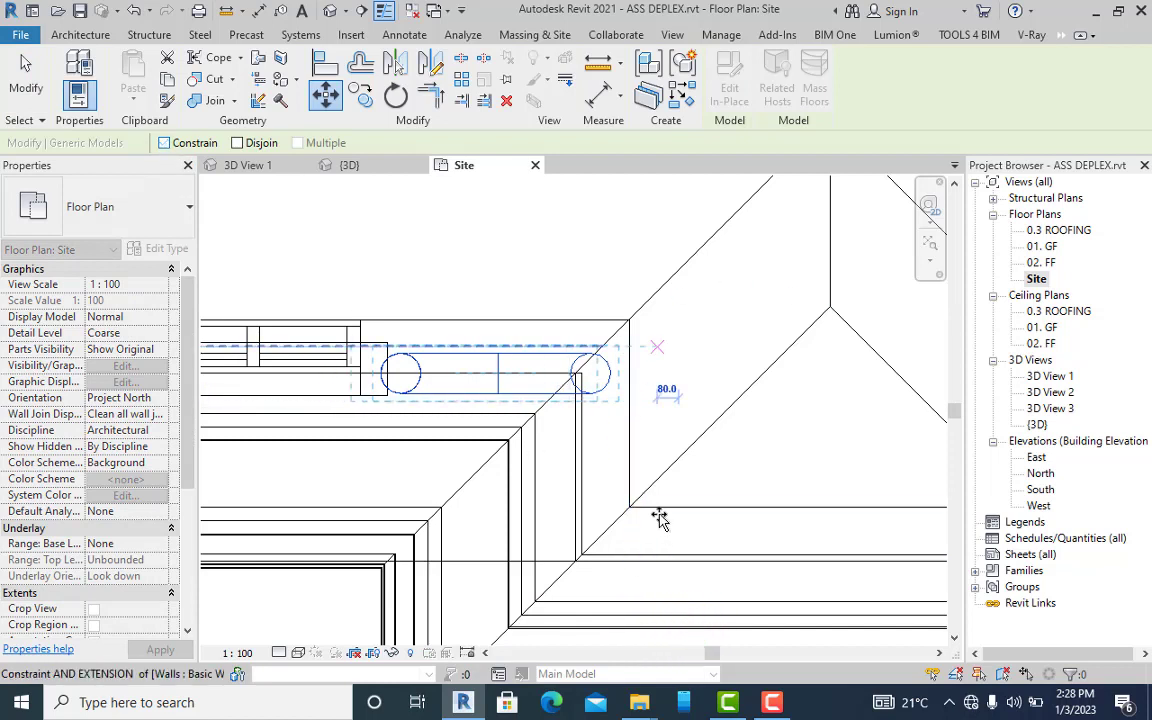
# - Copy the downpour pipe about 440 mm straight toward the front eave, with Constrain turned off
pyautogui.press('c')
pyautogui.press('o')
pyautogui.click(603, 377)
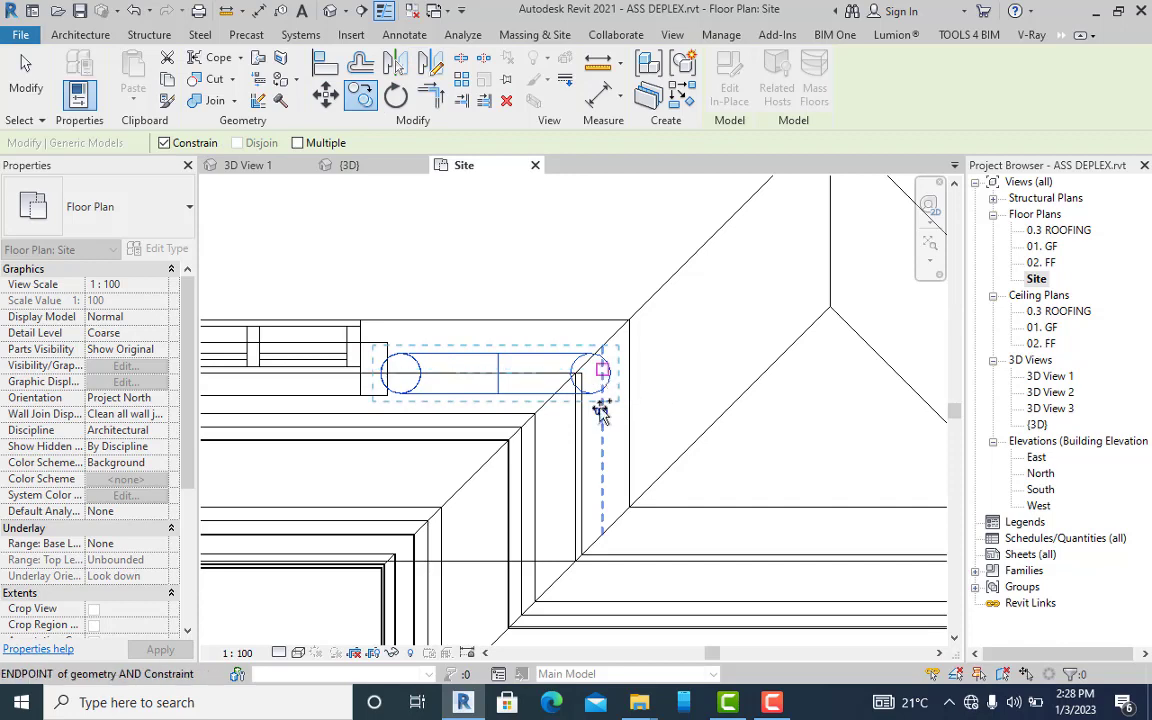
pyautogui.click(164, 143)
pyautogui.scroll(-2, 605, 505)
pyautogui.scroll(3, 613, 418)
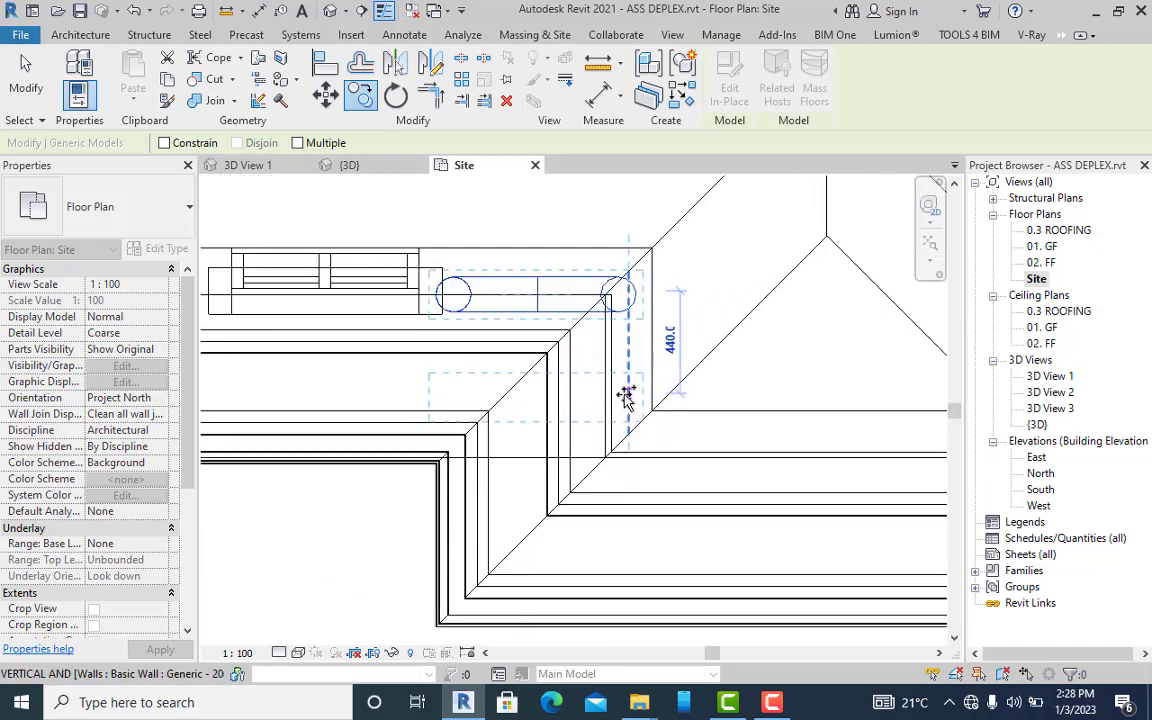
pyautogui.press('Return')
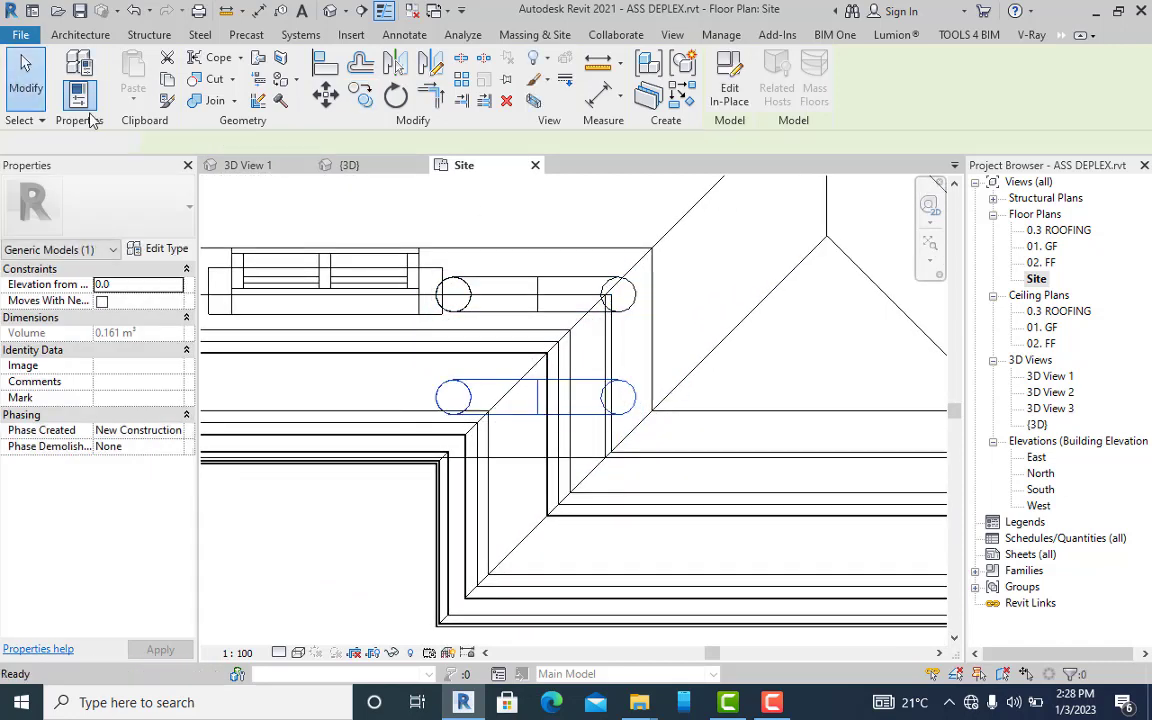
# - Delete the original downpour pipe beside the window, keeping only the copy
pyautogui.press('Escape')
pyautogui.click(490, 290)
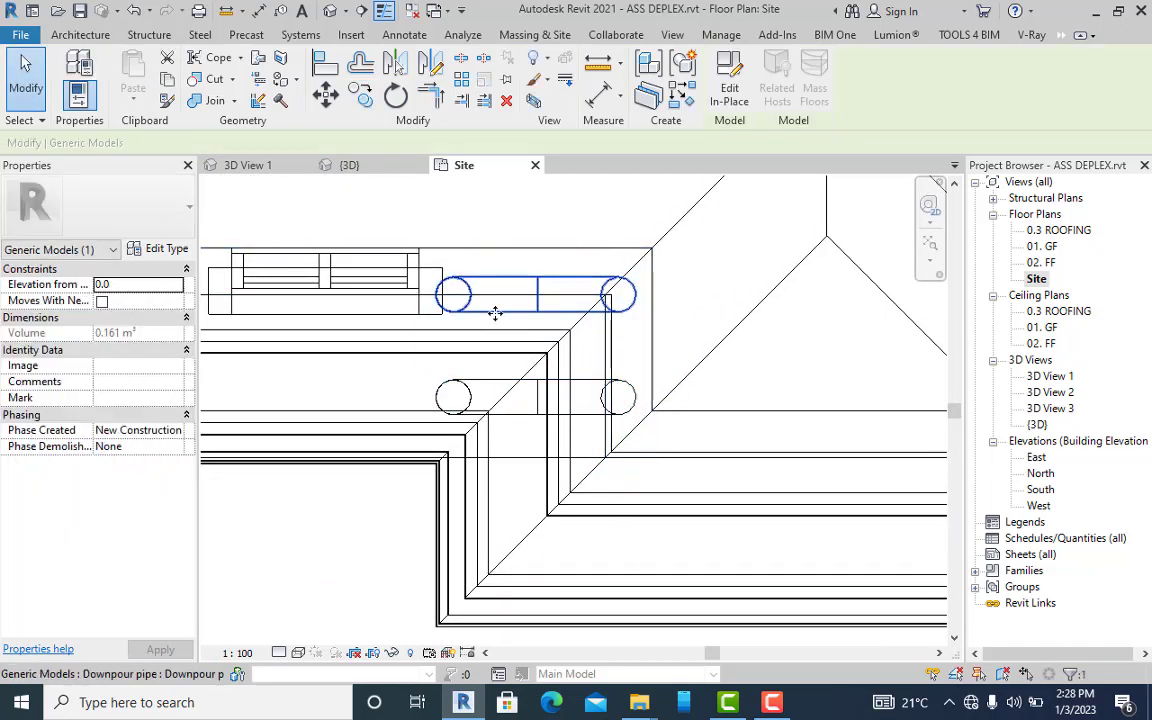
pyautogui.rightClick(495, 288)
pyautogui.click(560, 494)
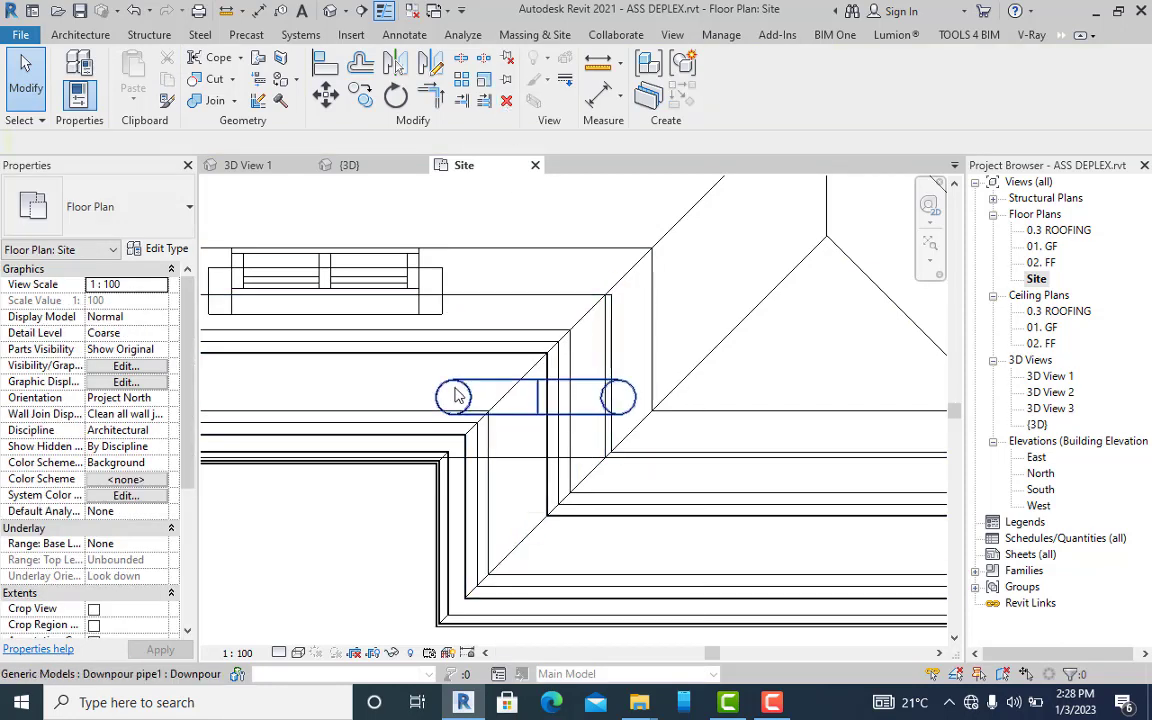
# - Rotate the copied pipe about 45° counter-clockwise around its centre so it runs parallel to the diagonal roof corner line
pyautogui.click(558, 303)
pyautogui.click(395, 95)
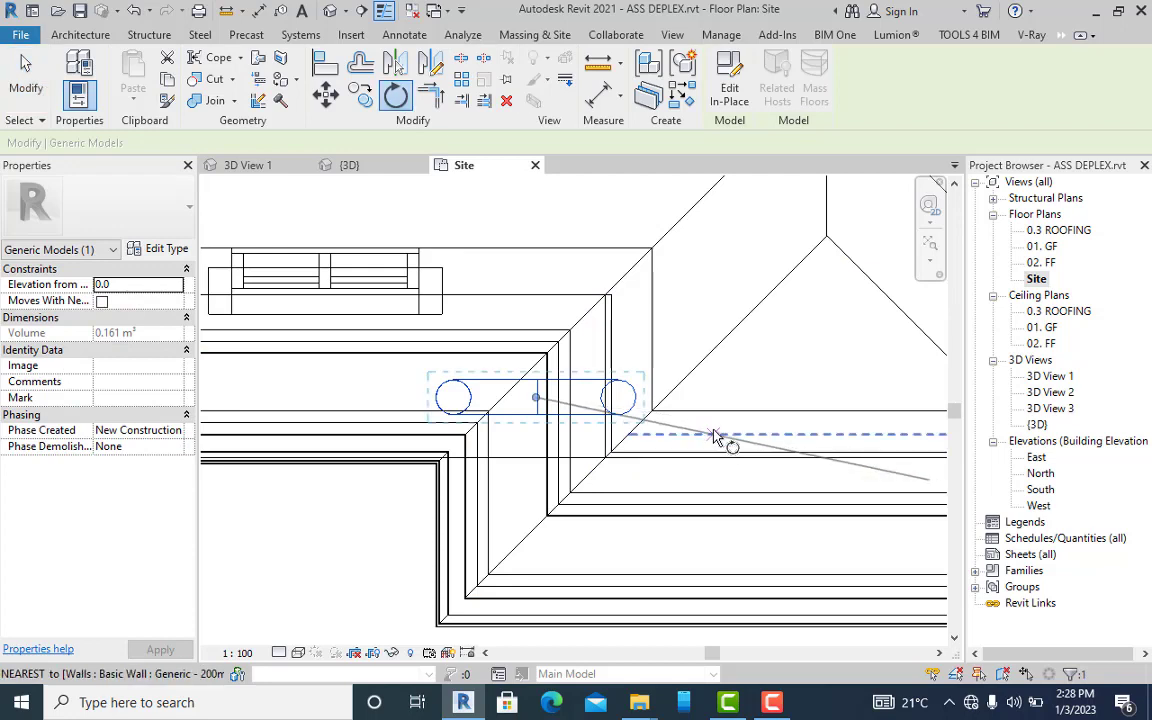
pyautogui.click(766, 400)
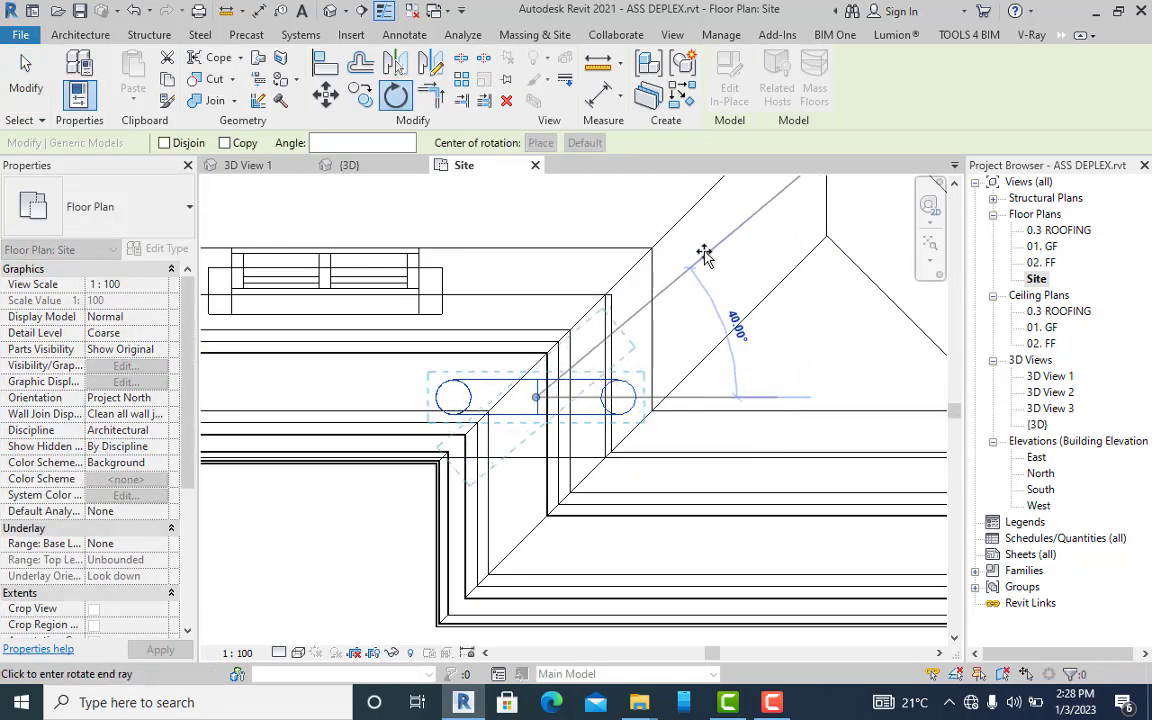
pyautogui.click(697, 228)
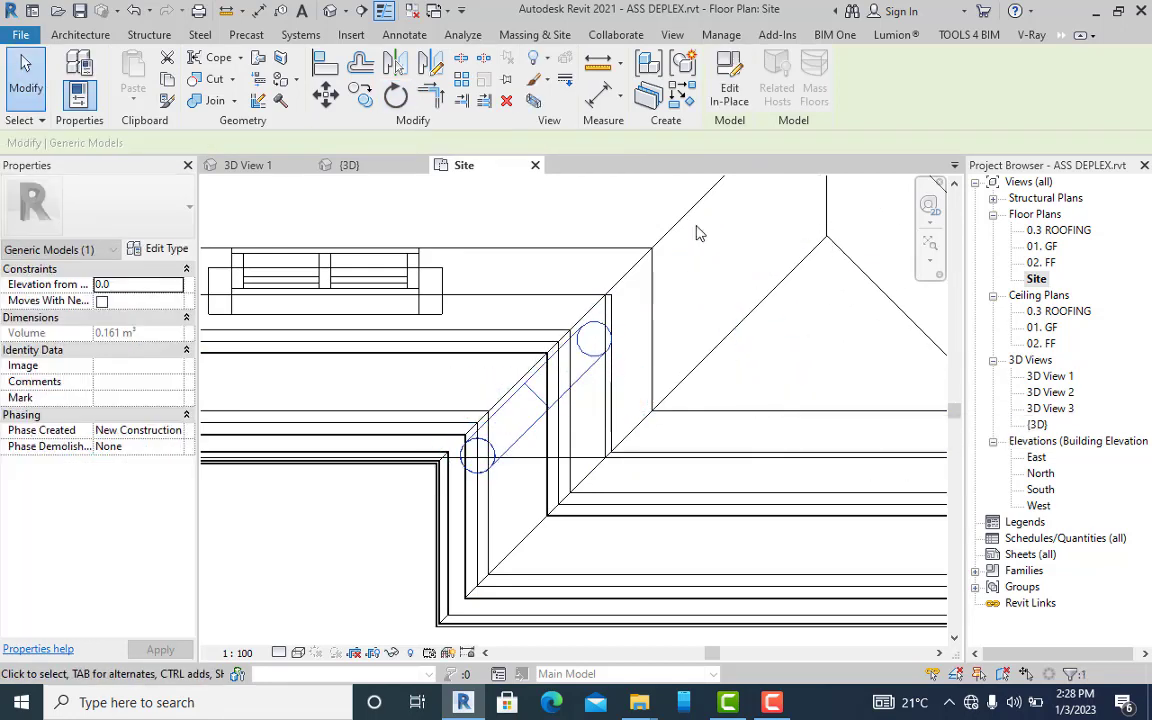
# - Nudge the rotated pipe left and up in plan until it lies over the diagonal line at the gutter's inner corner
pyautogui.scroll(2, 500, 418)
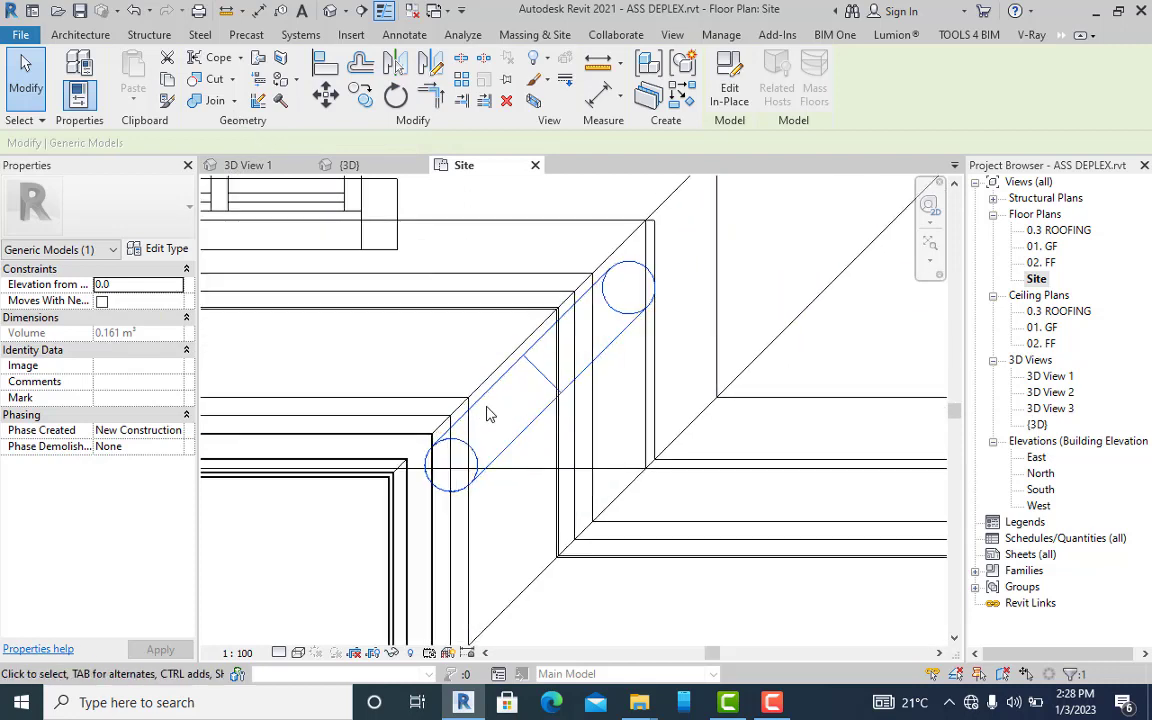
pyautogui.scroll(-1, 486, 403)
pyautogui.press('Left')
pyautogui.press('Left')
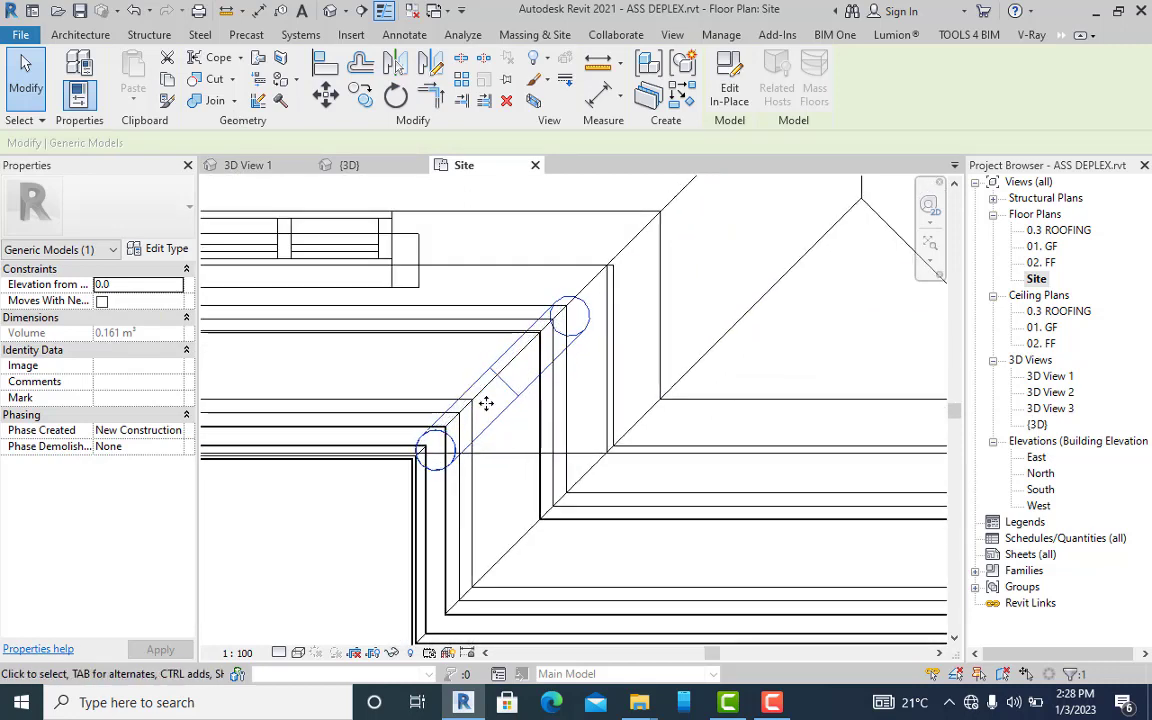
pyautogui.press('Left')
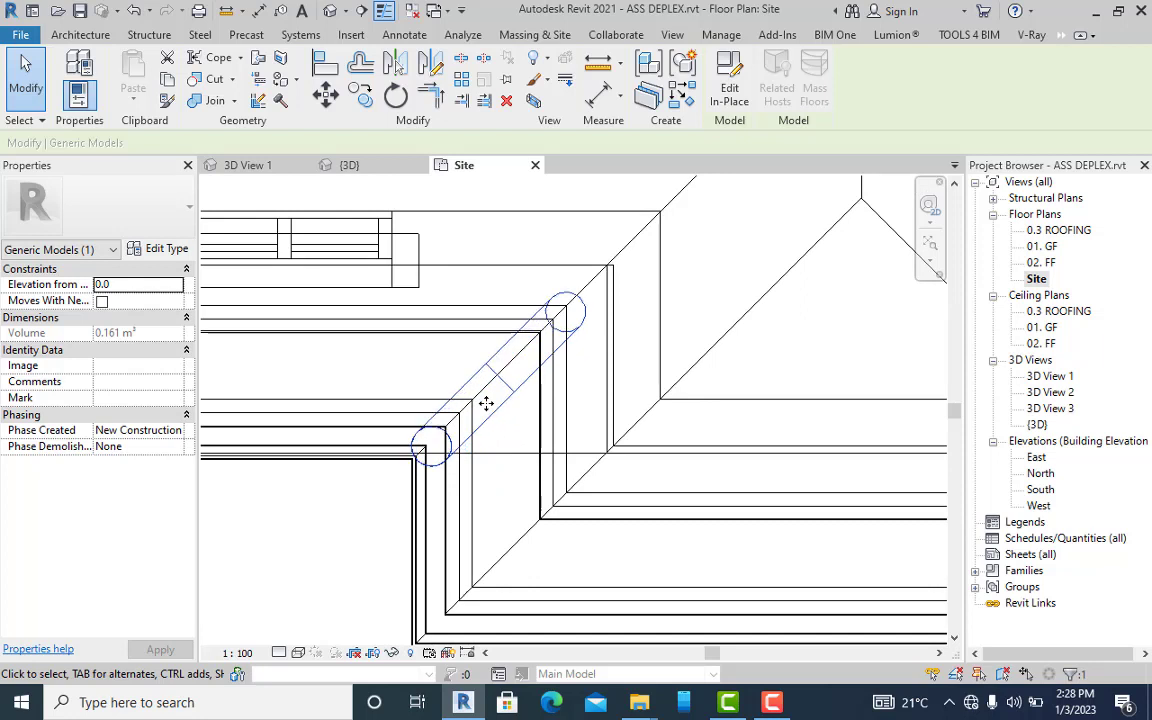
pyautogui.press('Right')
pyautogui.press('Up')
pyautogui.press('Up')
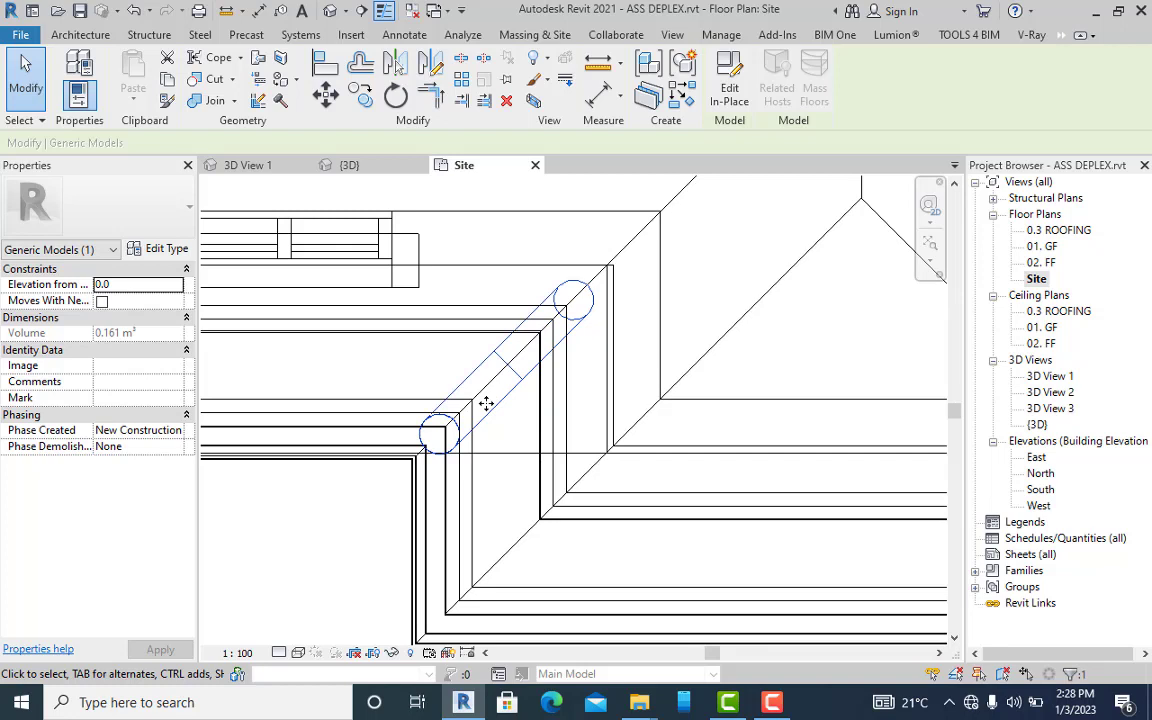
# - Nudge the pipe further left so its lower-left end circle sits over the gutter's inner corner
pyautogui.scroll(-3, 486, 403)
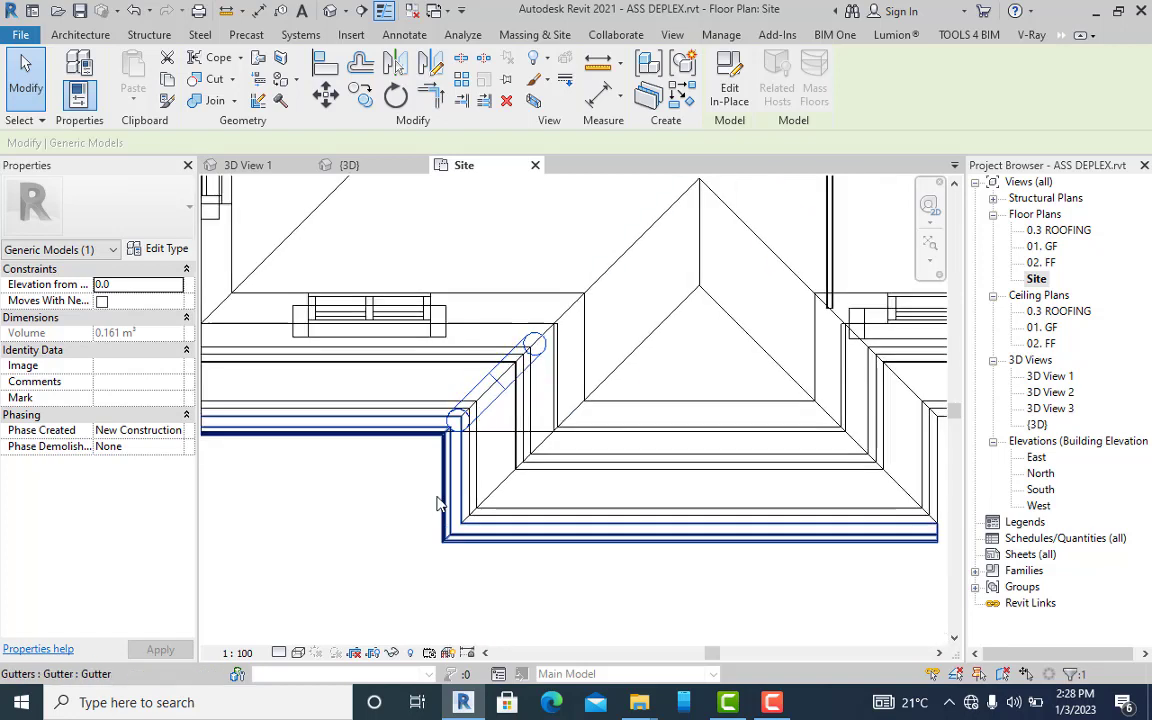
pyautogui.scroll(3, 468, 548)
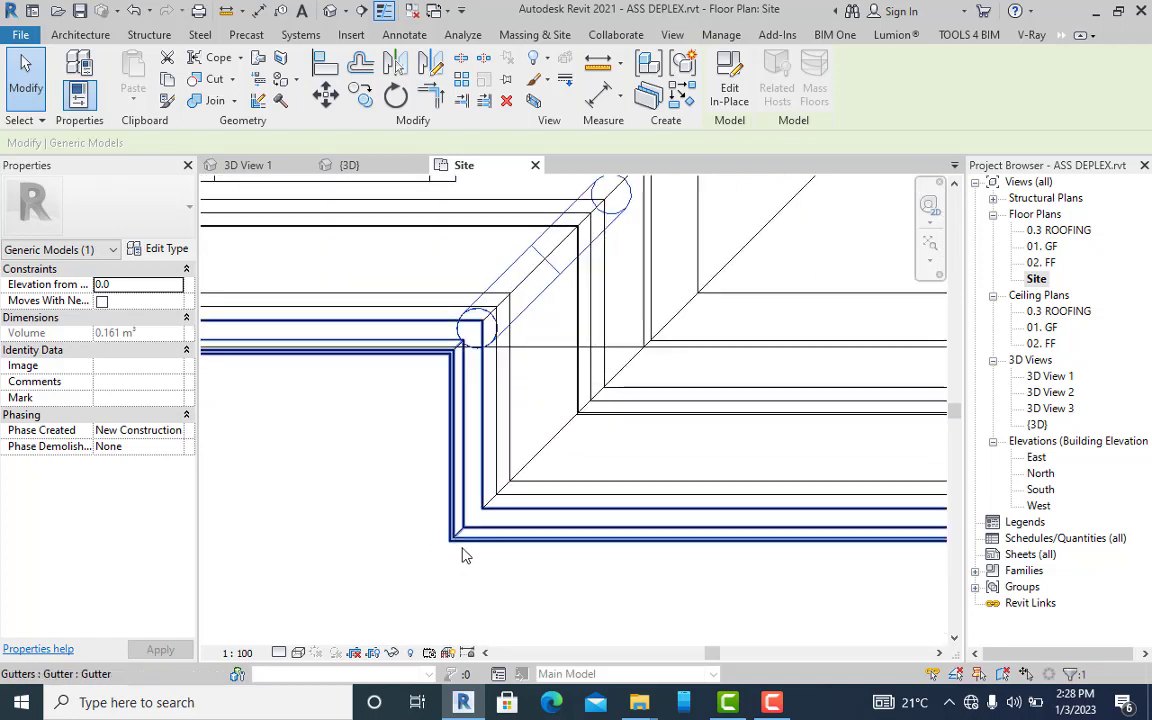
pyautogui.press('Left')
pyautogui.press('Left')
pyautogui.press('Left')
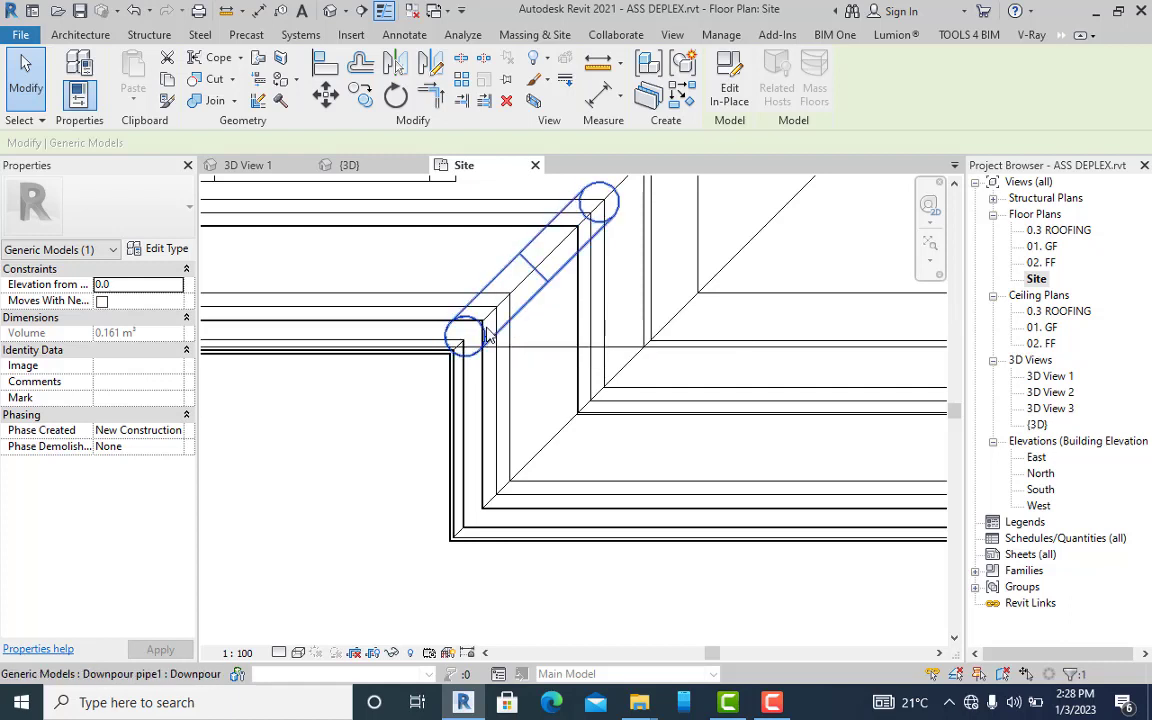
pyautogui.press('Down')
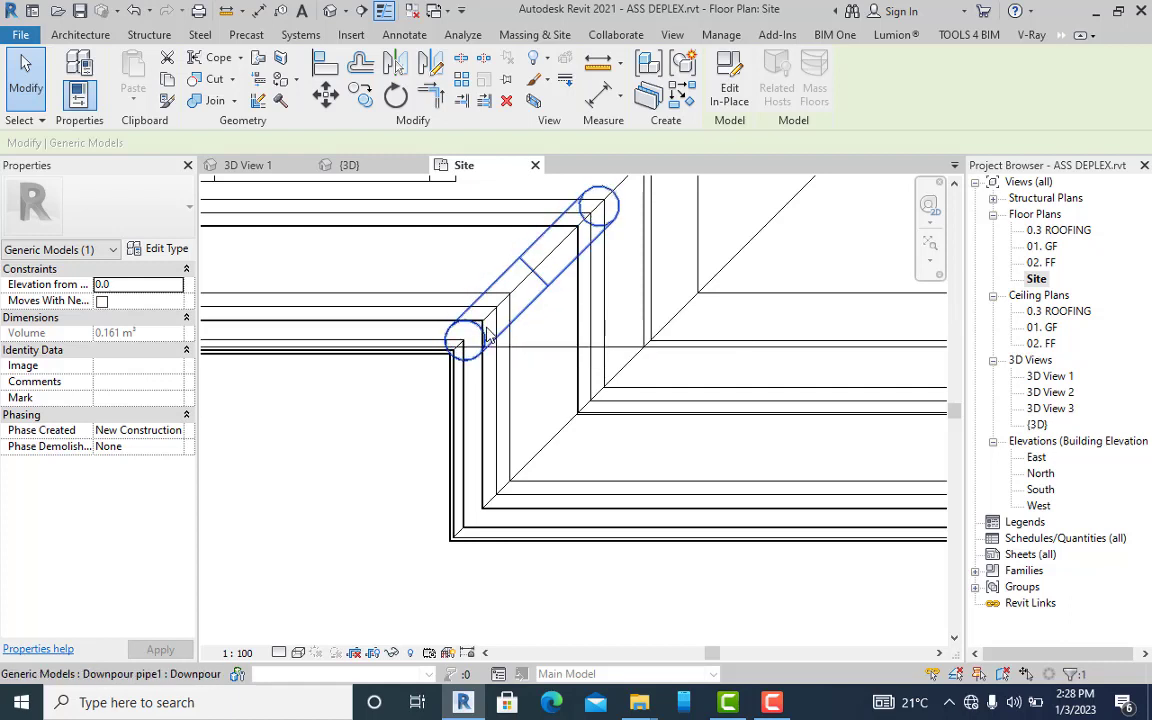
pyautogui.press('Up')
# - Nudge the pipe slightly down to centre its end circle more closely on the gutter corner, and deselect it
pyautogui.scroll(4, 487, 337)
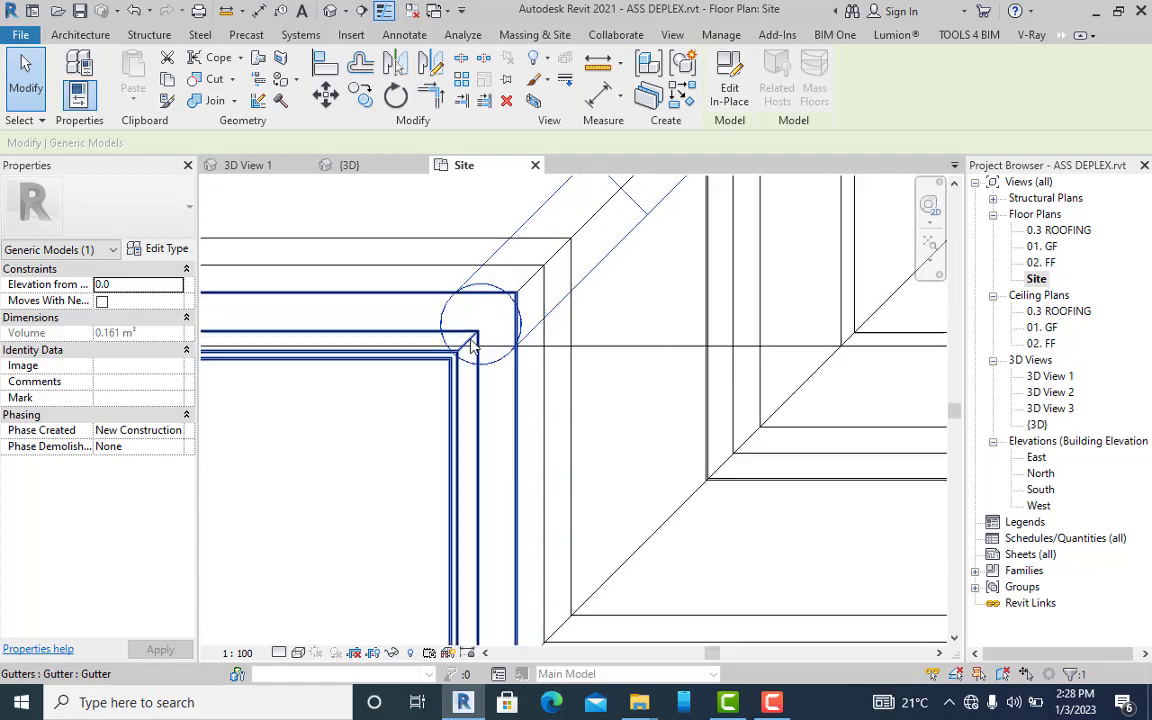
pyautogui.press('Down')
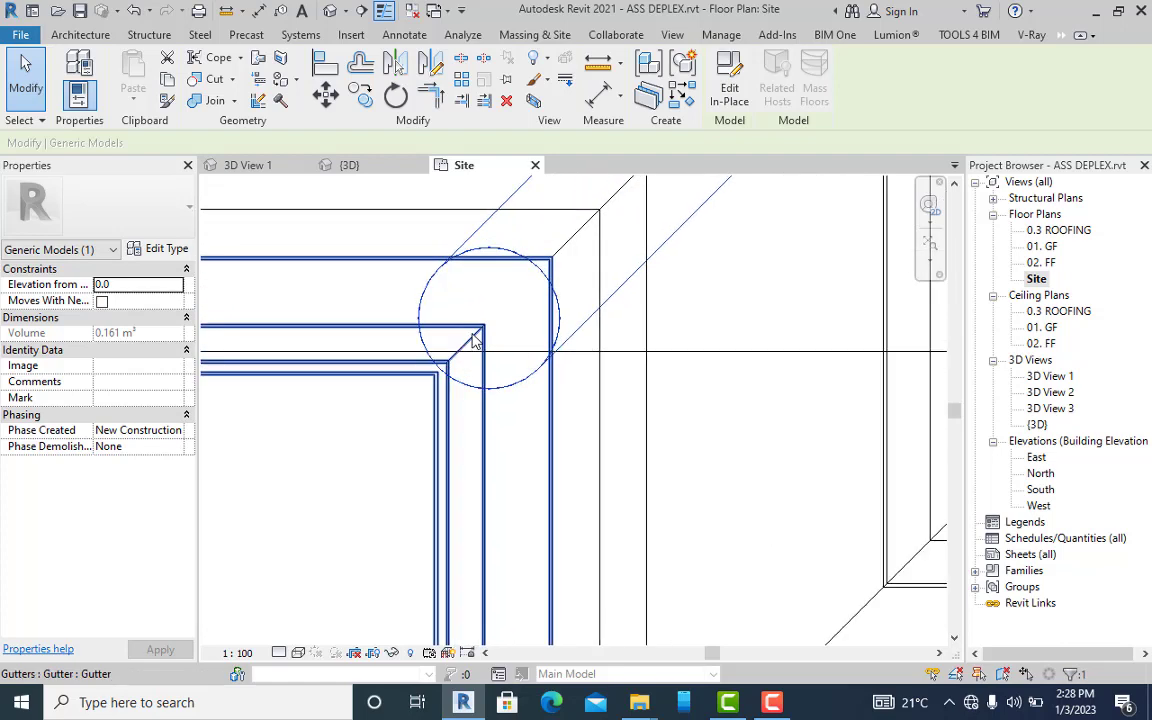
pyautogui.scroll(-3, 476, 340)
pyautogui.scroll(2, 476, 340)
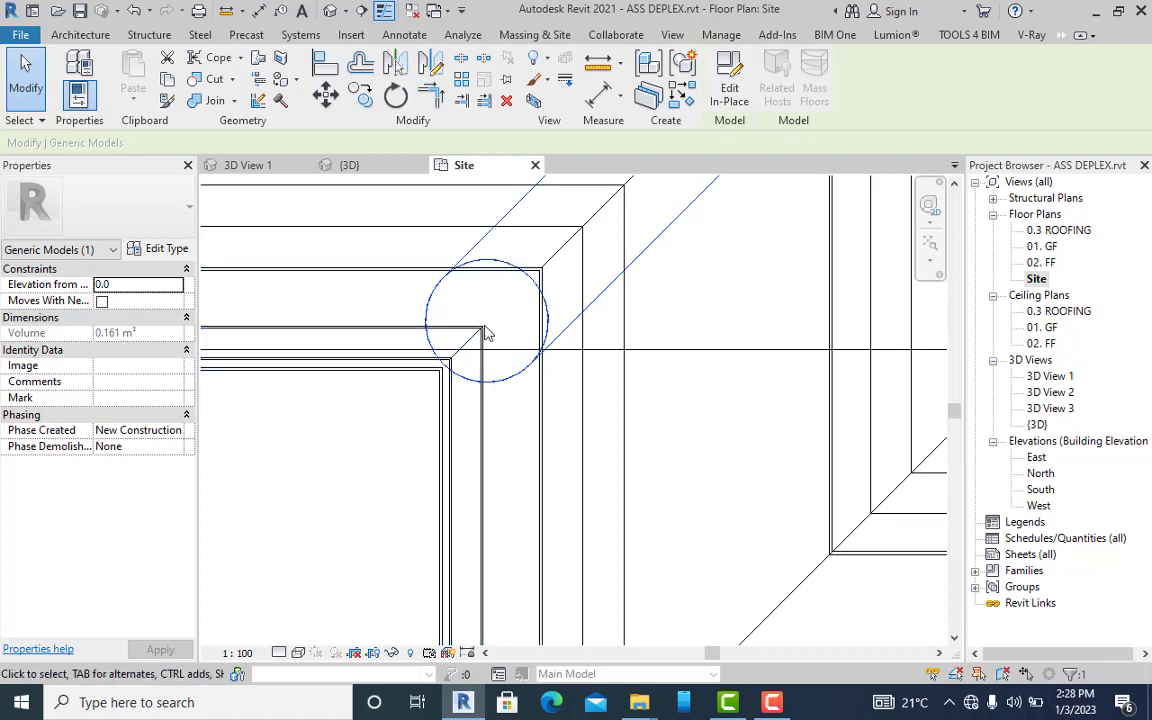
pyautogui.scroll(-4, 487, 332)
pyautogui.scroll(1, 610, 250)
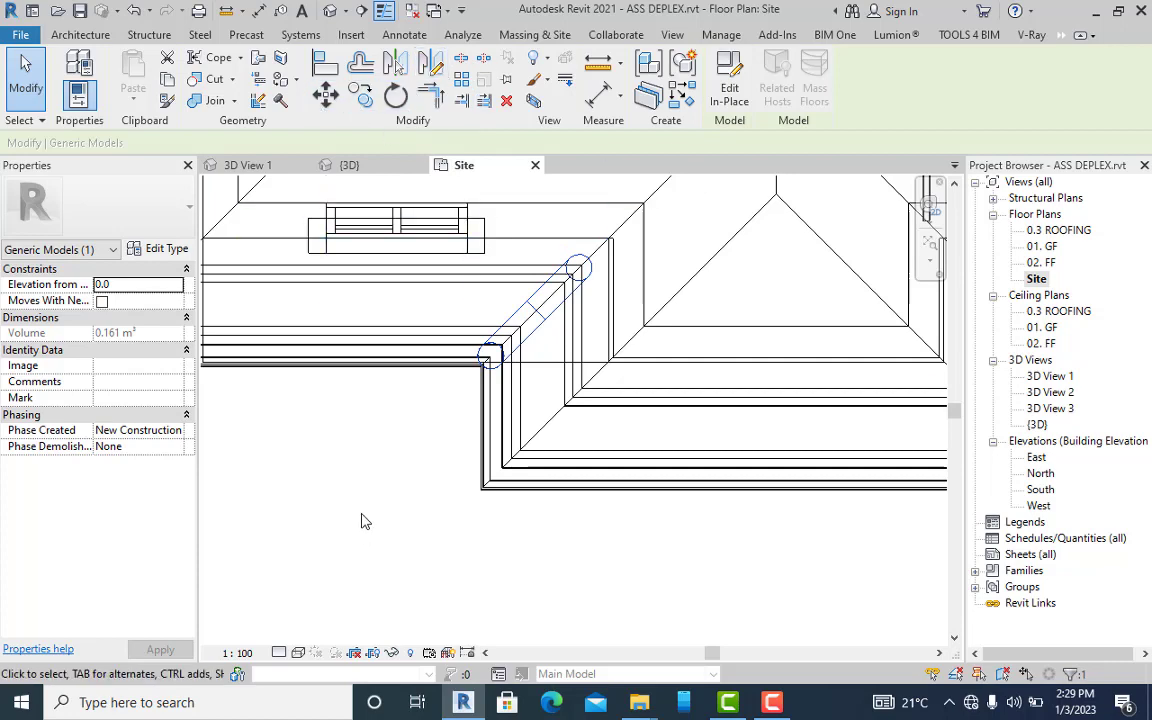
pyautogui.click(356, 451)
# - Open 3D View 1 and examine how the pipe's upper end meets the gutter at the roof corner
pyautogui.click(285, 166)
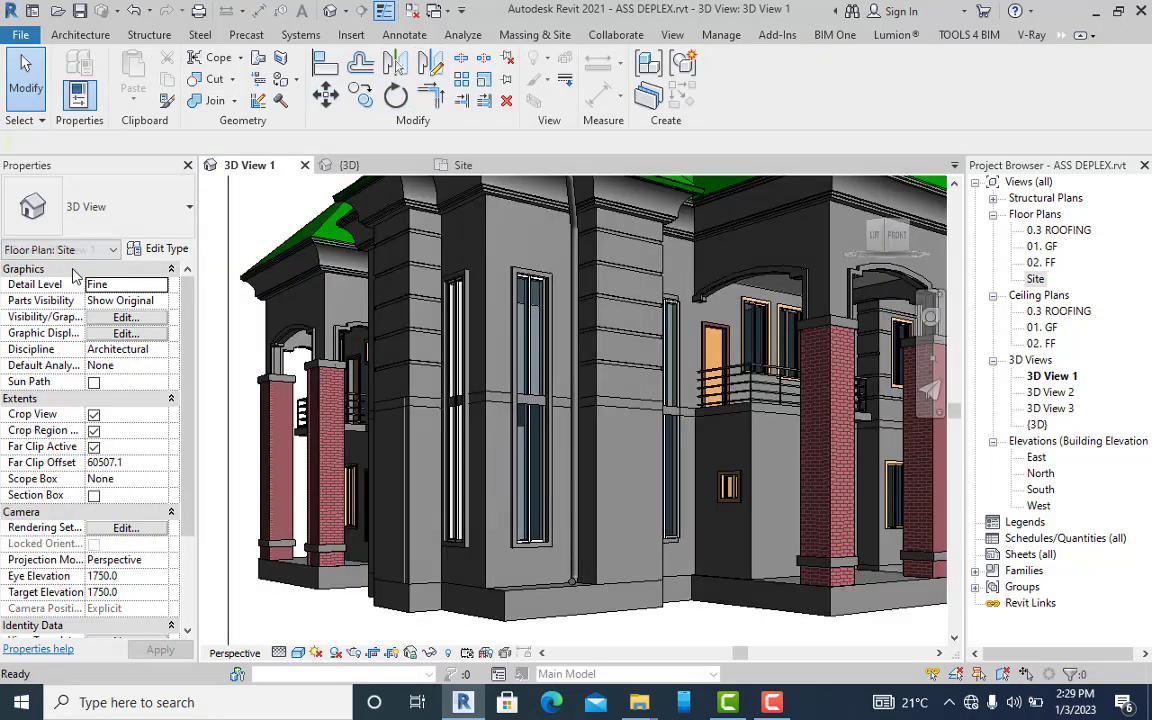
pyautogui.scroll(3, 530, 340)
pyautogui.scroll(-5, 545, 335)
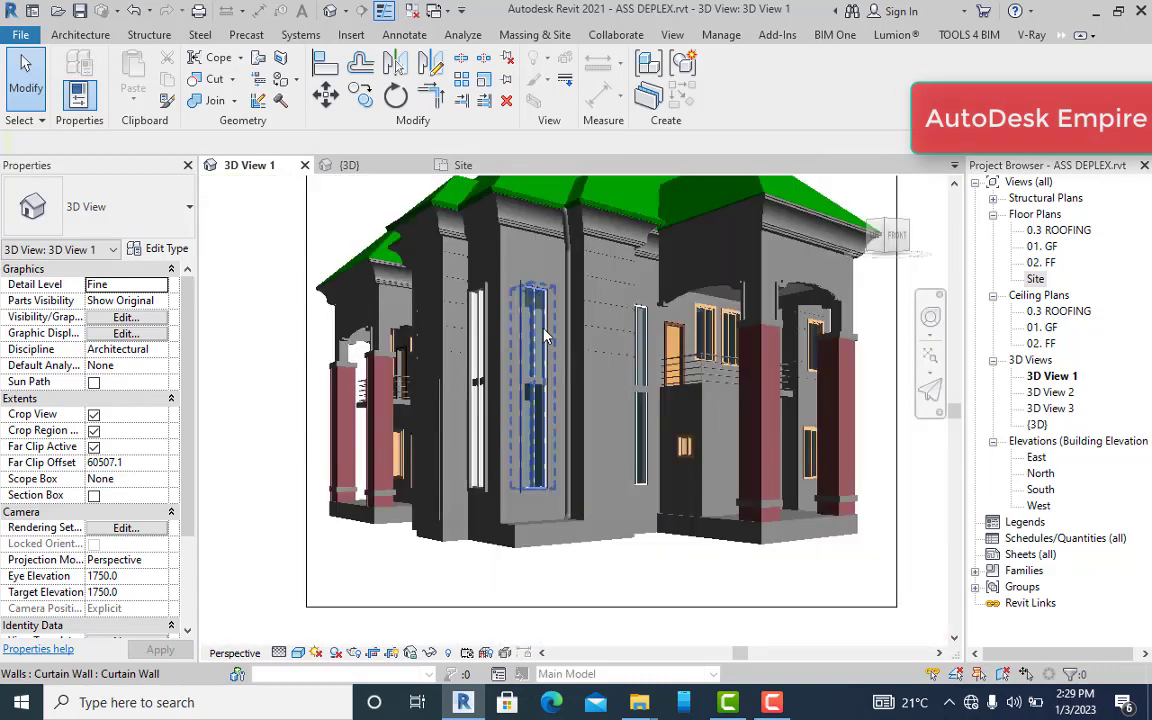
pyautogui.scroll(8, 545, 335)
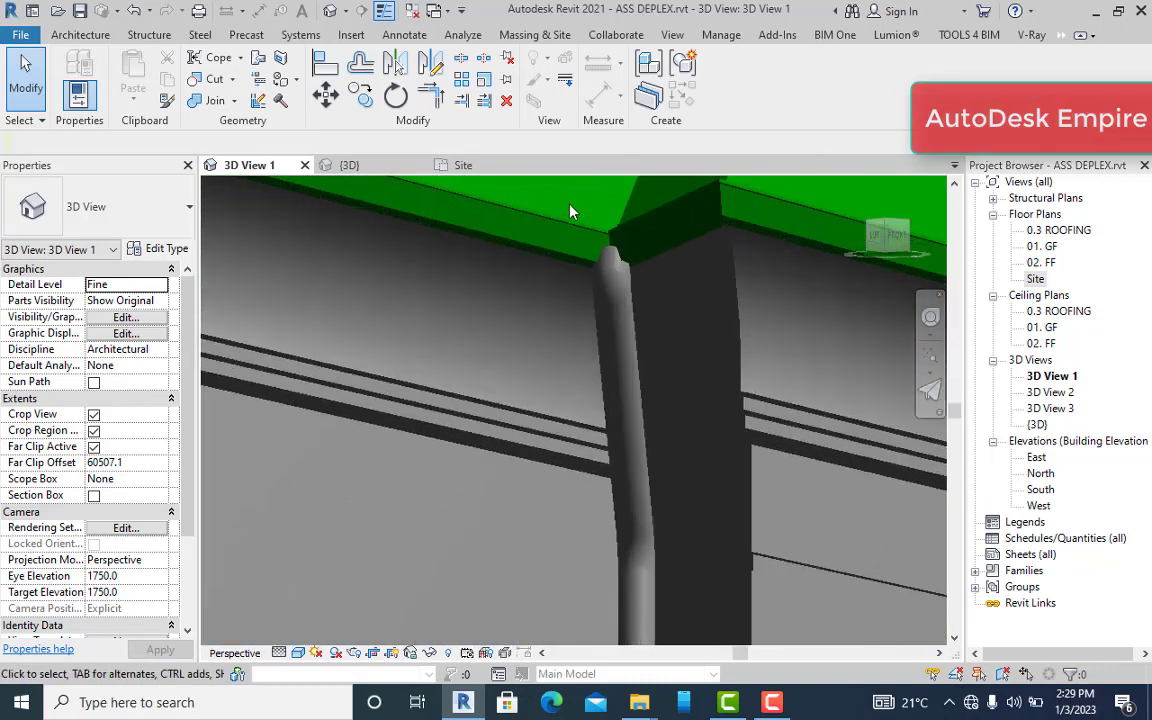
pyautogui.keyDown('shift'); pyautogui.moveTo(570, 212); pyautogui.dragTo(640, 264, button='middle'); pyautogui.keyUp('shift')
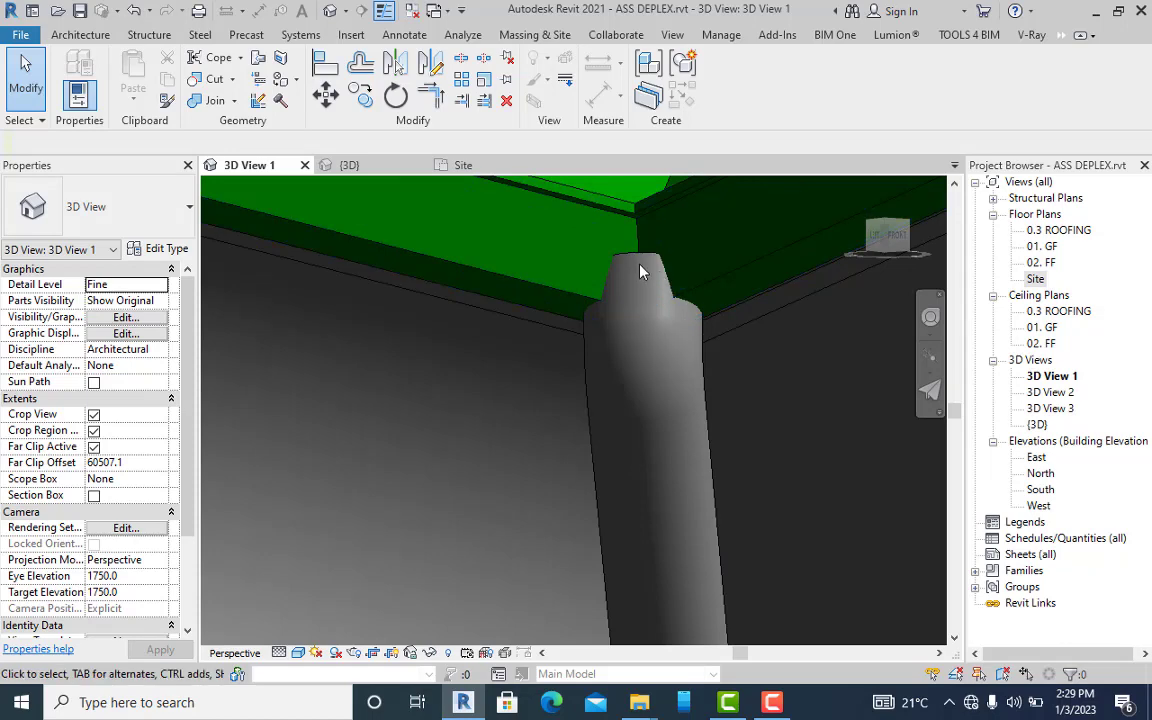
pyautogui.click(638, 258)
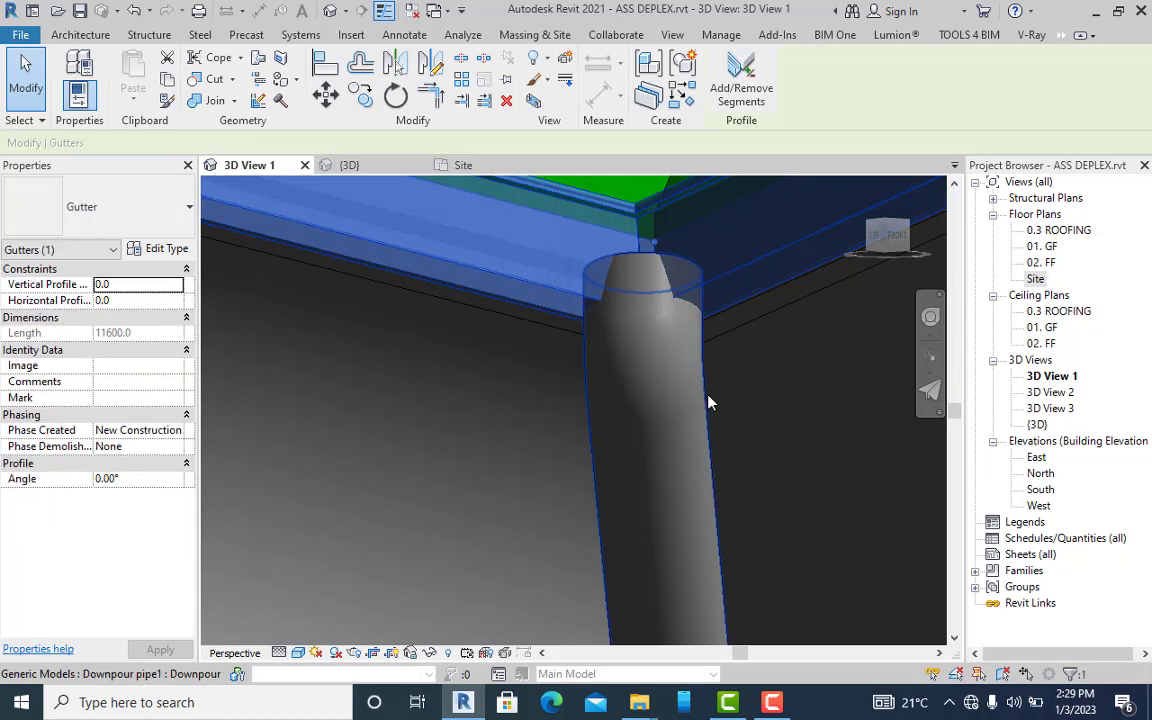
pyautogui.click(708, 402)
pyautogui.click(729, 92)
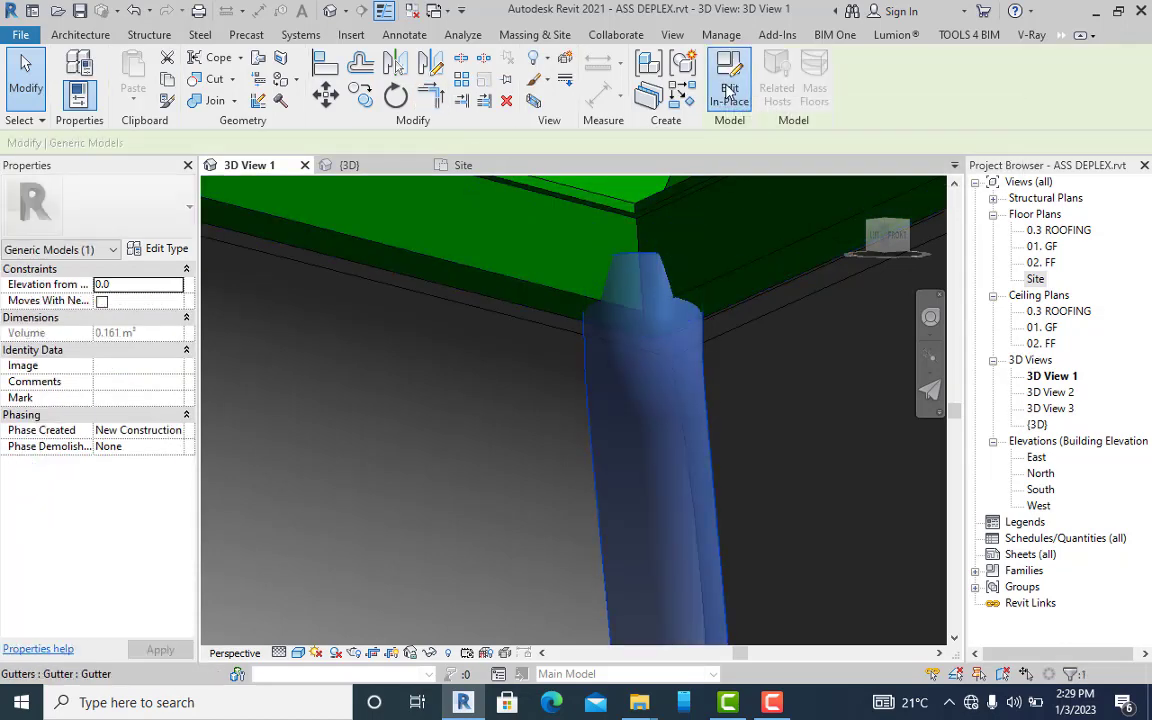
pyautogui.click(627, 90)
# - Switch to the {3D} view, edit the downpour pipe in place and open its sweep for editing
pyautogui.click(365, 167)
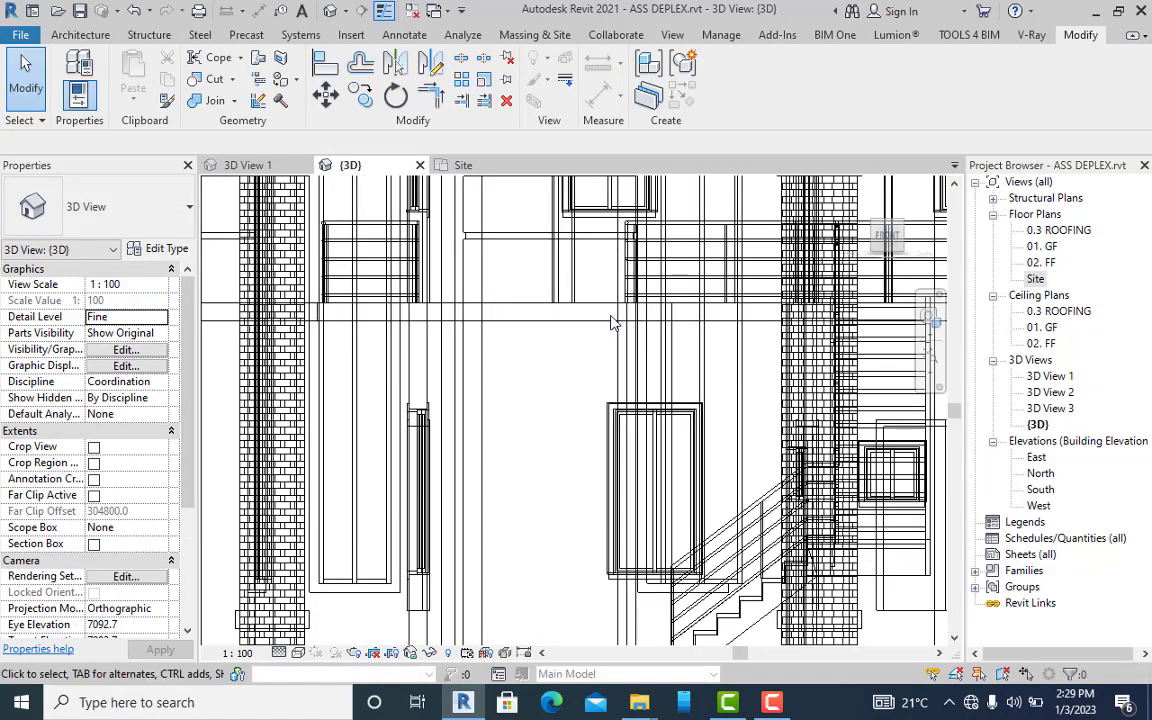
pyautogui.scroll(-6, 575, 248)
pyautogui.scroll(3, 575, 248)
pyautogui.scroll(4, 575, 248)
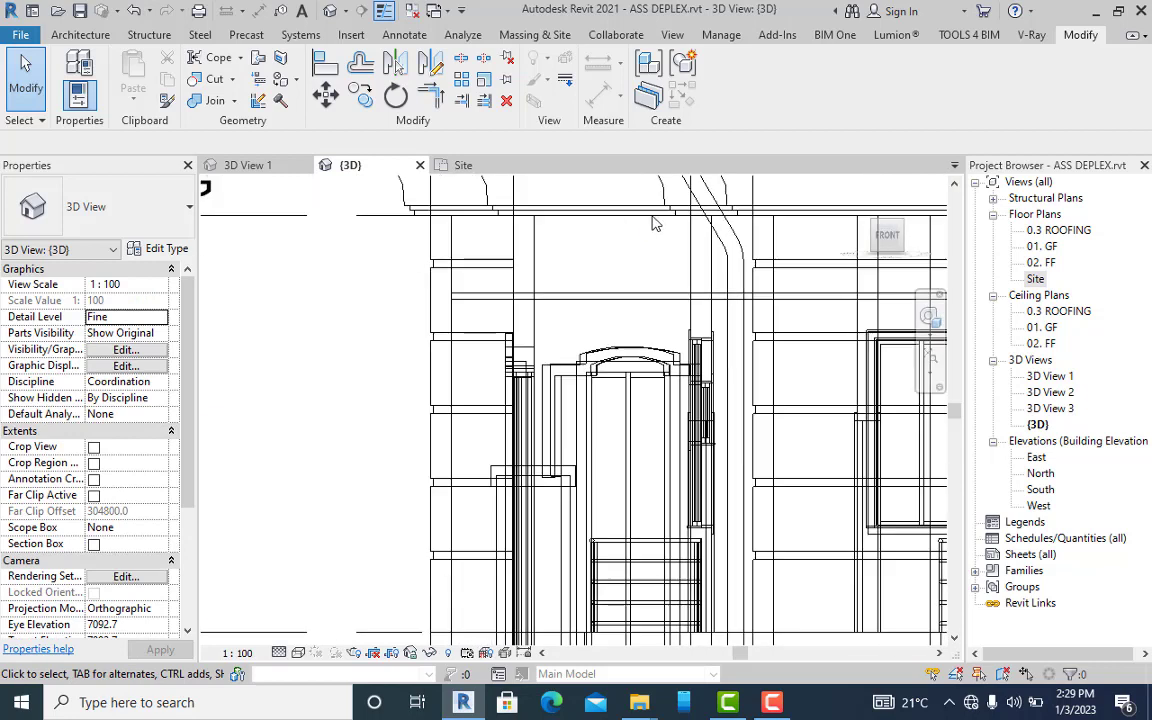
pyautogui.click(712, 220)
pyautogui.click(729, 88)
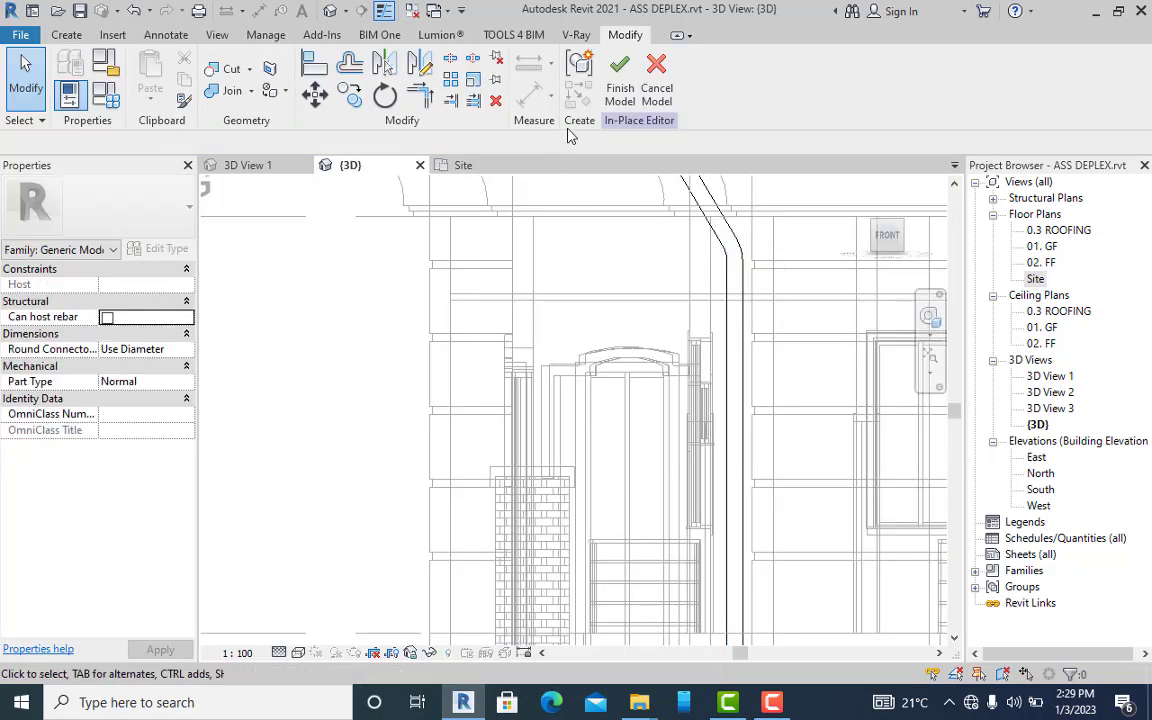
pyautogui.click(717, 213)
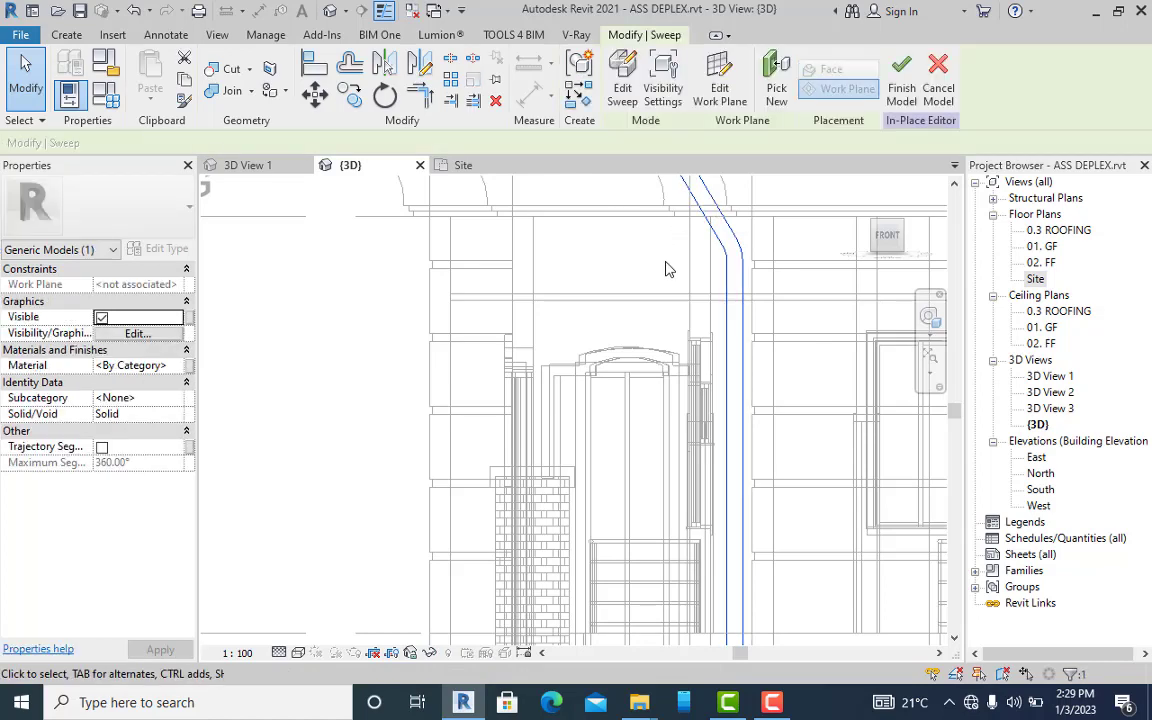
pyautogui.scroll(-3, 663, 265)
pyautogui.click(622, 88)
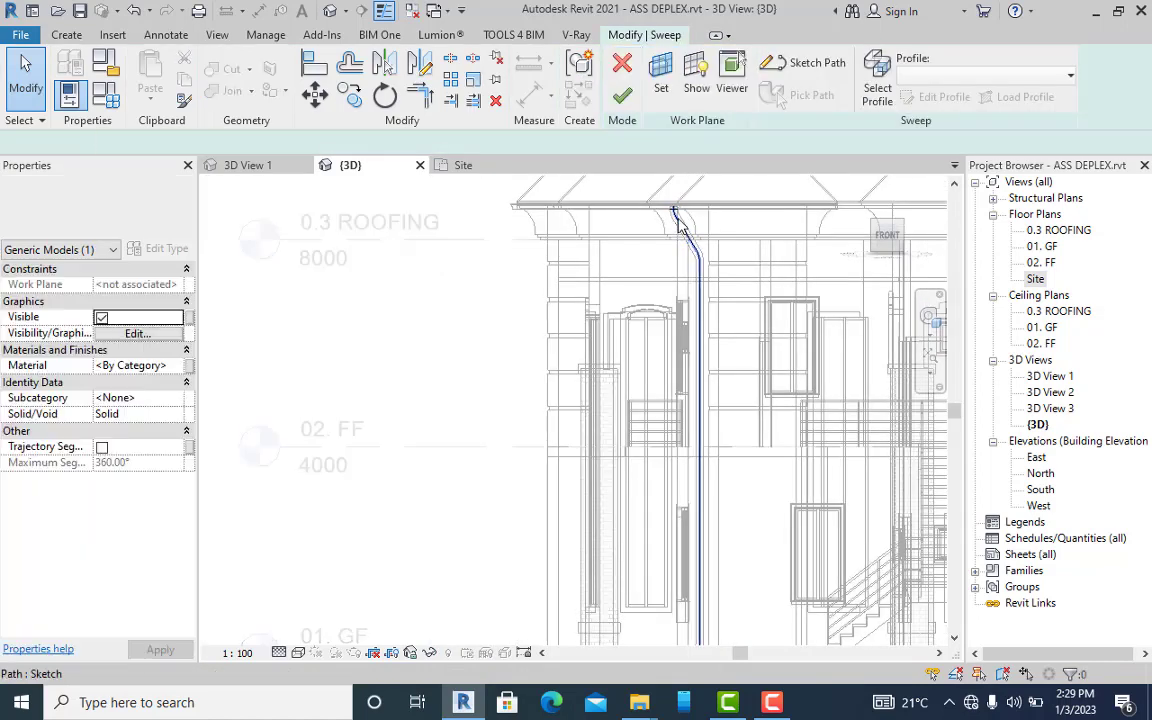
# - Stretch the top vertical segment of the pipe's sweep path upward to a length of 110 mm and finish the in-place model
pyautogui.scroll(5, 678, 200)
pyautogui.moveTo(663, 218); pyautogui.dragTo(660, 398, button='middle')
pyautogui.click(647, 398)
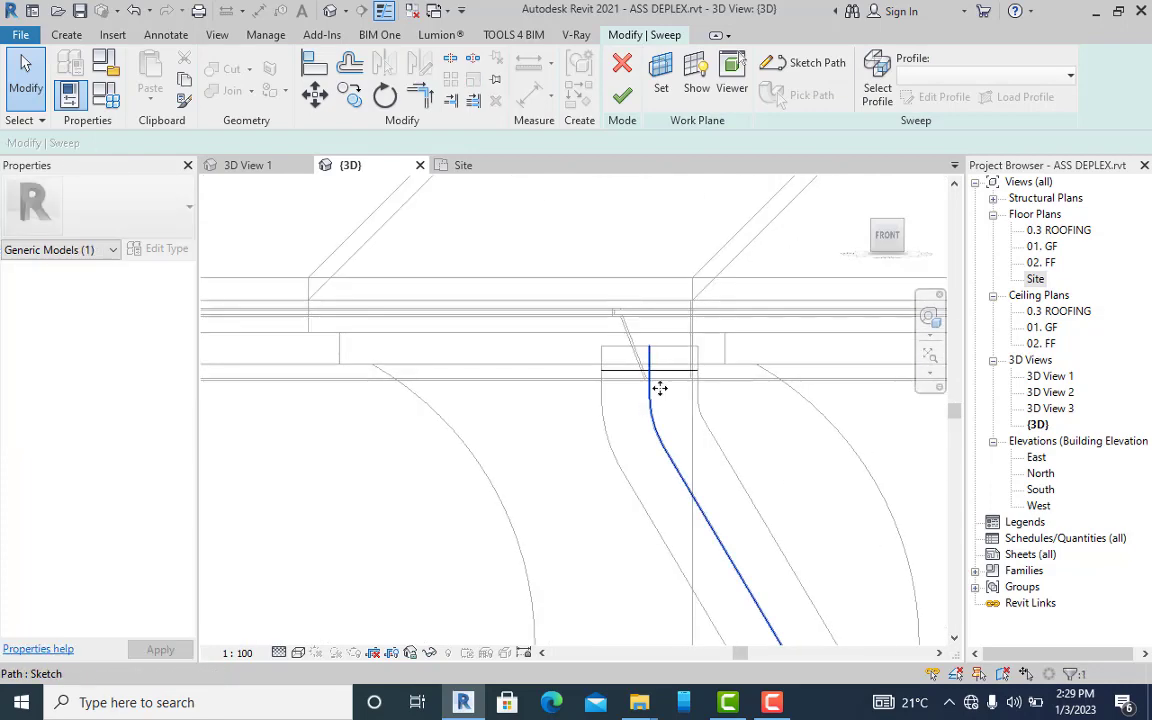
pyautogui.scroll(3, 650, 324)
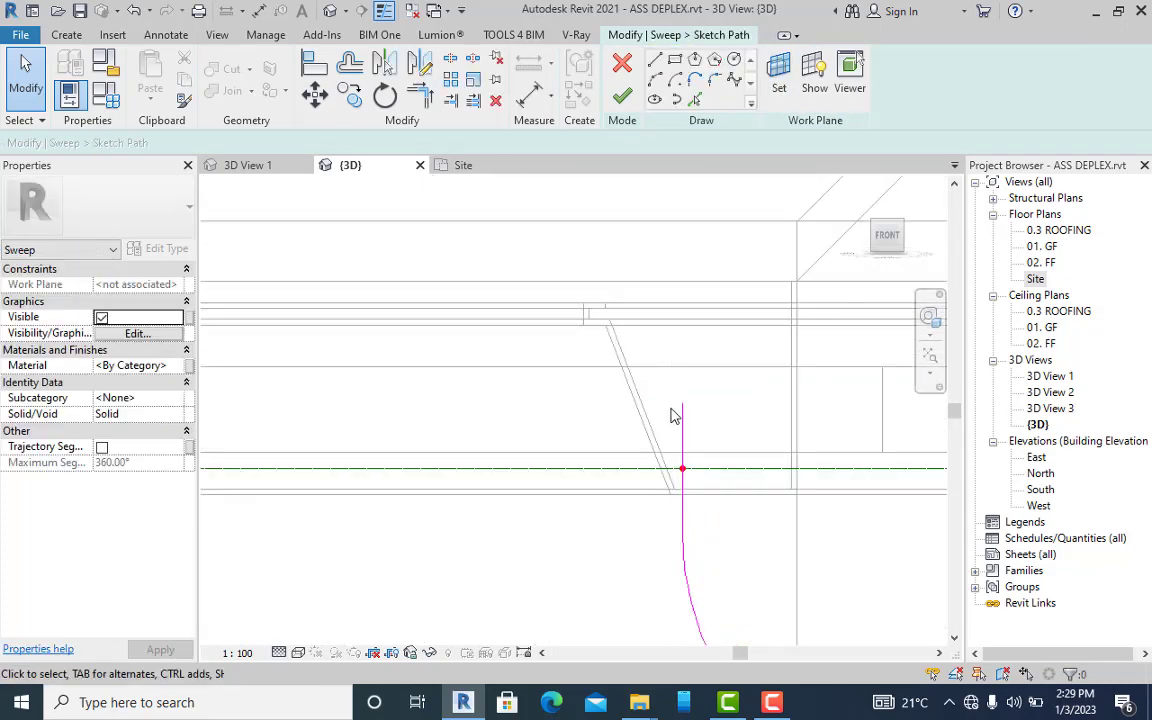
pyautogui.click(683, 405)
pyautogui.moveTo(683, 403); pyautogui.dragTo(679, 347)
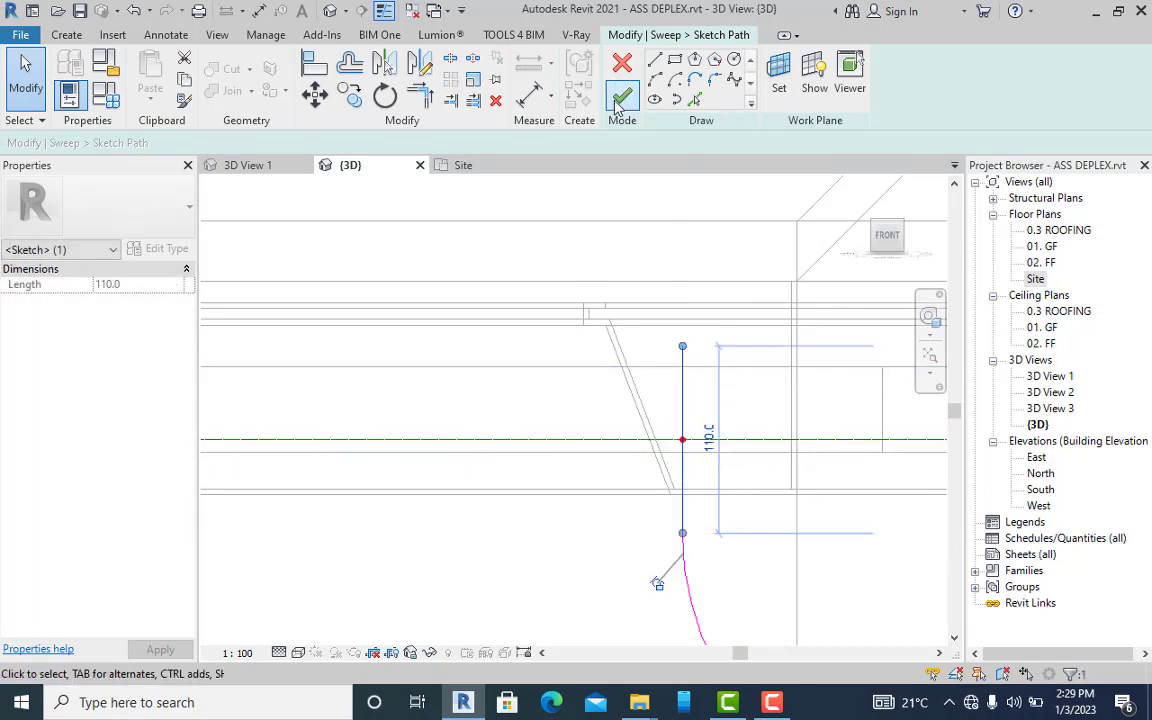
pyautogui.click(621, 97)
pyautogui.click(621, 97)
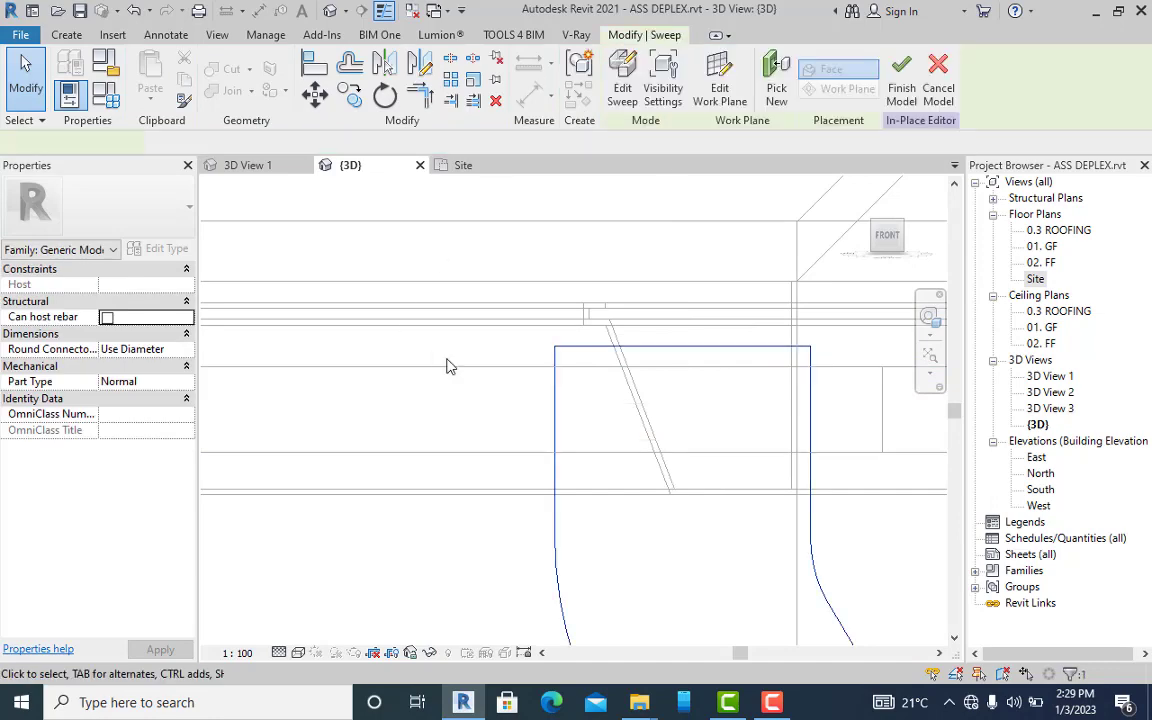
pyautogui.scroll(3, 558, 352)
pyautogui.click(901, 92)
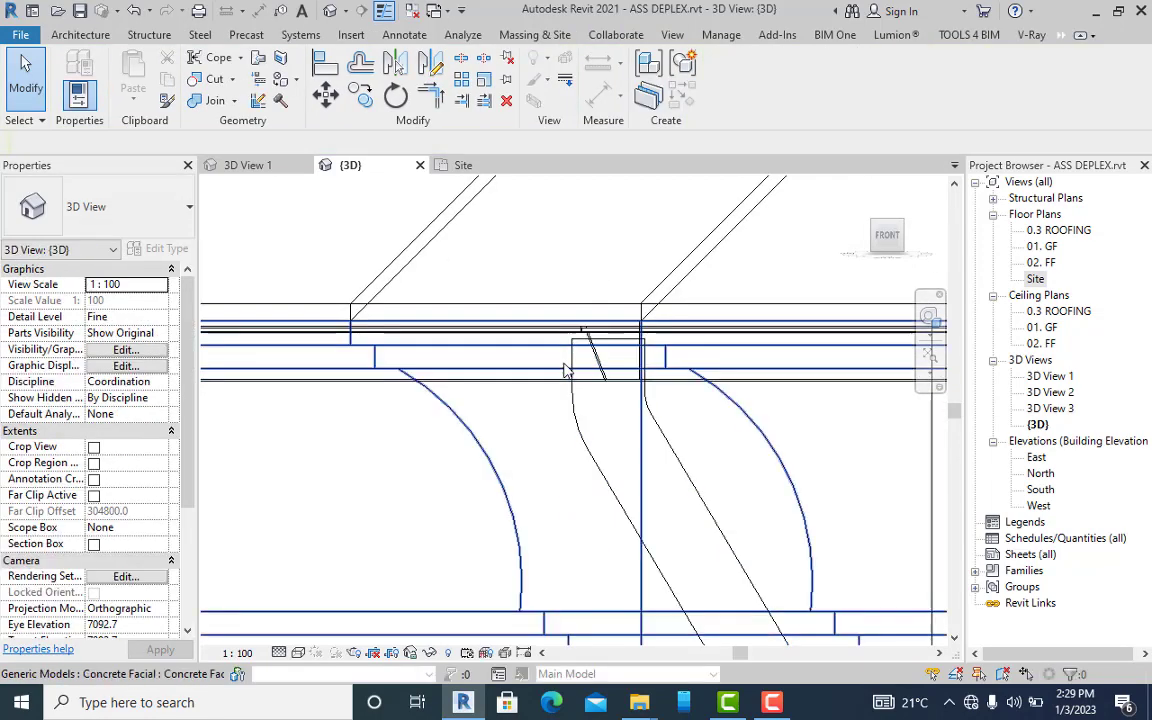
# - Check the pipe's upper end in 3D View 1 and reopen its sweep path for editing in the {3D} view
pyautogui.click(248, 165)
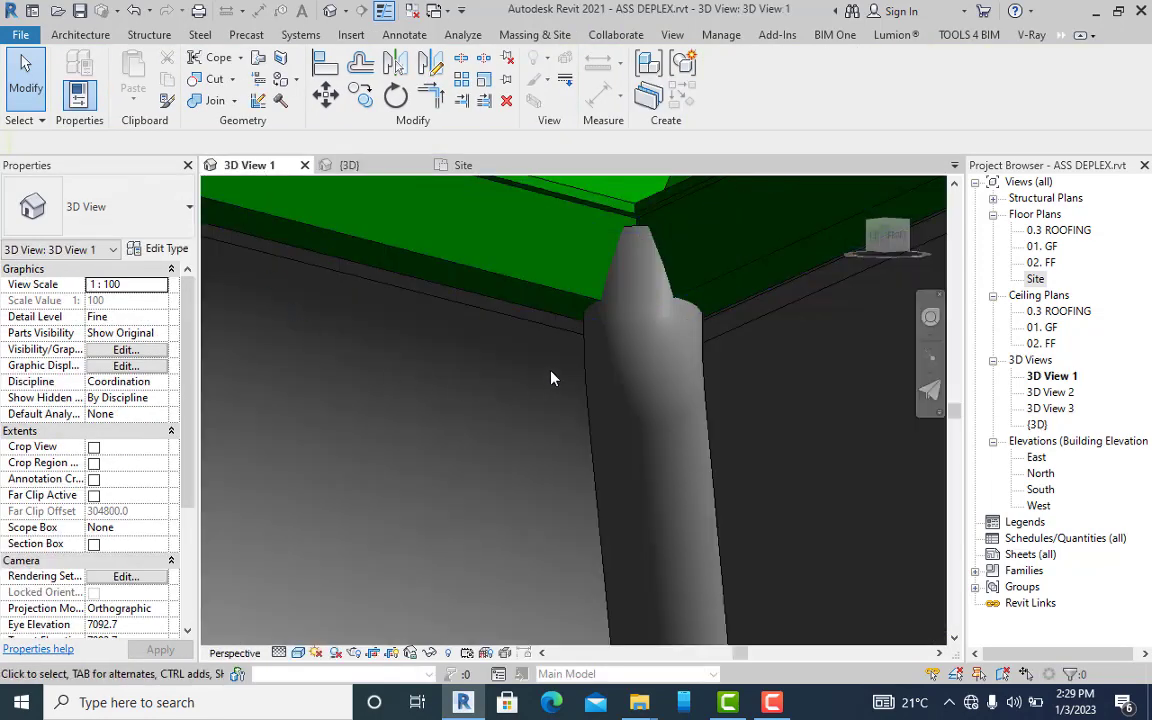
pyautogui.scroll(-2, 511, 304)
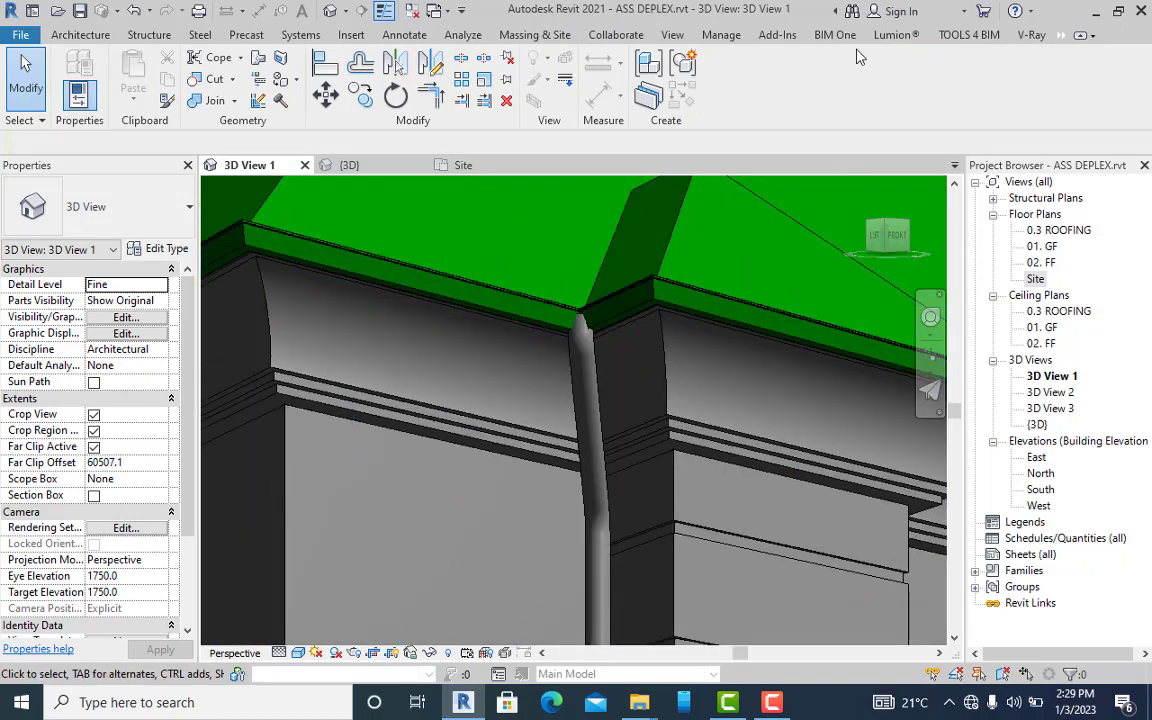
pyautogui.click(349, 165)
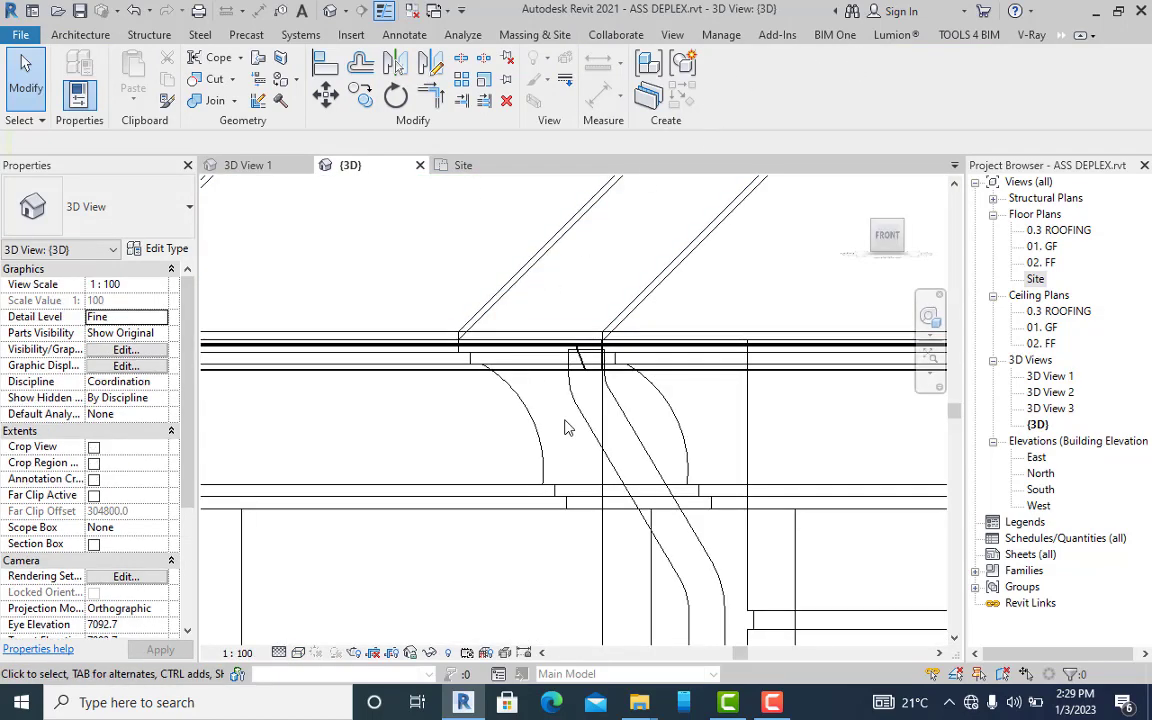
pyautogui.click(630, 430)
pyautogui.scroll(3, 470, 380)
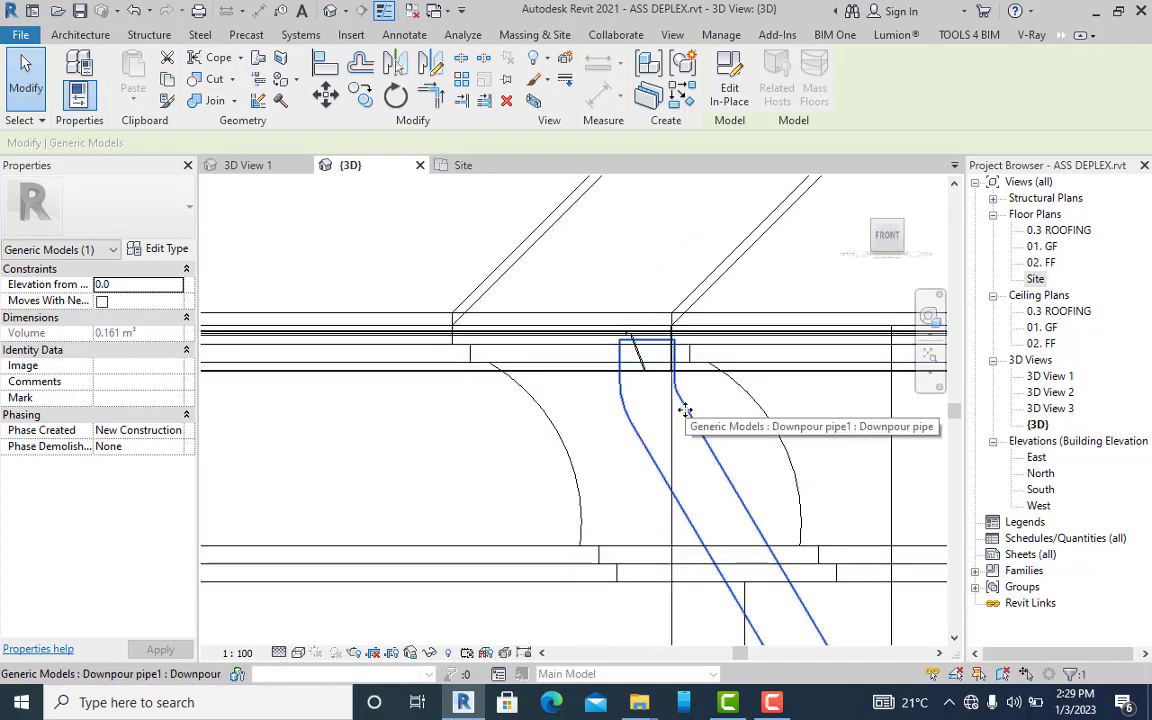
pyautogui.click(729, 95)
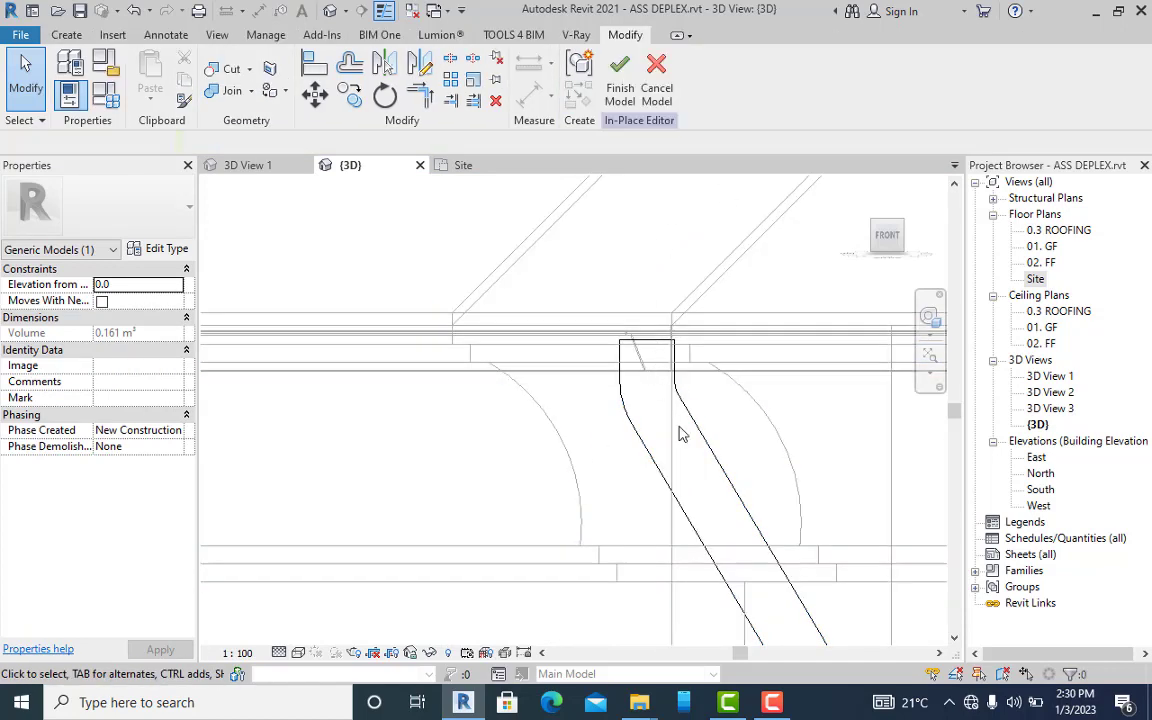
pyautogui.click(688, 420)
pyautogui.click(622, 88)
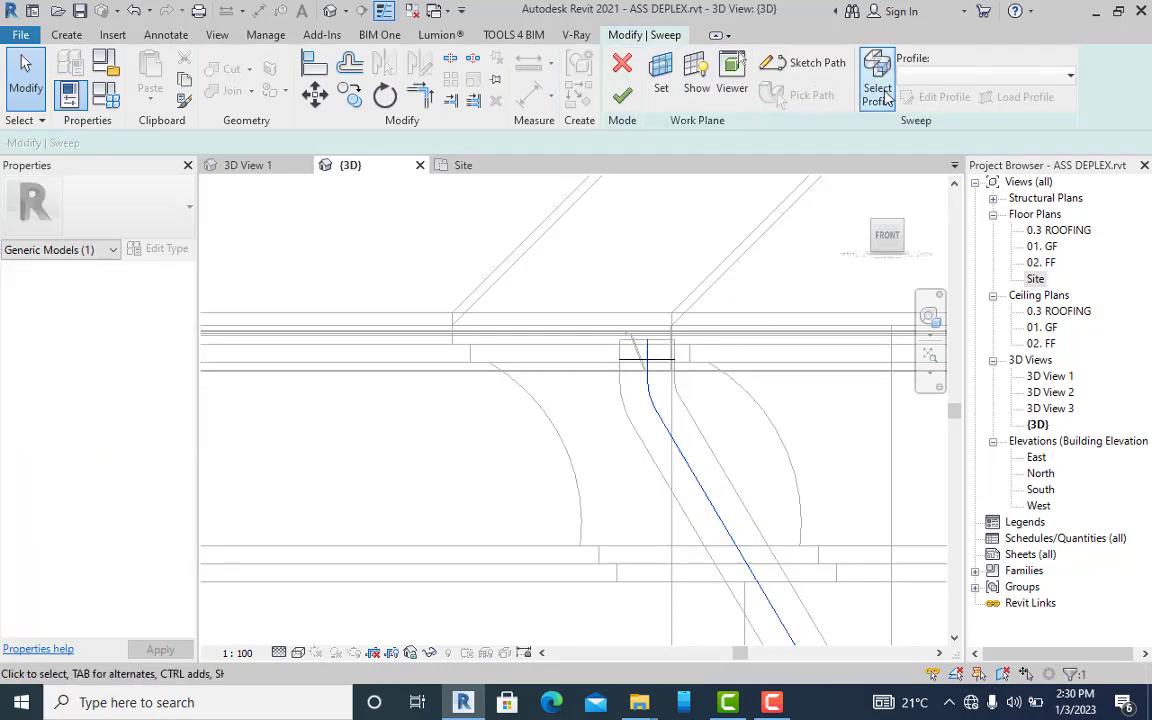
pyautogui.click(806, 63)
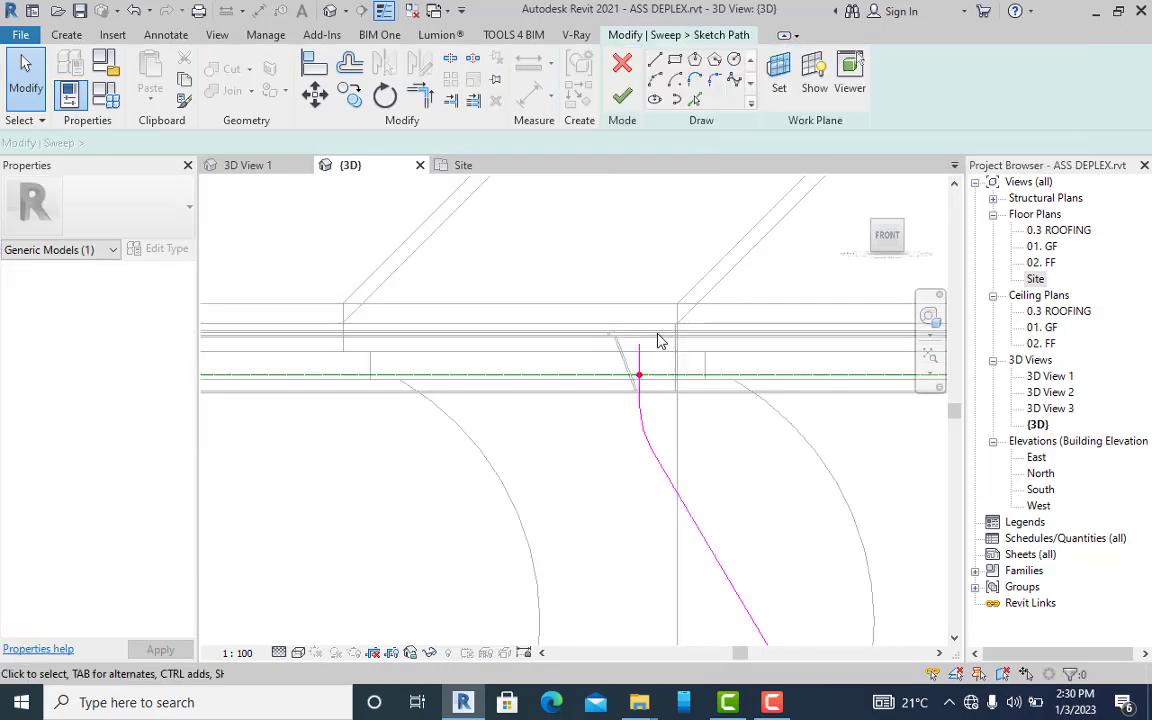
# - Extend the upper end of the sweep path further up past the gutter and finish the sweep and in-place model
pyautogui.click(630, 417)
pyautogui.moveTo(630, 352); pyautogui.dragTo(630, 308)
pyautogui.click(622, 95)
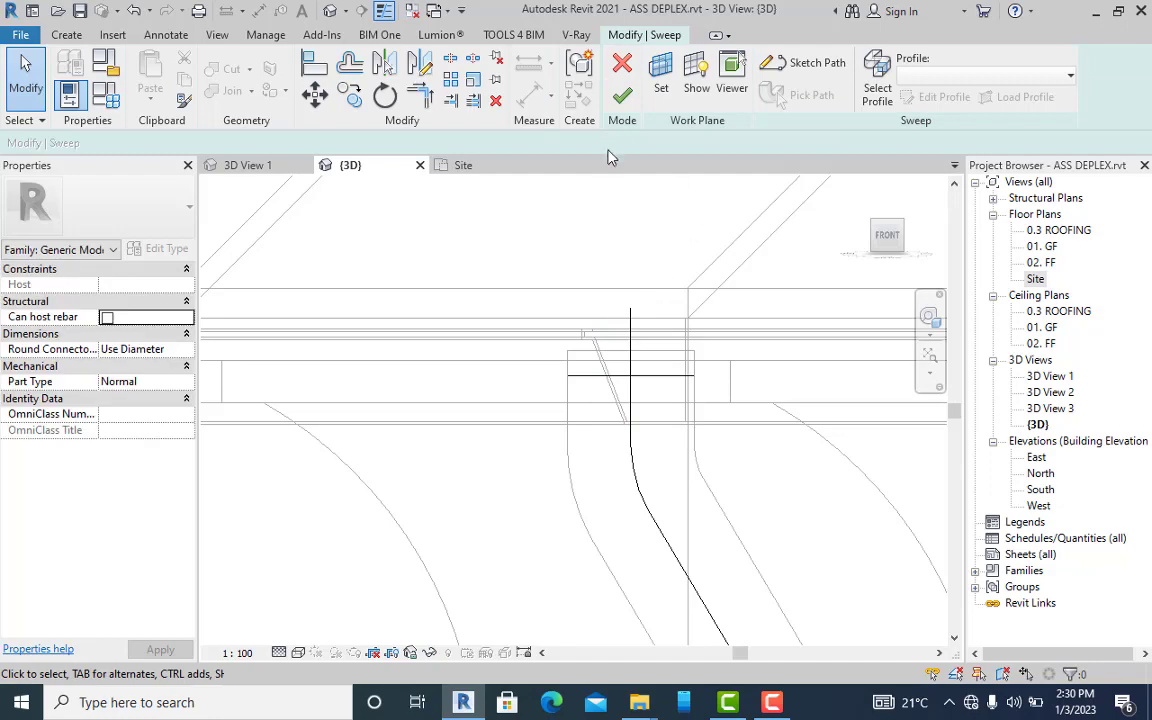
pyautogui.click(625, 95)
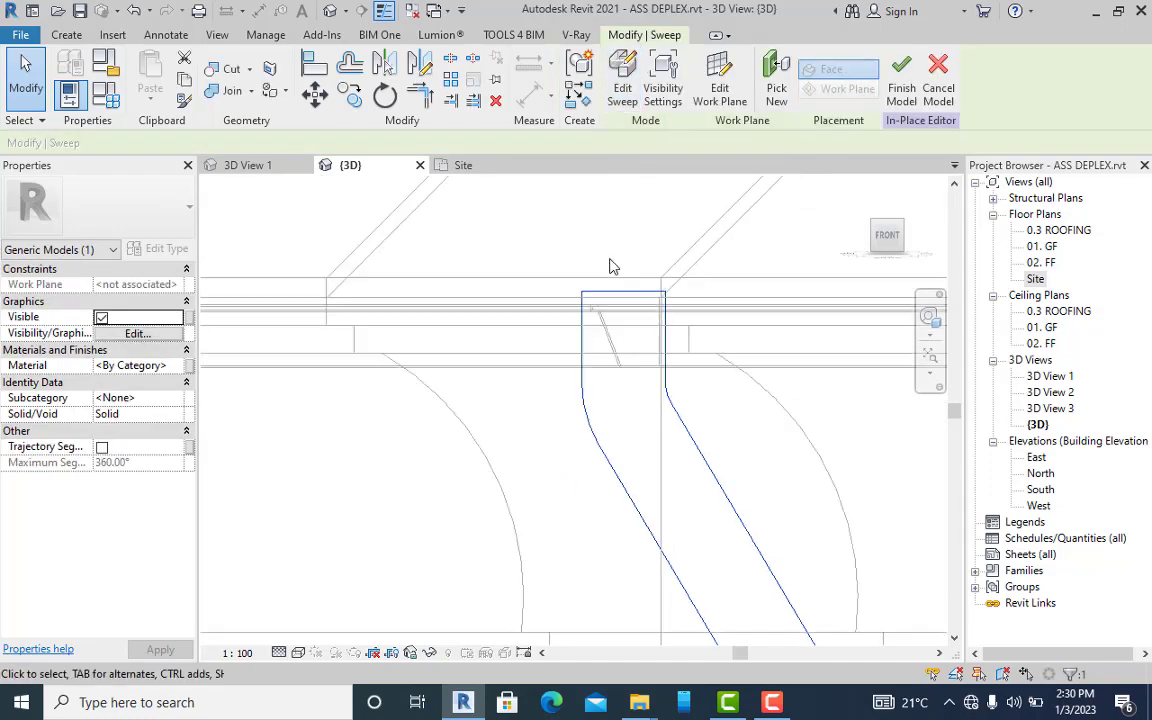
pyautogui.click(912, 98)
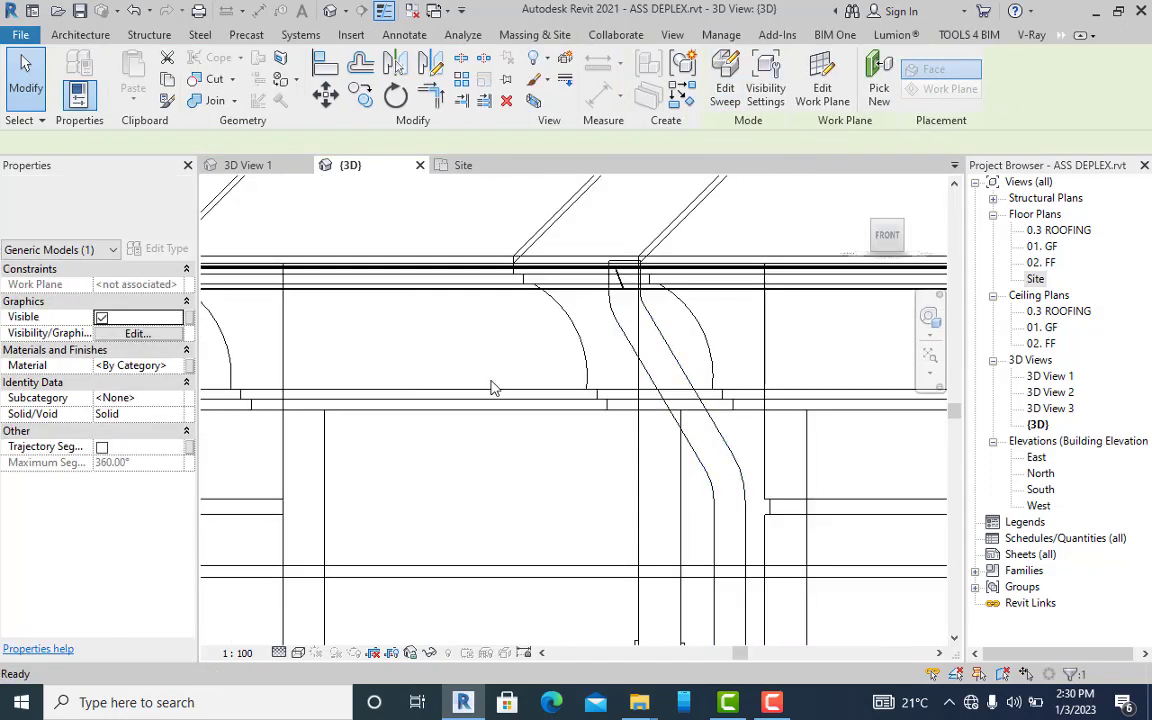
# - Examine in 3D View 1 how the extended pipe end meets the gutter corner
pyautogui.click(257, 168)
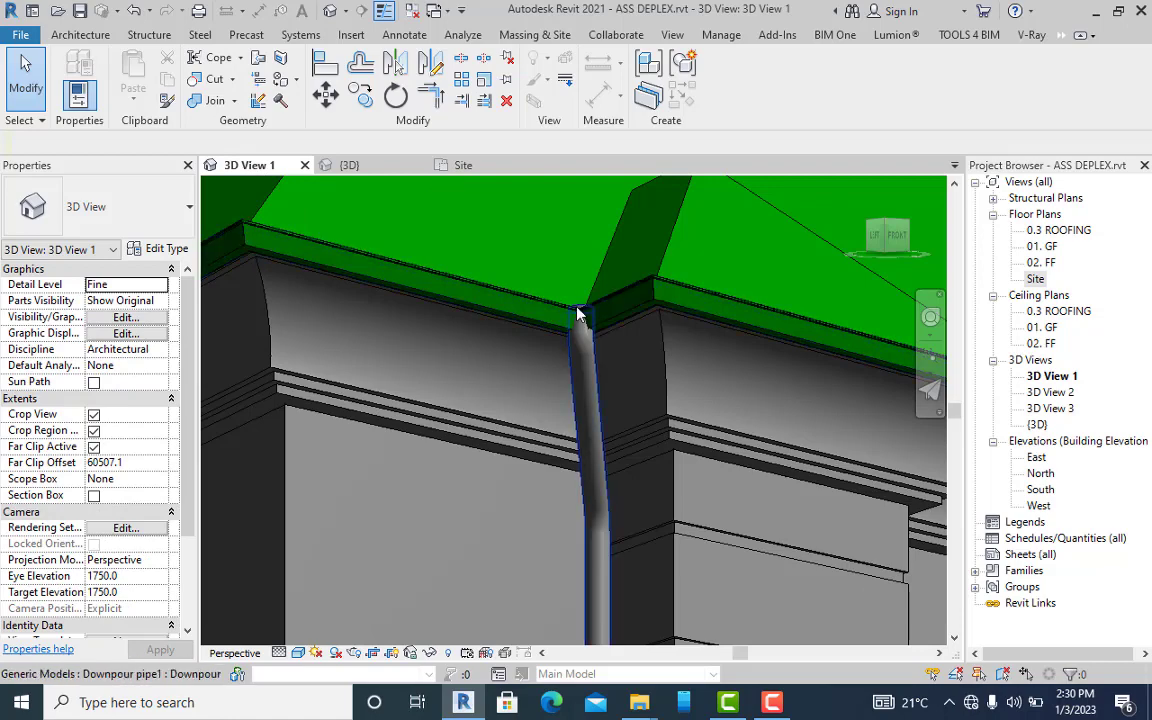
pyautogui.scroll(3, 585, 318)
pyautogui.scroll(2, 580, 360)
pyautogui.scroll(-2, 617, 391)
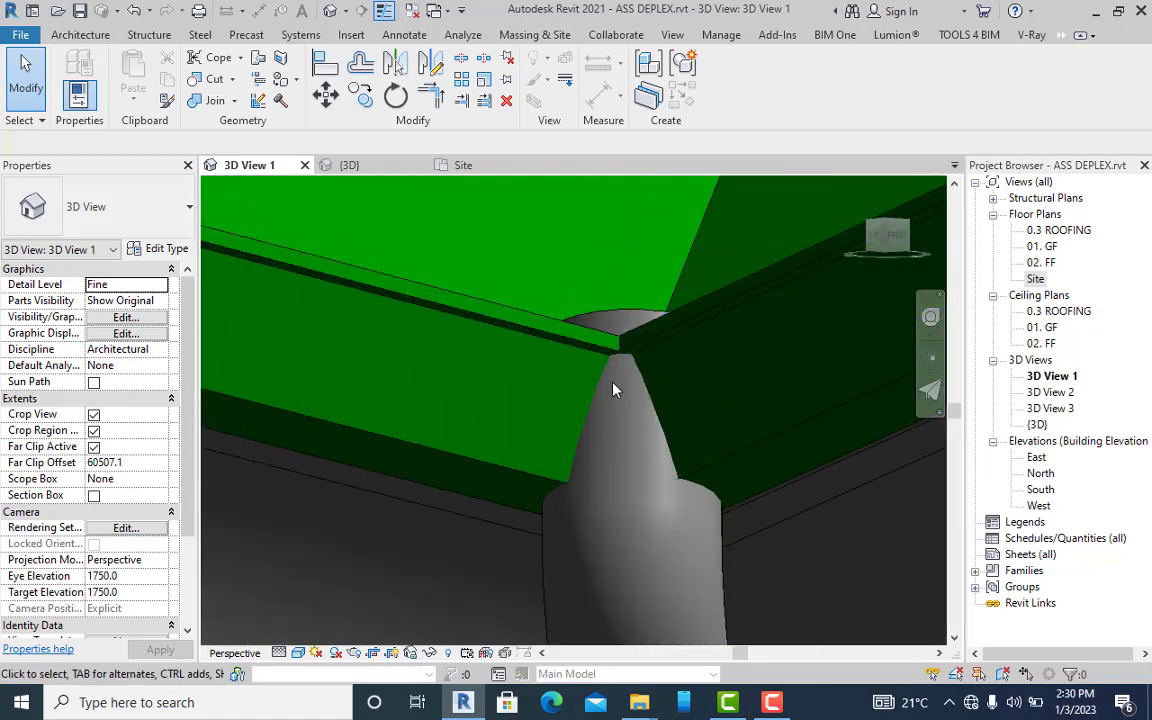
pyautogui.scroll(-3, 612, 385)
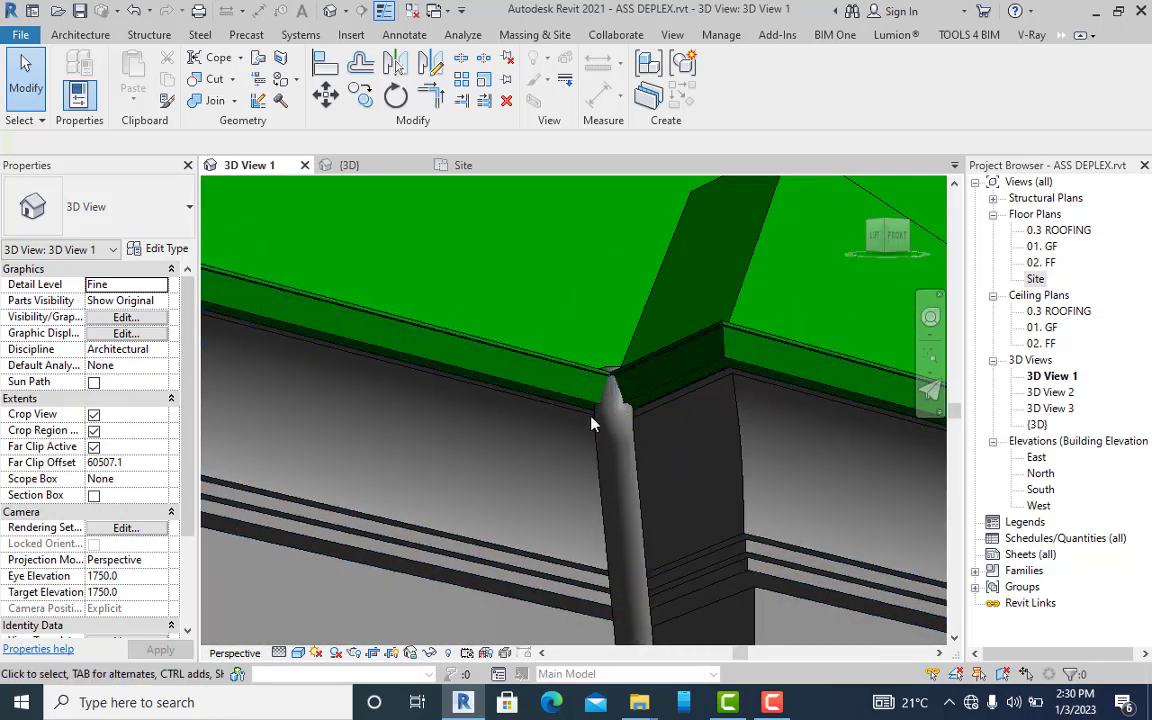
# - Change the gutter type's profile to M_Gutter - Bevel : 150 x150mm and apply it
pyautogui.click(716, 362)
pyautogui.click(135, 210)
pyautogui.click(122, 192)
pyautogui.click(163, 250)
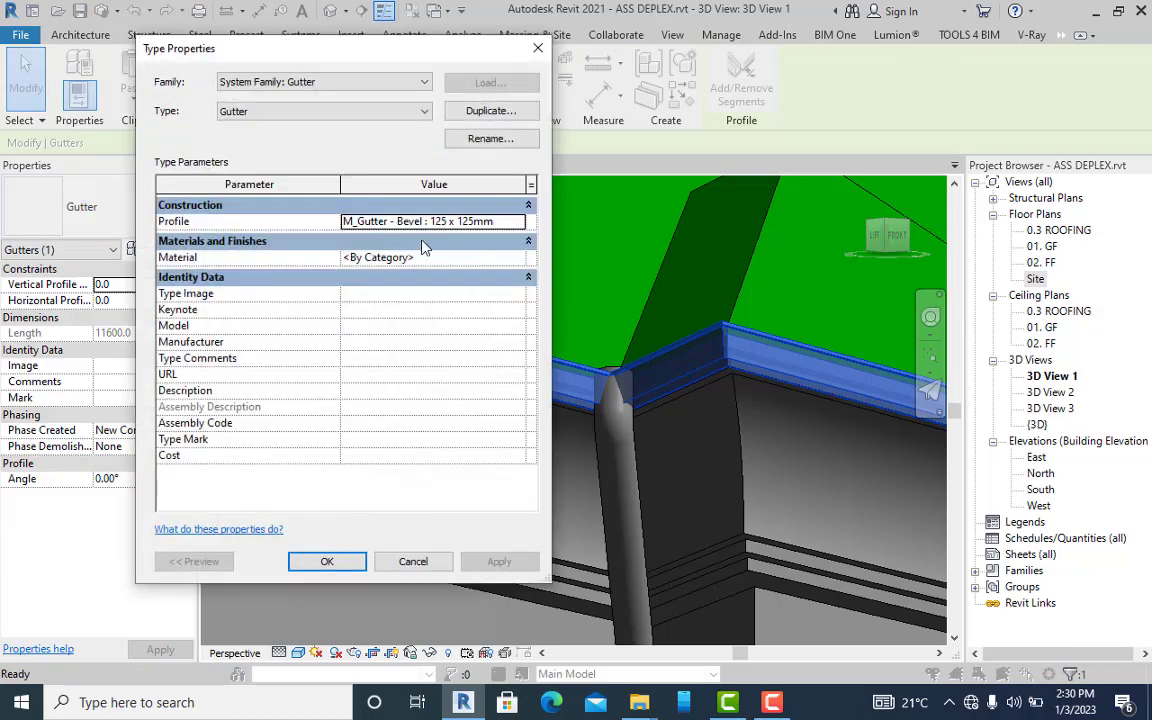
pyautogui.click(517, 223)
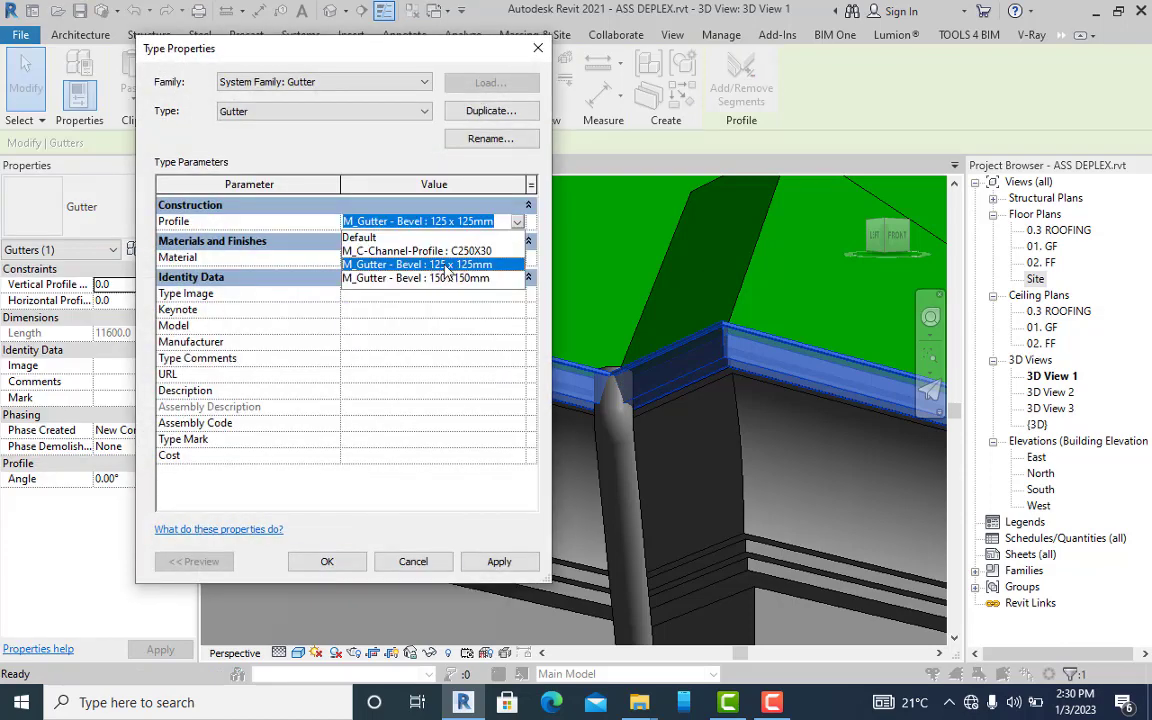
pyautogui.click(405, 279)
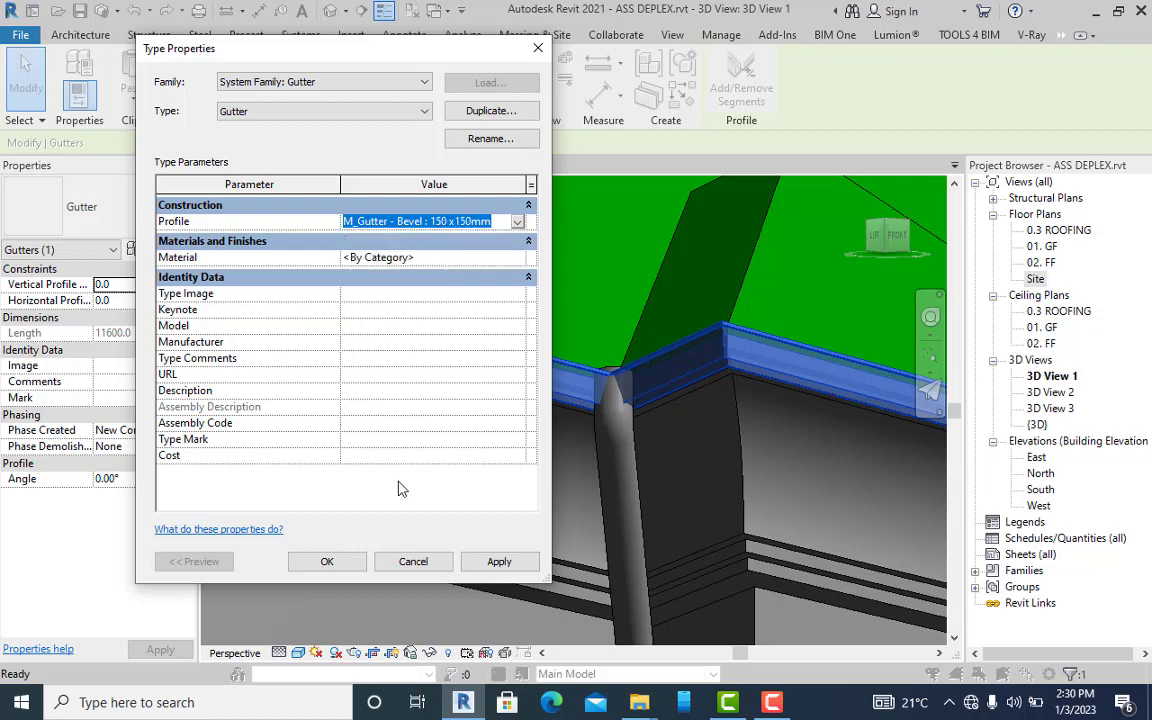
pyautogui.click(497, 562)
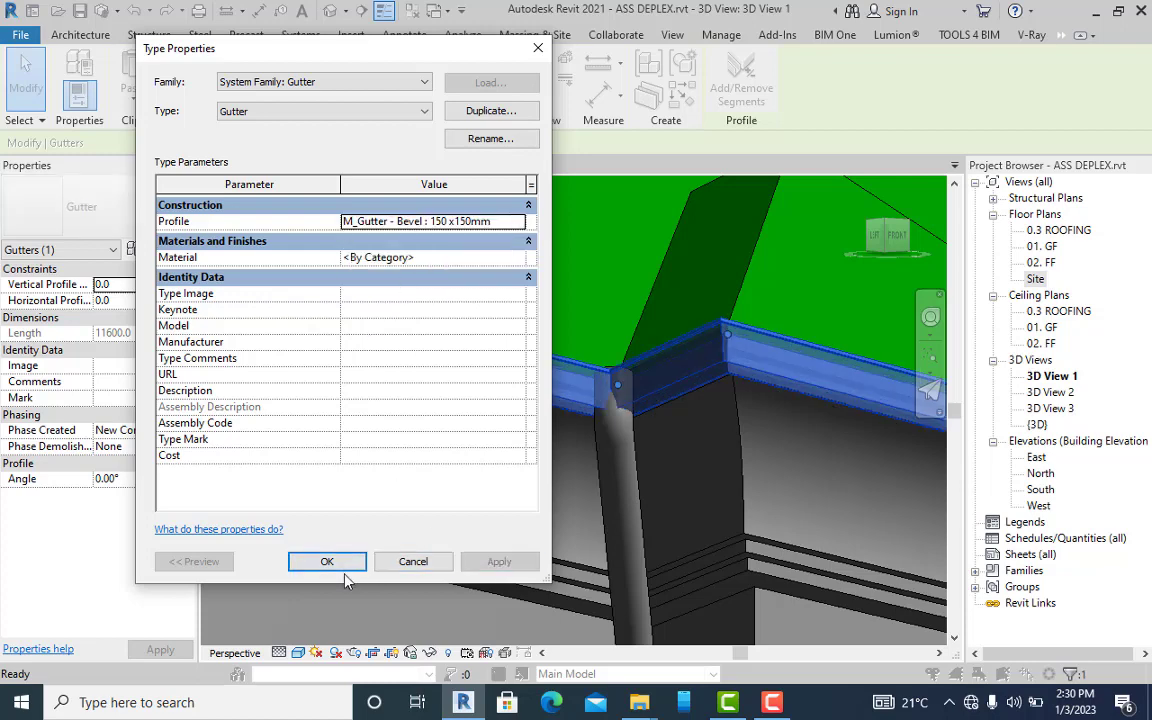
pyautogui.click(335, 564)
pyautogui.press('Escape')
pyautogui.keyDown('shift'); pyautogui.moveTo(625, 481); pyautogui.dragTo(590, 395, button='middle'); pyautogui.keyUp('shift')
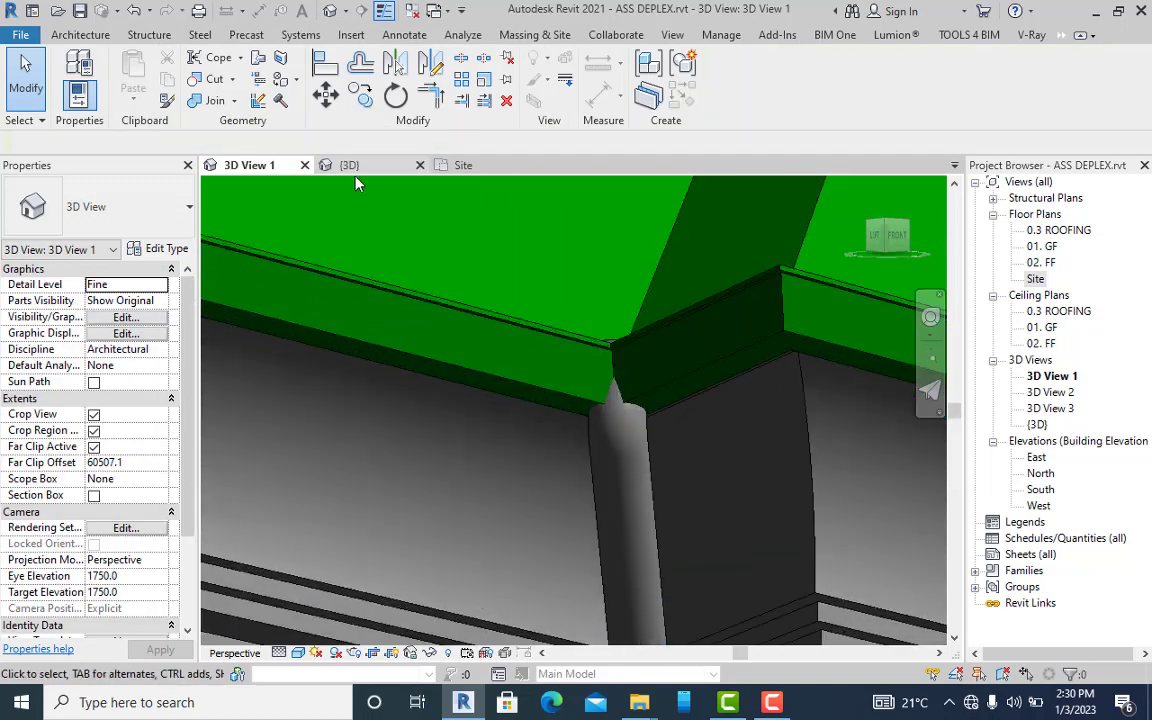
# - Nudge the downpour pipe right and slightly up in the Site plan so its end circle overlaps the gutter corner
pyautogui.click(455, 165)
pyautogui.scroll(3, 497, 410)
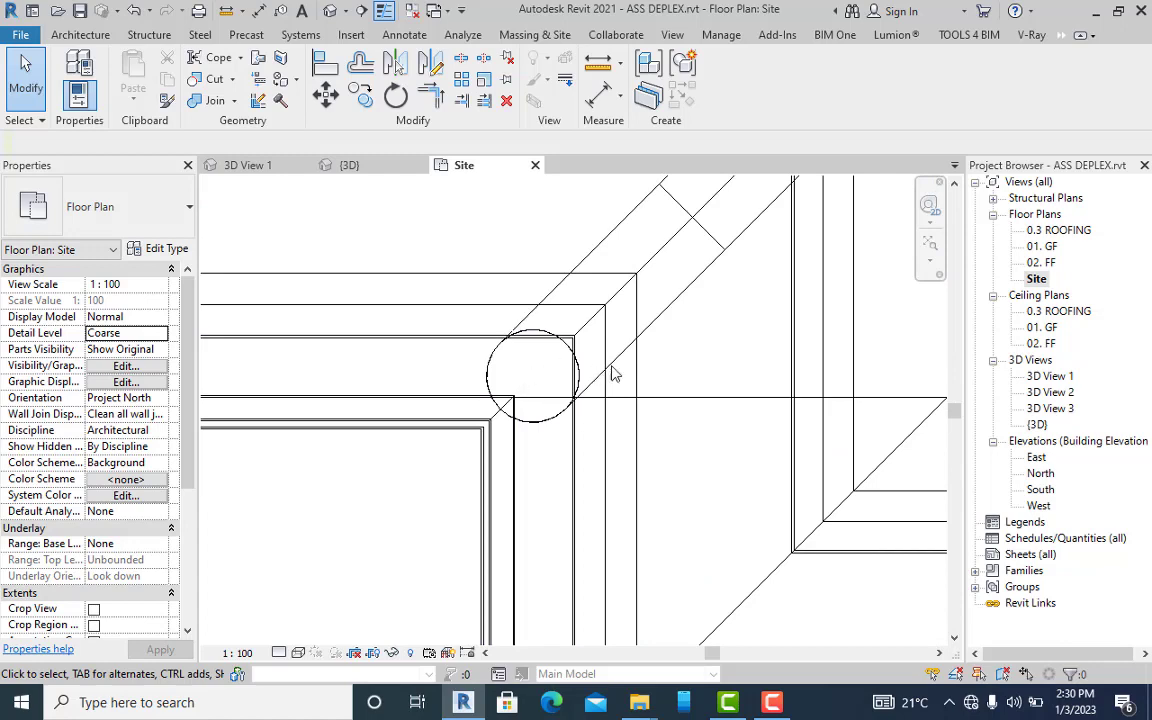
pyautogui.click(660, 324)
pyautogui.press('Right')
pyautogui.press('Up')
pyautogui.press('Right')
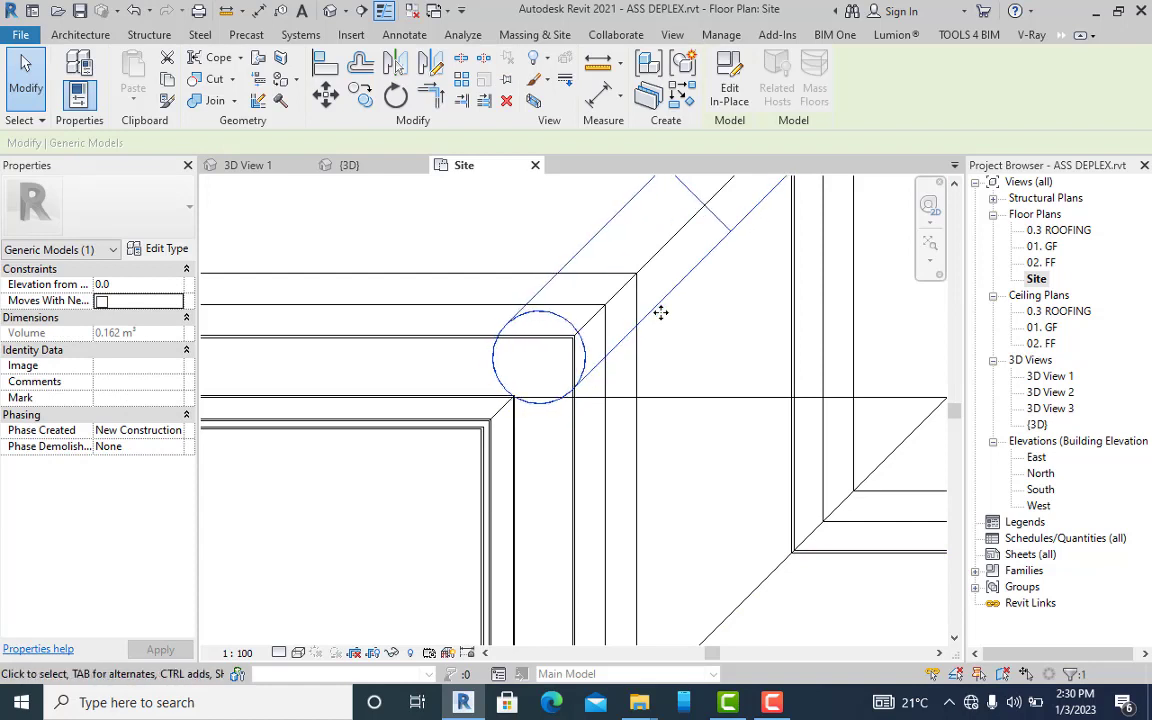
pyautogui.press('Right')
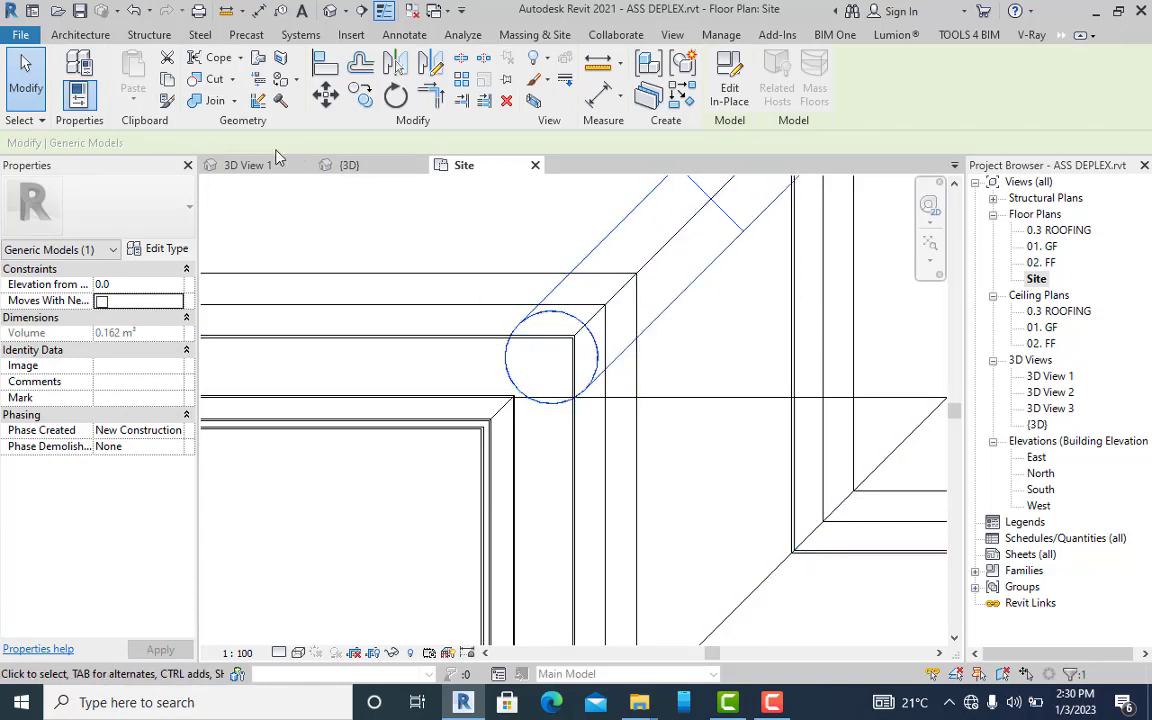
# - Examine the pipe's junction with the gutter and its lower end at the building base in 3D View 1
pyautogui.click(249, 166)
pyautogui.press('Escape')
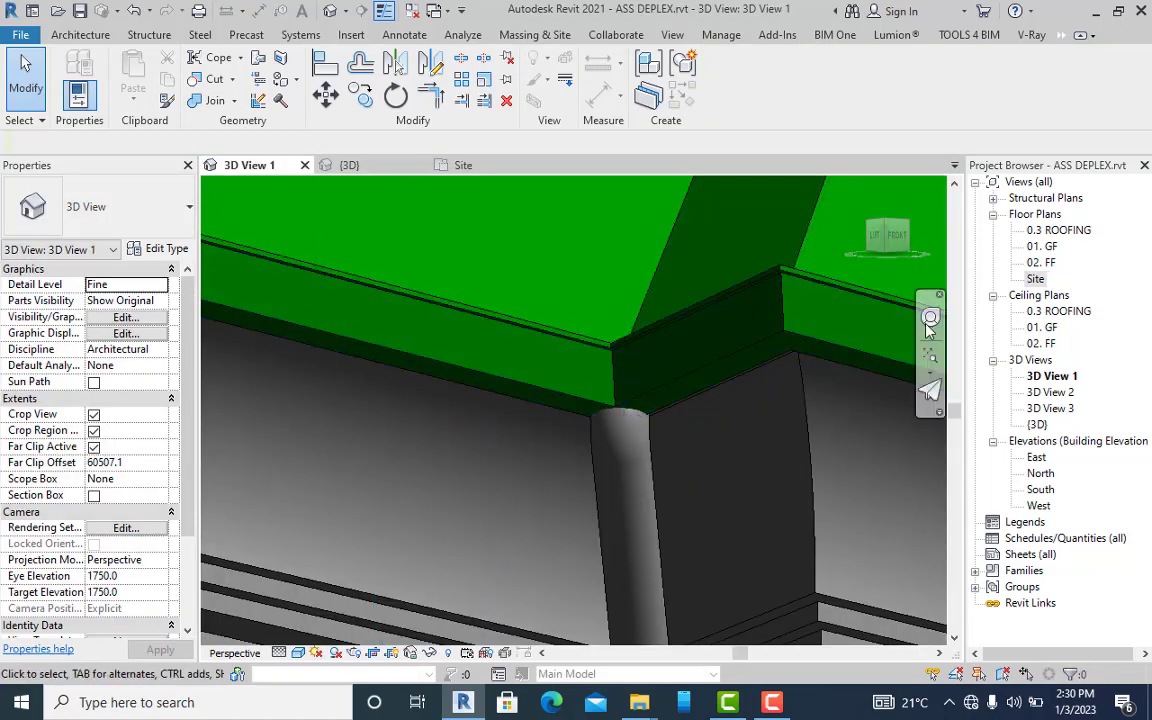
pyautogui.click(928, 358)
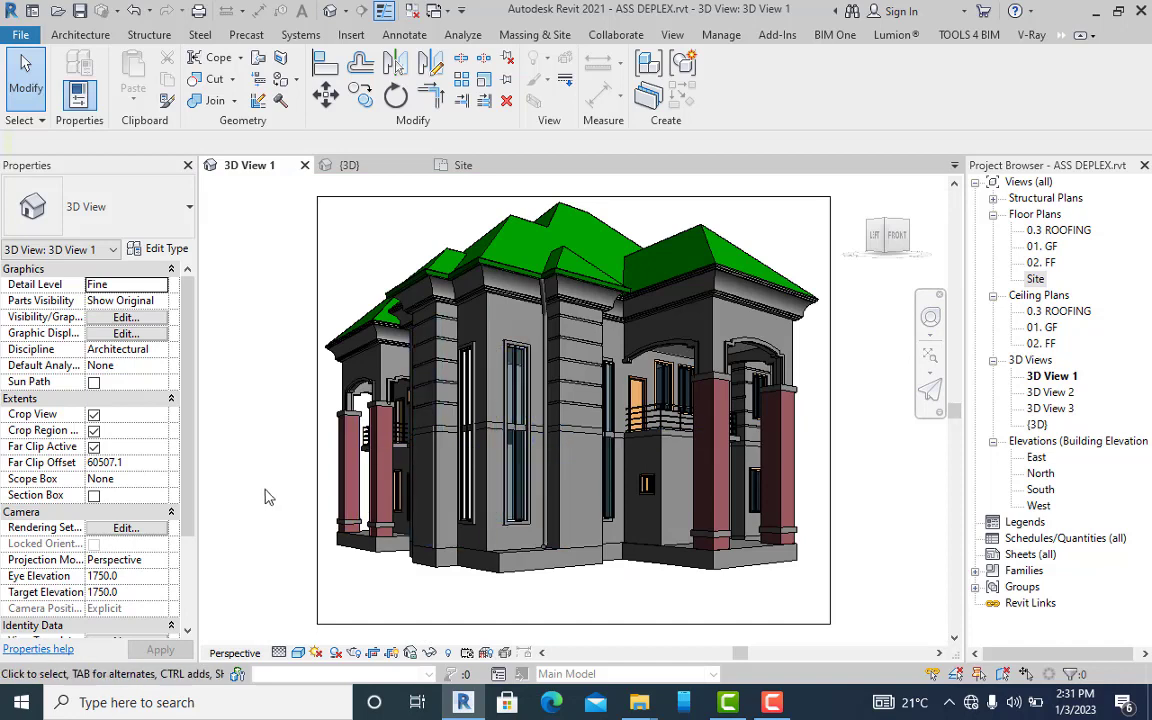
pyautogui.scroll(2, 545, 604)
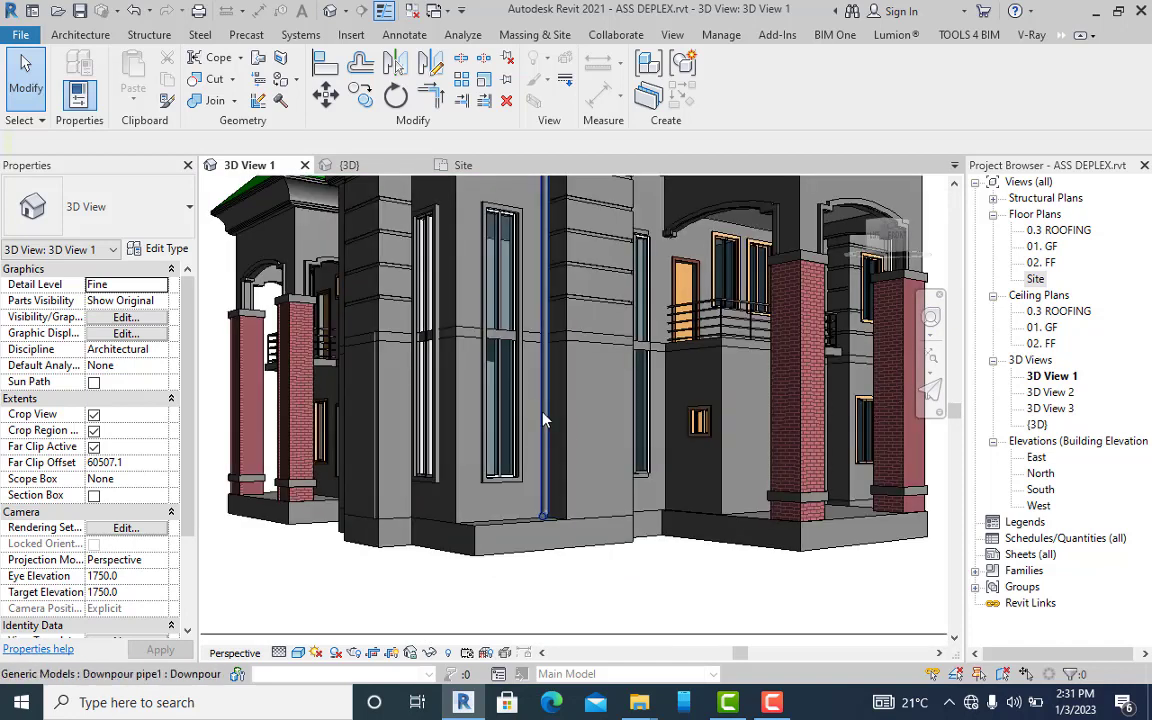
pyautogui.scroll(3, 535, 380)
pyautogui.scroll(-2, 524, 396)
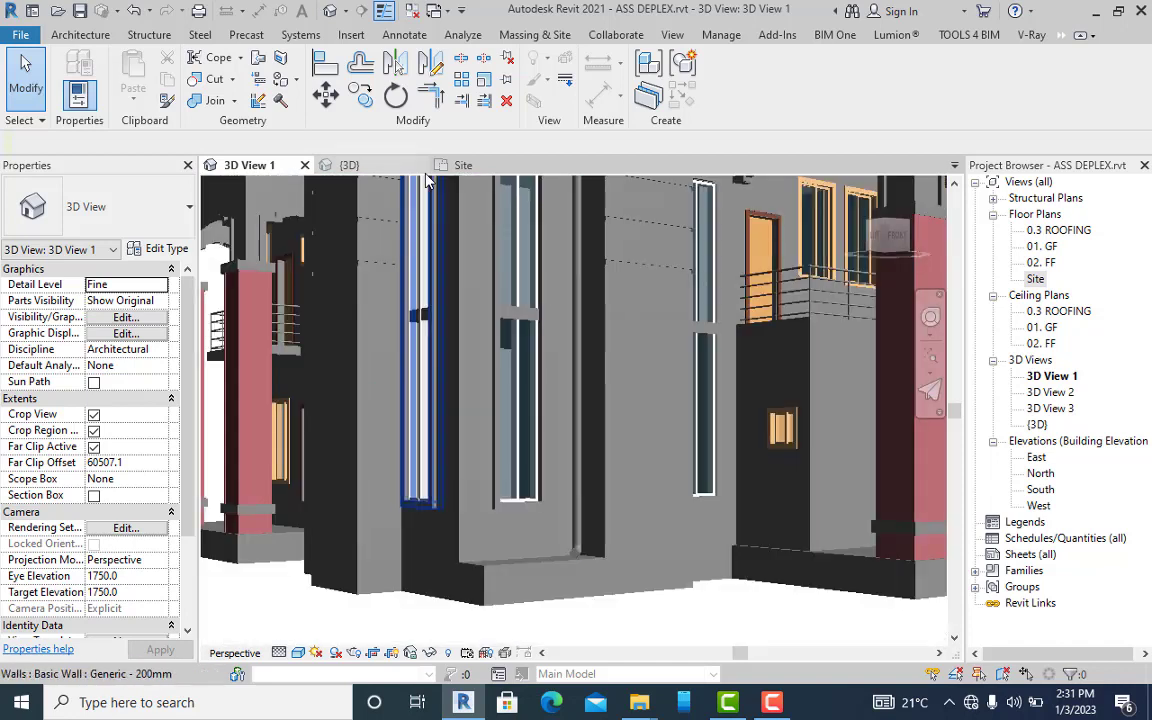
# - Set the {3D} view's visual style to Shaded and bring the pipe's junction with the gutter into view
pyautogui.click(349, 165)
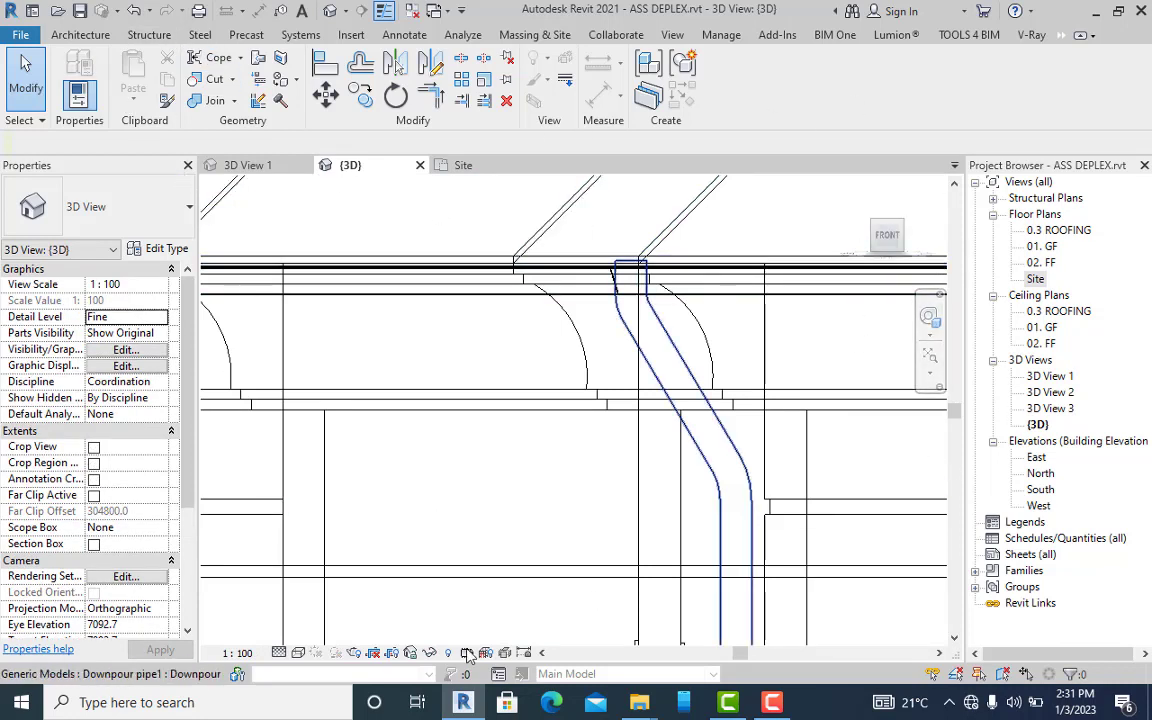
pyautogui.click(298, 653)
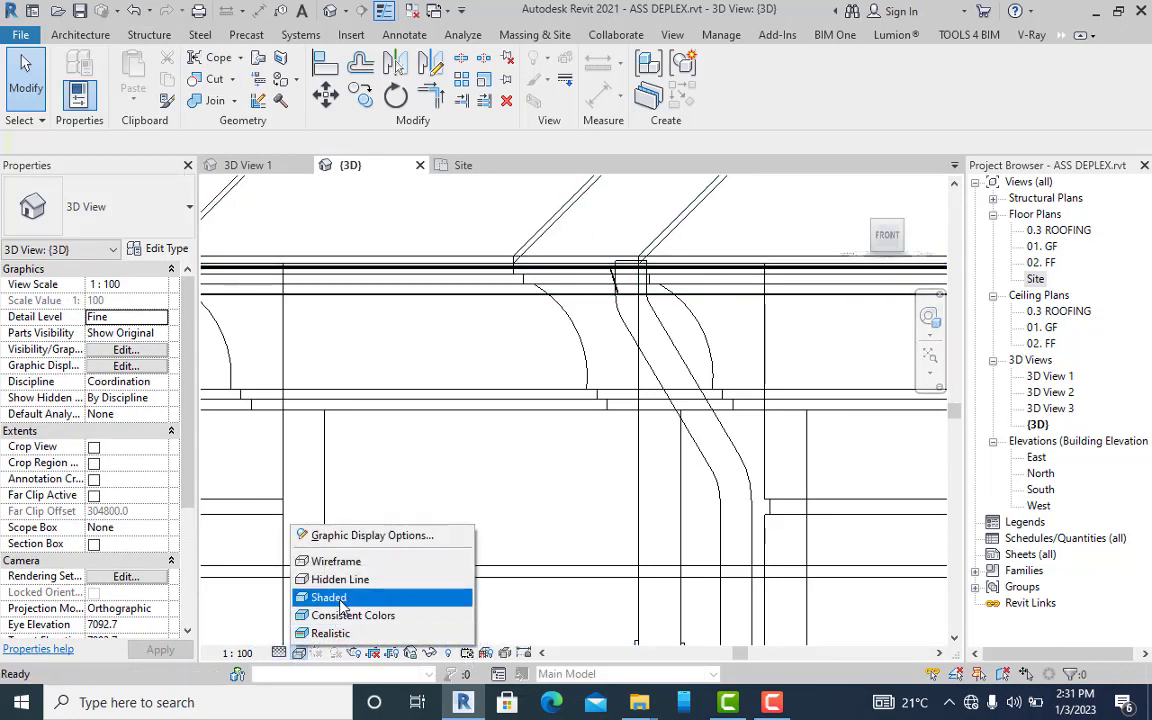
pyautogui.click(315, 596)
pyautogui.scroll(-2, 713, 430)
pyautogui.keyDown('shift'); pyautogui.moveTo(713, 423); pyautogui.dragTo(752, 431, button='middle'); pyautogui.keyUp('shift')
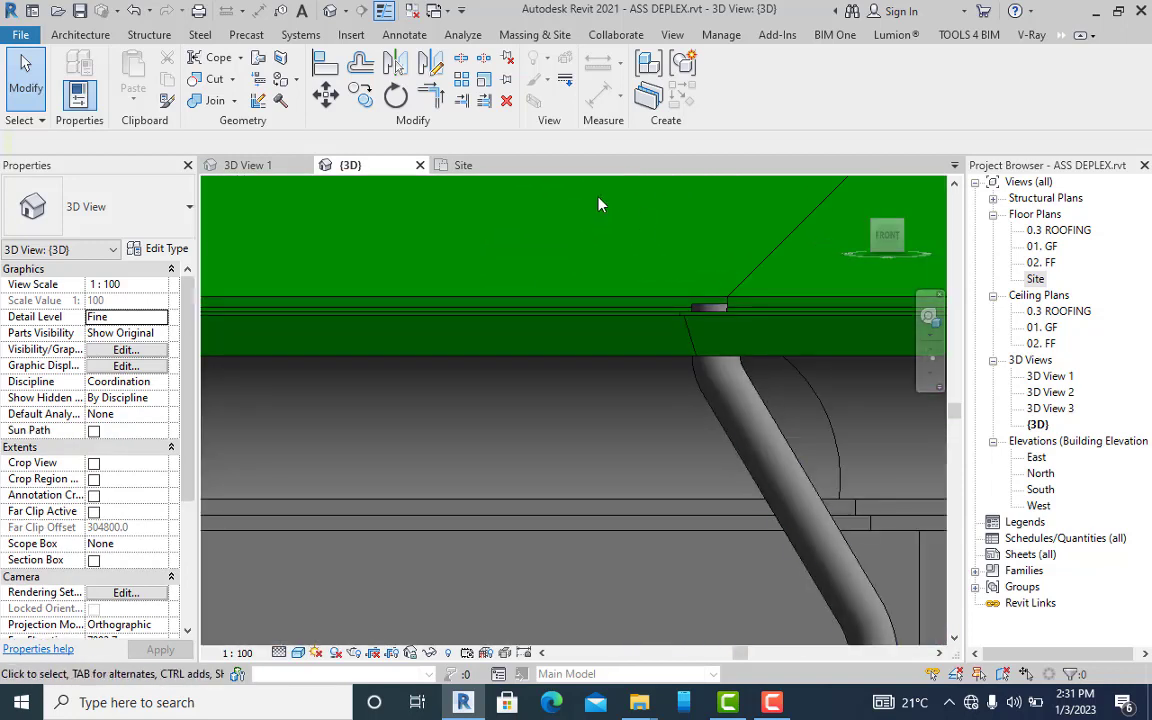
# - Edit the in-place downpour pipe's sweep and open its path sketch in the {3D} view
pyautogui.click(769, 440)
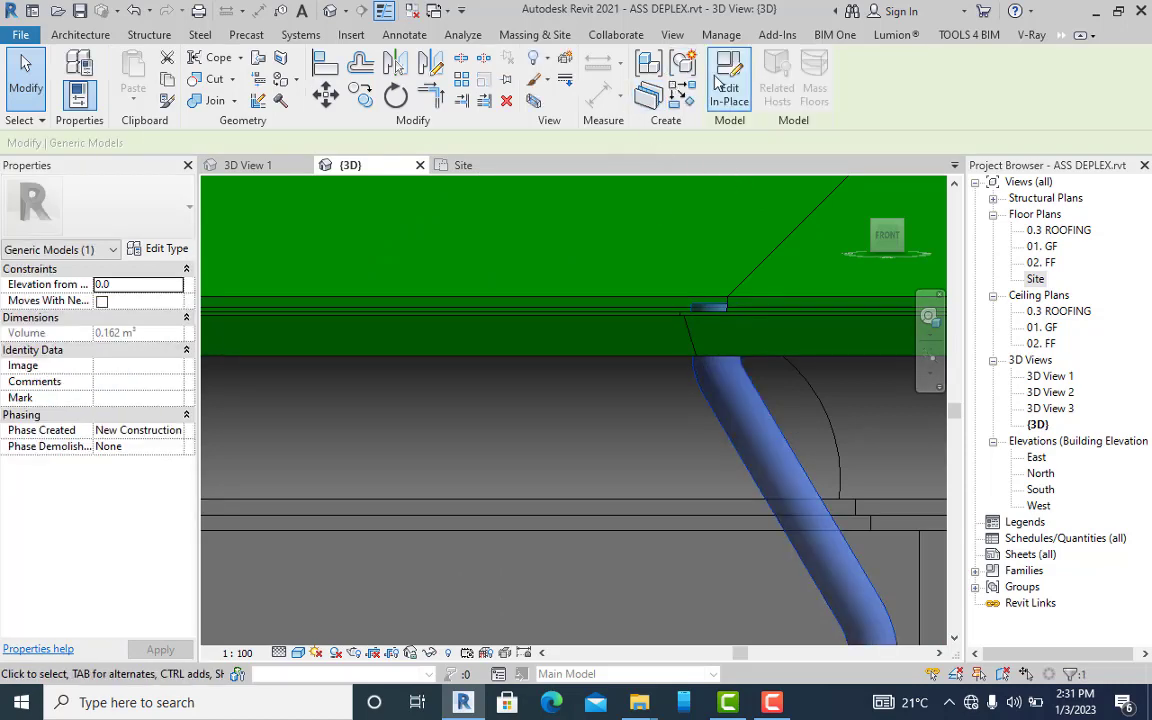
pyautogui.doubleClick(769, 437)
pyautogui.click(746, 440)
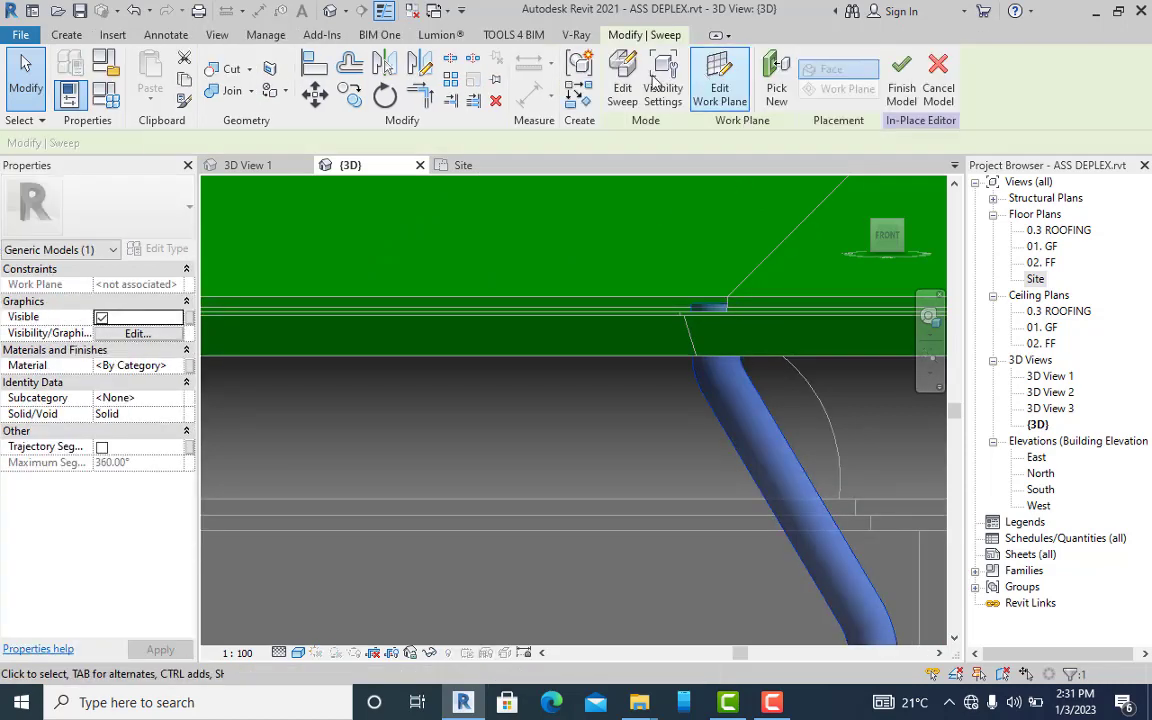
pyautogui.doubleClick(746, 440)
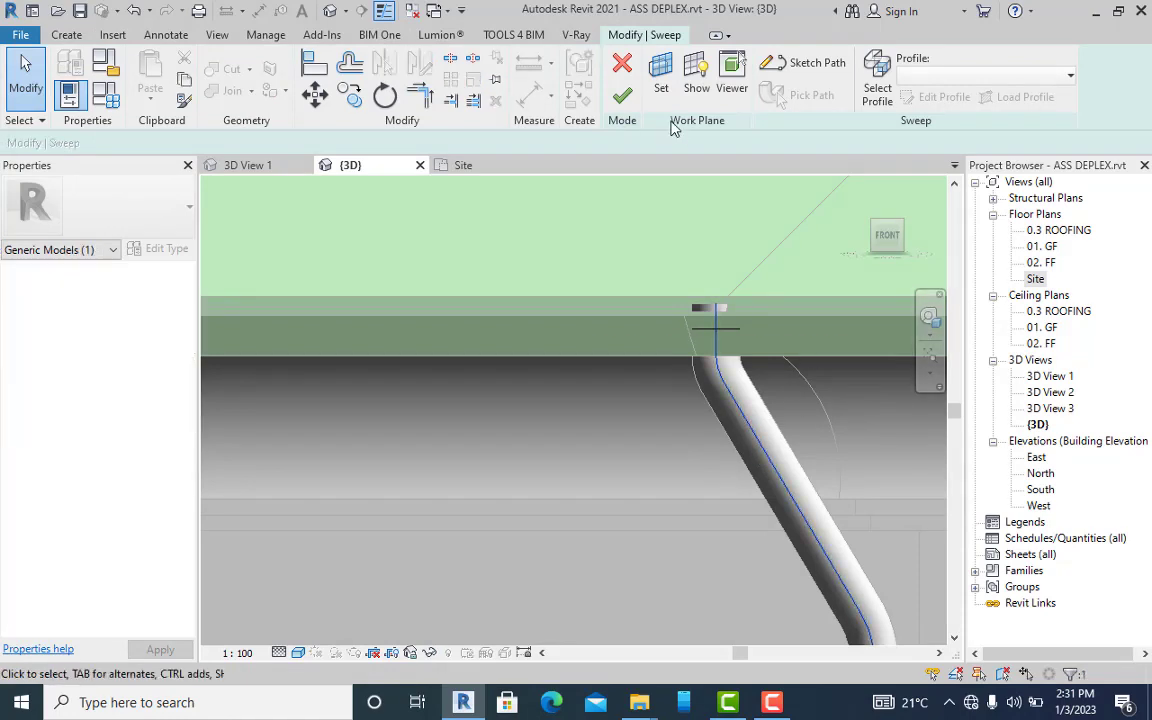
pyautogui.click(810, 63)
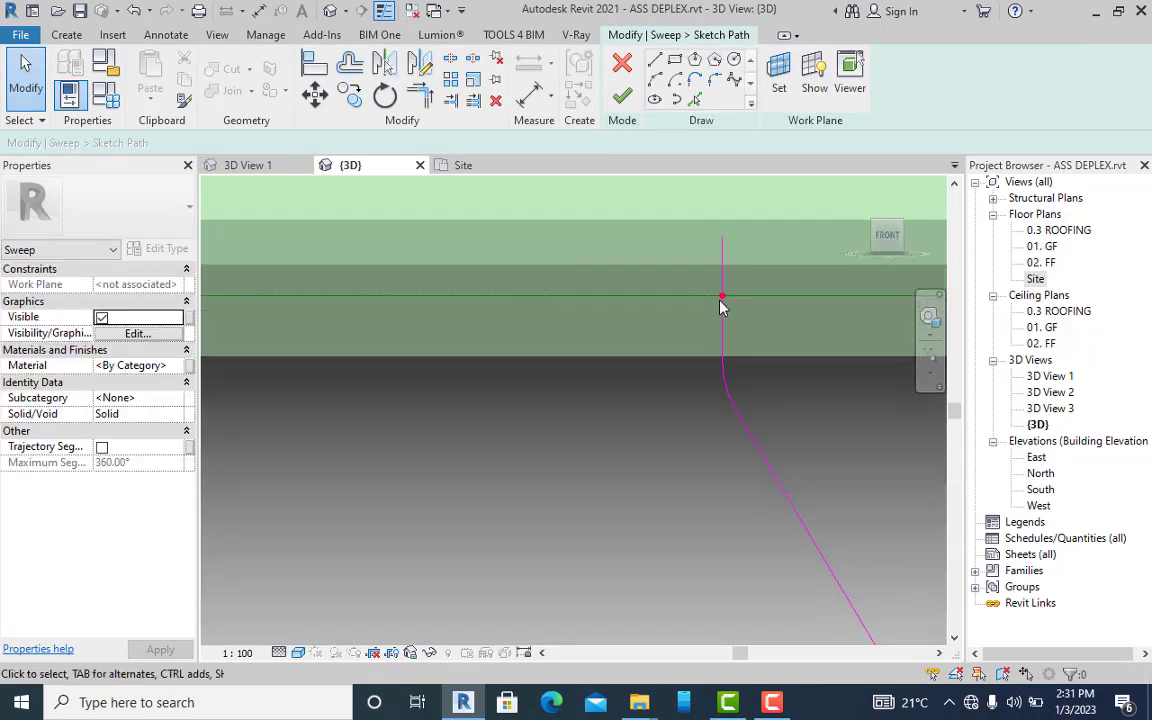
# - Shorten the path's top vertical segment to about 105 mm so it ends inside the gutter, and finish the sweep and in-place model
pyautogui.scroll(2, 724, 290)
pyautogui.moveTo(724, 215); pyautogui.dragTo(723, 247)
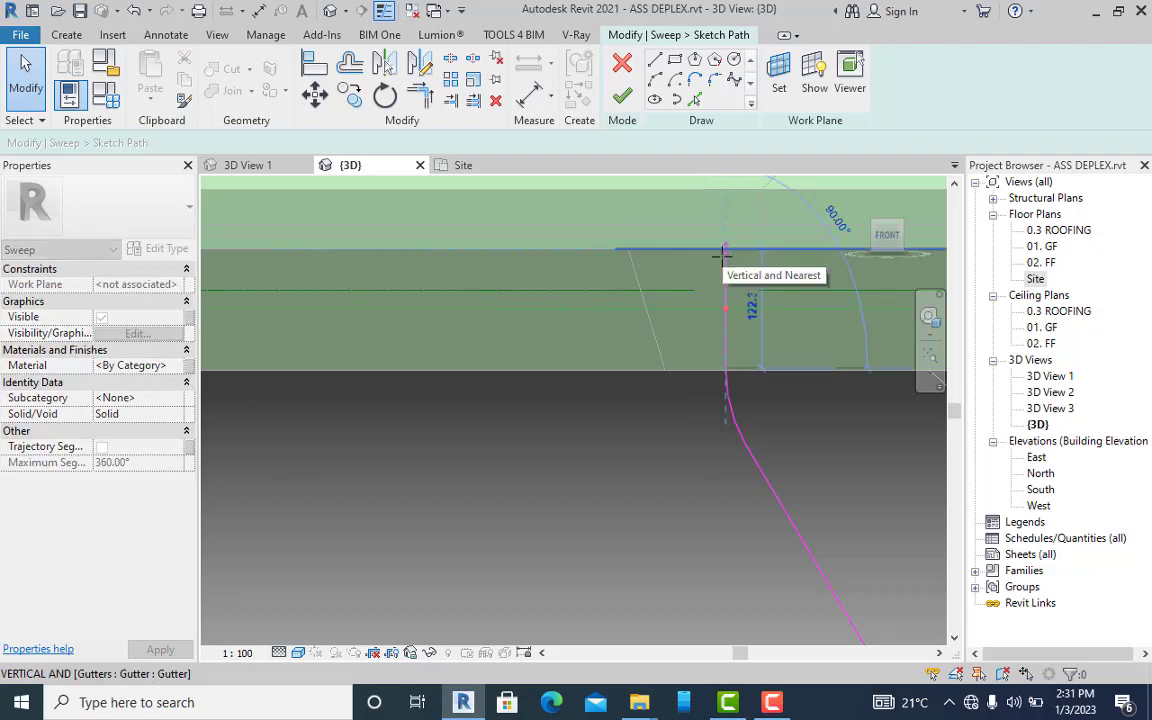
pyautogui.moveTo(720, 287); pyautogui.dragTo(725, 265)
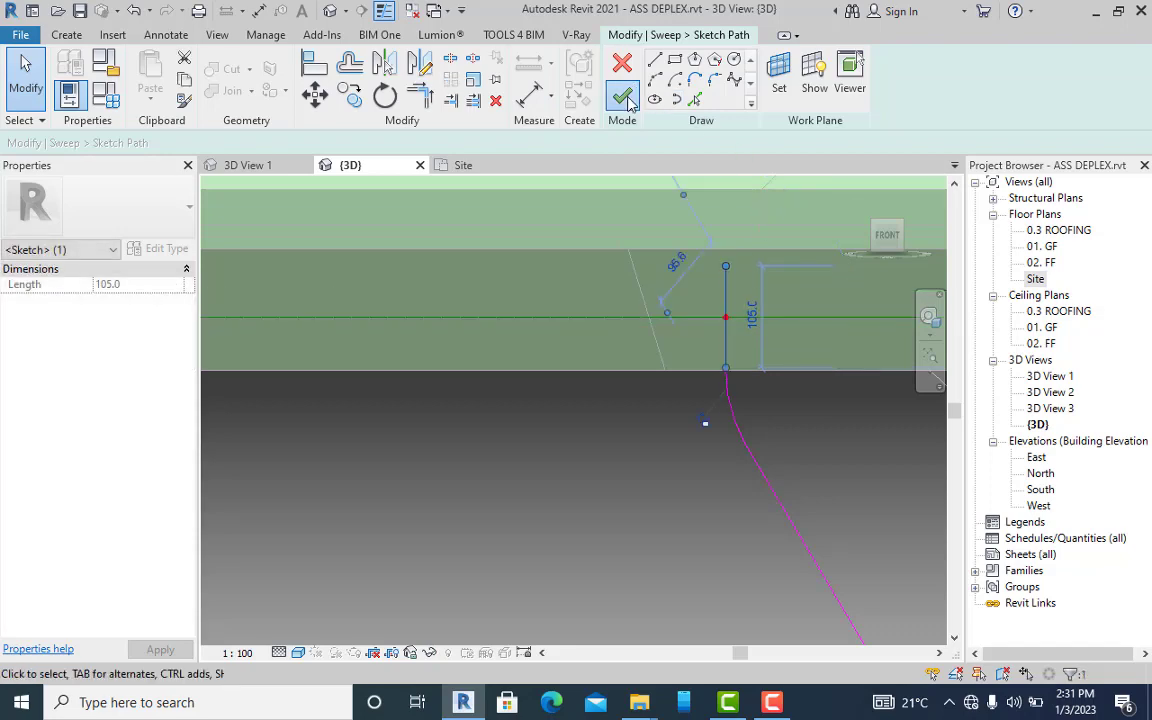
pyautogui.click(622, 96)
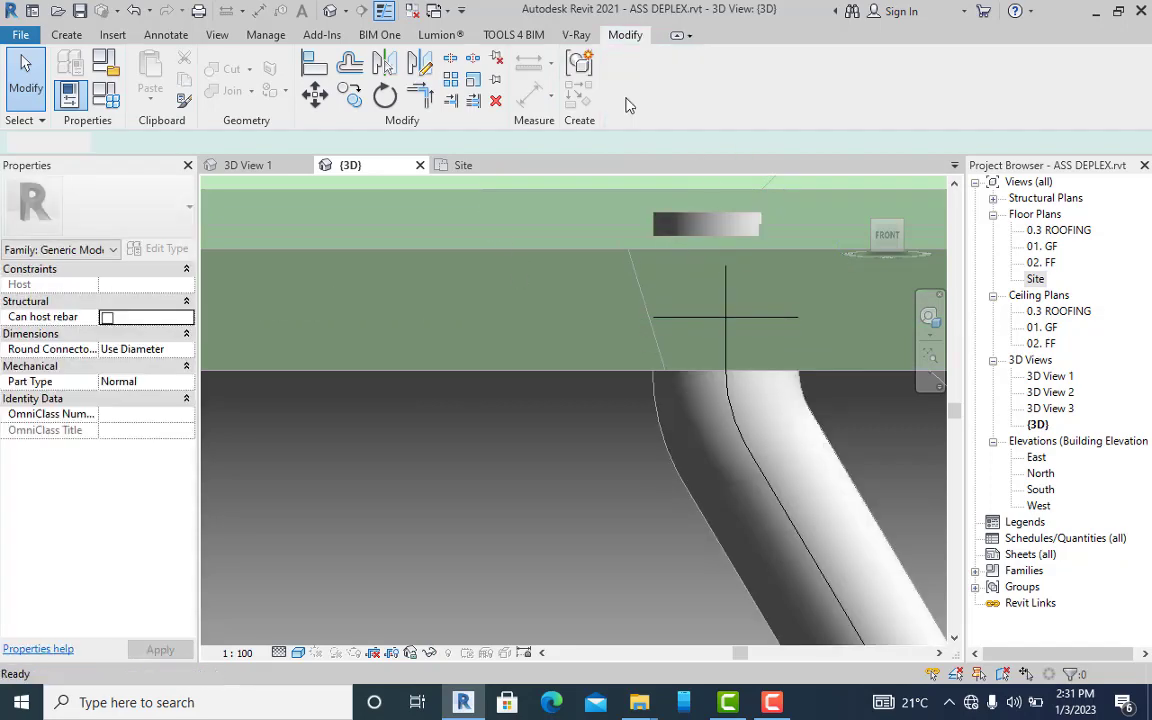
pyautogui.click(625, 98)
pyautogui.scroll(-5, 680, 305)
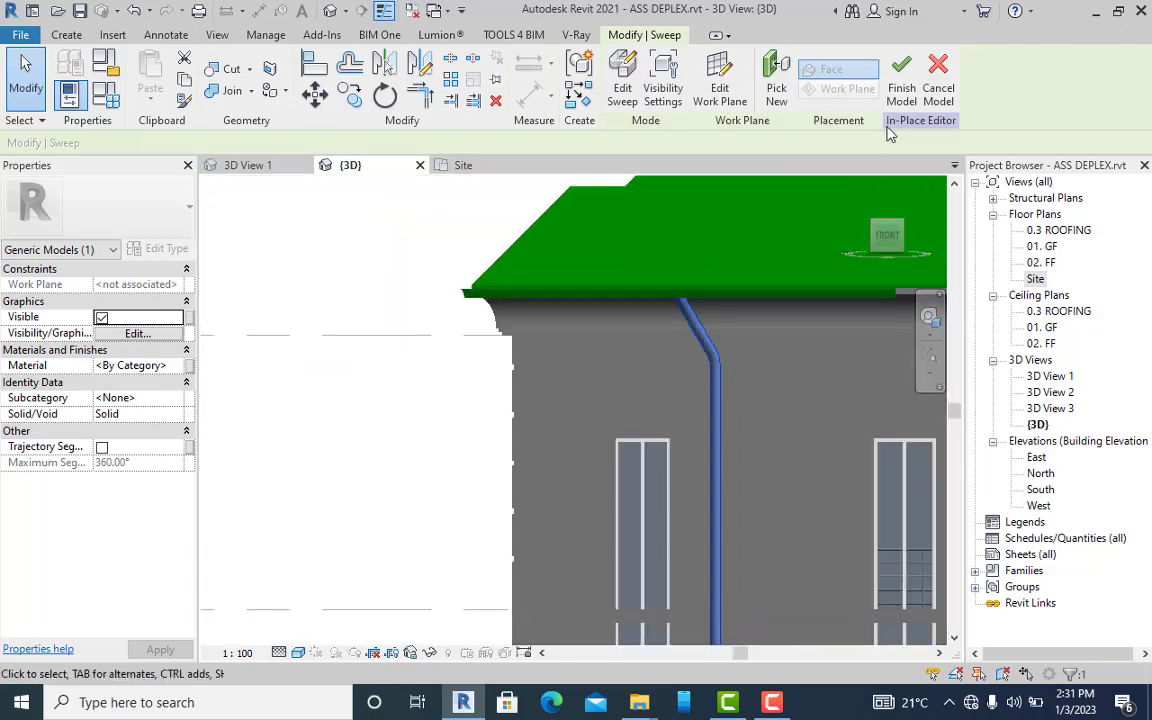
pyautogui.click(901, 80)
# - Examine the pipe's junction with the gutter corner in the {3D} view and 3D View 1
pyautogui.scroll(5, 685, 245)
pyautogui.keyDown('shift'); pyautogui.moveTo(685, 245); pyautogui.dragTo(663, 278, button='middle'); pyautogui.keyUp('shift')
pyautogui.scroll(4, 674, 257)
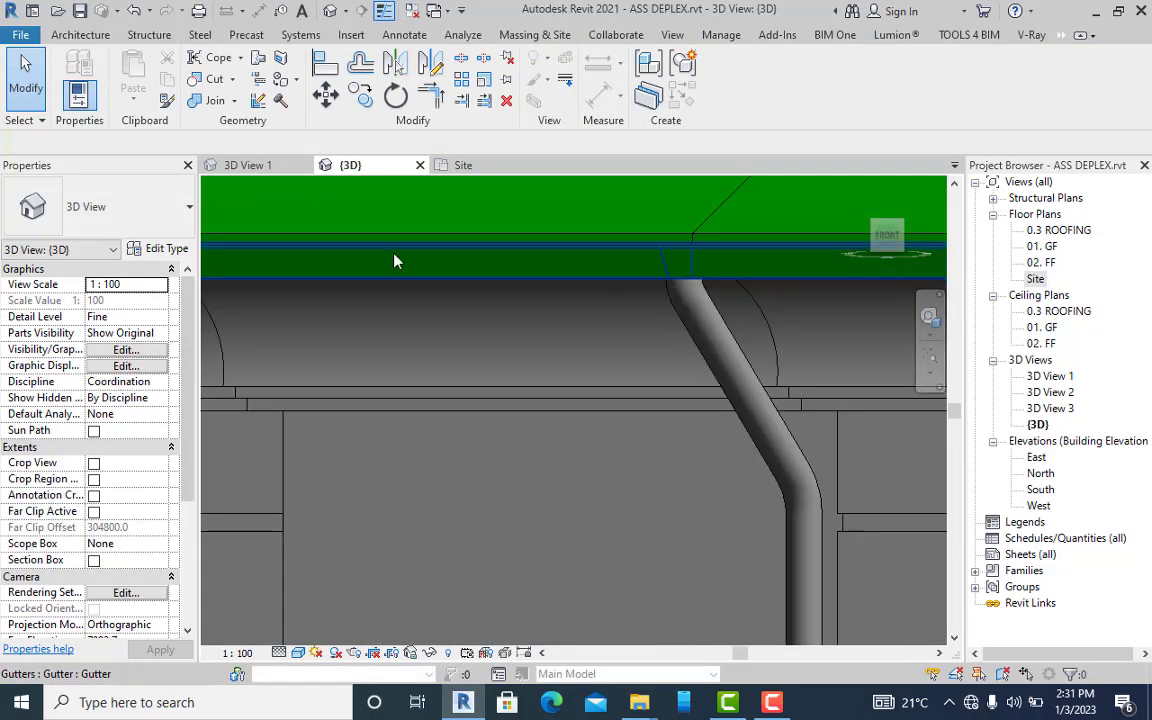
pyautogui.click(253, 170)
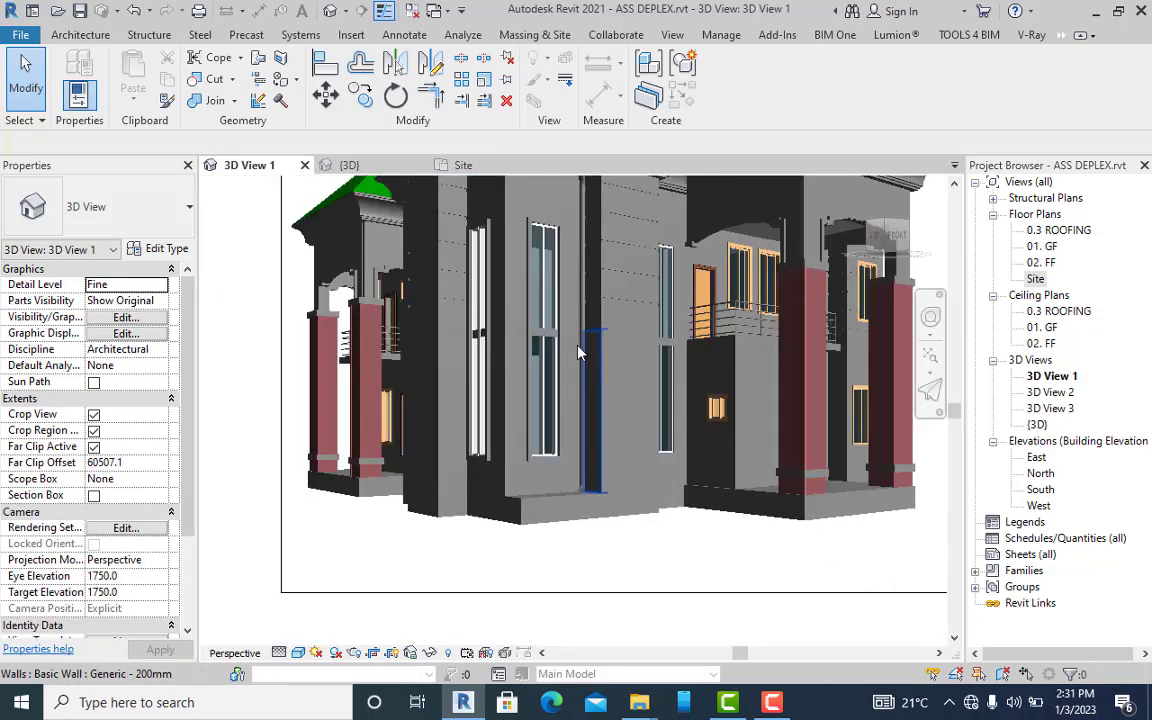
pyautogui.keyDown('shift'); pyautogui.moveTo(583, 273); pyautogui.dragTo(565, 270, button='middle'); pyautogui.keyUp('shift')
pyautogui.scroll(8, 565, 270)
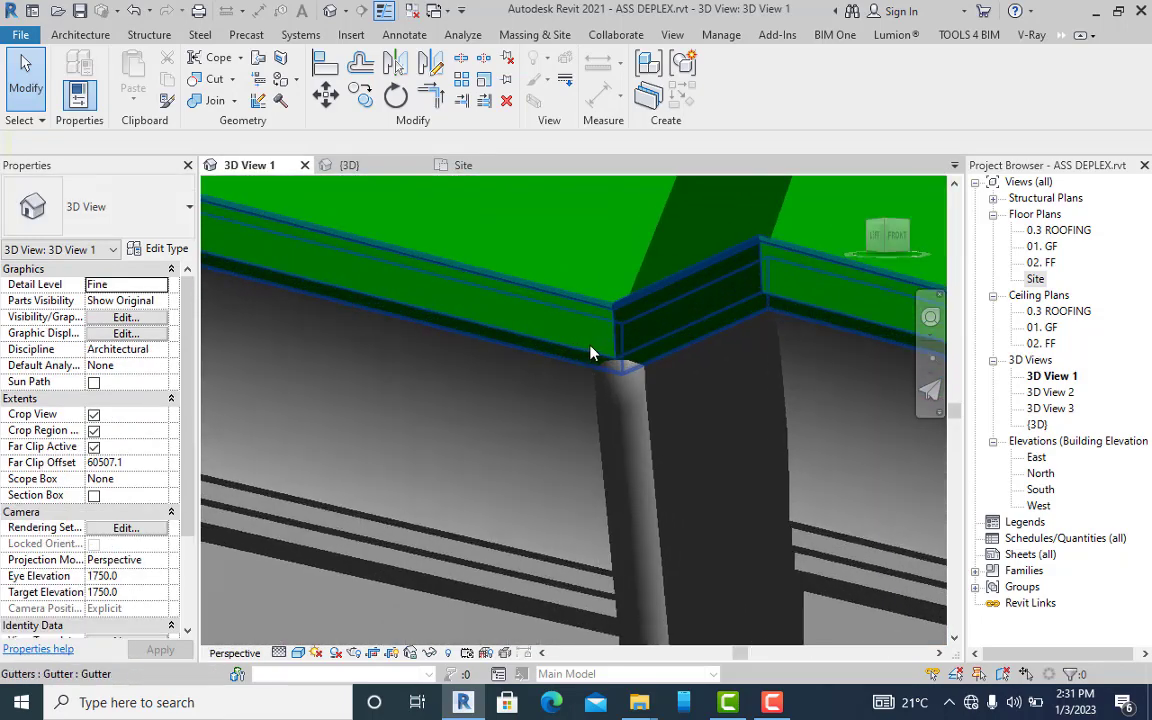
pyautogui.scroll(-10, 626, 418)
pyautogui.moveTo(626, 418); pyautogui.dragTo(679, 541, button='middle')
pyautogui.scroll(10, 546, 343)
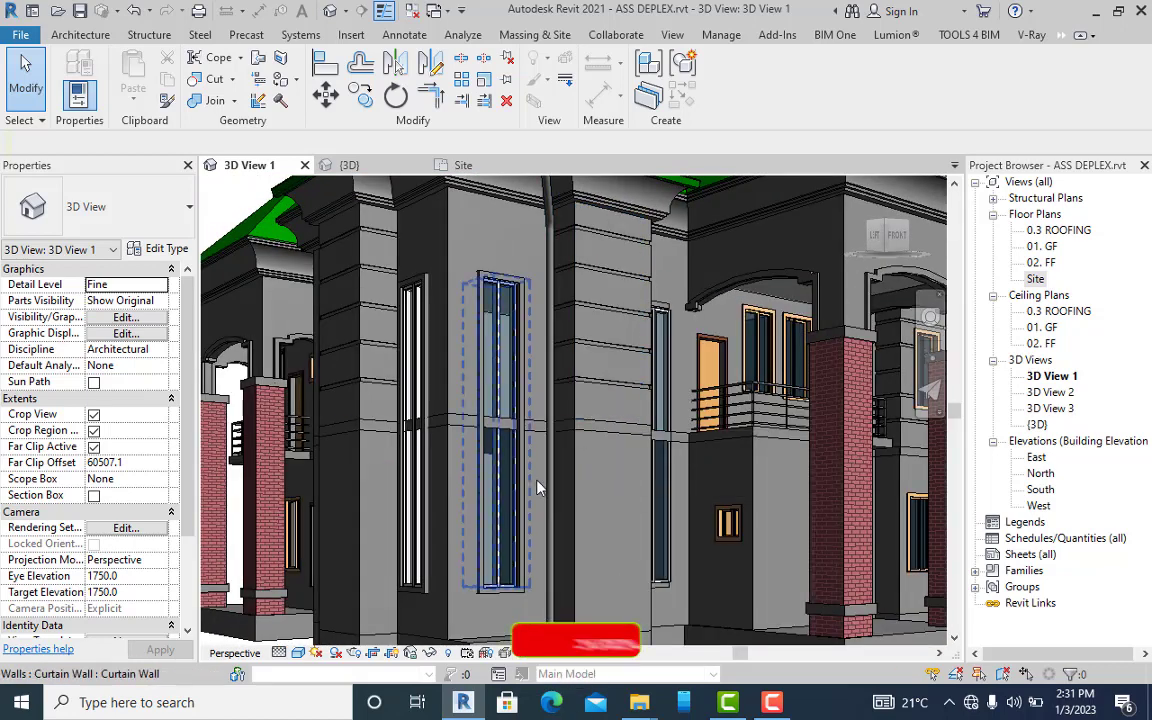
# - Inspect the pipe's run and lower outlet at the building base in the {3D} view, and show the whole building in 3D View 1
pyautogui.click(349, 165)
pyautogui.scroll(-8, 500, 356)
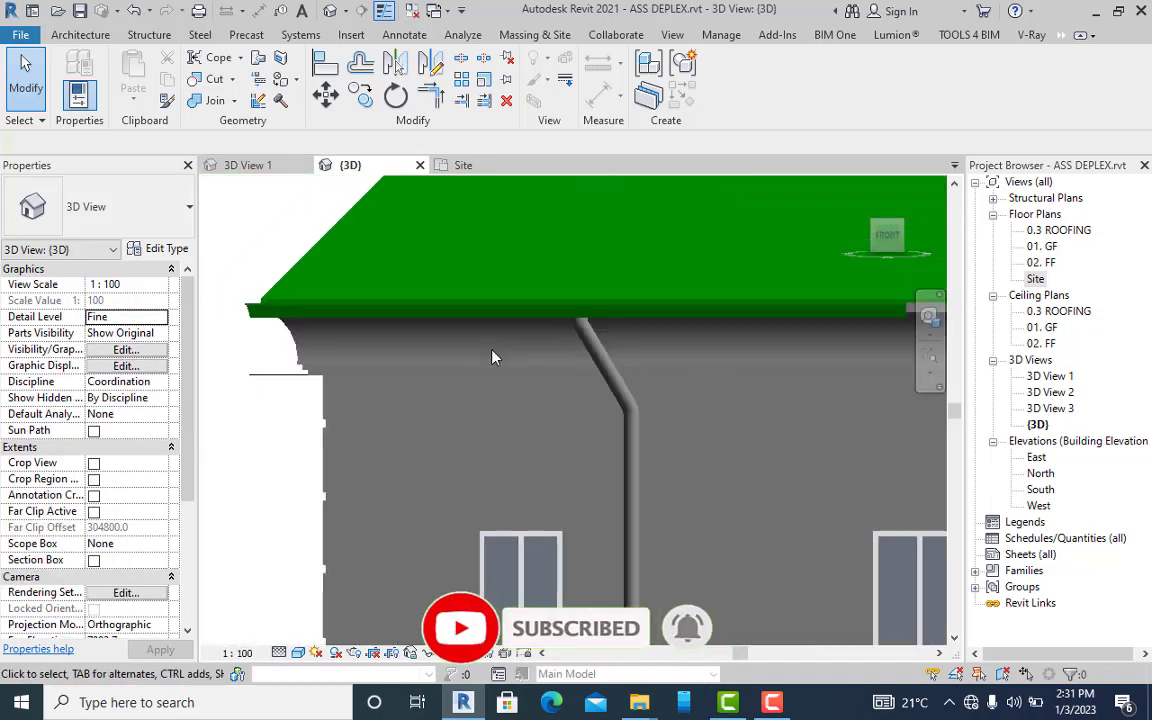
pyautogui.scroll(10, 527, 512)
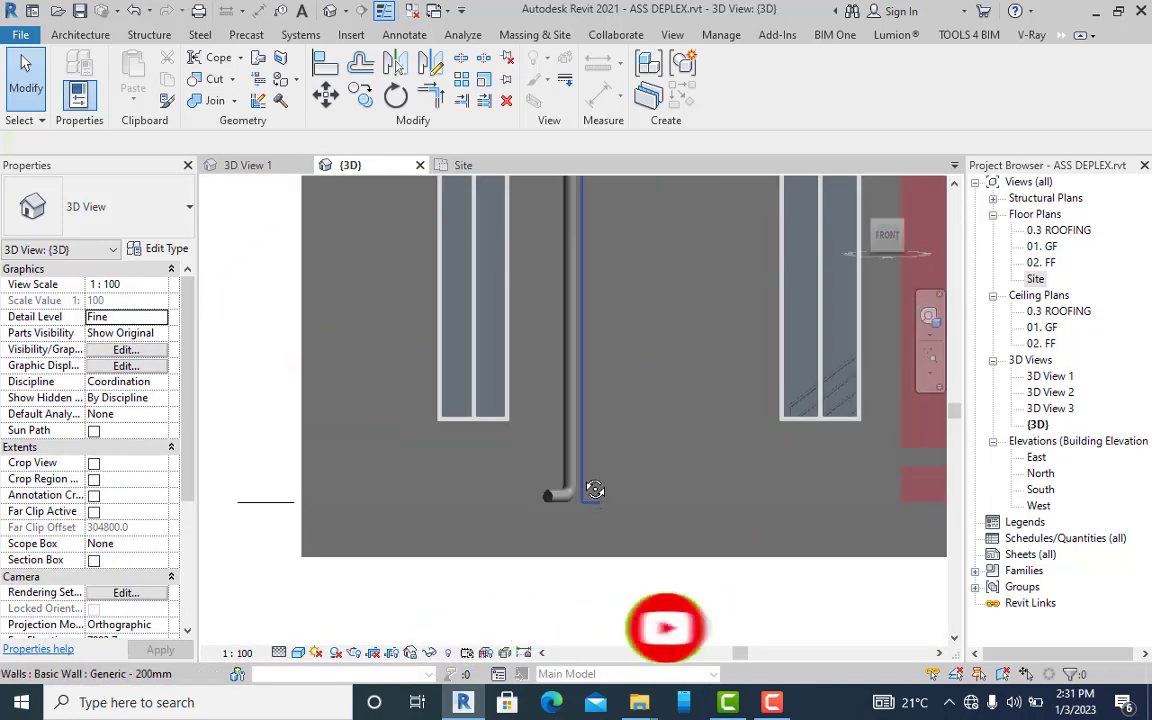
pyautogui.scroll(3, 585, 566)
pyautogui.scroll(-3, 620, 440)
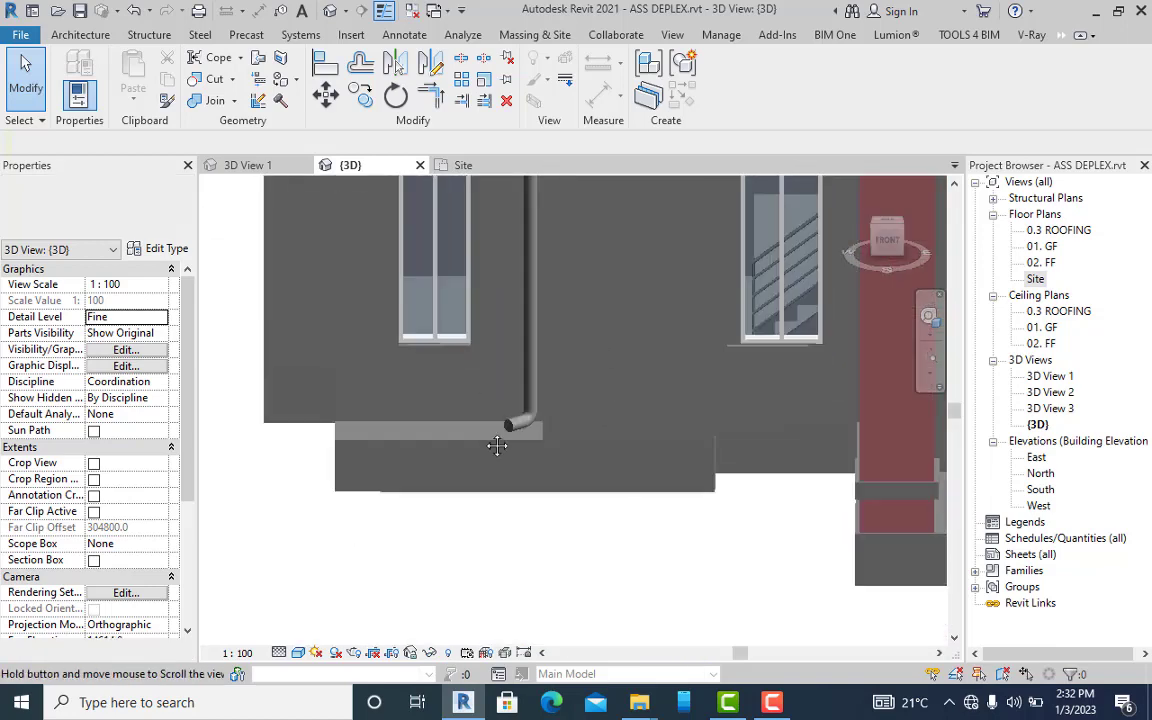
pyautogui.moveTo(504, 491); pyautogui.dragTo(494, 399, button='middle')
pyautogui.scroll(5, 508, 440)
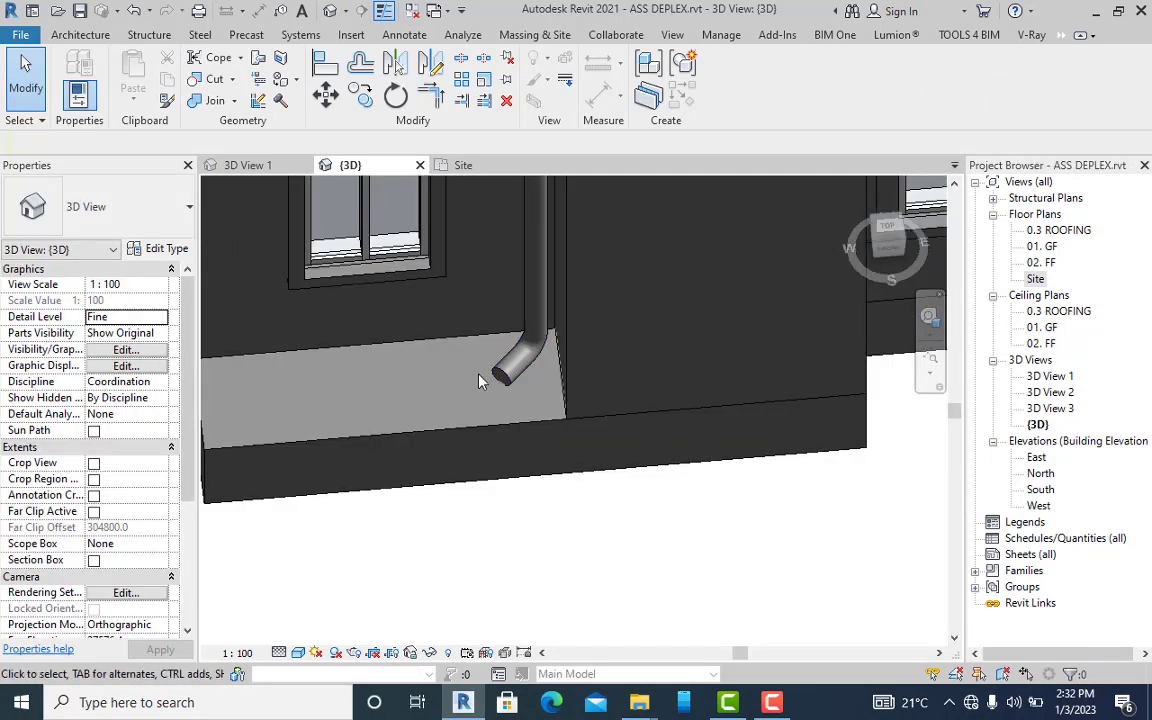
pyautogui.scroll(-3, 620, 363)
pyautogui.click(252, 165)
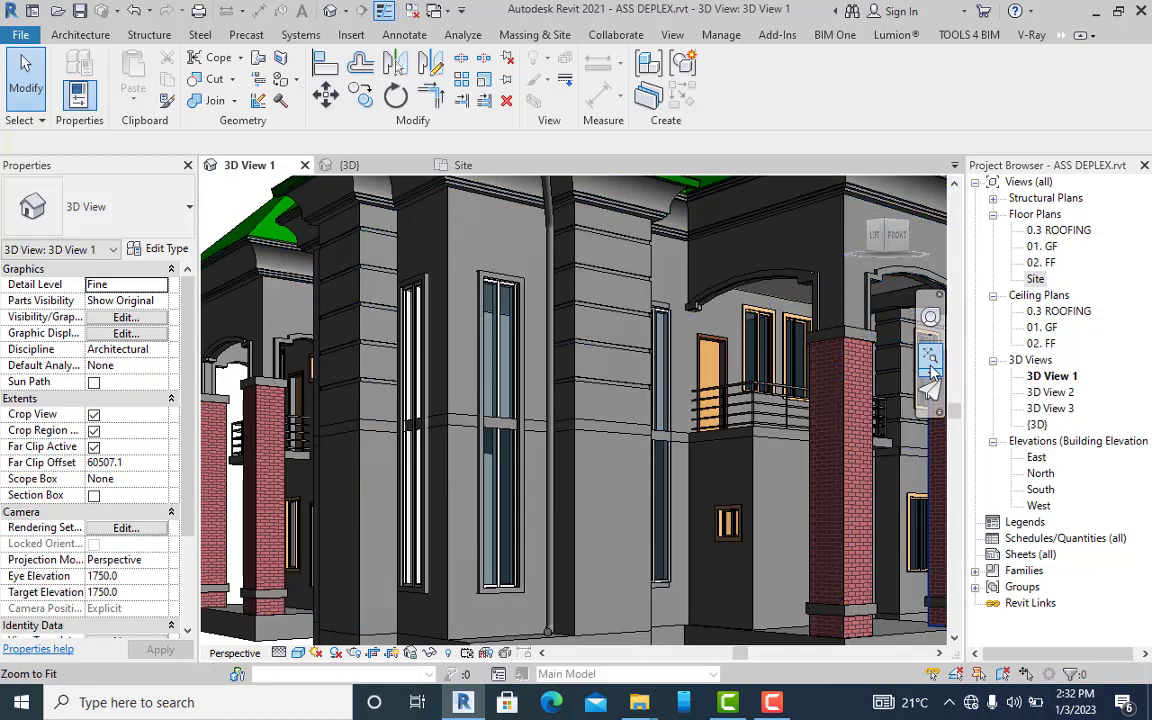
pyautogui.click(931, 368)
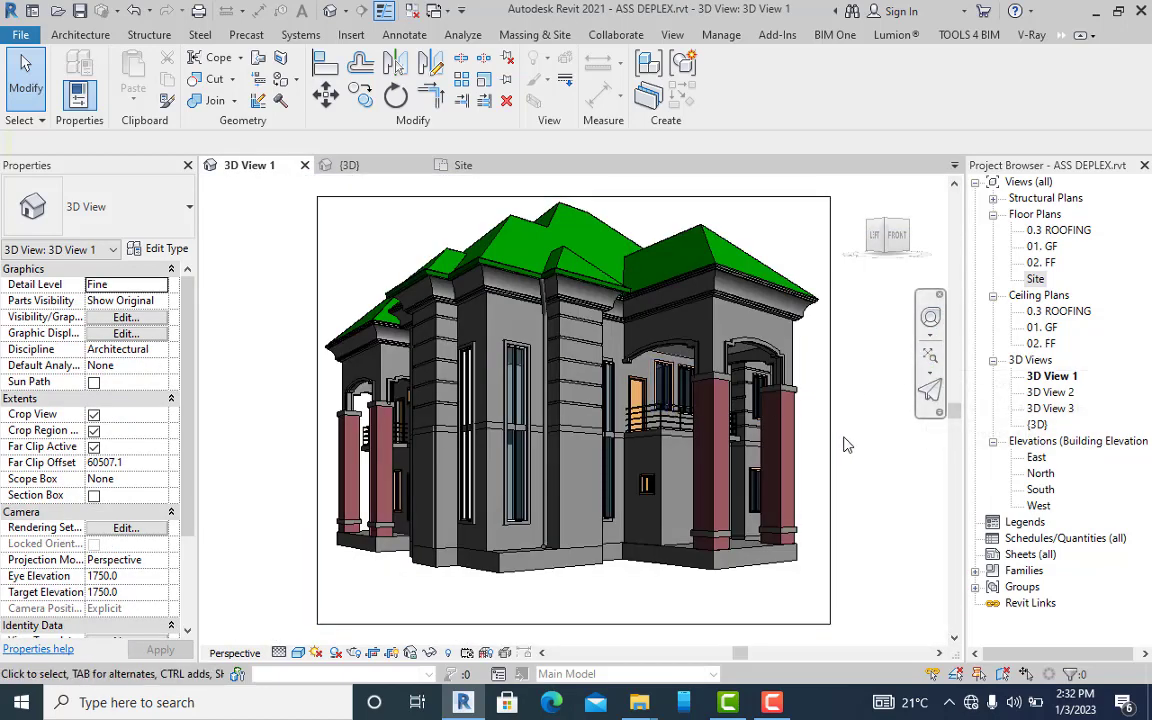